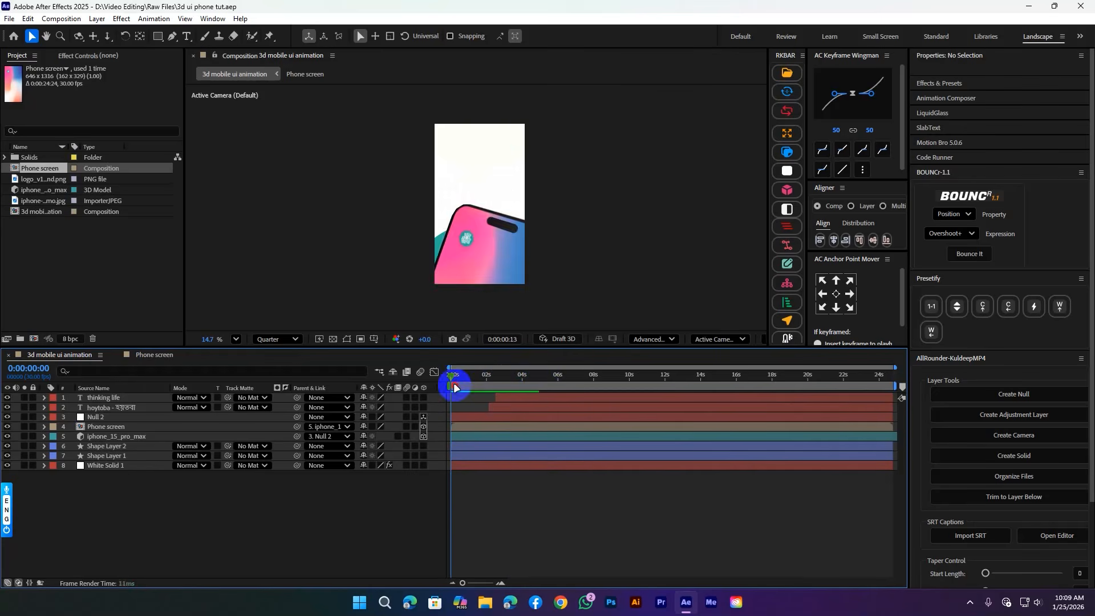
Step: Switch to the browser, open hoytoba.com and view all of its media albums
{"action": "left_click", "coordinate": [469, 486]}
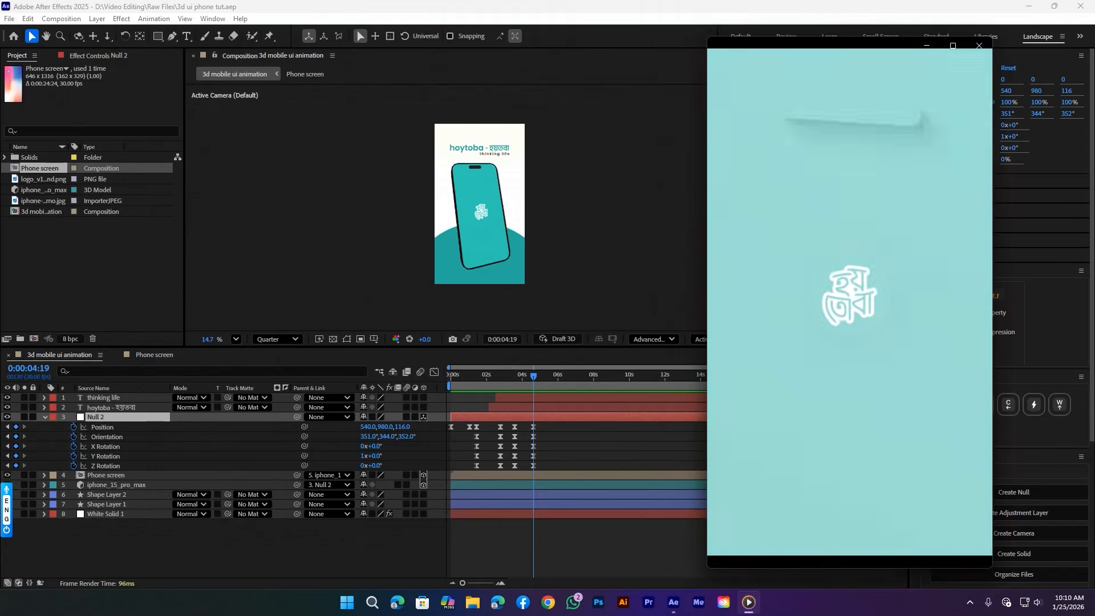
{"action": "left_click", "coordinate": [857, 543]}
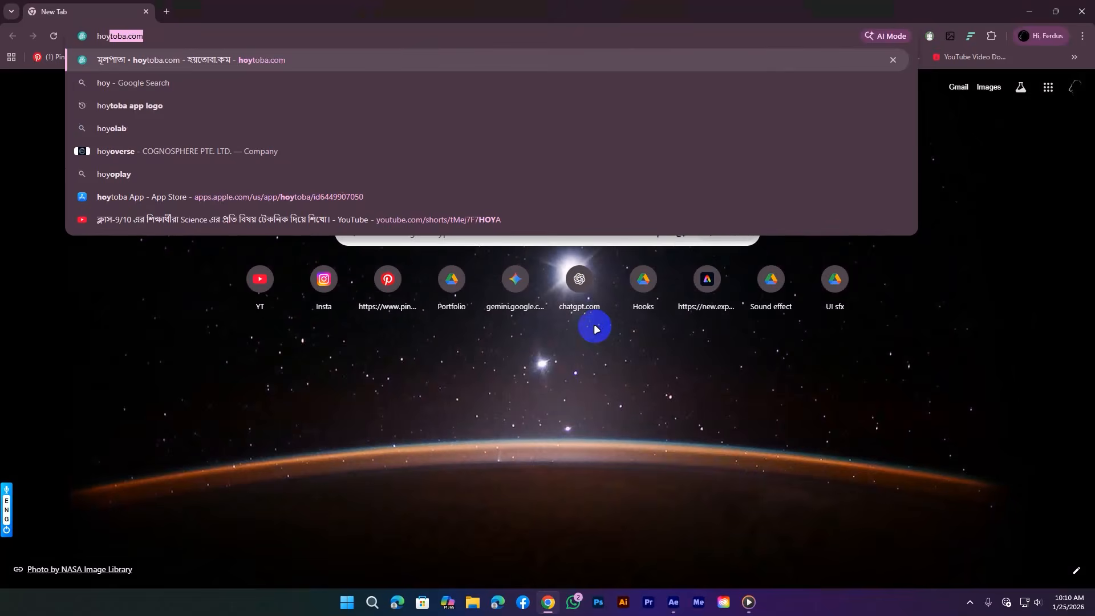
{"action": "key", "text": "Return"}
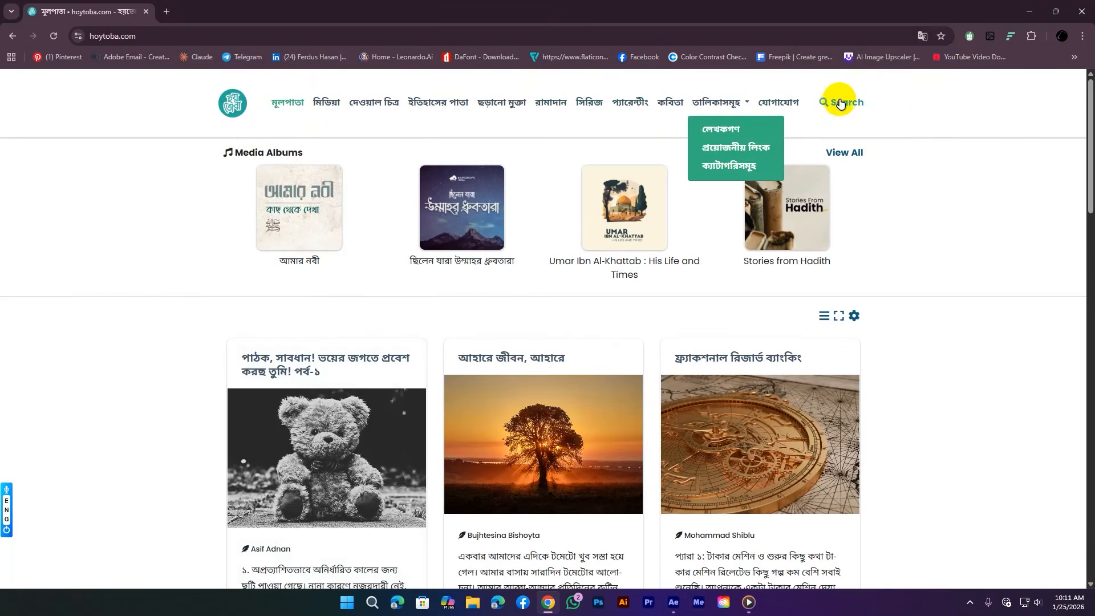
{"action": "left_click", "coordinate": [849, 152]}
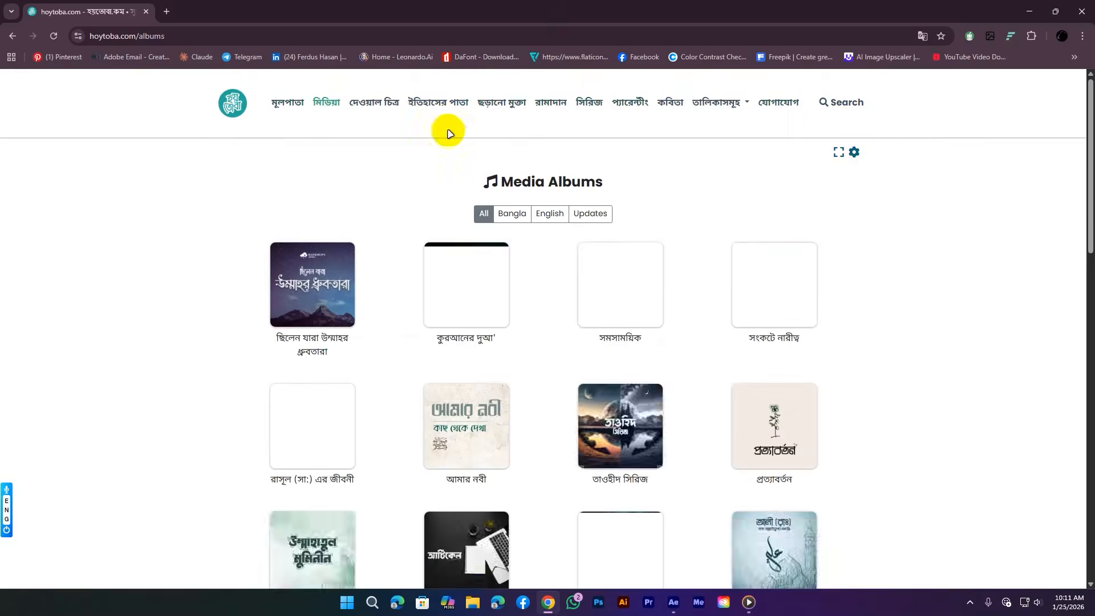
Step: Return to After Effects and reset Null 2's Orientation at 0:00:05:16, creating a keyframe there
{"action": "left_click", "coordinate": [676, 613]}
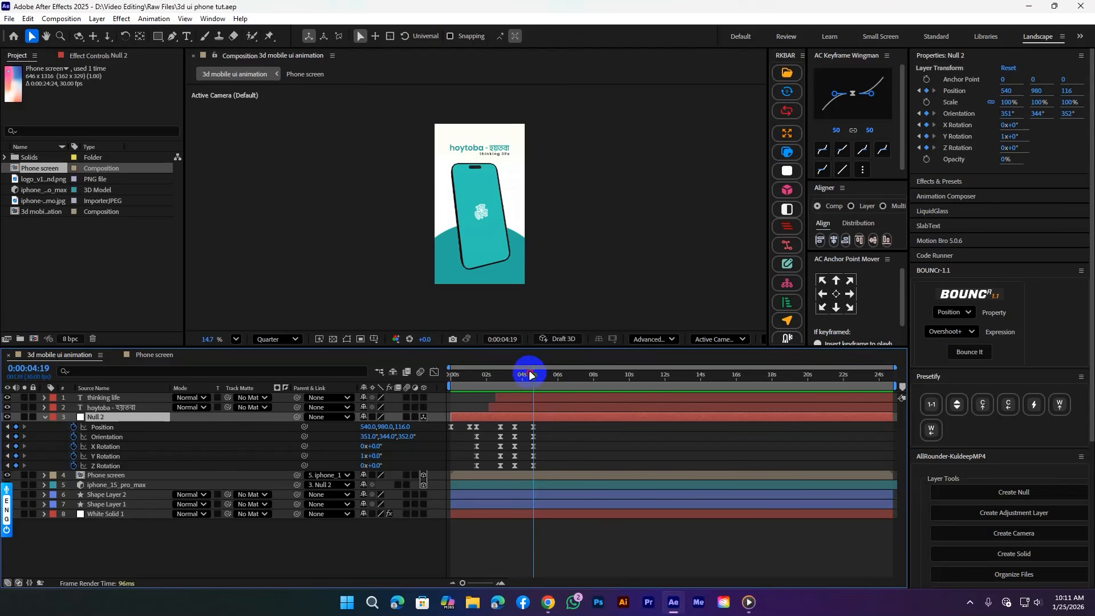
{"action": "left_click", "coordinate": [478, 178]}
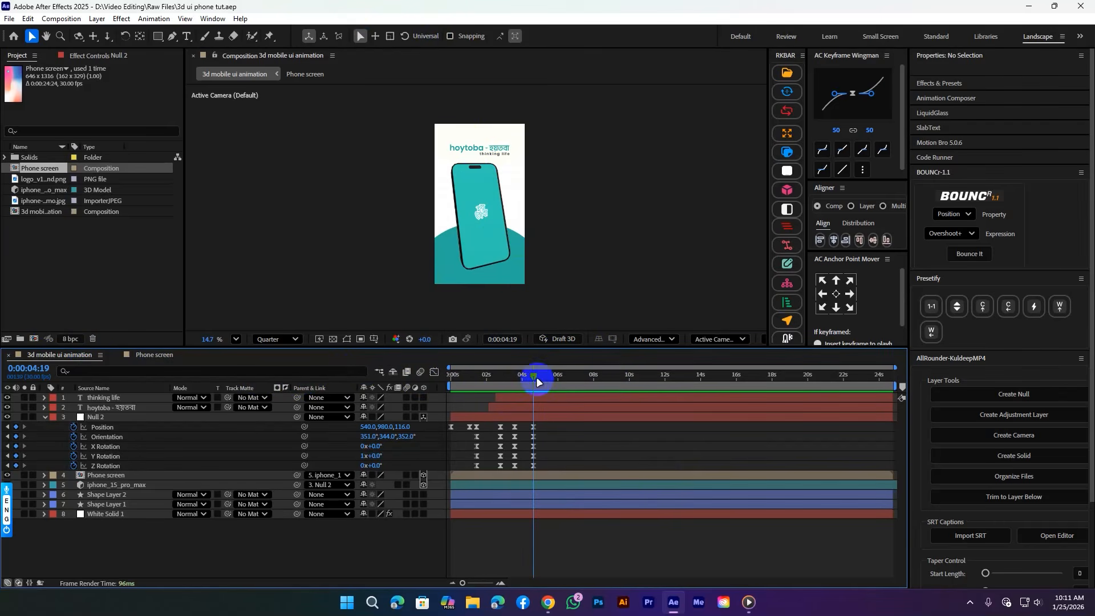
{"action": "mouse_move", "coordinate": [537, 373]}
{"action": "left_mouse_down"}
{"action": "mouse_move", "coordinate": [552, 384]}
{"action": "mouse_move", "coordinate": [538, 374]}
{"action": "mouse_move", "coordinate": [499, 384]}
{"action": "mouse_move", "coordinate": [539, 392]}
{"action": "left_mouse_up"}
{"action": "key", "text": "equal"}
{"action": "key", "text": "equal"}
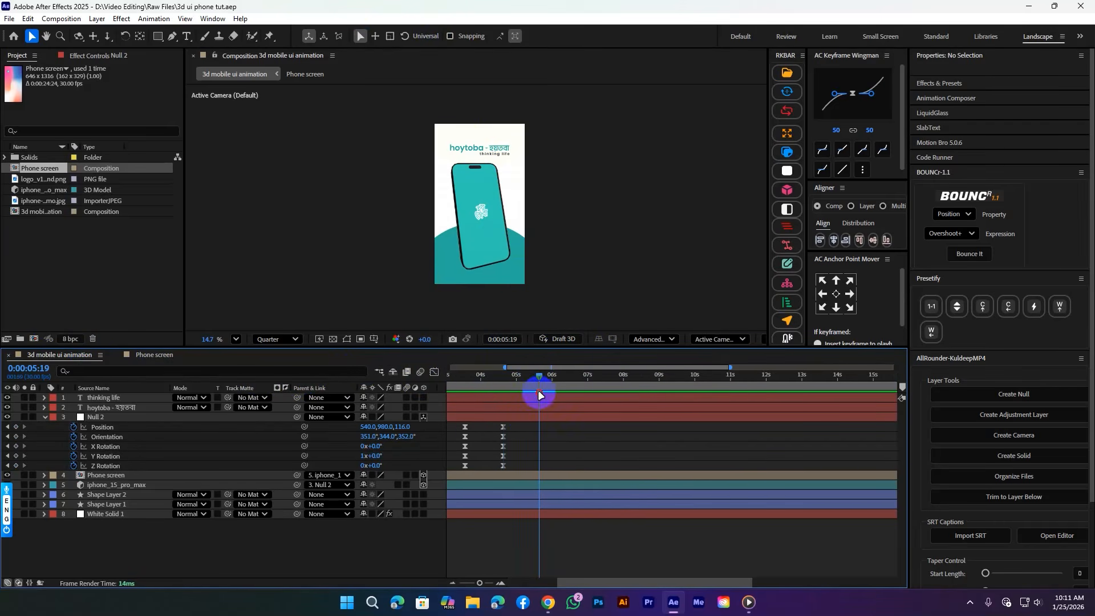
{"action": "left_click", "coordinate": [526, 419]}
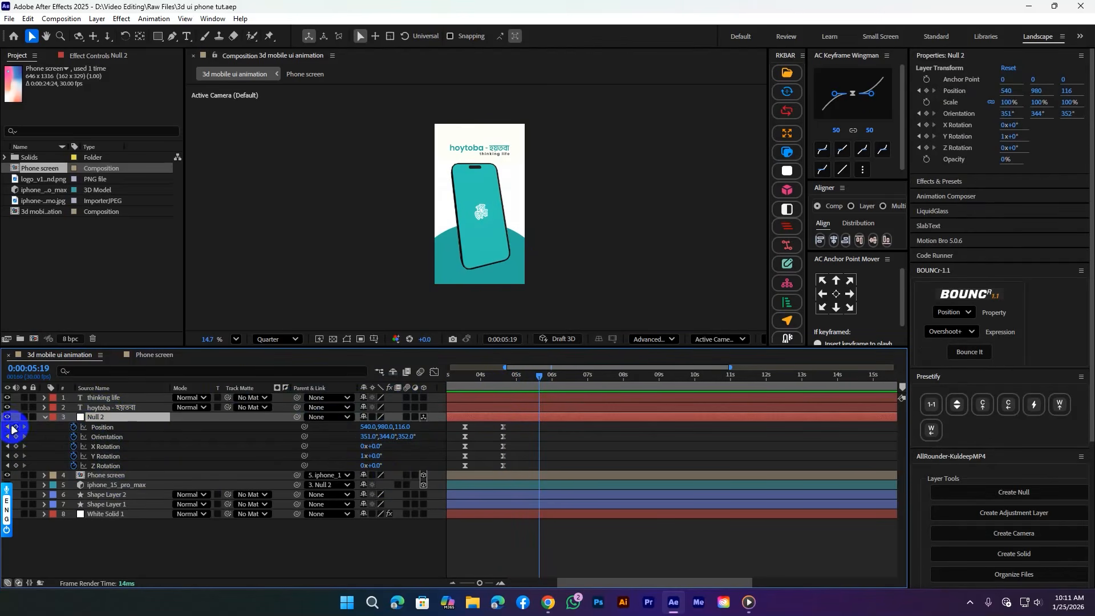
{"action": "left_click_drag", "start_coordinate": [532, 370], "coordinate": [569, 387]}
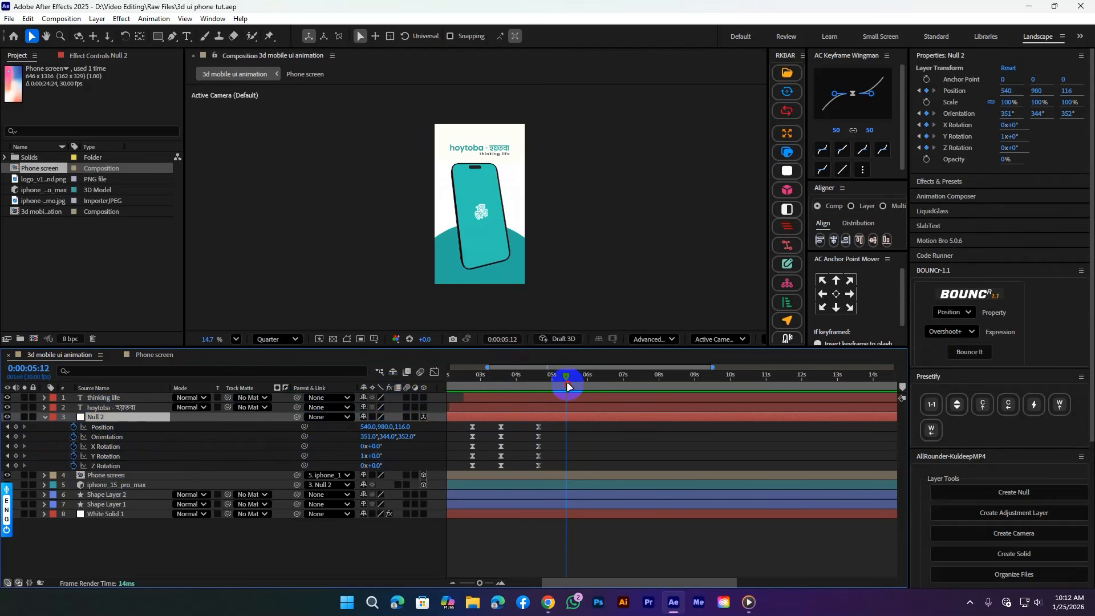
{"action": "left_click", "coordinate": [506, 550]}
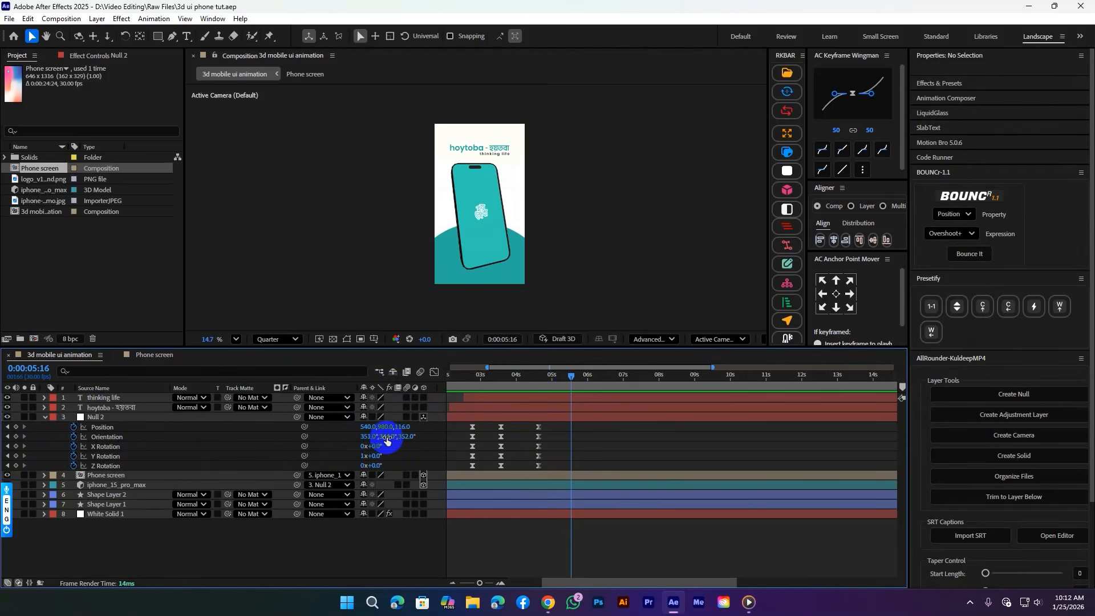
{"action": "right_click", "coordinate": [387, 439]}
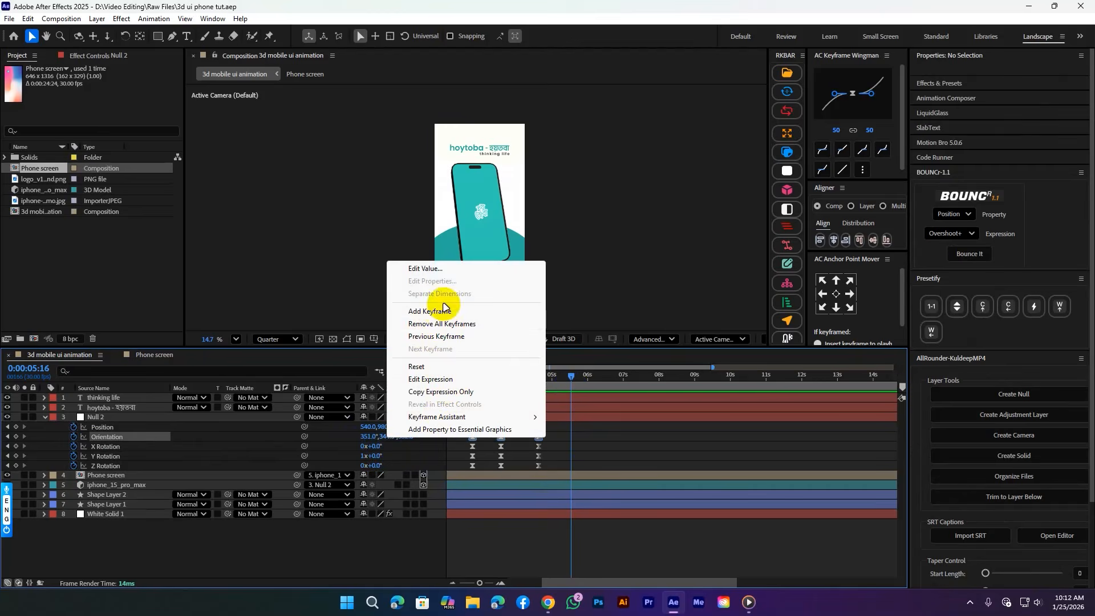
{"action": "left_click", "coordinate": [416, 367]}
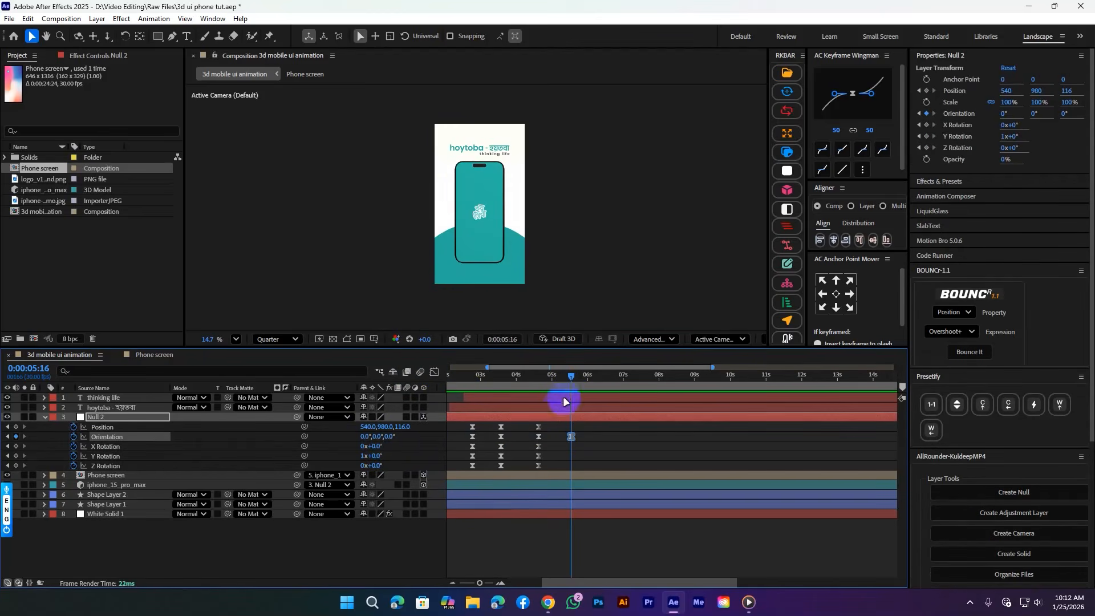
Step: Keyframe Null 2's Z position at -759 at 0:00:05:16 so the phone screen fills the frame
{"action": "left_click_drag", "start_coordinate": [397, 426], "coordinate": [63, 437]}
{"action": "left_click_drag", "start_coordinate": [408, 430], "coordinate": [377, 432]}
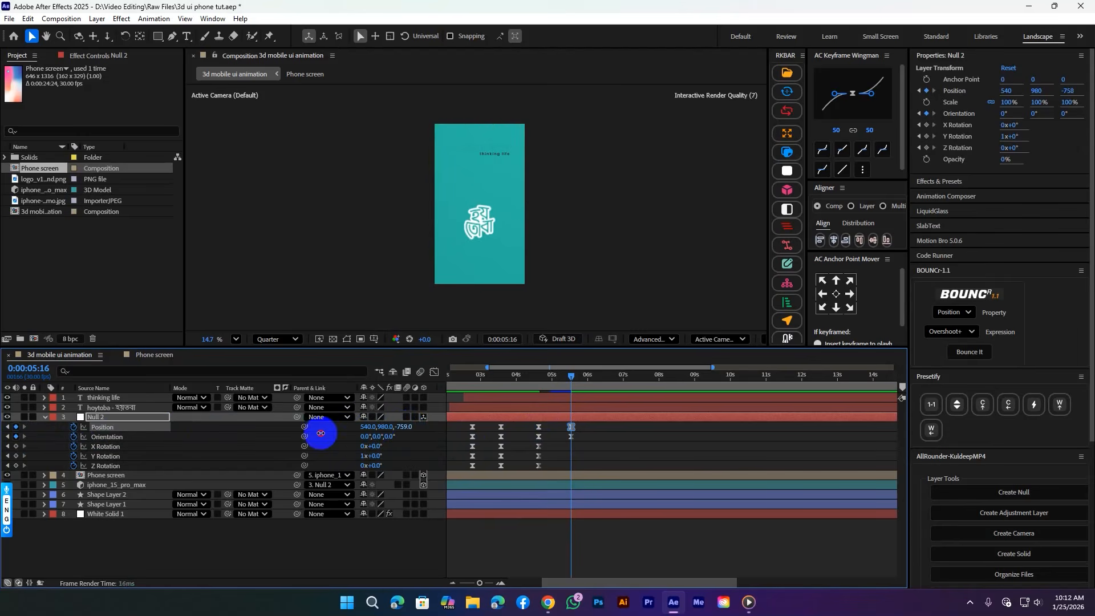
{"action": "left_click", "coordinate": [610, 444]}
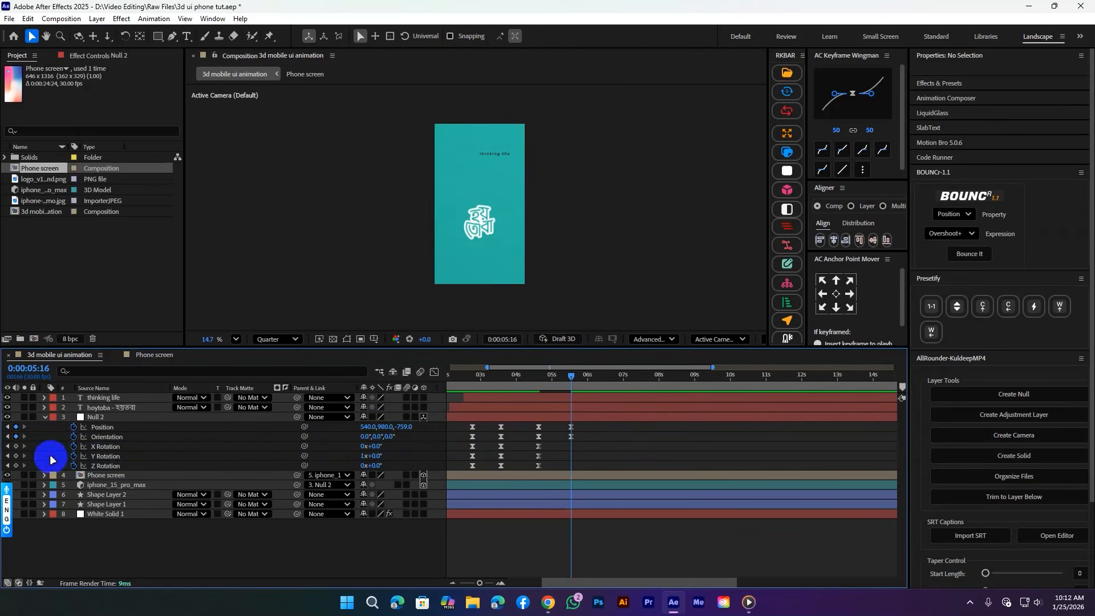
Step: Add X, Y and Z Rotation keyframes to Null 2 at 0:00:05:16
{"action": "left_click", "coordinate": [15, 466]}
{"action": "left_click", "coordinate": [15, 456]}
{"action": "left_click", "coordinate": [15, 446]}
{"action": "left_click", "coordinate": [607, 435]}
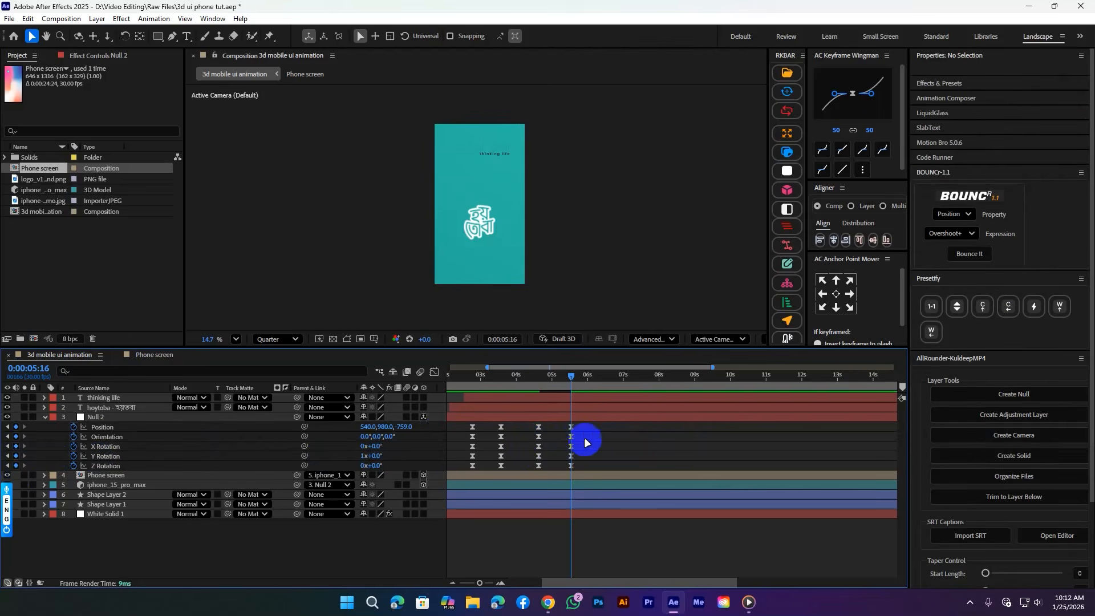
Step: Shape the Position speed graph between Null 2's last two keyframes into a fast start with a long ease-out, and preview the move
{"action": "left_click_drag", "start_coordinate": [580, 422], "coordinate": [516, 478]}
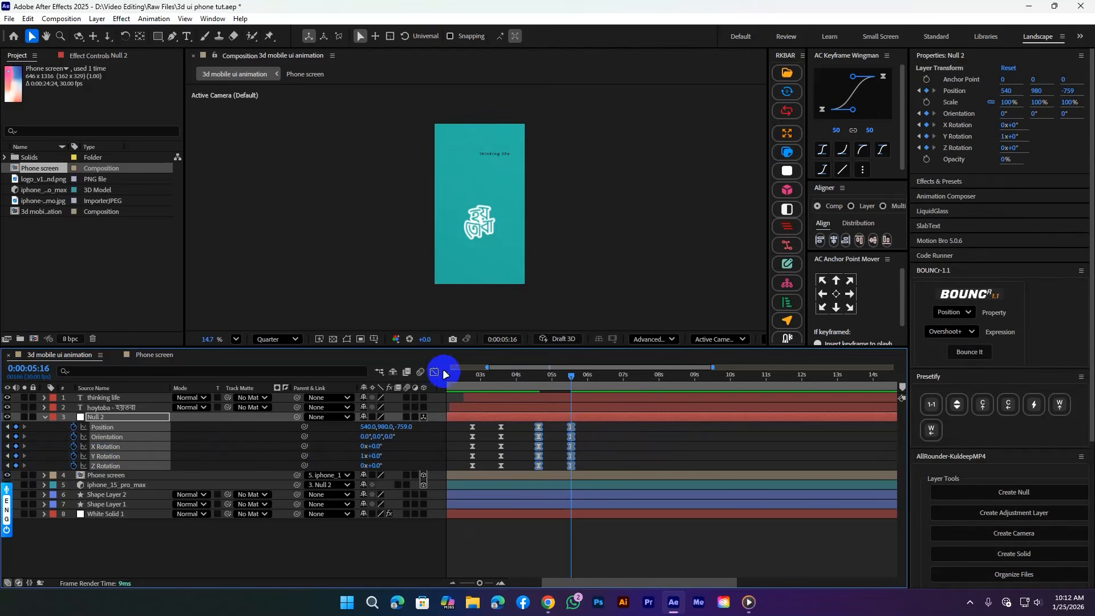
{"action": "left_click", "coordinate": [435, 372]}
{"action": "scroll", "coordinate": [531, 501], "scroll_direction": "up", "scroll_amount": 3}
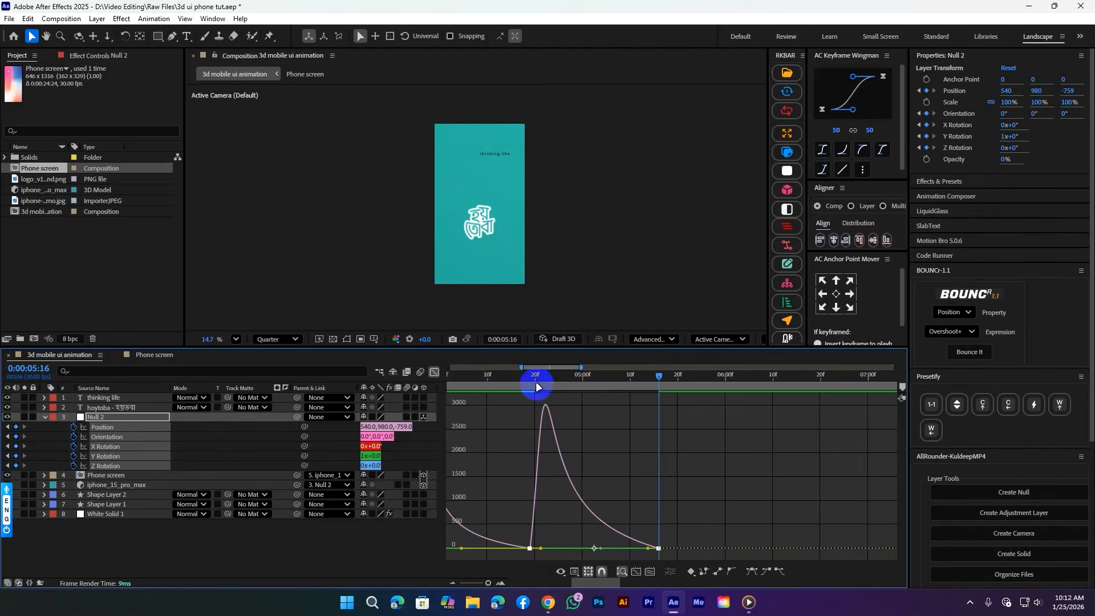
{"action": "left_click_drag", "start_coordinate": [538, 384], "coordinate": [526, 389]}
{"action": "key", "text": "space"}
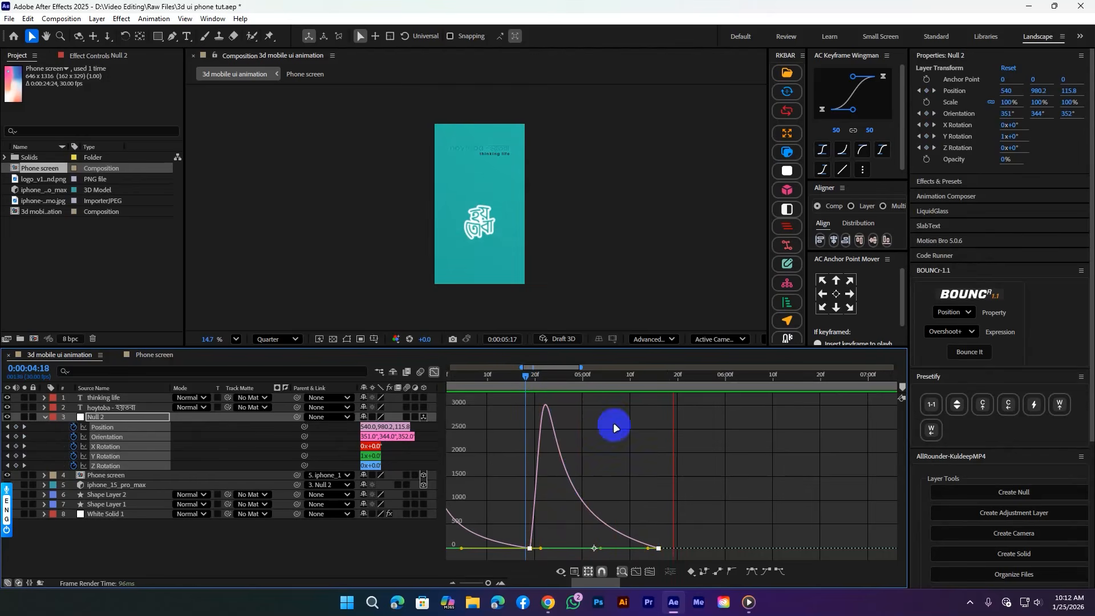
{"action": "left_click", "coordinate": [436, 373]}
{"action": "left_click", "coordinate": [592, 472]}
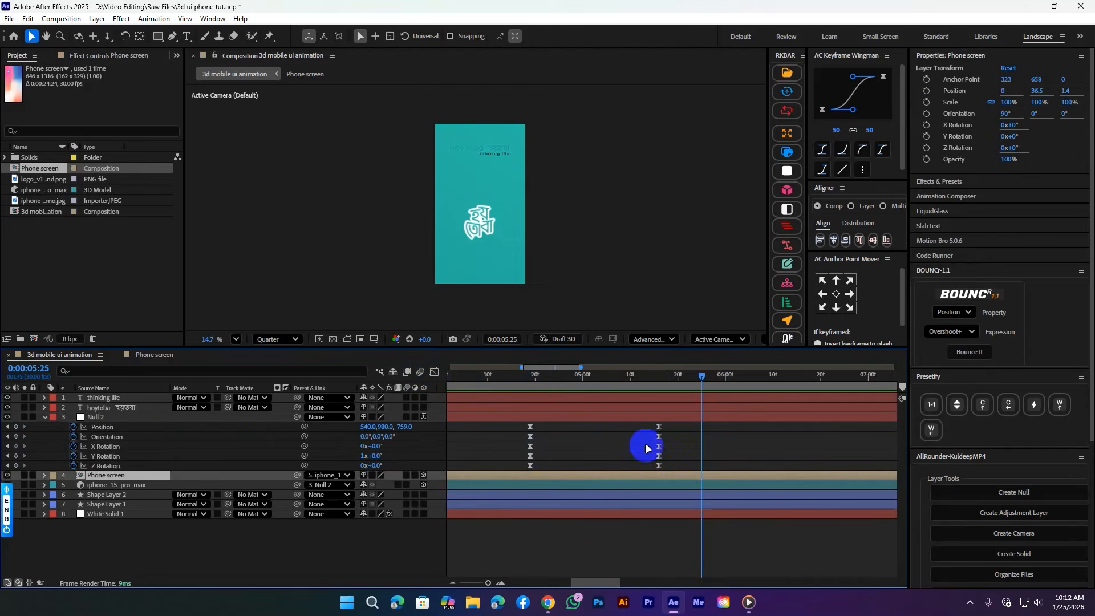
Step: Reshape Null 2's Orientation speed graph between the last two keyframes to peak early and ease out slowly, and preview it
{"action": "left_click", "coordinate": [141, 432]}
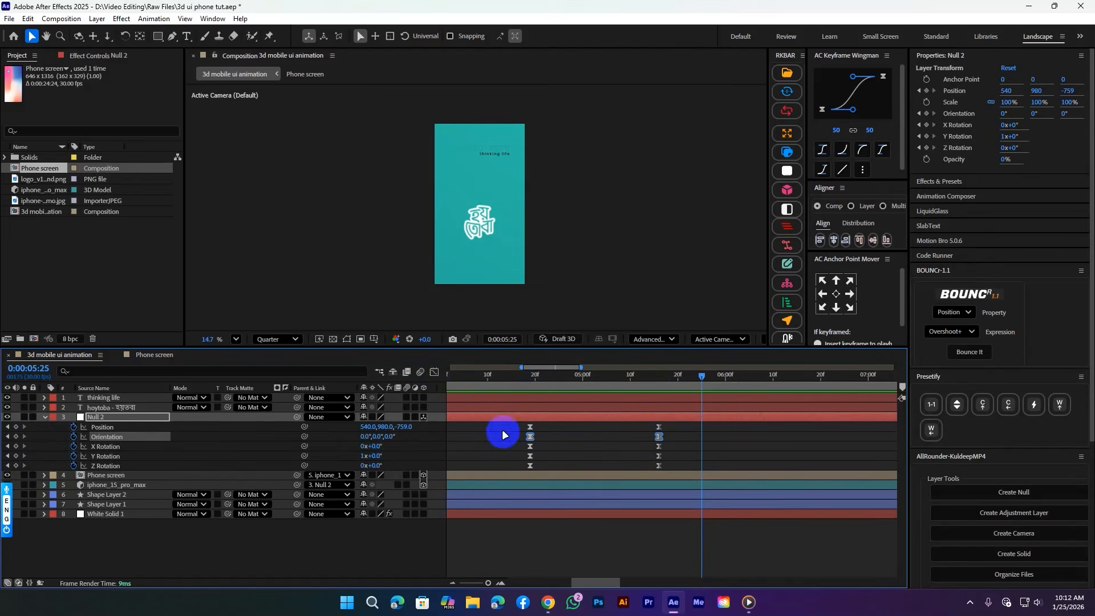
{"action": "left_click", "coordinate": [434, 373]}
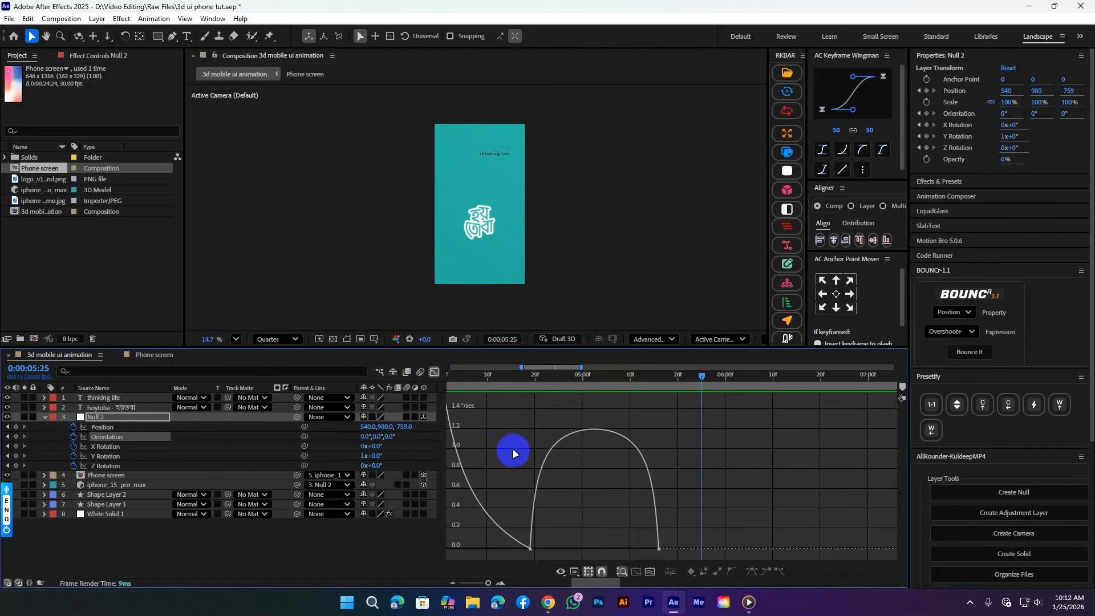
{"action": "scroll", "coordinate": [594, 457], "scroll_direction": "down", "scroll_amount": 3}
{"action": "scroll", "coordinate": [603, 523], "scroll_direction": "up", "scroll_amount": 3}
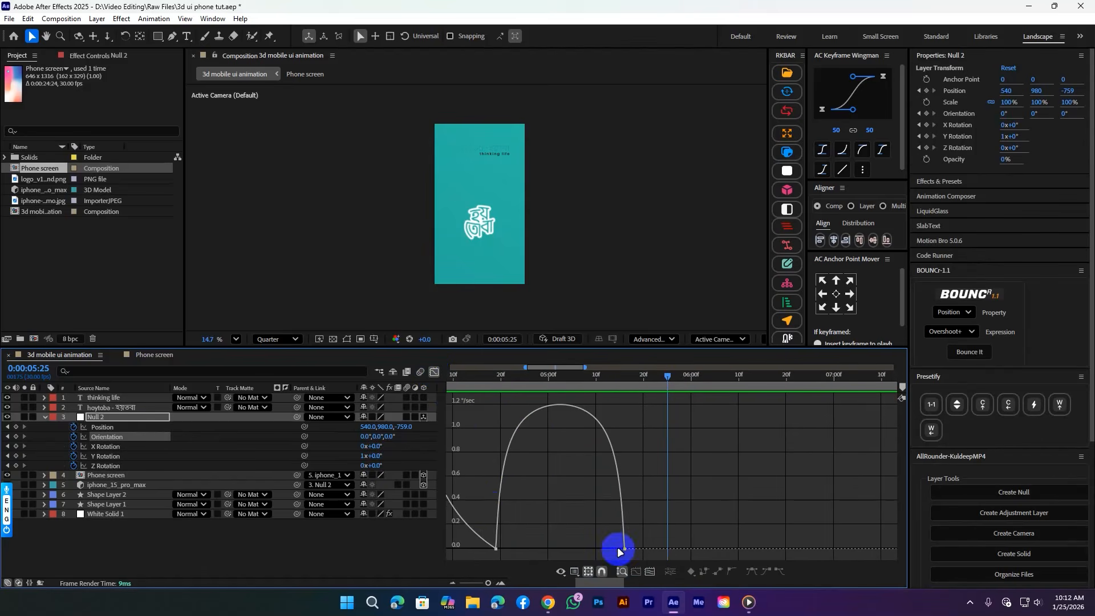
{"action": "left_click_drag", "start_coordinate": [637, 556], "coordinate": [479, 493]}
{"action": "left_click_drag", "start_coordinate": [612, 547], "coordinate": [506, 508]}
{"action": "left_click", "coordinate": [484, 375]}
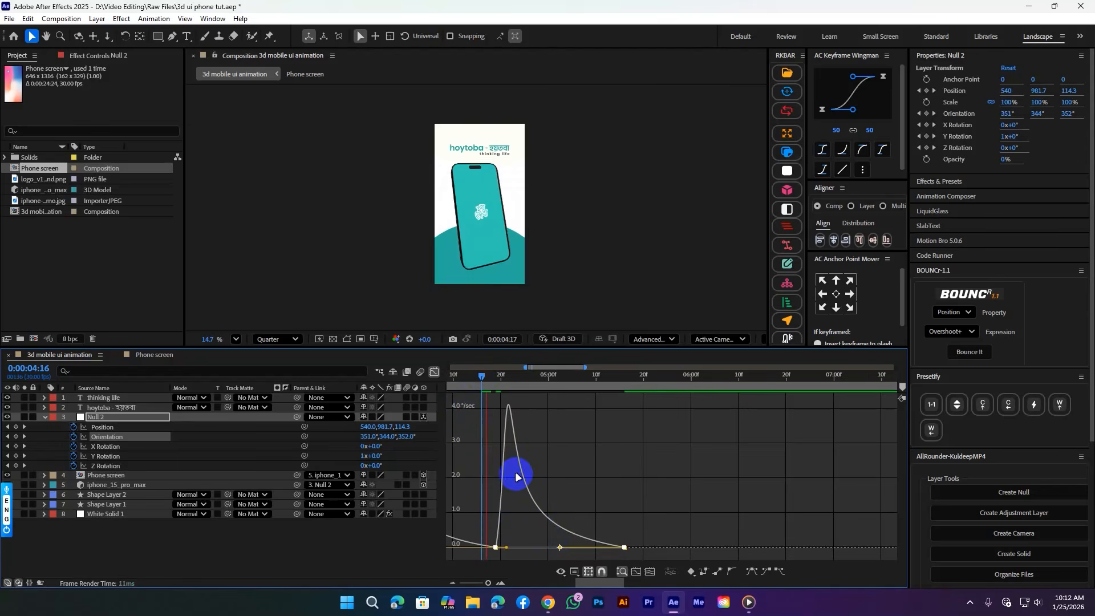
{"action": "key", "text": "space"}
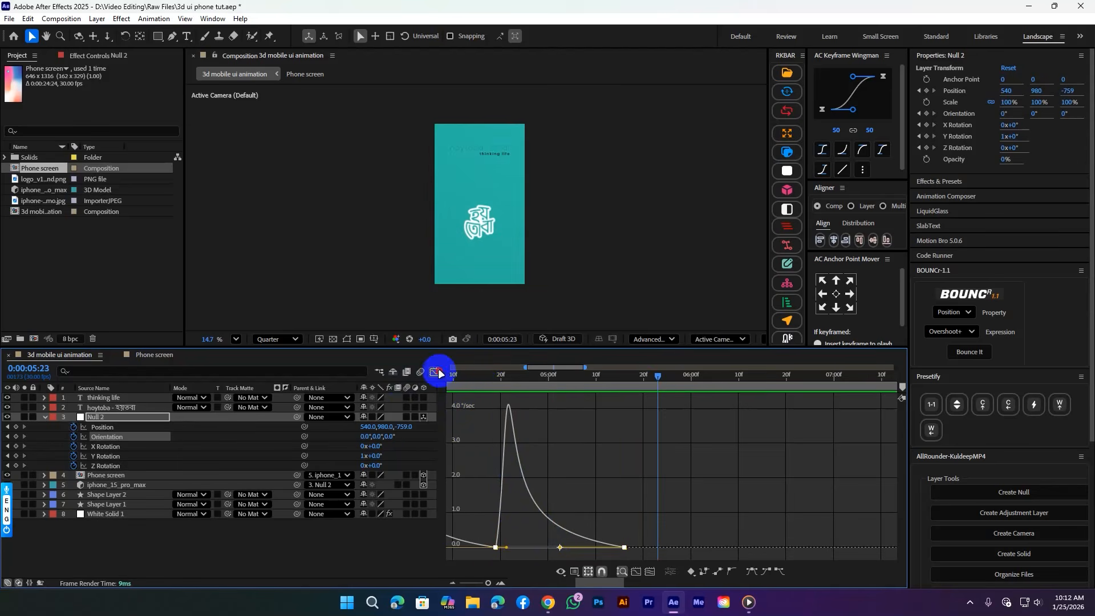
Step: Close the speed graph, collapse Null 2's keyframed properties and save the project
{"action": "left_click", "coordinate": [435, 371]}
{"action": "left_click", "coordinate": [758, 443]}
{"action": "key", "text": "u"}
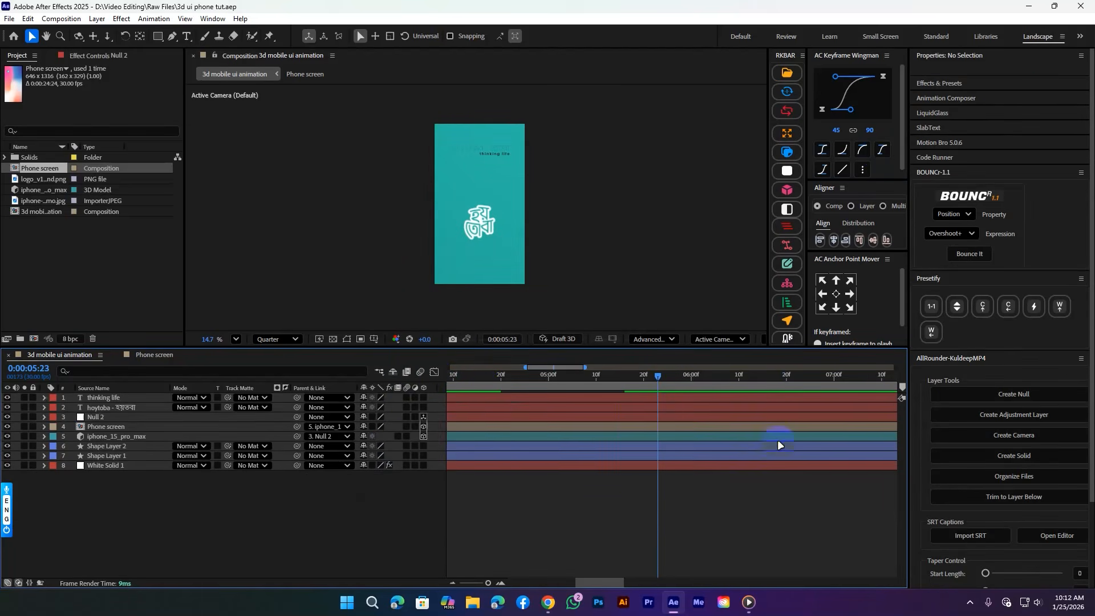
Step: Preview the phone animation from 0:00:02:22 through the zoom into the screen
{"action": "scroll", "coordinate": [714, 410], "scroll_direction": "down", "scroll_amount": 5}
{"action": "left_click_drag", "start_coordinate": [639, 382], "coordinate": [529, 378]}
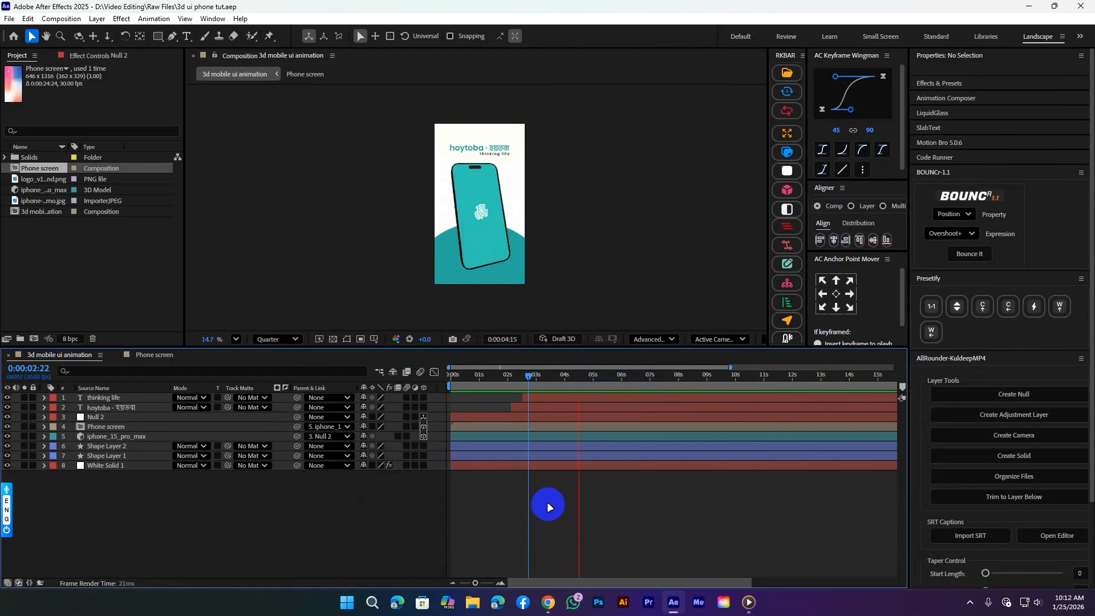
{"action": "left_click", "coordinate": [547, 504]}
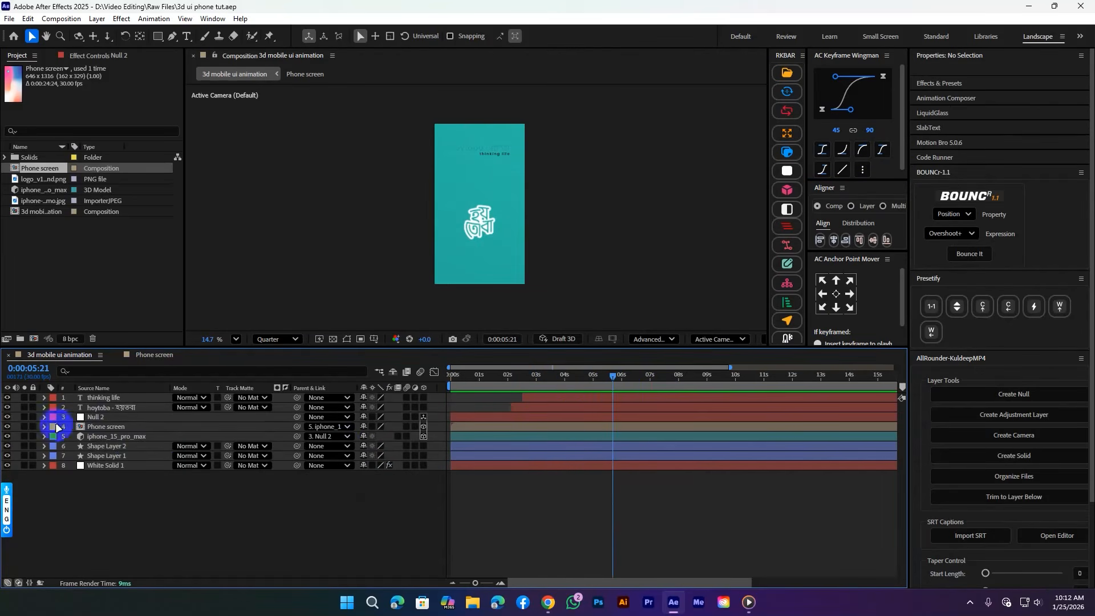
Step: Delay all of Null 2's last keyframes to about 0:00:05:21 and preview the slower zoom
{"action": "left_click", "coordinate": [120, 417]}
{"action": "key", "text": "u"}
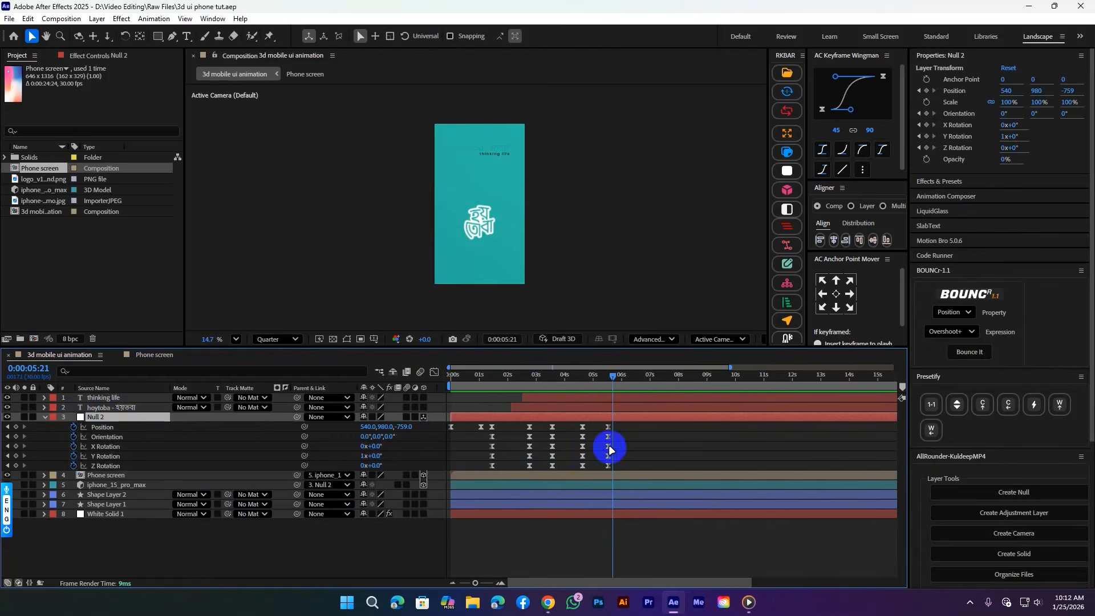
{"action": "left_click_drag", "start_coordinate": [627, 470], "coordinate": [615, 432]}
{"action": "left_click_drag", "start_coordinate": [607, 381], "coordinate": [578, 391]}
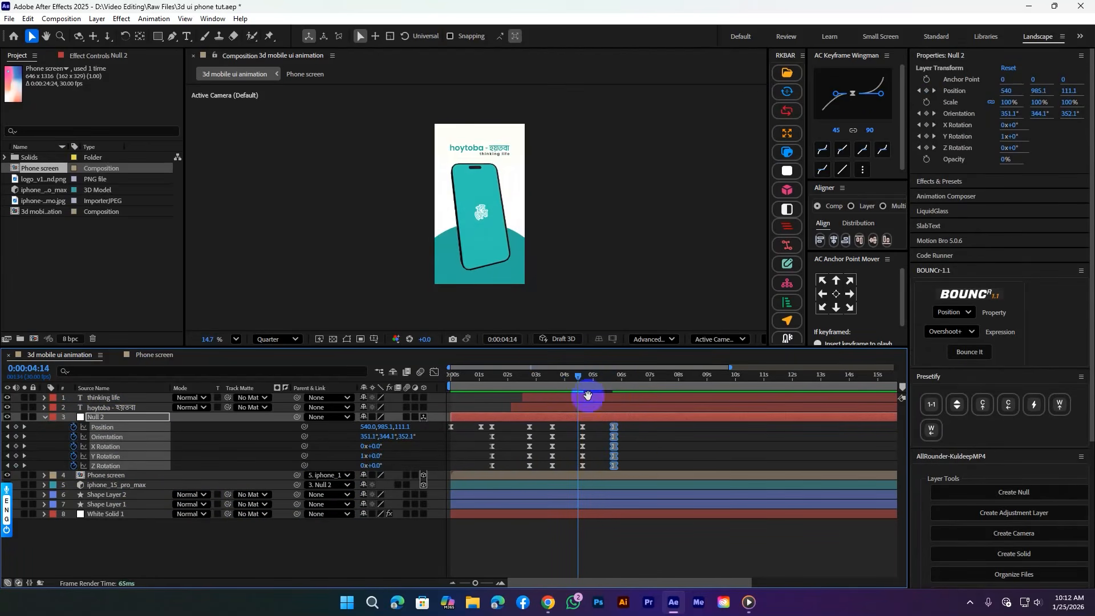
{"action": "key", "text": "space"}
{"action": "key", "text": "space"}
Step: Deselect the keyframes and save the project
{"action": "left_click", "coordinate": [640, 446]}
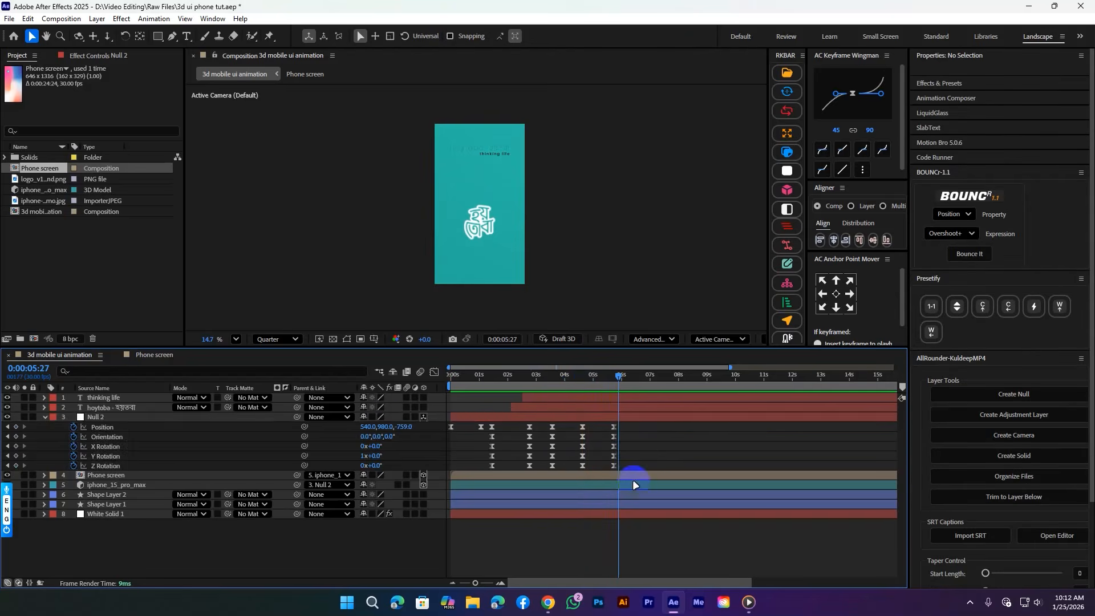
{"action": "key", "text": "s"}
{"action": "key", "text": "s"}
{"action": "key", "text": "ctrl+s"}
Step: Move the thinking life and hoytoba text layers directly below the iphone_15_pro_max layer in the stack
{"action": "left_click", "coordinate": [591, 417]}
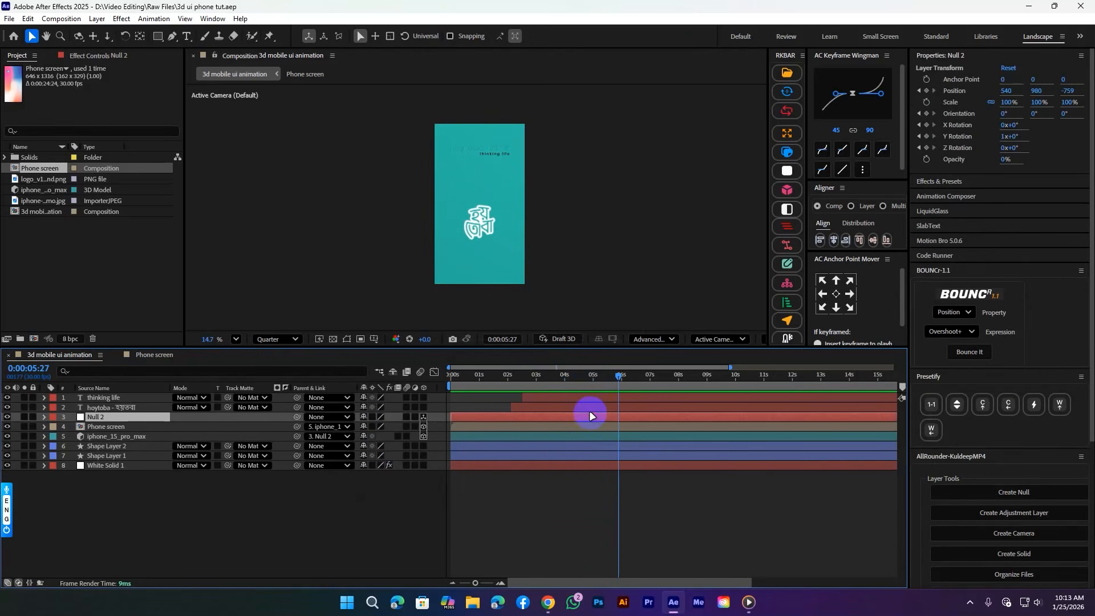
{"action": "key", "text": "u"}
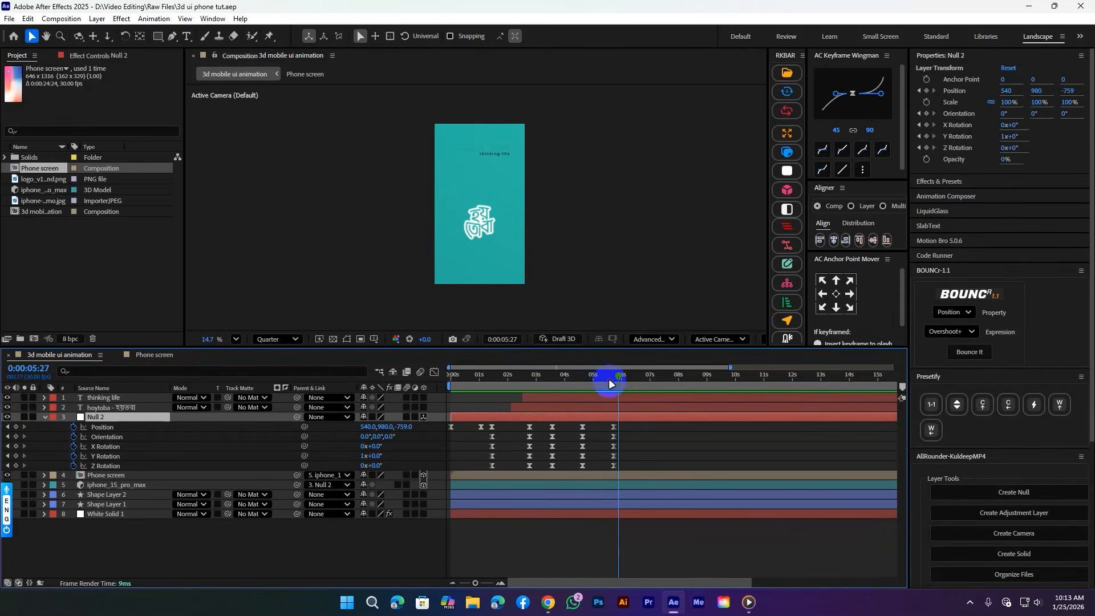
{"action": "left_click_drag", "start_coordinate": [611, 384], "coordinate": [589, 387]}
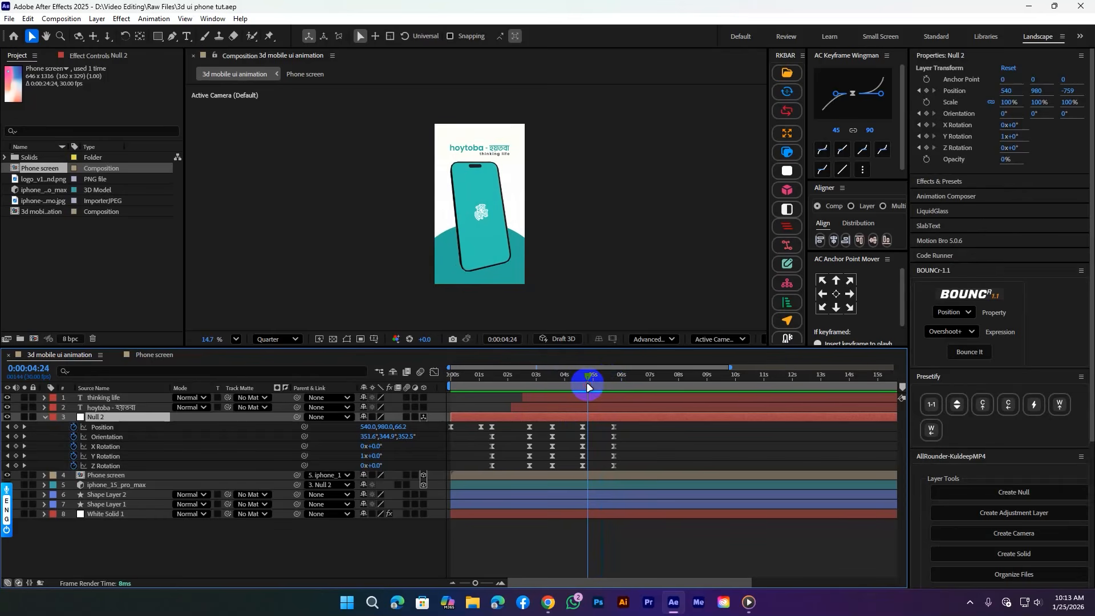
{"action": "left_click", "coordinate": [485, 476]}
{"action": "left_click", "coordinate": [121, 400]}
{"action": "left_click", "coordinate": [125, 408], "text": "shift"}
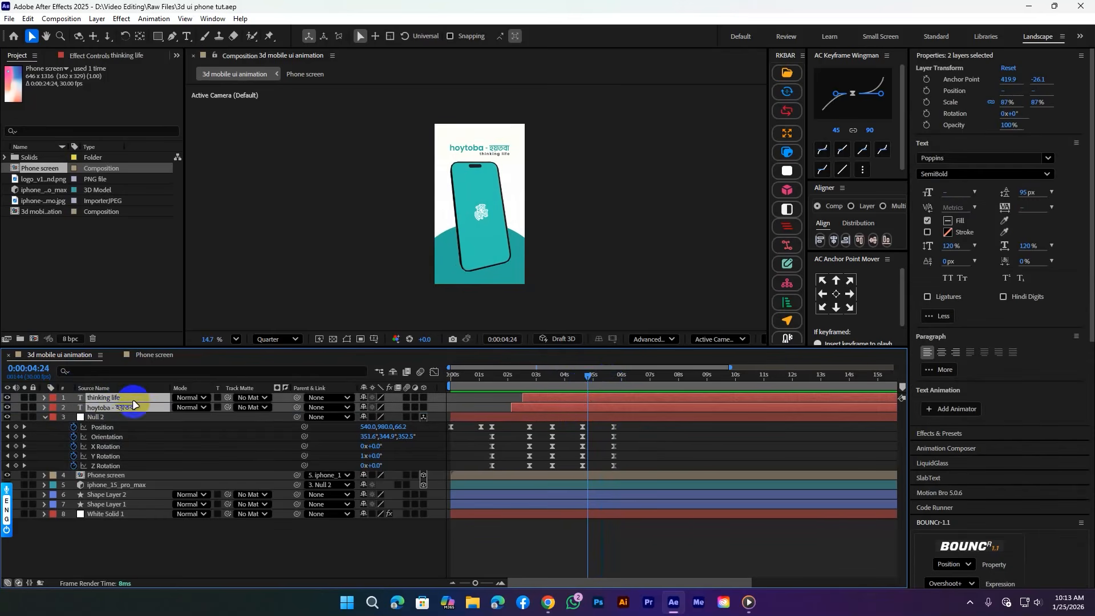
{"action": "left_click_drag", "start_coordinate": [114, 401], "coordinate": [119, 492]}
Step: Save the project with the reordered layers and preview the animation from 0:00:00:00
{"action": "left_click_drag", "start_coordinate": [577, 370], "coordinate": [457, 396]}
{"action": "left_click", "coordinate": [663, 425]}
{"action": "key", "text": "s"}
{"action": "key", "text": "s"}
{"action": "left_click", "coordinate": [541, 492]}
{"action": "key", "text": "space"}
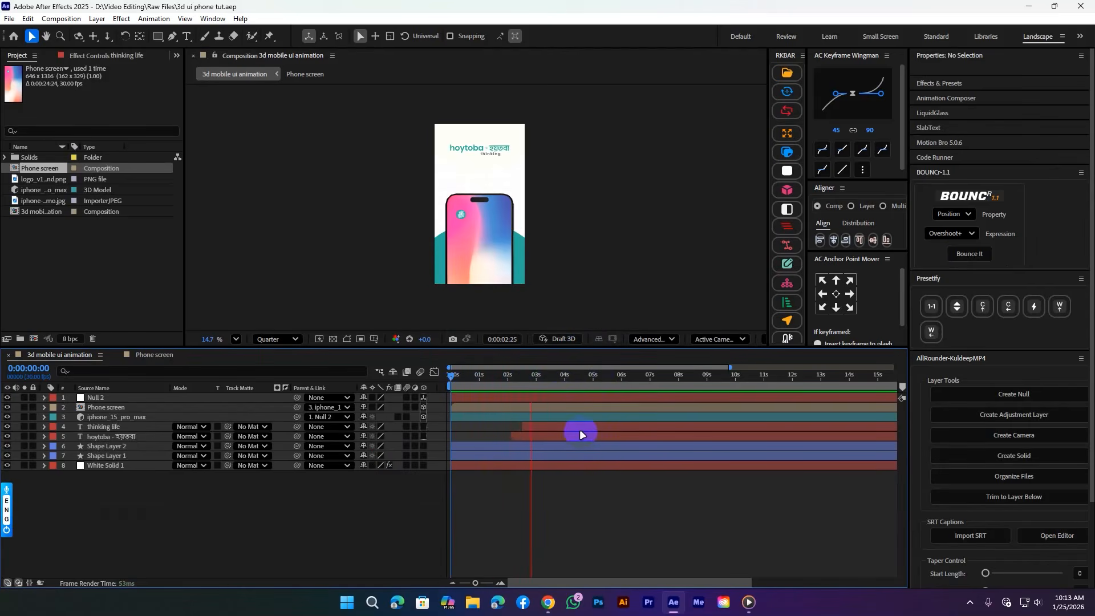
Step: Try to trim the ends of the thinking life and hoytoba text layers to 0:00:05:21, and preview the zoom
{"action": "left_click", "coordinate": [608, 427]}
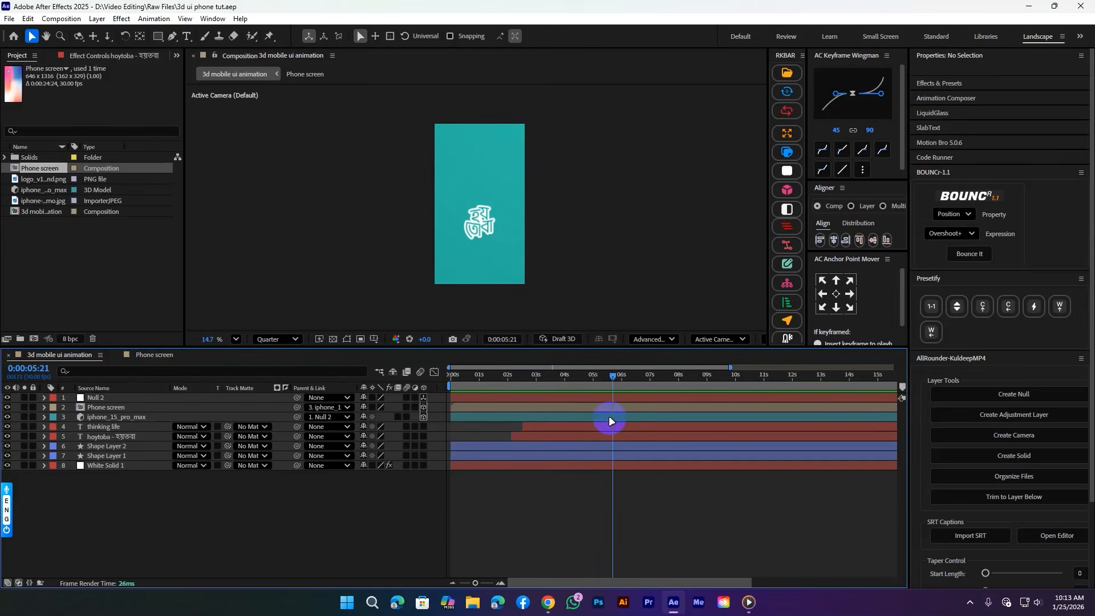
{"action": "left_click", "coordinate": [619, 436], "text": "shift"}
{"action": "key", "text": "alt+bracketright"}
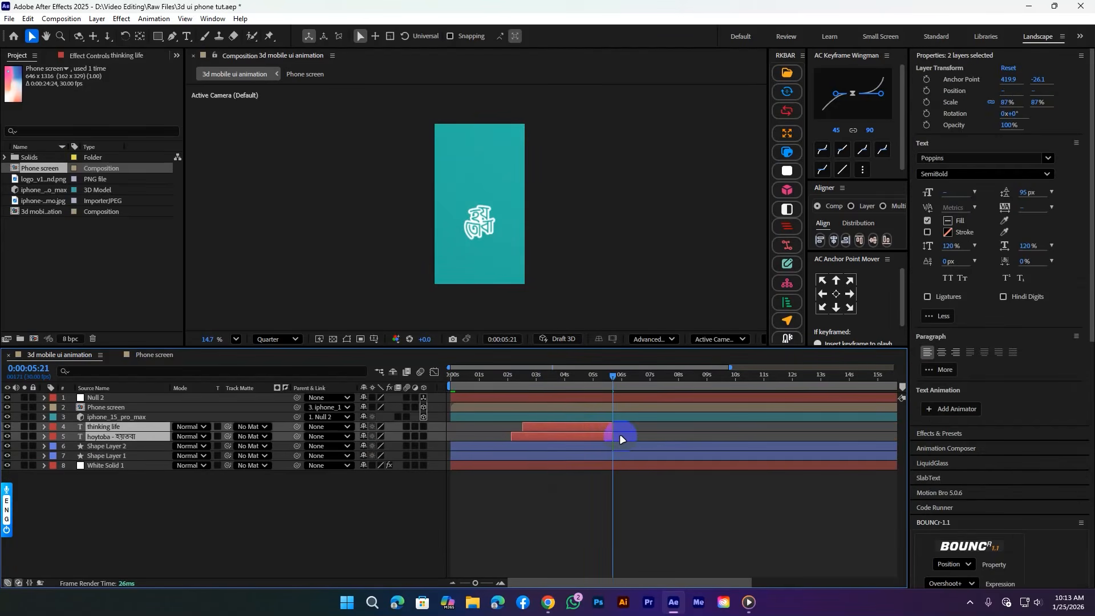
{"action": "left_click", "coordinate": [559, 579]}
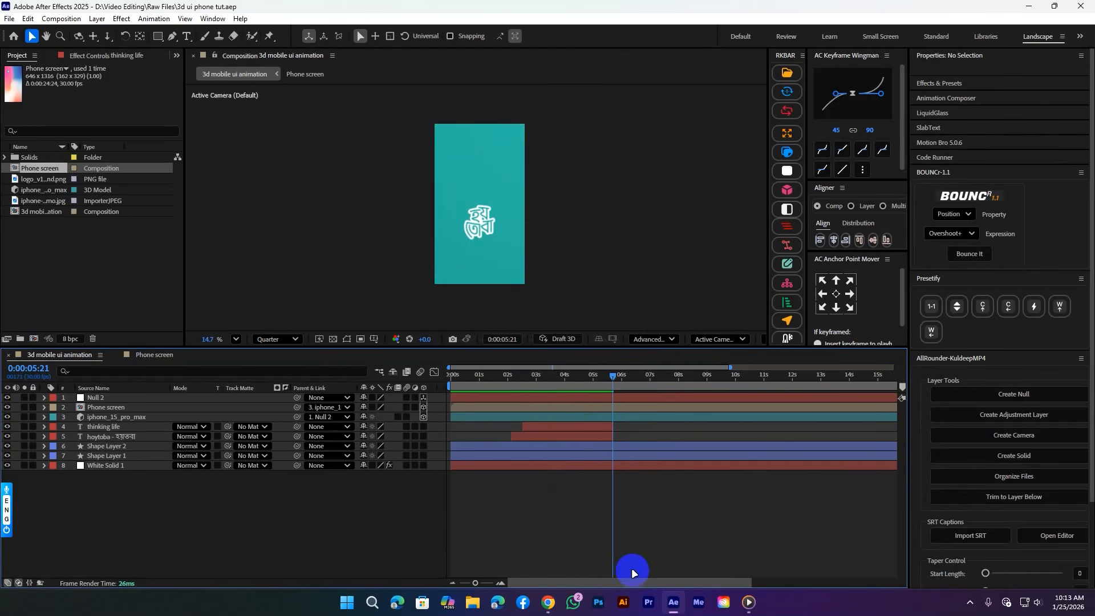
{"action": "left_click", "coordinate": [592, 374]}
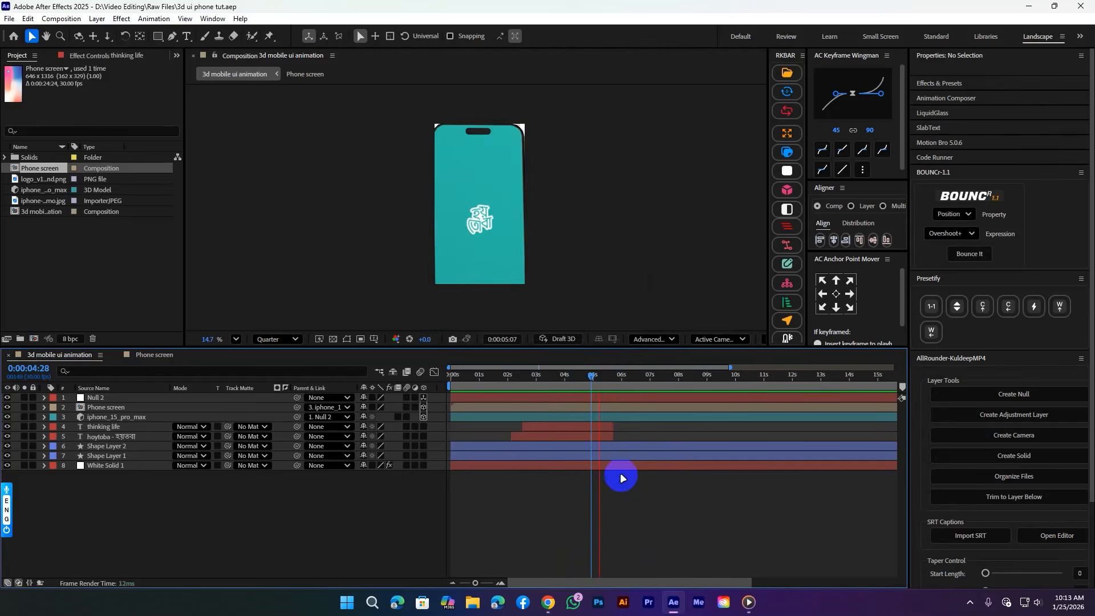
{"action": "left_click", "coordinate": [621, 373]}
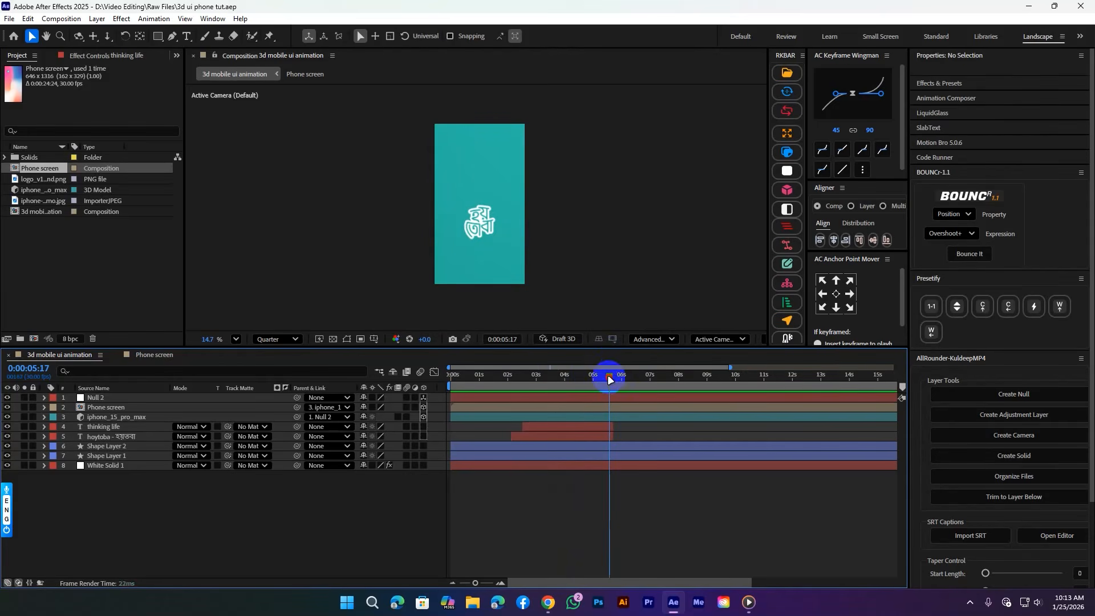
{"action": "mouse_move", "coordinate": [610, 380]}
{"action": "left_mouse_down"}
{"action": "mouse_move", "coordinate": [589, 379]}
{"action": "mouse_move", "coordinate": [601, 384]}
{"action": "left_mouse_up"}
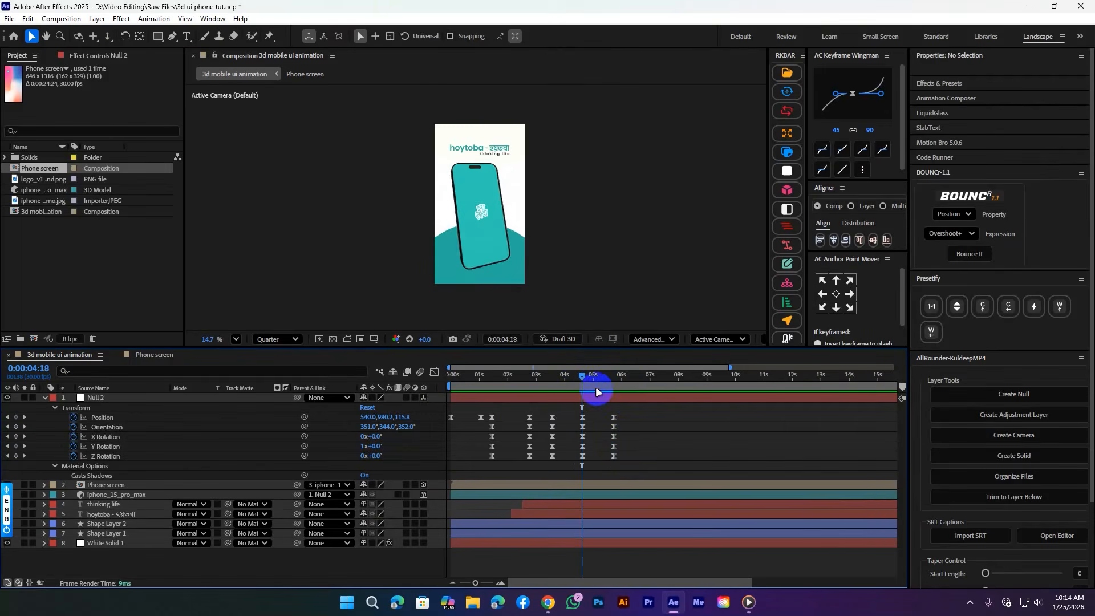
Step: Change the Y value of Null 2's last Position keyframe at 0:00:05:22 to 882 to recentre the phone screen
{"action": "key", "text": "space"}
{"action": "key", "text": "space"}
{"action": "left_click_drag", "start_coordinate": [604, 381], "coordinate": [617, 434]}
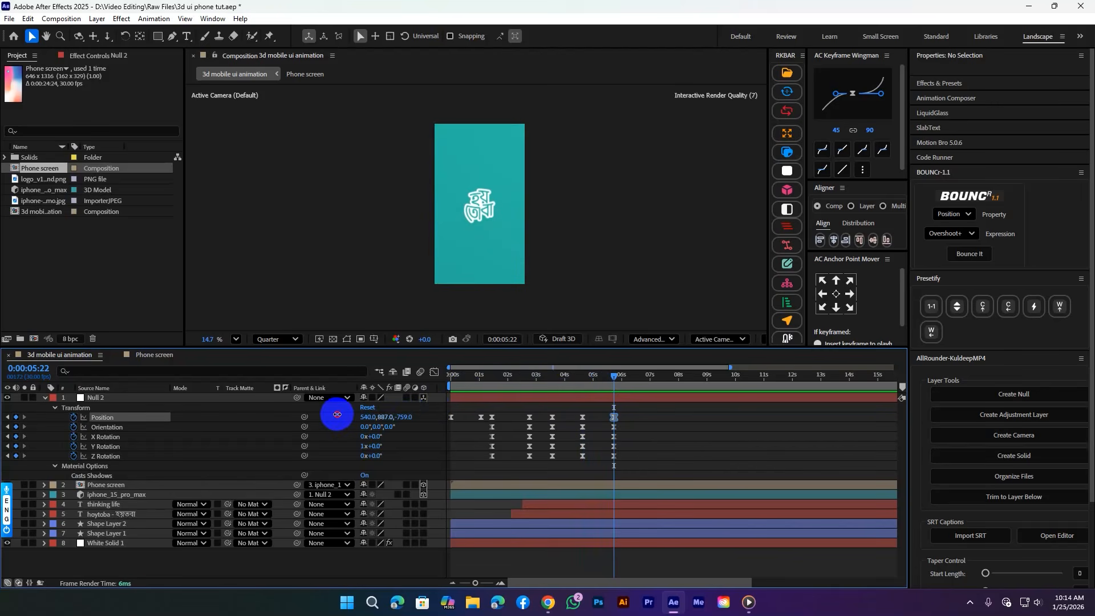
{"action": "left_click", "coordinate": [485, 200]}
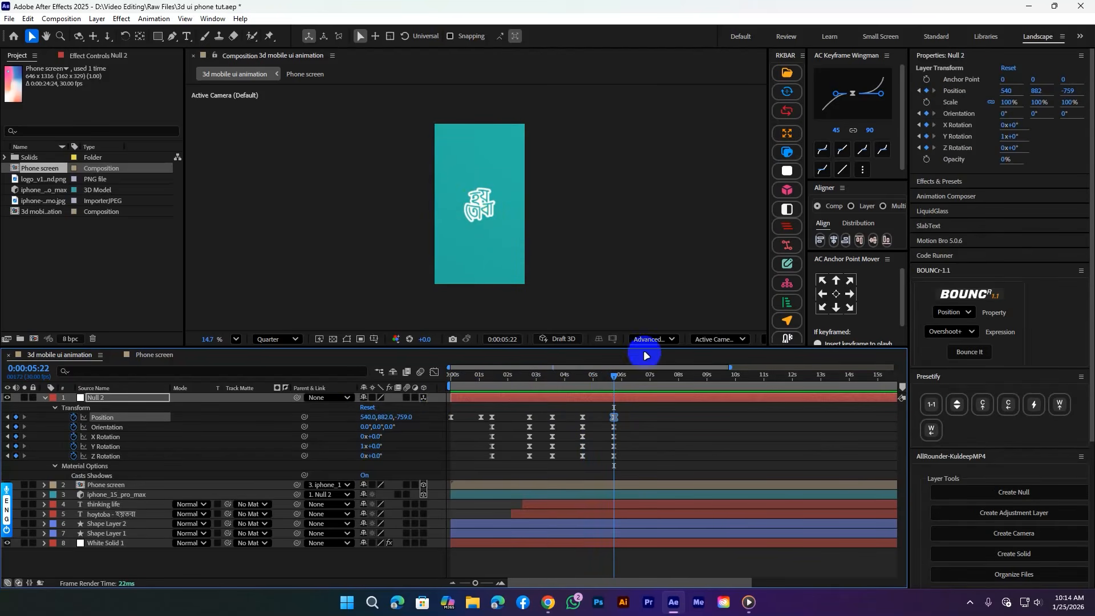
{"action": "left_click", "coordinate": [647, 409]}
Step: Preview the final phone zoom from about 0:00:04:11 and 0:00:04:02, collapsing Null 2's properties between the playbacks
{"action": "left_click_drag", "start_coordinate": [609, 377], "coordinate": [575, 381]}
{"action": "key", "text": "space"}
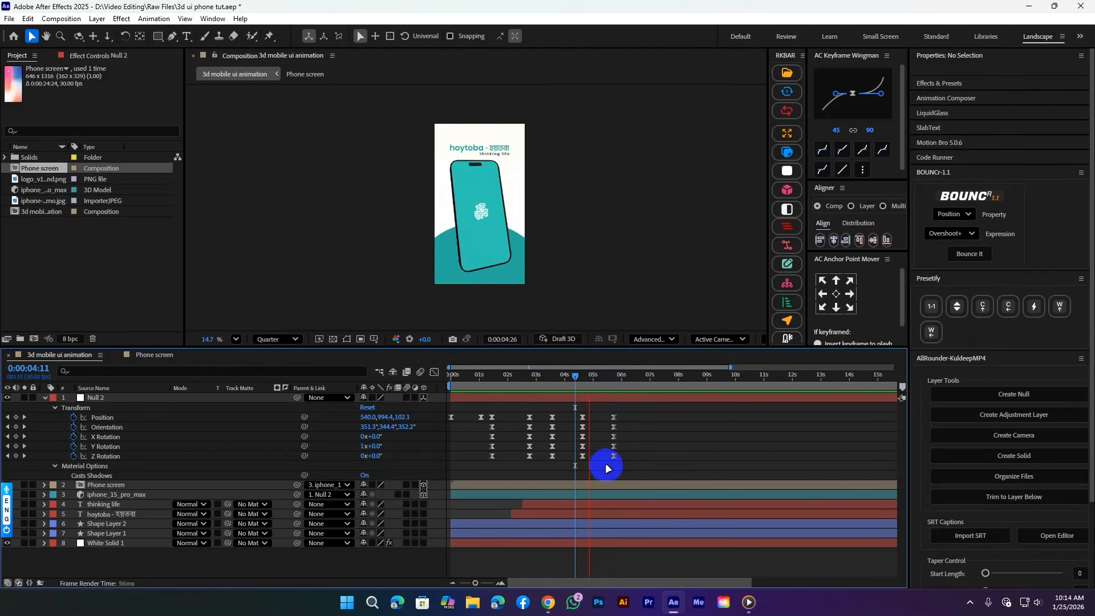
{"action": "key", "text": "space"}
{"action": "key", "text": "u"}
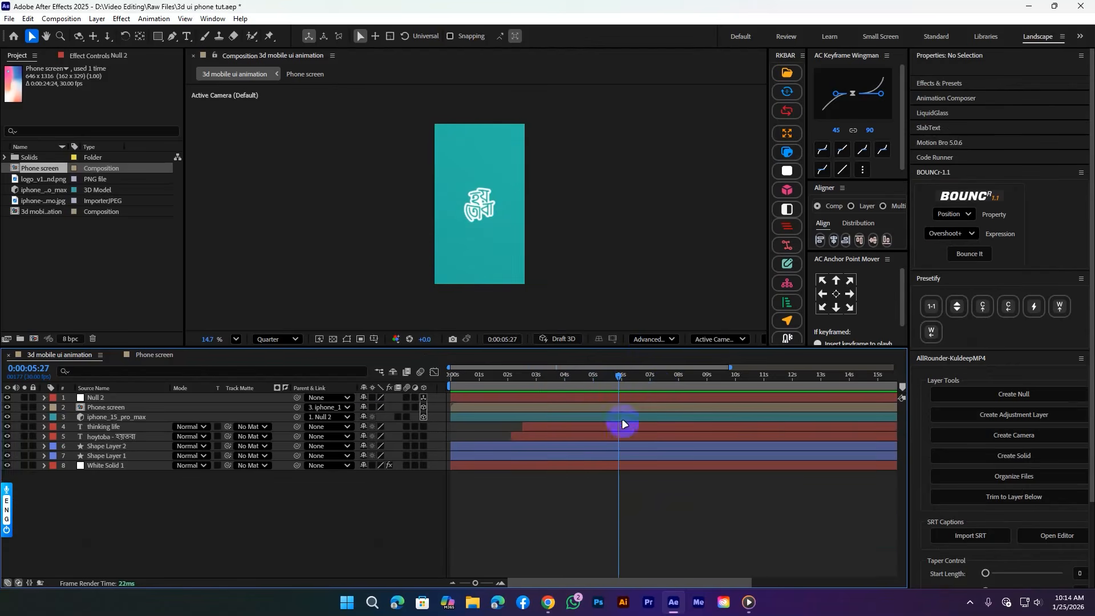
{"action": "left_click", "coordinate": [567, 377]}
{"action": "key", "text": "space"}
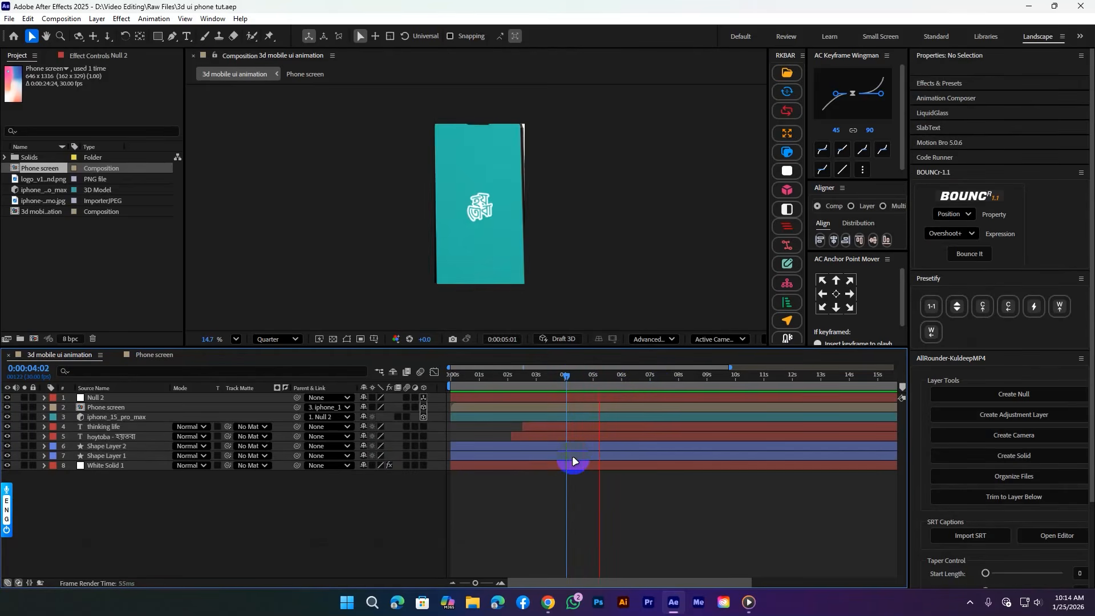
{"action": "key", "text": "space"}
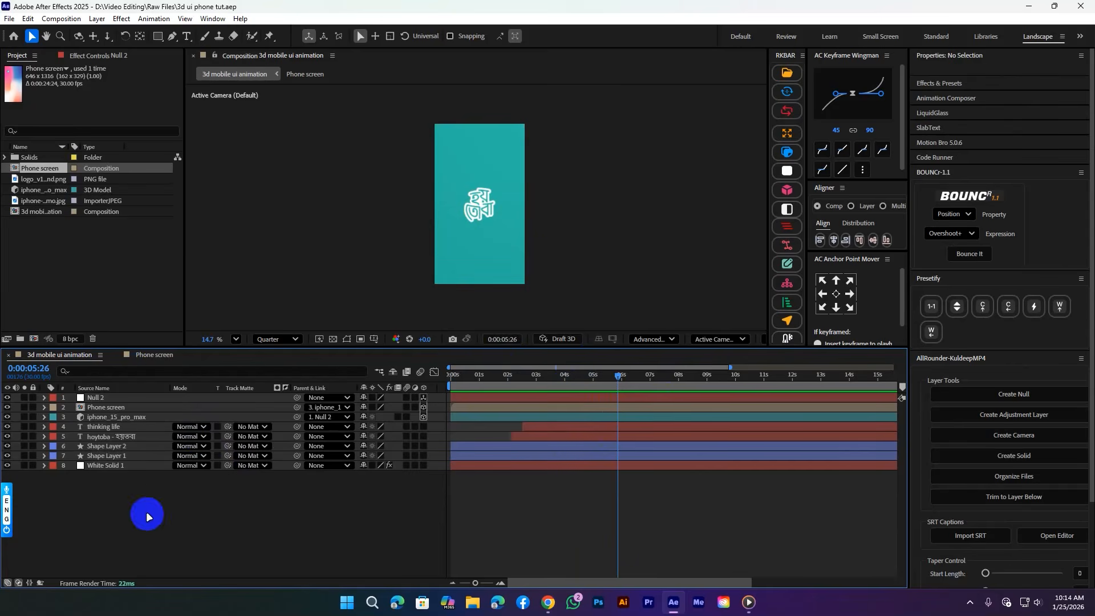
Step: Create a white solid layer measuring 1080 × 1920 px above all other layers
{"action": "right_click", "coordinate": [147, 514]}
{"action": "mouse_move", "coordinate": [172, 372]}
{"action": "left_click", "coordinate": [368, 402]}
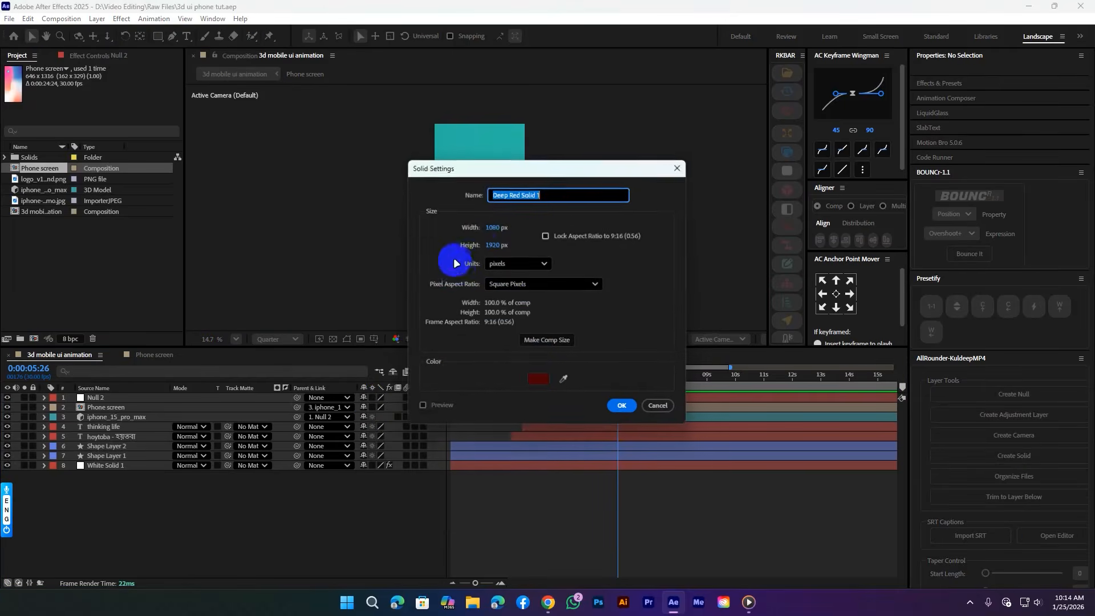
{"action": "left_click", "coordinate": [539, 378]}
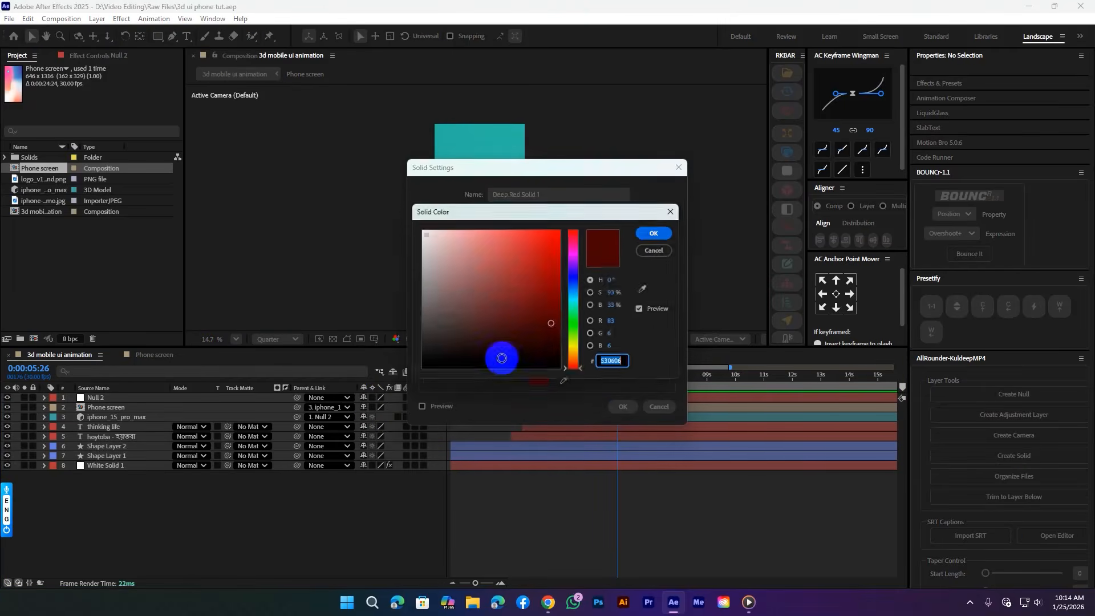
{"action": "left_click", "coordinate": [661, 232]}
{"action": "left_click", "coordinate": [630, 406]}
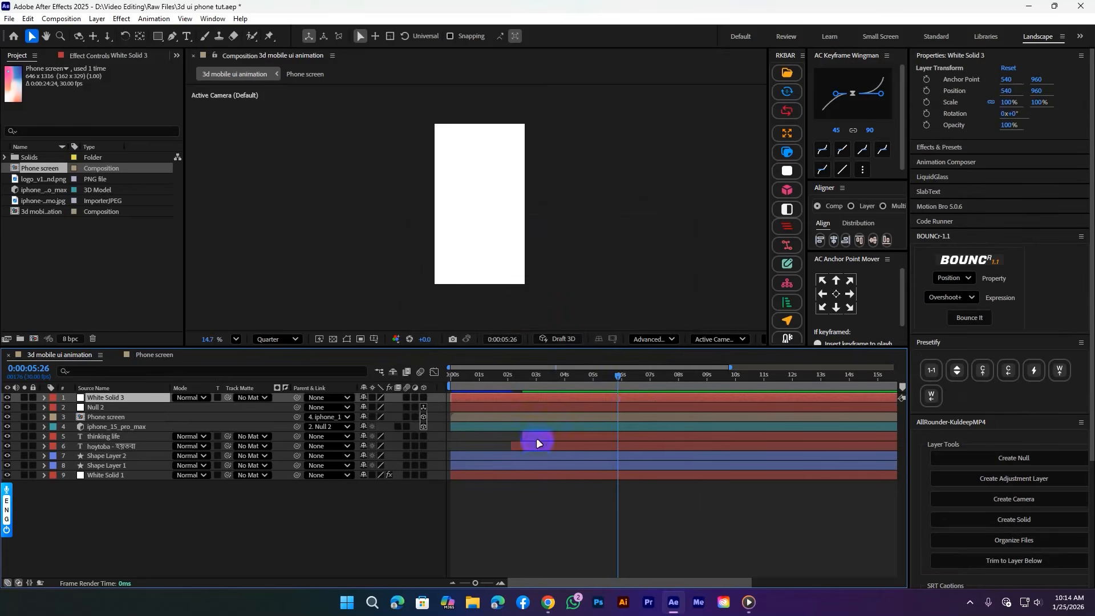
{"action": "key", "text": "ctrl+shift+a"}
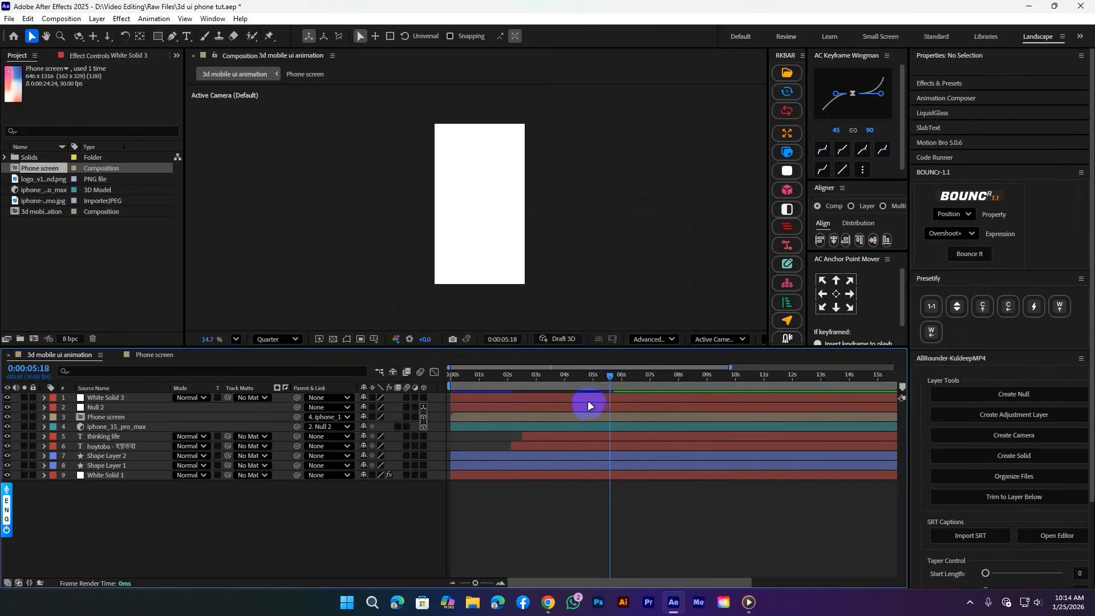
Step: Set the new white solid's opacity to 0%
{"action": "left_click", "coordinate": [590, 400]}
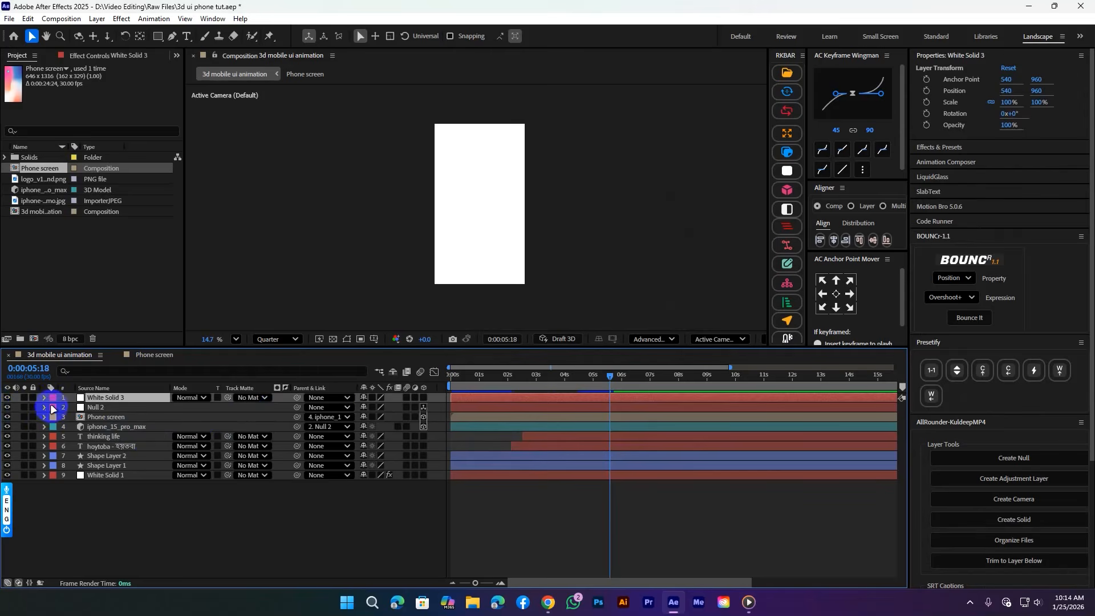
{"action": "type", "text": "t"}
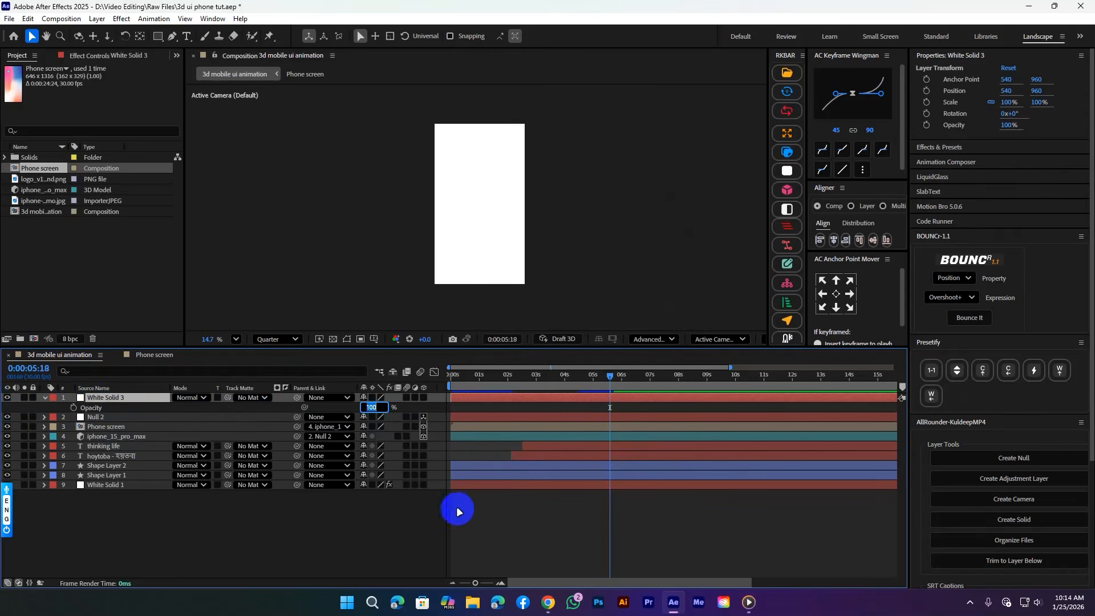
{"action": "type", "text": "0"}
{"action": "left_click", "coordinate": [491, 537]}
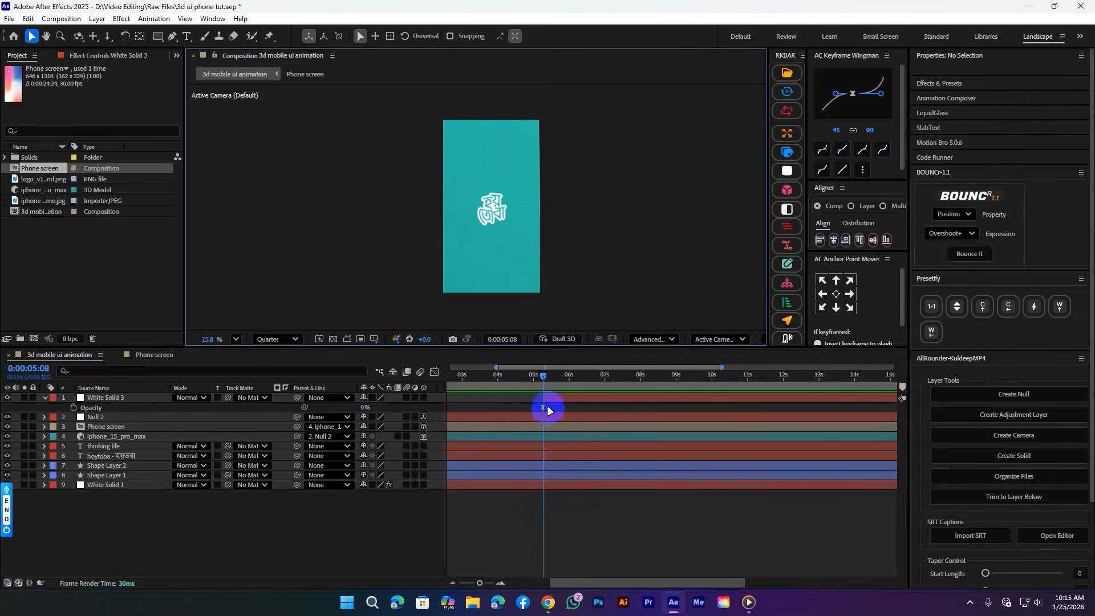
Step: Trim the start of the new white solid to 0:00:05:08 and add an Opacity keyframe there
{"action": "left_click", "coordinate": [550, 400]}
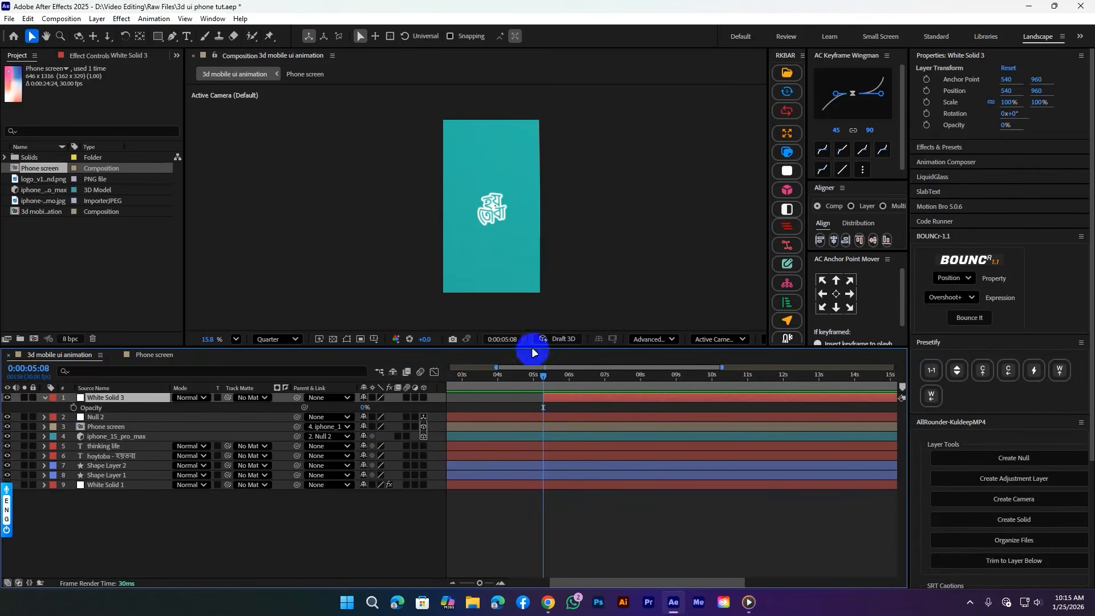
{"action": "mouse_move", "coordinate": [543, 381]}
{"action": "left_mouse_down"}
{"action": "mouse_move", "coordinate": [518, 380]}
{"action": "mouse_move", "coordinate": [543, 392]}
{"action": "left_mouse_up"}
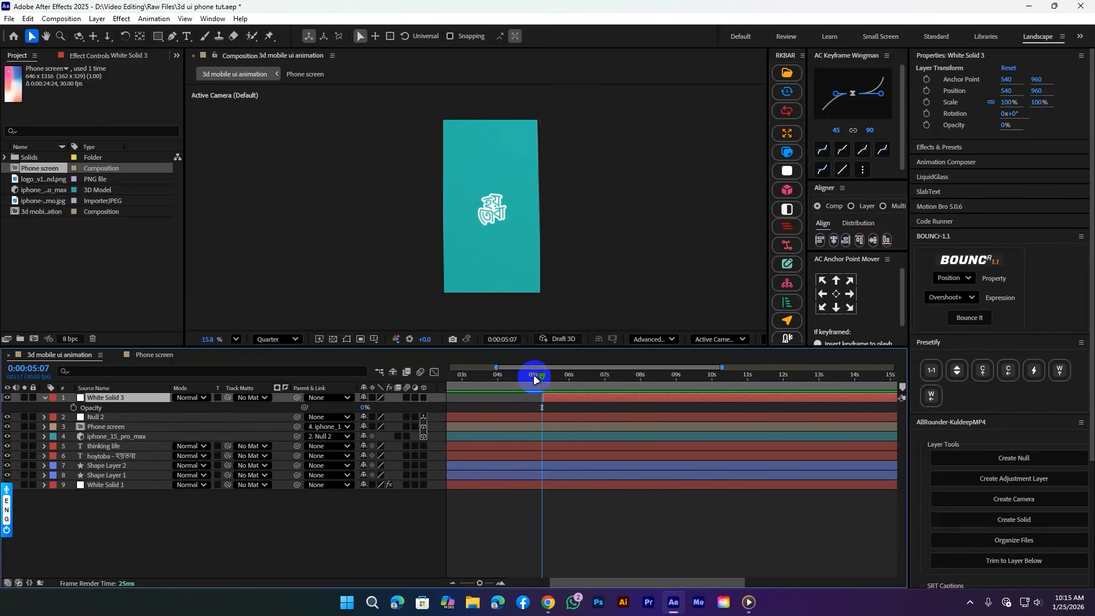
{"action": "left_click", "coordinate": [73, 408]}
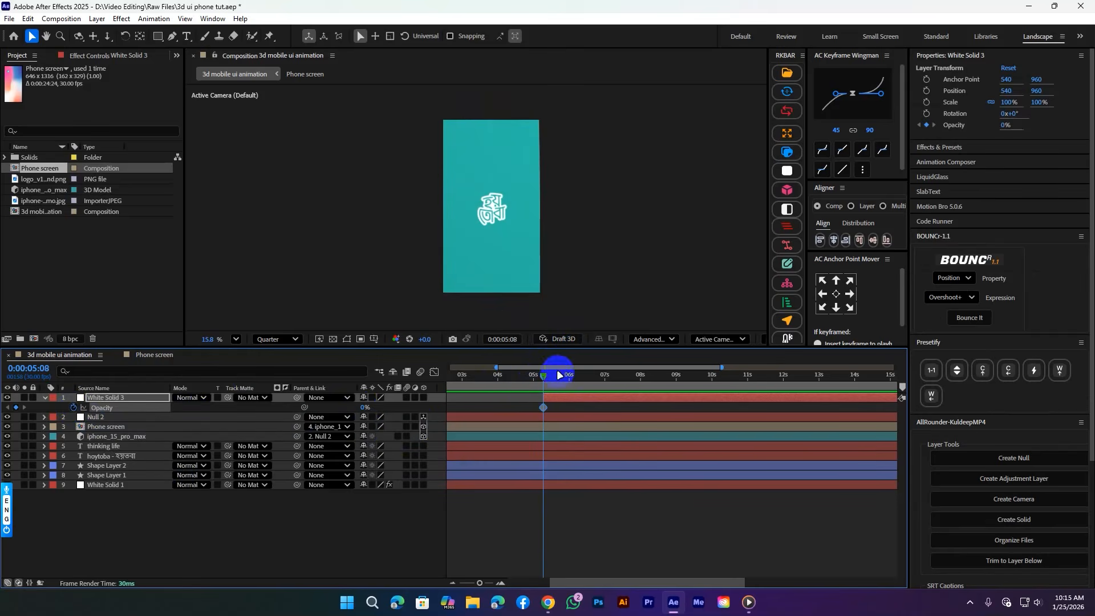
Step: Add an Opacity keyframe of 100% to the new white solid at 0:00:05:20
{"action": "left_click_drag", "start_coordinate": [547, 380], "coordinate": [564, 386]}
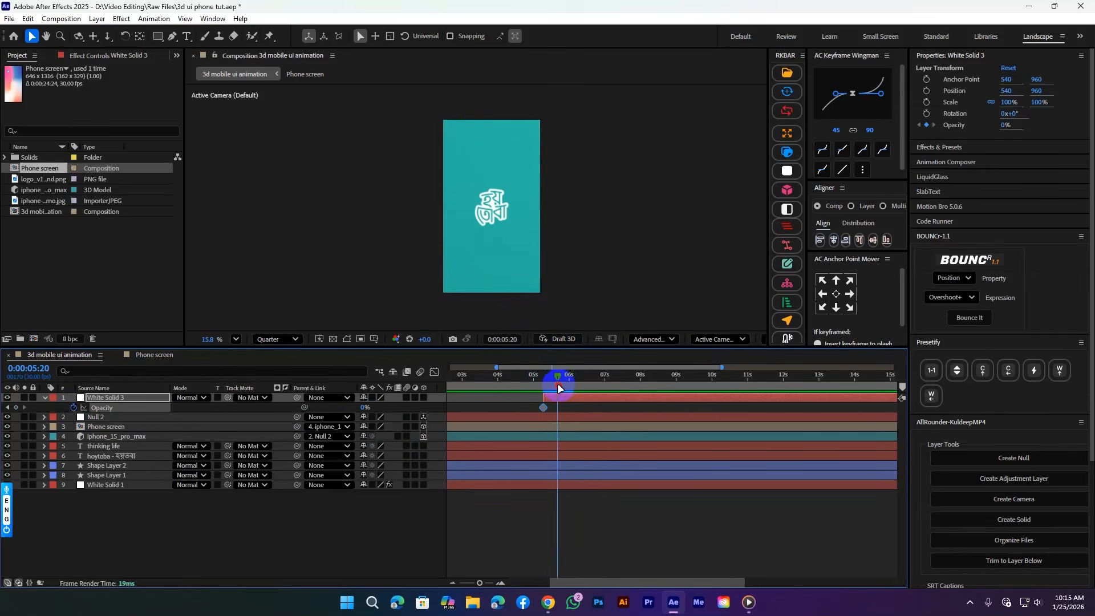
{"action": "left_click", "coordinate": [365, 409]}
{"action": "left_click_drag", "start_coordinate": [364, 406], "coordinate": [704, 408]}
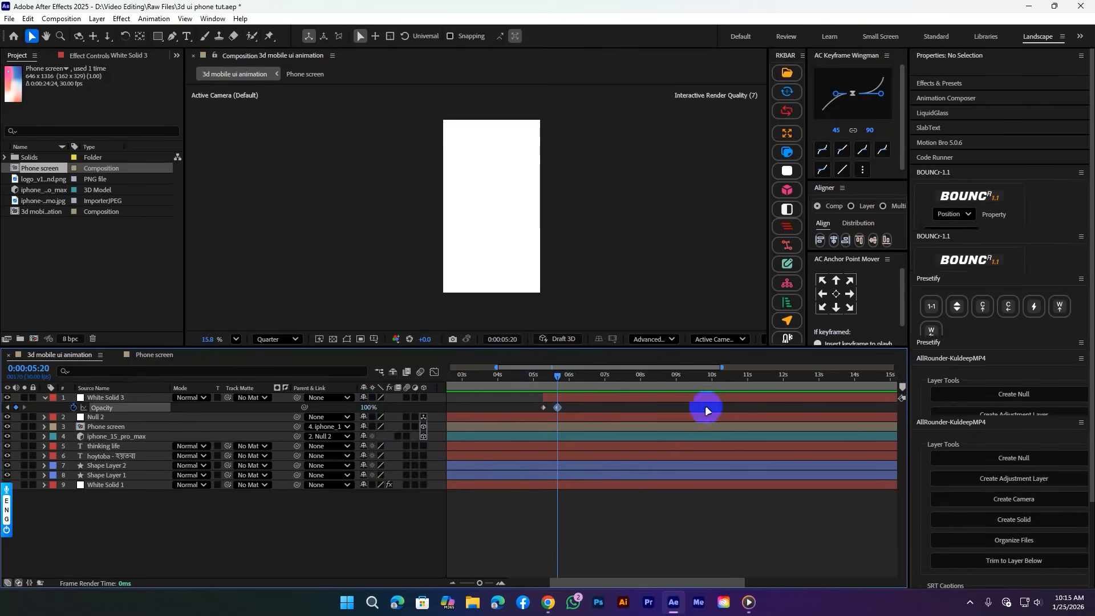
Step: Preview the fade to white from about 0:00:04:14, collapse the solid's keyframes and save the project
{"action": "left_click_drag", "start_coordinate": [557, 377], "coordinate": [534, 376]}
{"action": "key", "text": "space"}
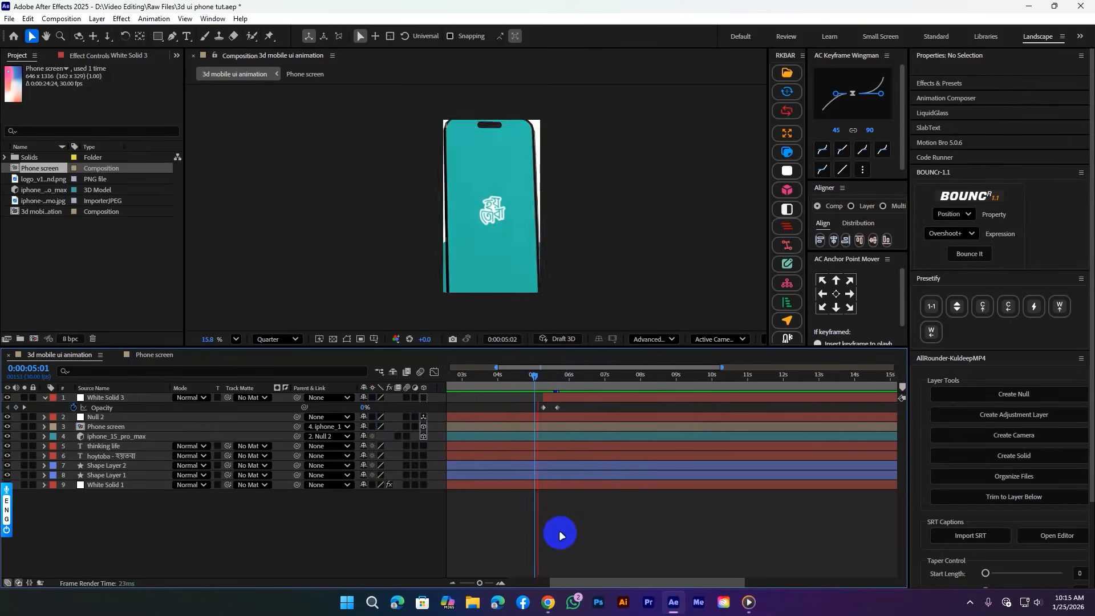
{"action": "key", "text": "minus"}
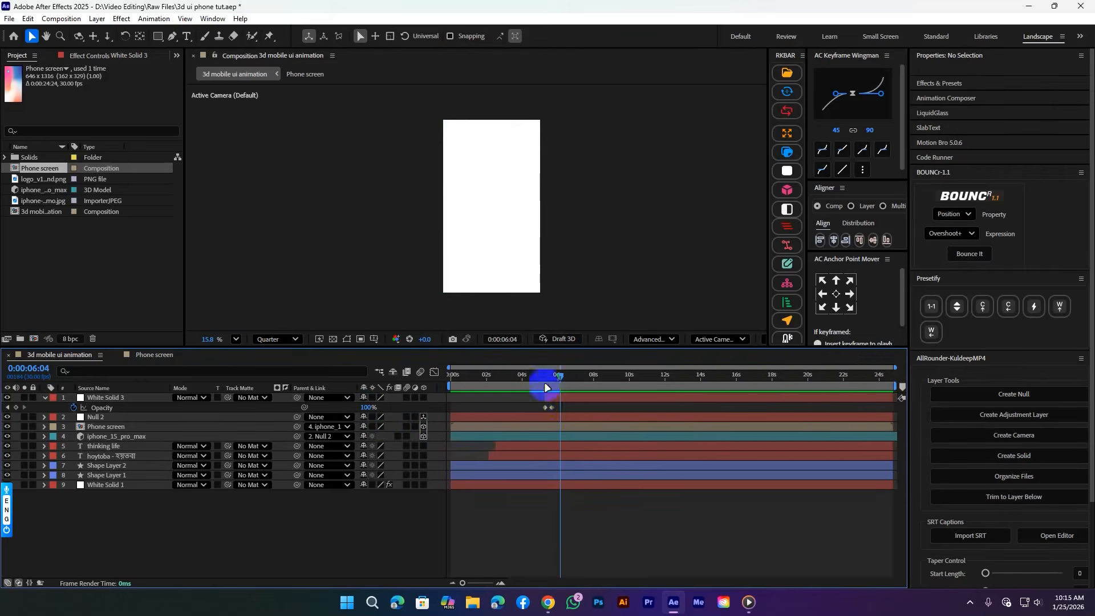
{"action": "left_click", "coordinate": [539, 377]}
{"action": "key", "text": "space"}
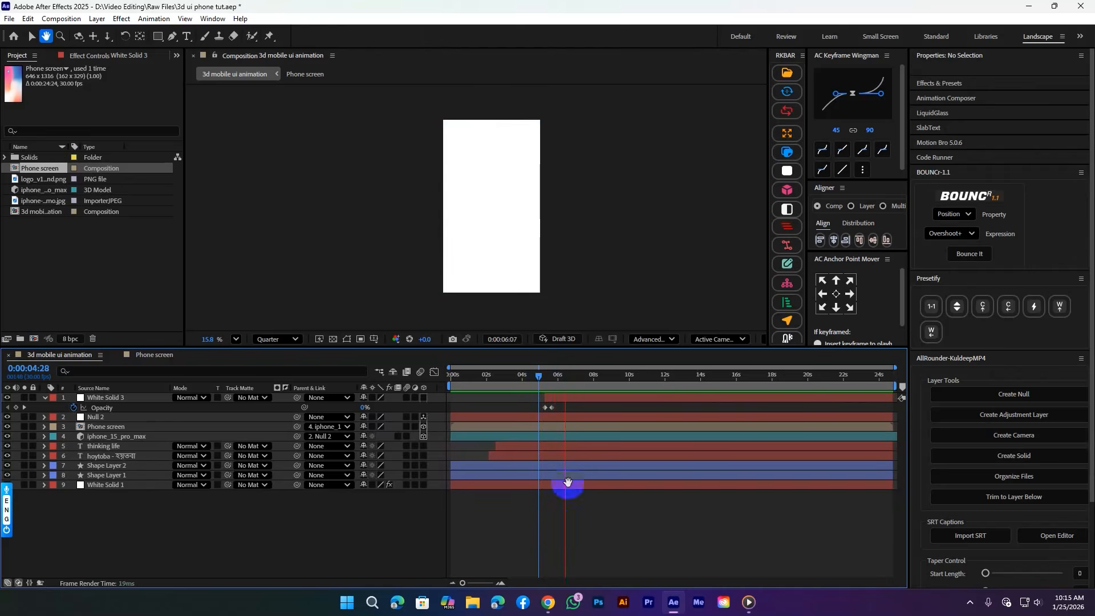
{"action": "key", "text": "u"}
{"action": "left_click", "coordinate": [531, 378]}
{"action": "key", "text": "space"}
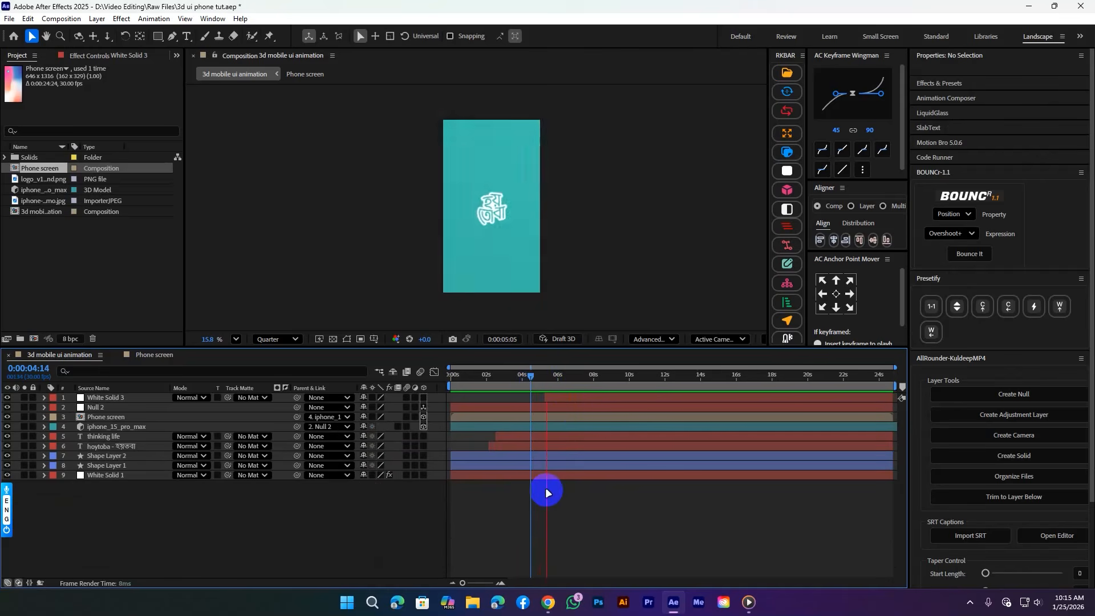
{"action": "key", "text": "ctrl+s"}
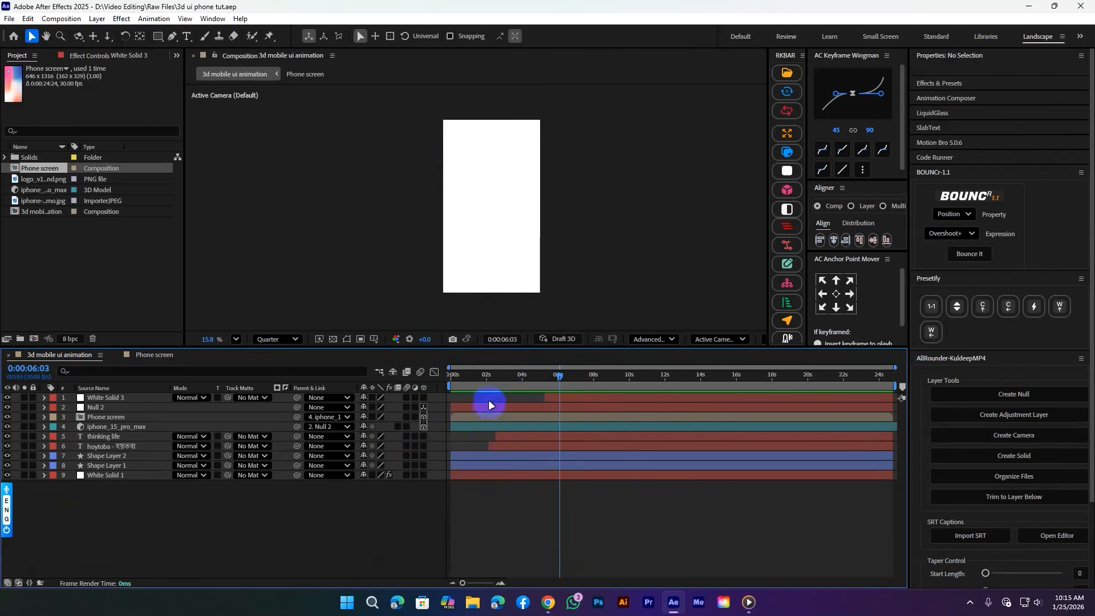
Step: Replay the fade to white and the whole animation from 0:00:00:00
{"action": "mouse_move", "coordinate": [545, 377]}
{"action": "left_mouse_down"}
{"action": "mouse_move", "coordinate": [483, 383]}
{"action": "mouse_move", "coordinate": [542, 388]}
{"action": "left_mouse_up"}
{"action": "key", "text": "space"}
{"action": "key", "text": "s"}
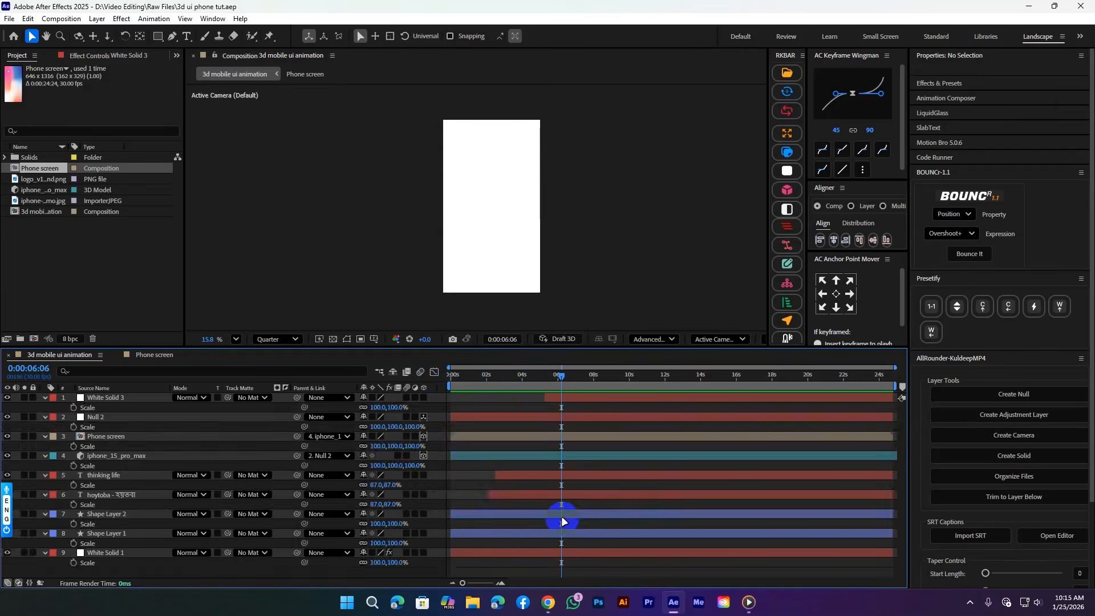
{"action": "key", "text": "s"}
{"action": "key", "text": "Home"}
{"action": "key", "text": "space"}
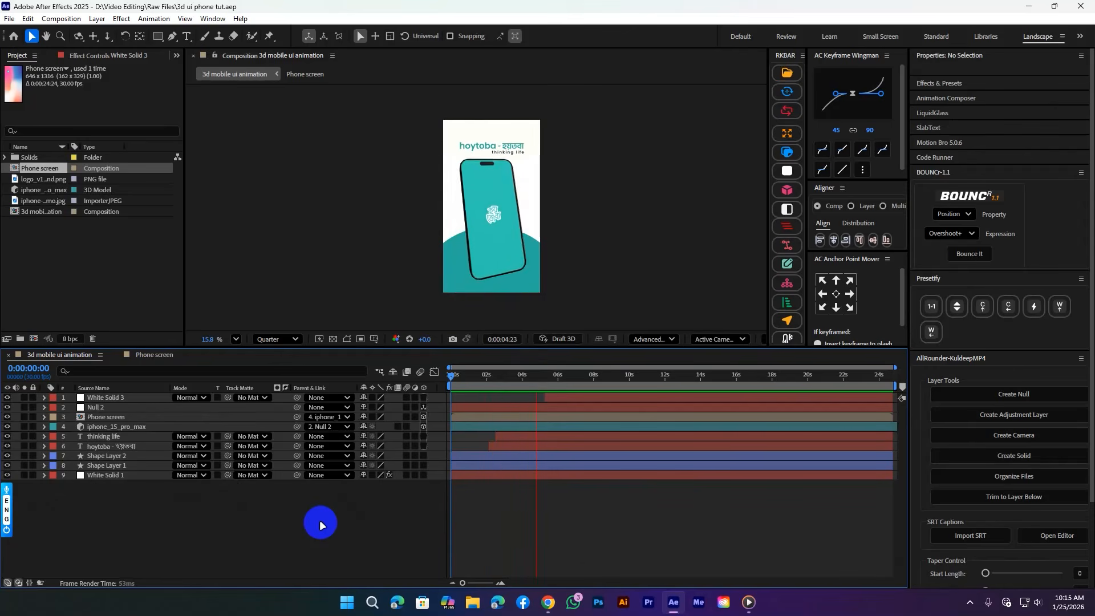
{"action": "key", "text": "space"}
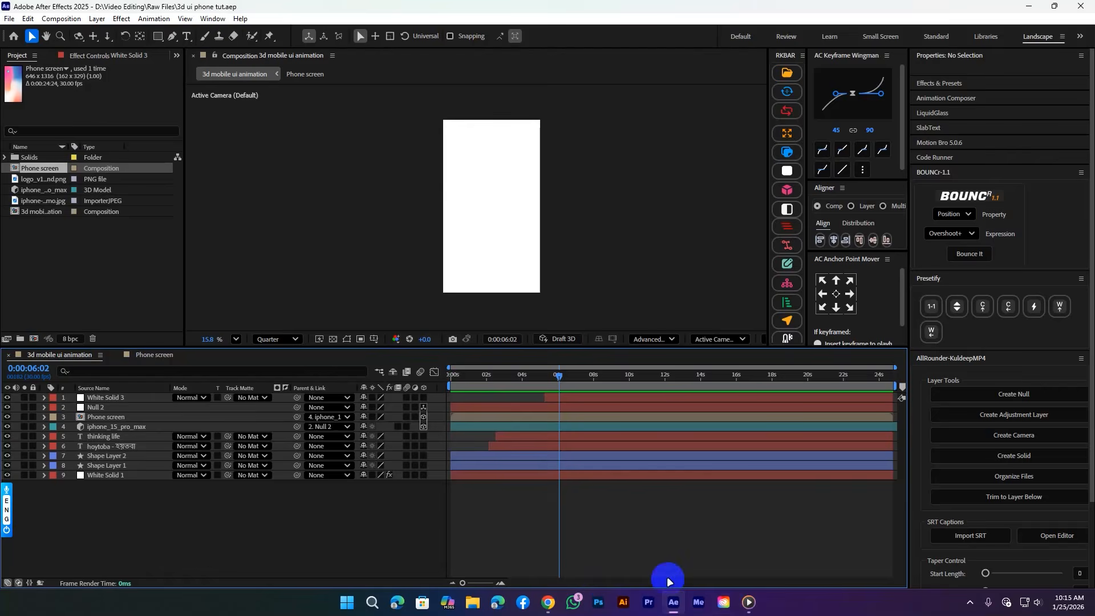
Step: Check the Hoytoba app reference video in Media Player and draw a yellow rectangle about 908 × 148 px near the white frame's upper edge
{"action": "left_click", "coordinate": [749, 602]}
{"action": "left_click", "coordinate": [860, 534]}
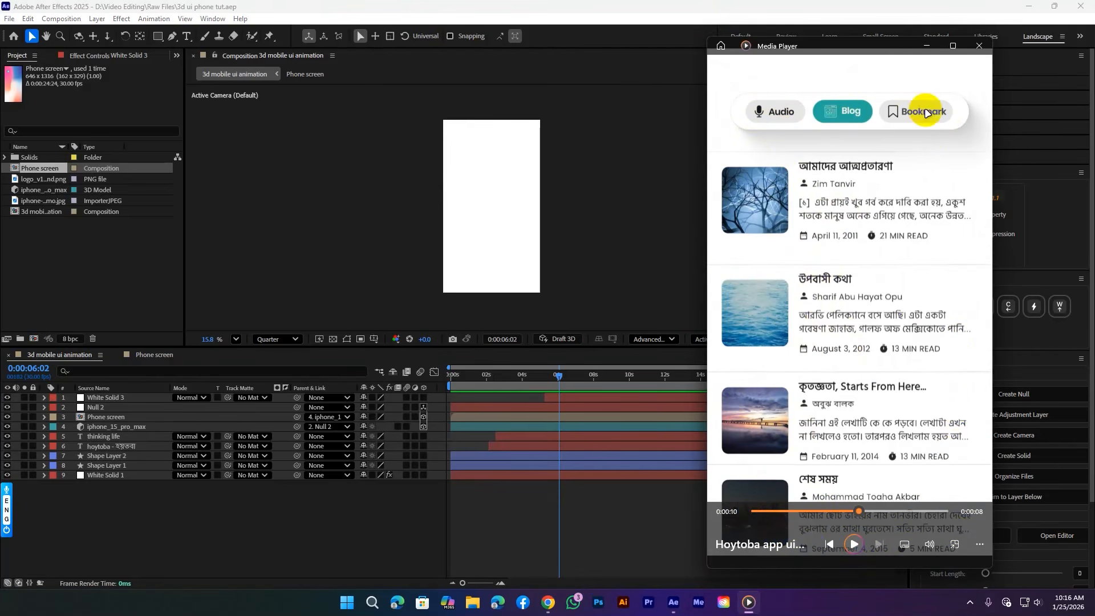
{"action": "left_click", "coordinate": [158, 36]}
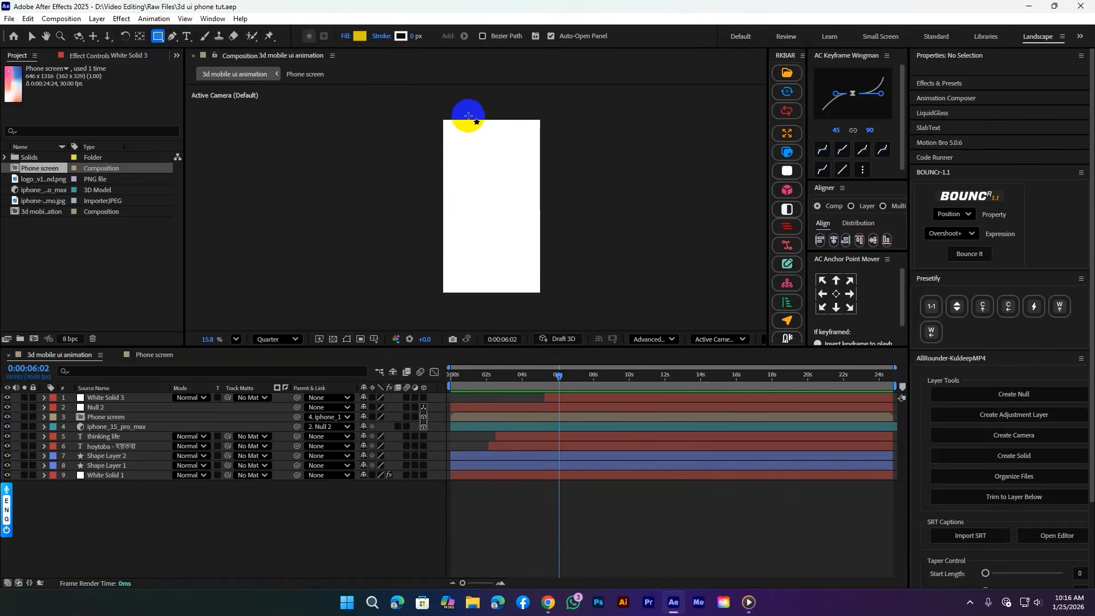
{"action": "scroll", "coordinate": [462, 115], "scroll_direction": "up", "scroll_amount": 3}
{"action": "left_click_drag", "start_coordinate": [446, 141], "coordinate": [575, 162]}
{"action": "key", "text": "v"}
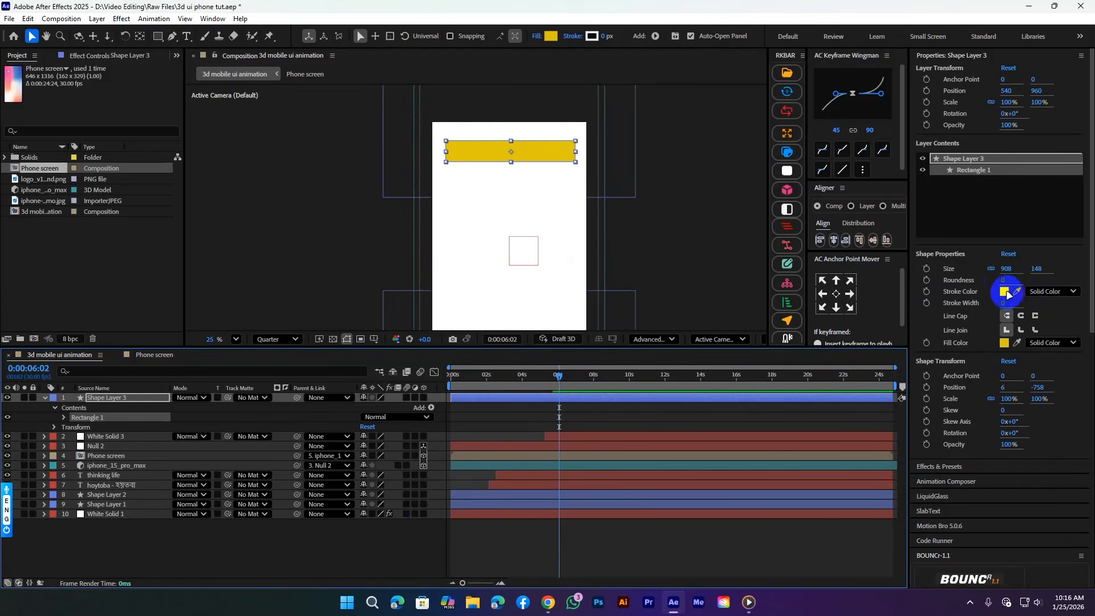
Step: Round the yellow rectangle's corners with a Roundness of 70, collapse its layer properties and save the project
{"action": "left_click", "coordinate": [1002, 281]}
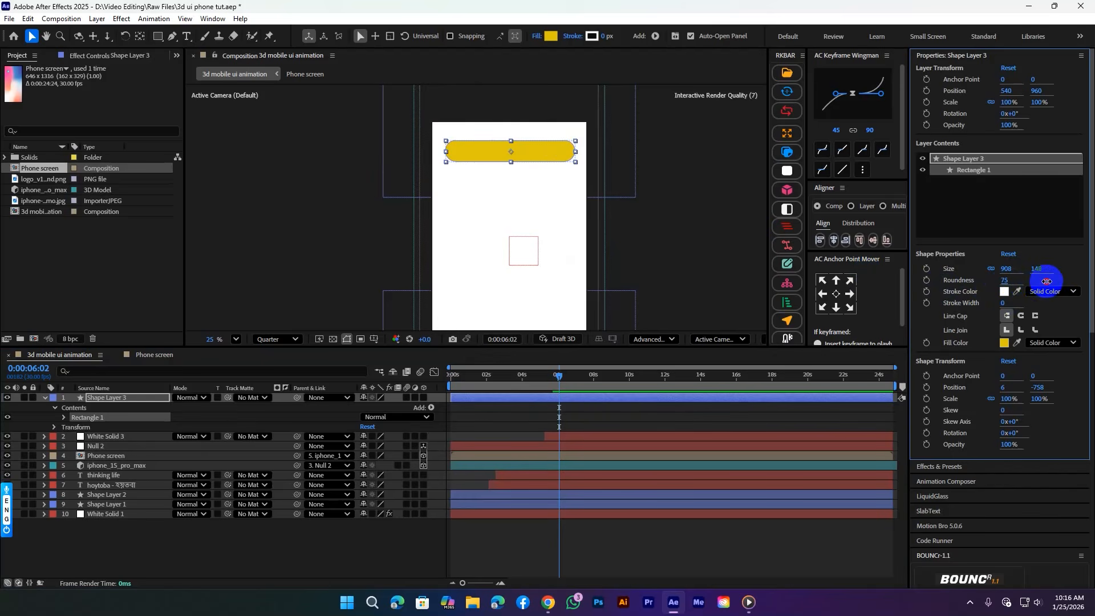
{"action": "left_click", "coordinate": [650, 530]}
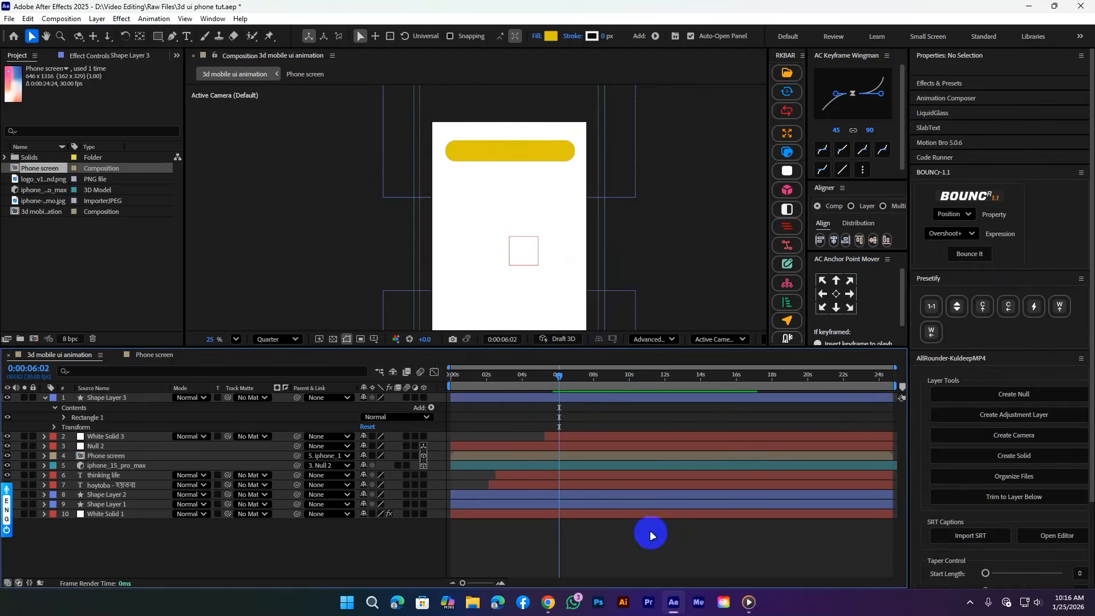
{"action": "key", "text": "u"}
{"action": "key", "text": "ctrl+s"}
Step: Centre the yellow bar's anchor point on its shape and align the bar to the composition's horizontal centre
{"action": "left_click", "coordinate": [484, 154]}
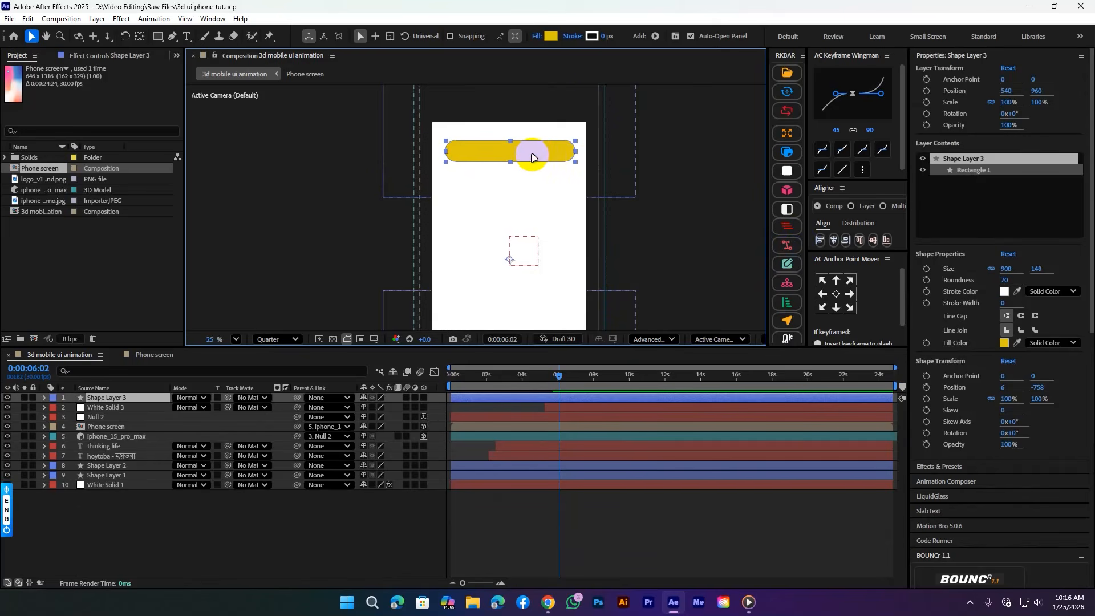
{"action": "double_click", "coordinate": [140, 37]}
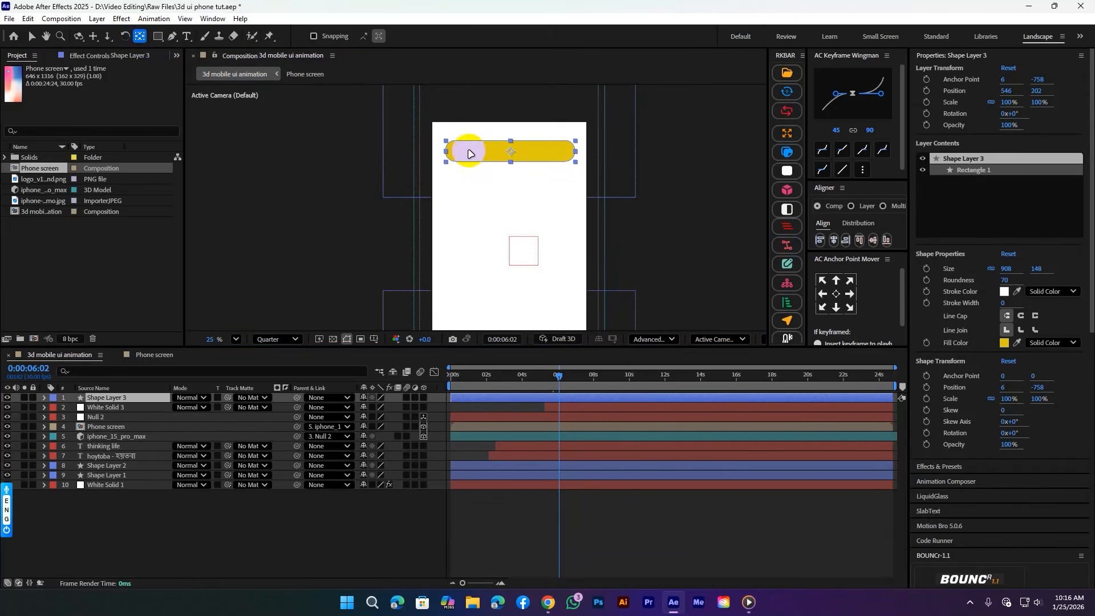
{"action": "left_click", "coordinate": [32, 37]}
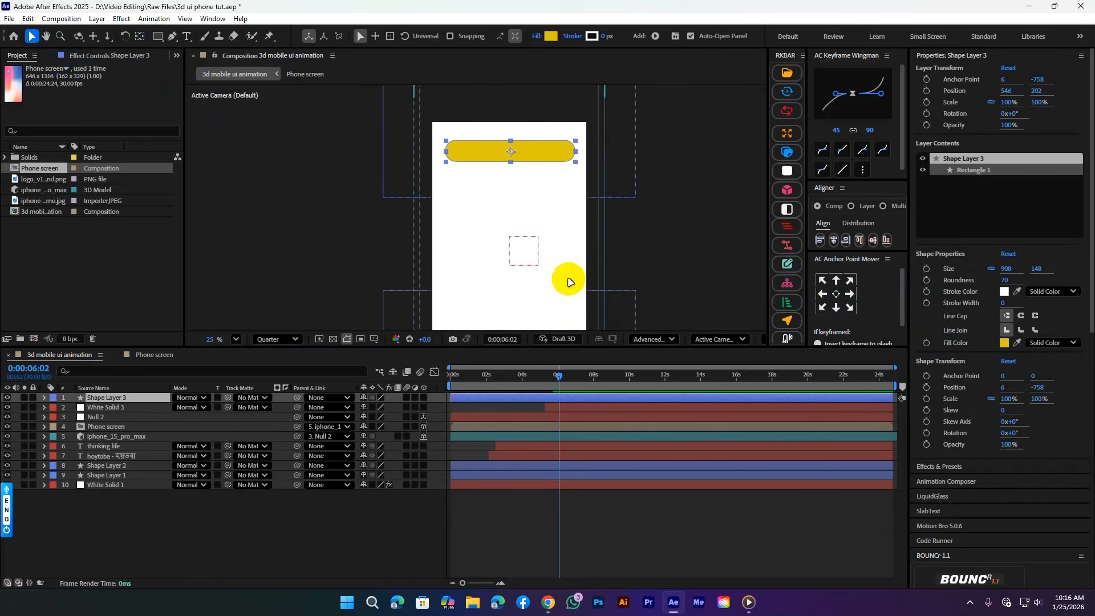
{"action": "left_click", "coordinate": [833, 241]}
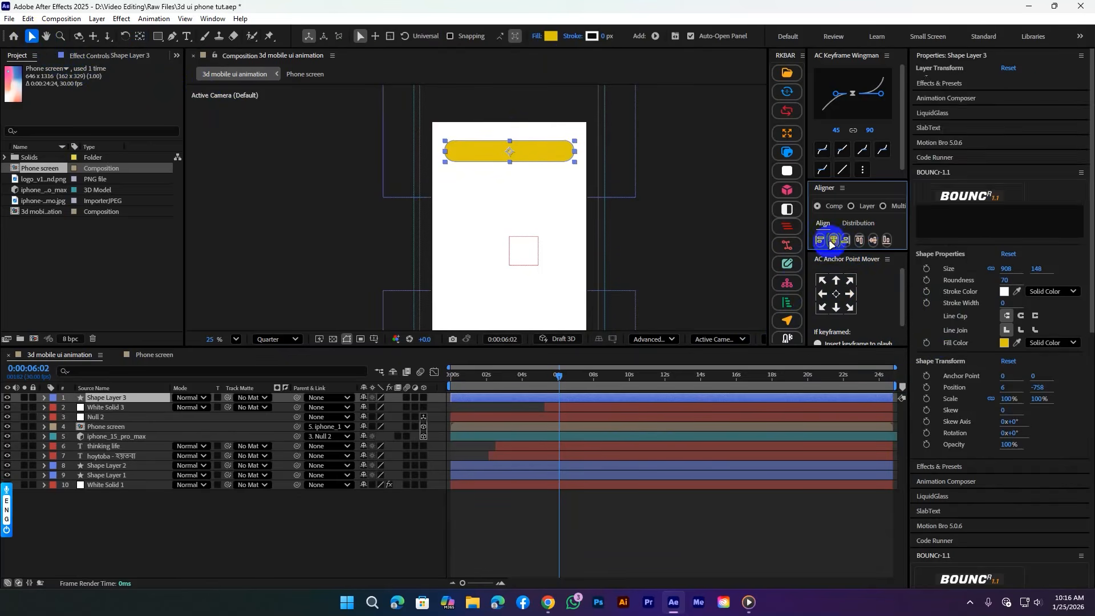
Step: Change the rounded bar's fill colour to light grey F5F5F5
{"action": "left_click", "coordinate": [550, 36]}
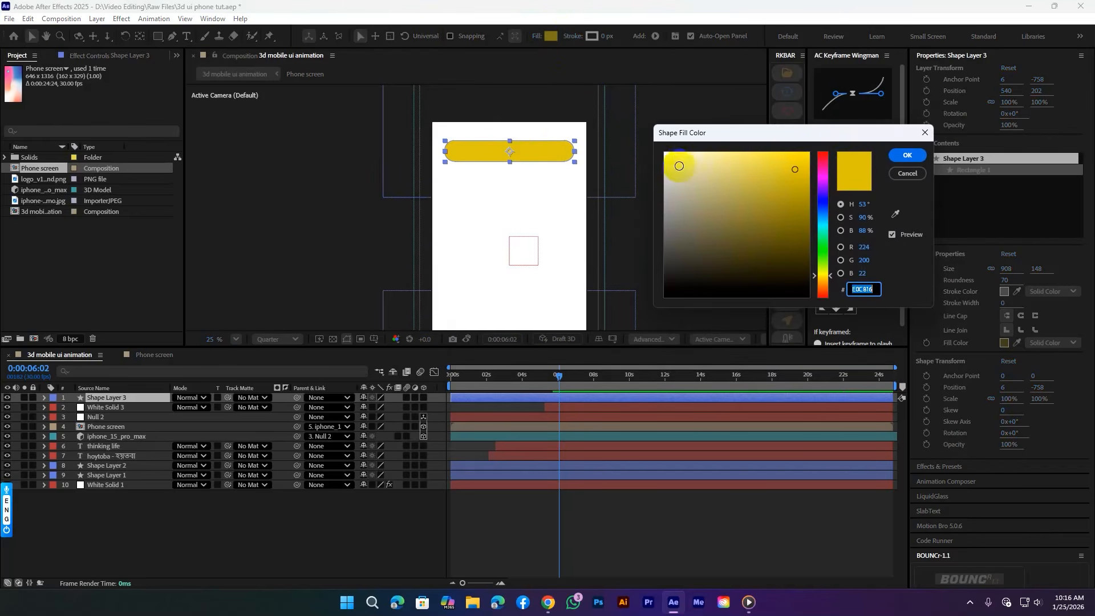
{"action": "left_click", "coordinate": [668, 156]}
{"action": "left_click_drag", "start_coordinate": [668, 156], "coordinate": [662, 158]}
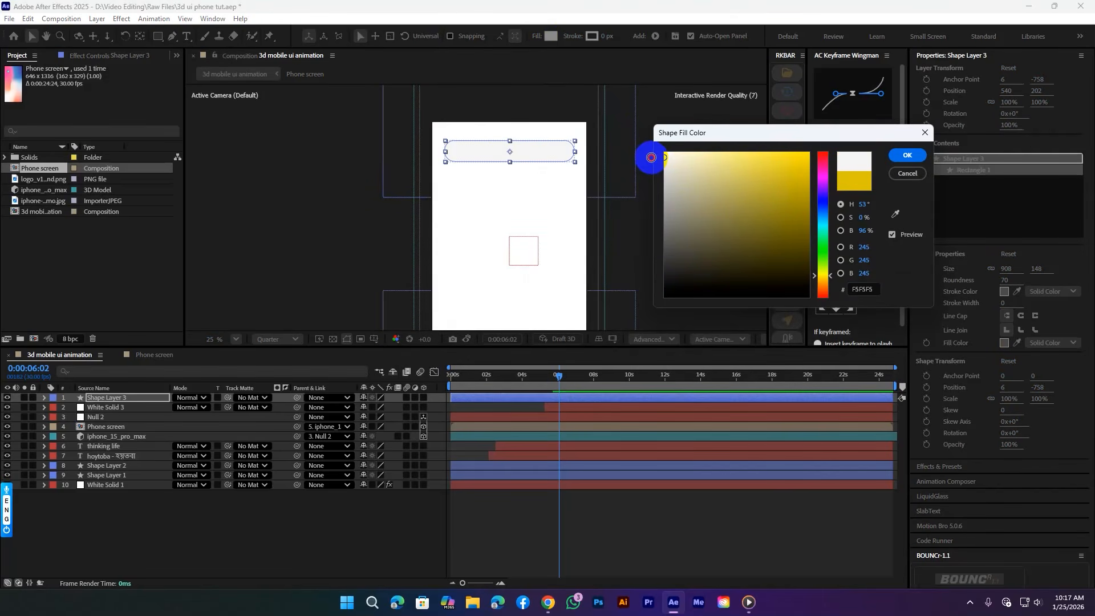
{"action": "left_click", "coordinate": [905, 154]}
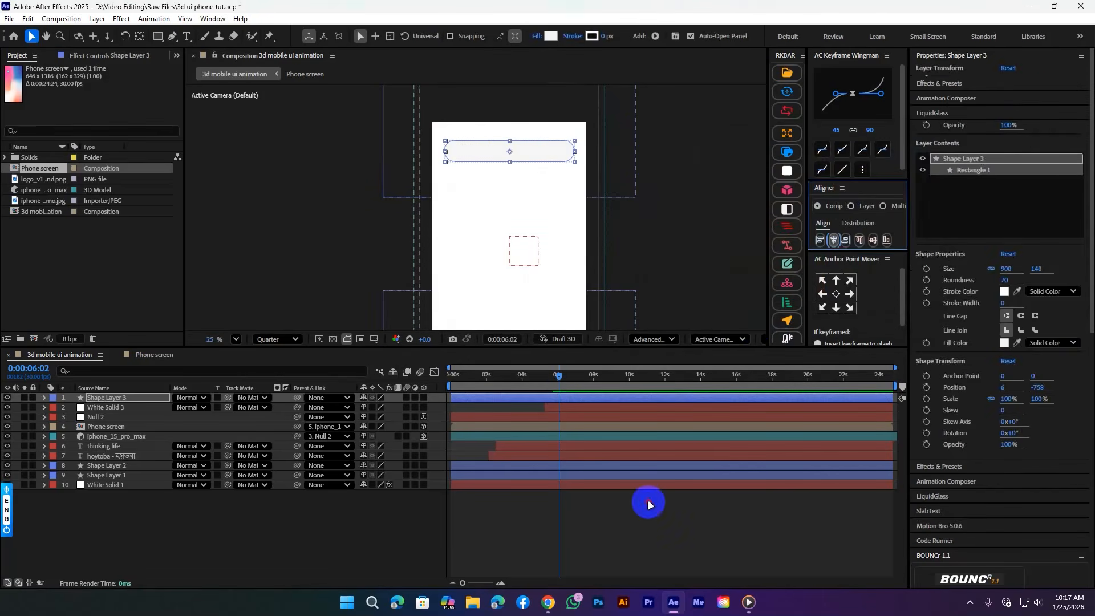
Step: Apply the Shadow Studio 3 effect to the light grey bar
{"action": "scroll", "coordinate": [465, 274], "scroll_direction": "up", "scroll_amount": 1}
{"action": "key", "text": "ctrl+space"}
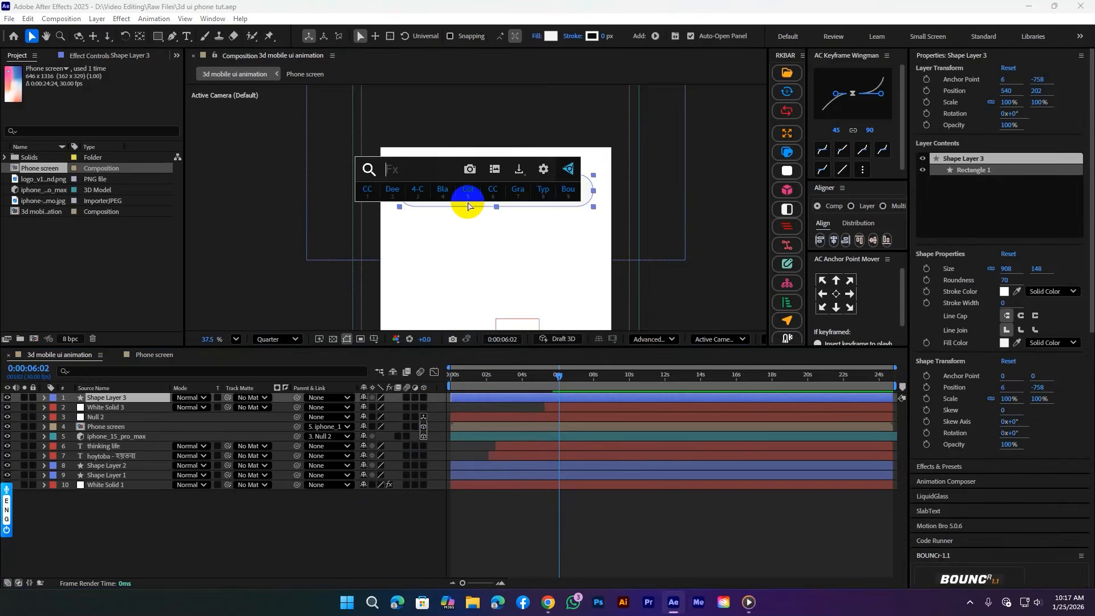
{"action": "type", "text": "s"}
{"action": "left_click", "coordinate": [423, 200]}
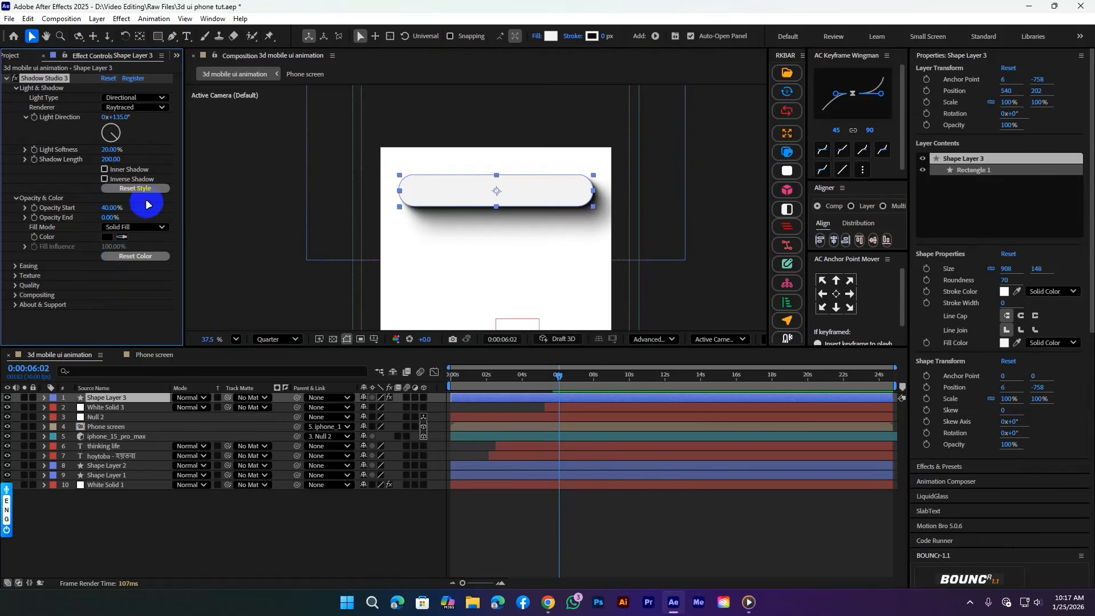
{"action": "left_click", "coordinate": [128, 301]}
{"action": "left_click", "coordinate": [474, 578]}
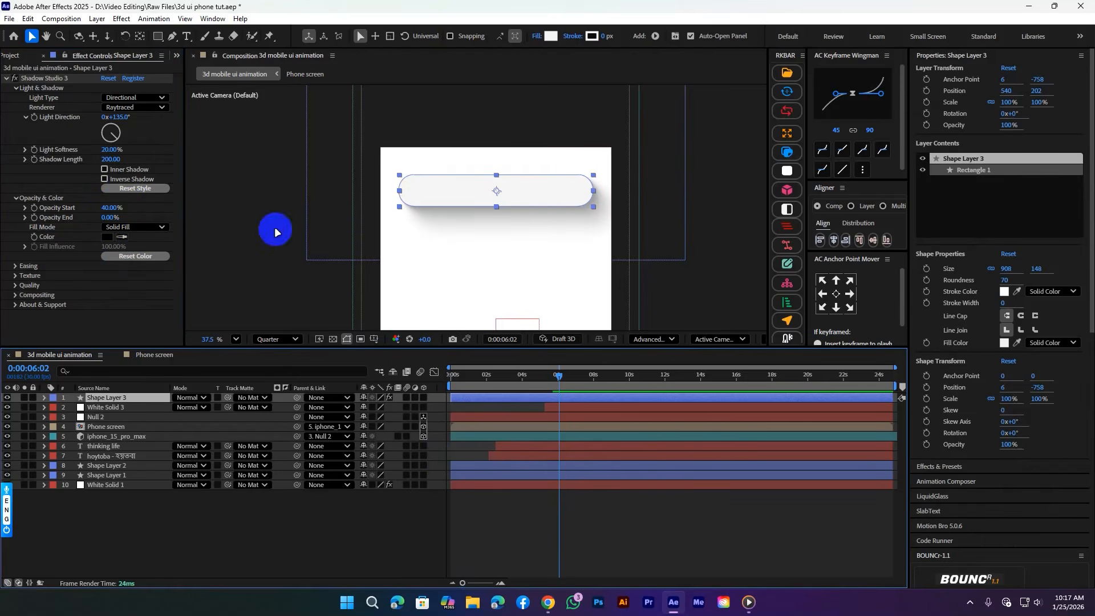
Step: Set the bar shadow's Opacity Start to 20%
{"action": "left_click", "coordinate": [114, 208]}
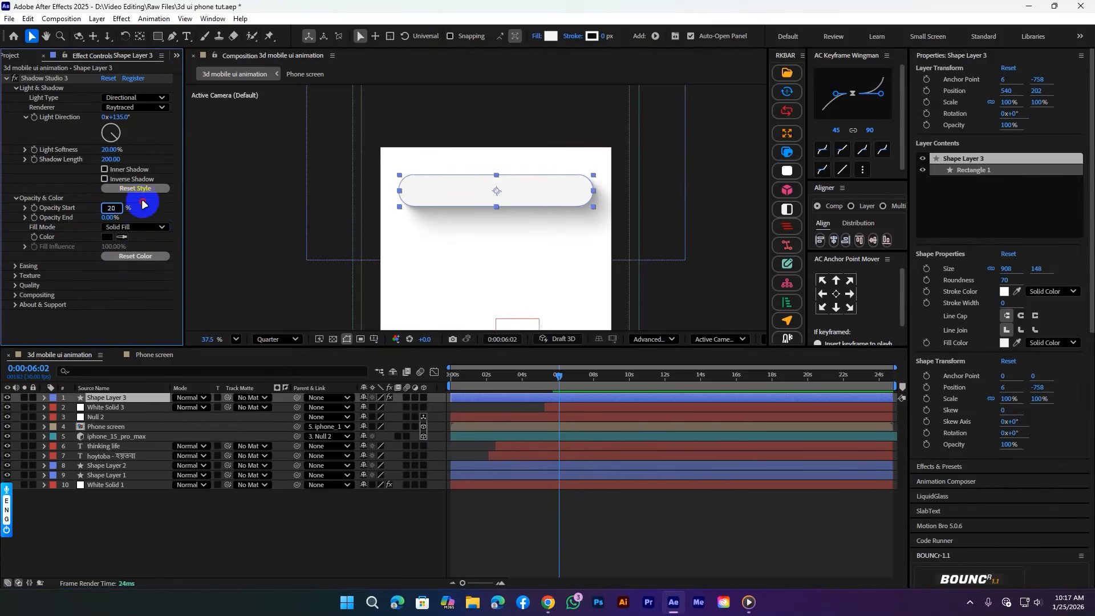
{"action": "type", "text": "20"}
{"action": "left_click", "coordinate": [303, 547]}
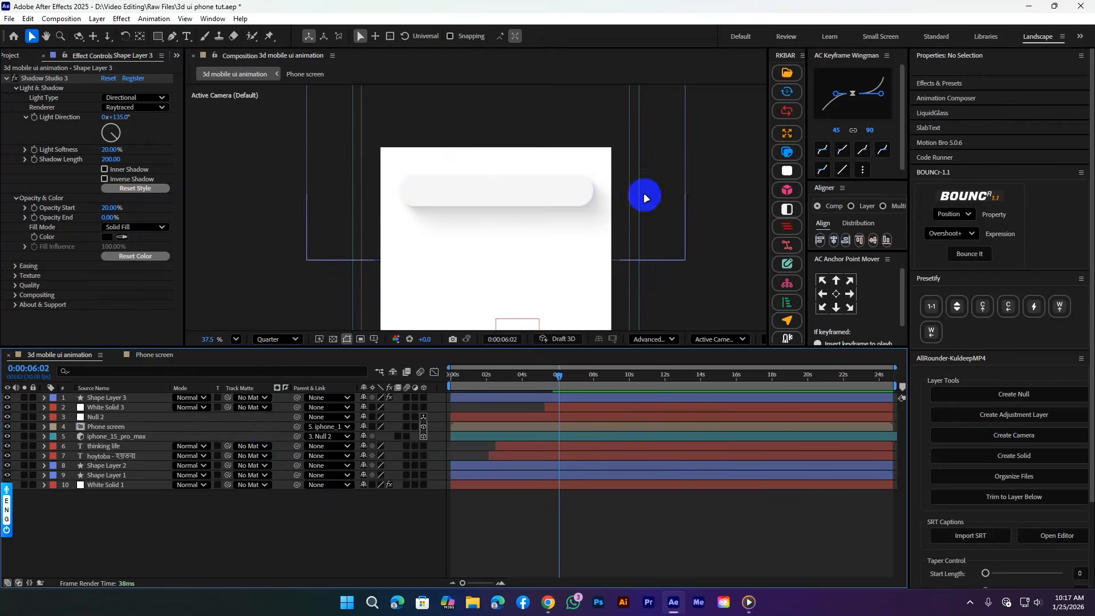
Step: Give the rounded bar a 1 px stroke in light grey F0F0F0
{"action": "scroll", "coordinate": [644, 193], "scroll_direction": "down", "scroll_amount": 1}
{"action": "left_click_drag", "start_coordinate": [631, 231], "coordinate": [607, 229]}
{"action": "scroll", "coordinate": [580, 201], "scroll_direction": "up", "scroll_amount": 1}
{"action": "left_click", "coordinate": [481, 181]}
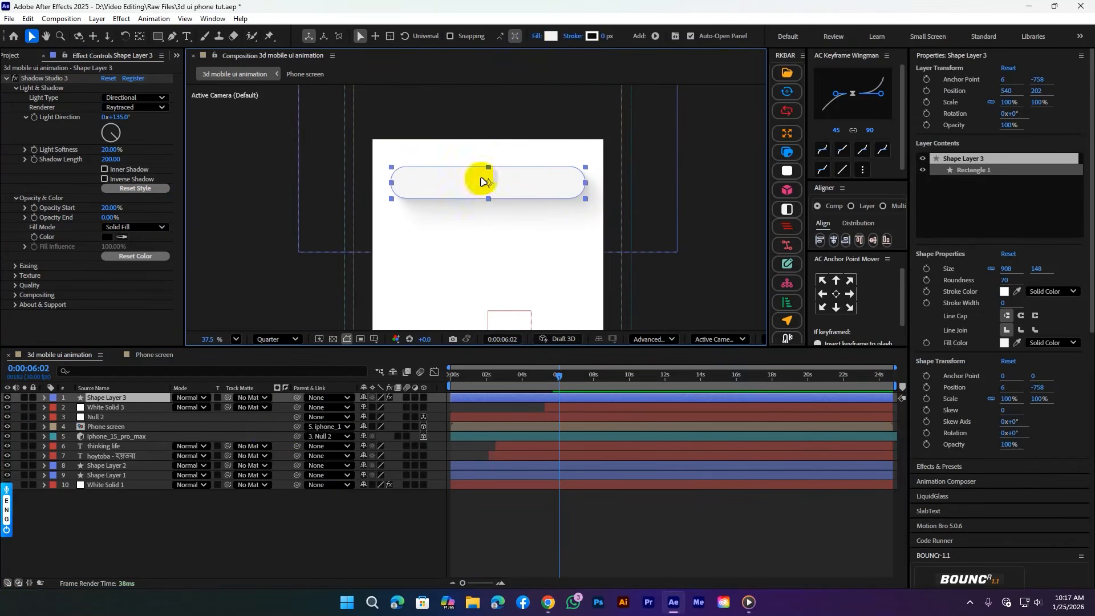
{"action": "left_click", "coordinate": [593, 36]}
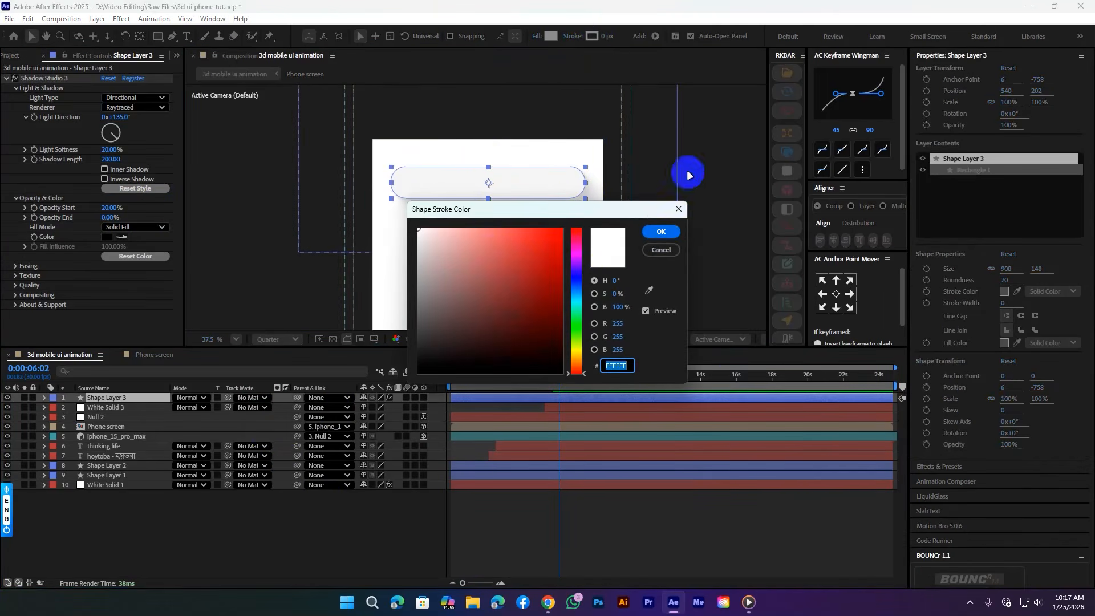
{"action": "left_click_drag", "start_coordinate": [419, 233], "coordinate": [411, 235]}
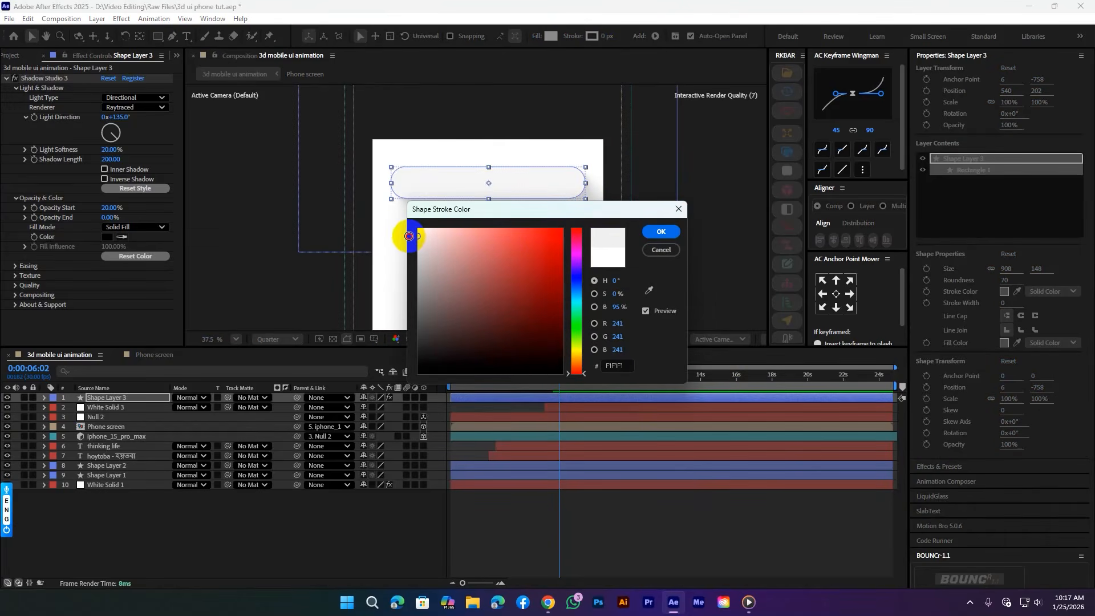
{"action": "left_click", "coordinate": [660, 232]}
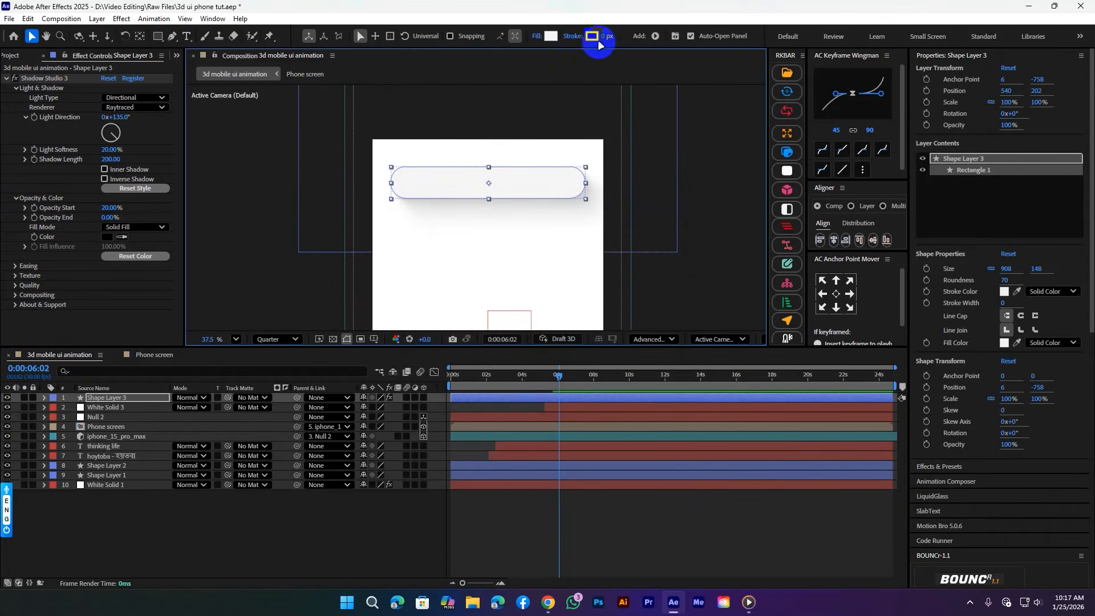
{"action": "left_click", "coordinate": [603, 36]}
{"action": "type", "text": "1"}
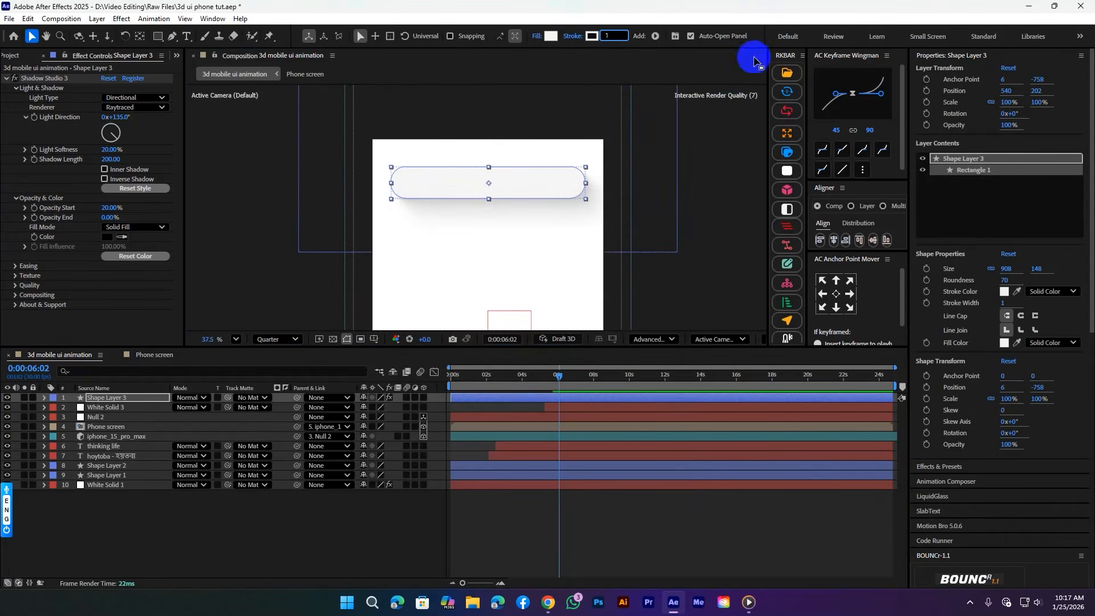
{"action": "left_click", "coordinate": [763, 35]}
{"action": "left_click", "coordinate": [613, 502]}
Step: Darken the bar's stroke colour to grey D4D4D4
{"action": "left_click_drag", "start_coordinate": [483, 209], "coordinate": [629, 149]}
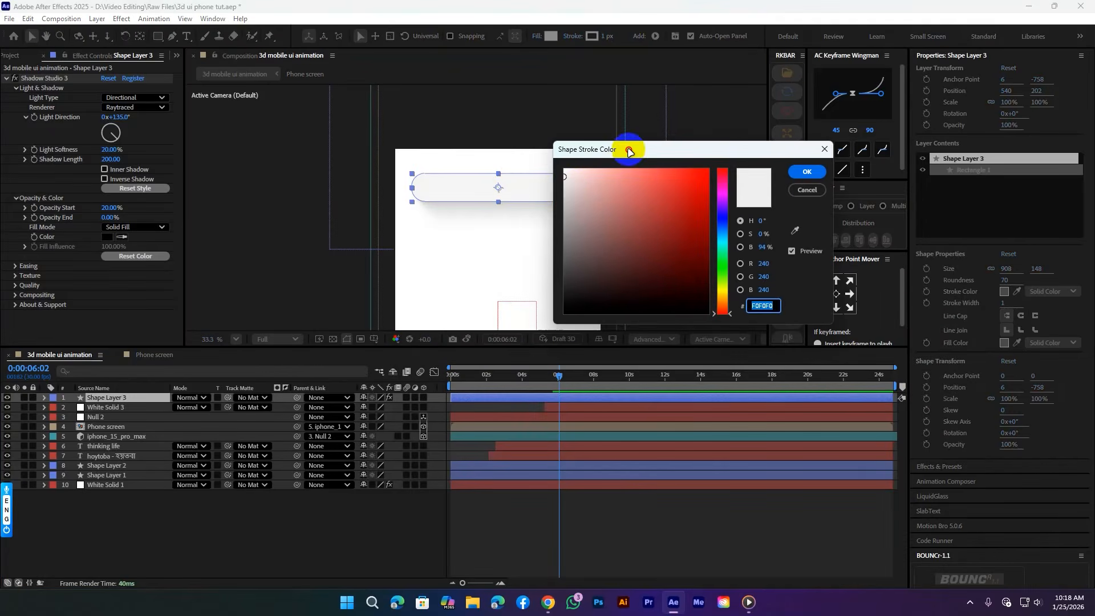
{"action": "left_click", "coordinate": [562, 192]}
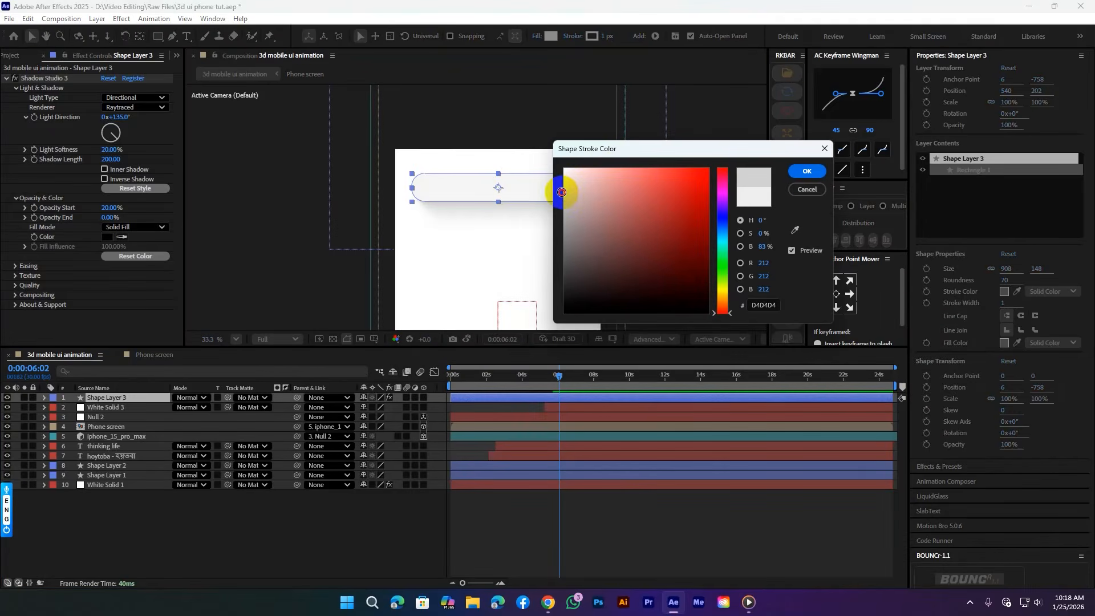
{"action": "left_click", "coordinate": [807, 172]}
{"action": "left_click", "coordinate": [492, 541]}
{"action": "scroll", "coordinate": [577, 201], "scroll_direction": "up", "scroll_amount": 1}
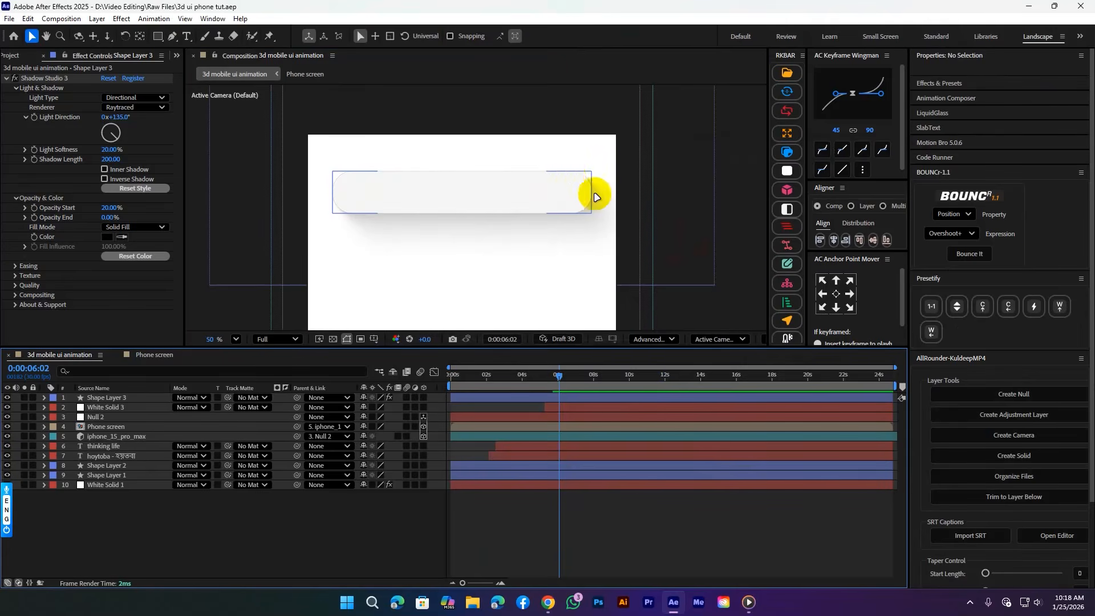
{"action": "scroll", "coordinate": [645, 191], "scroll_direction": "down", "scroll_amount": 1}
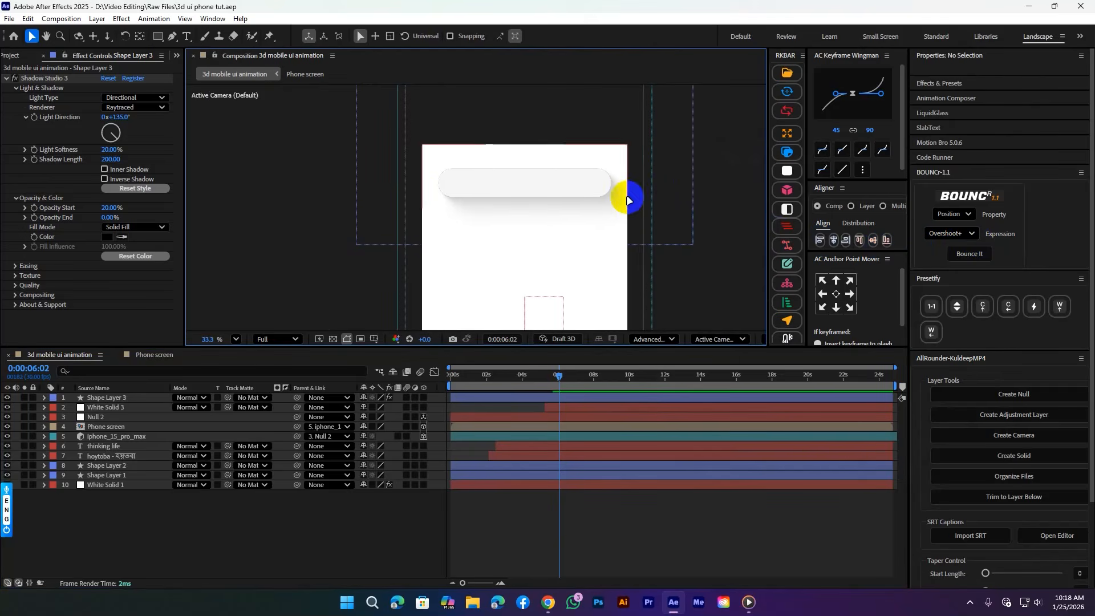
{"action": "left_click", "coordinate": [468, 495]}
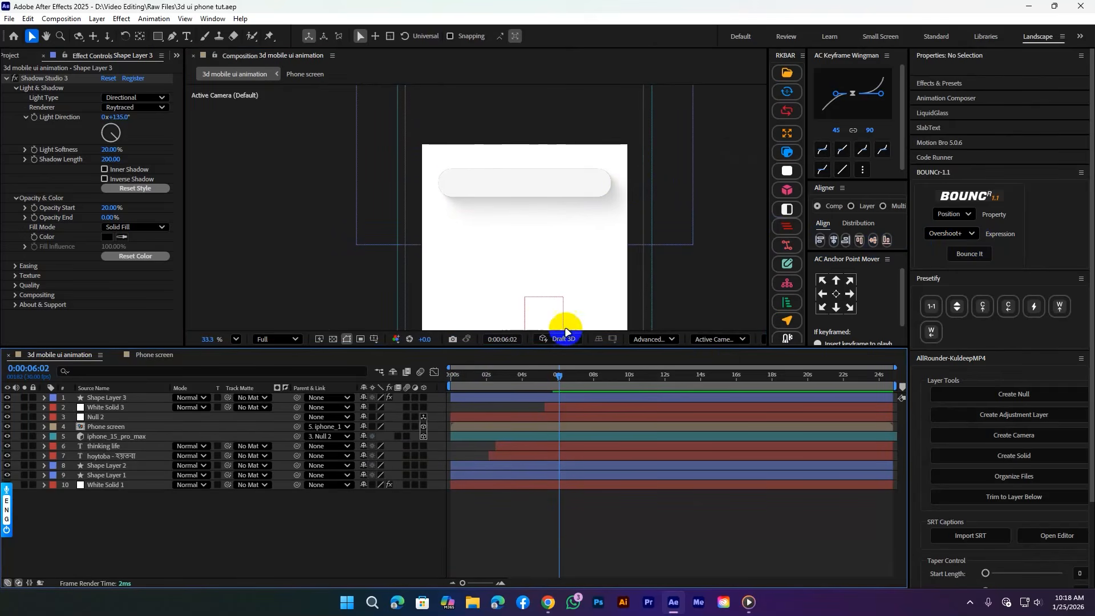
Step: Draw a rectangle about 285 × 78 px inside the bar on a new shape layer and set its Roundness to 112
{"action": "left_click", "coordinate": [491, 190]}
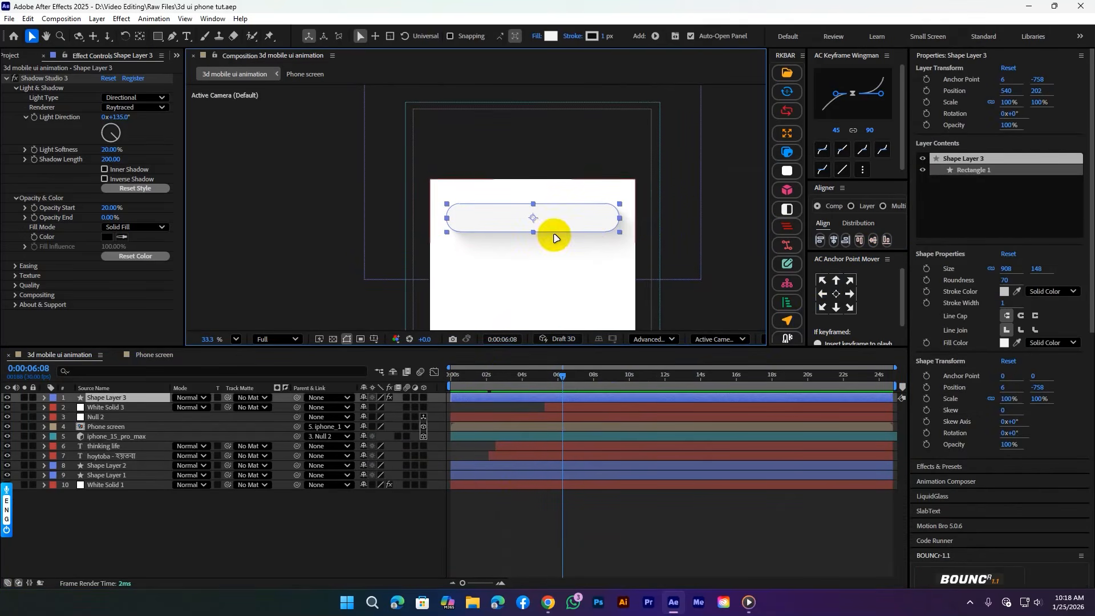
{"action": "left_click", "coordinate": [465, 532]}
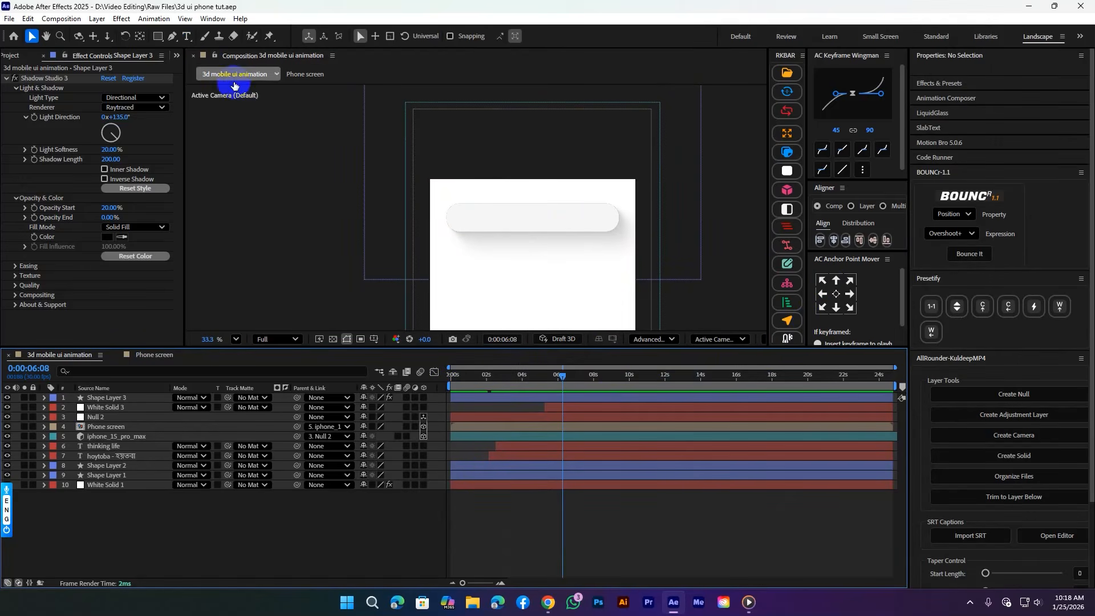
{"action": "left_click", "coordinate": [158, 35]}
{"action": "left_click_drag", "start_coordinate": [476, 212], "coordinate": [534, 224]}
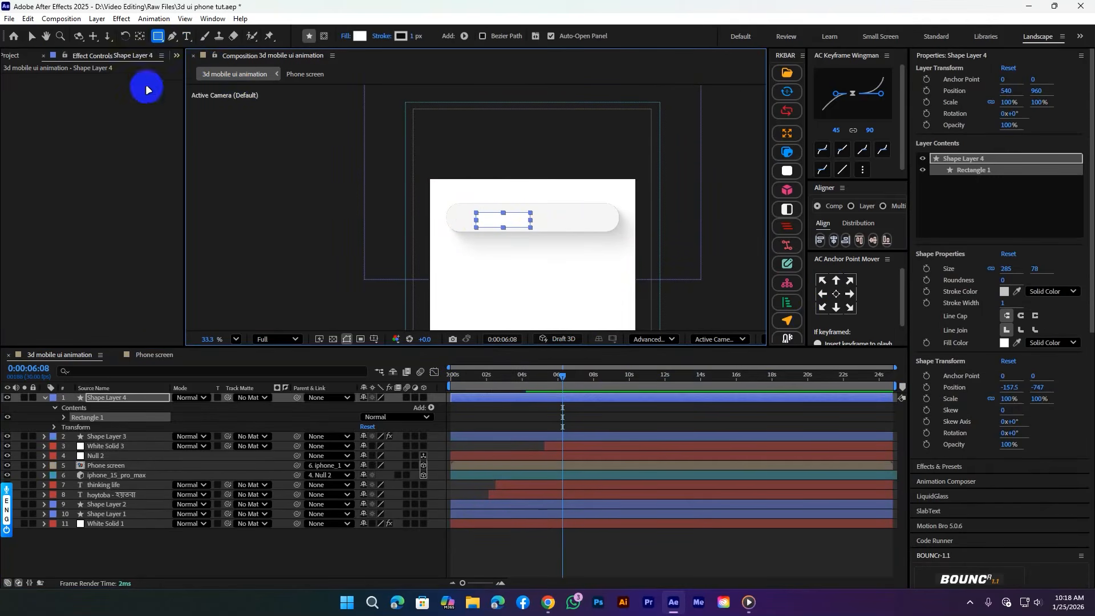
{"action": "left_click", "coordinate": [31, 36]}
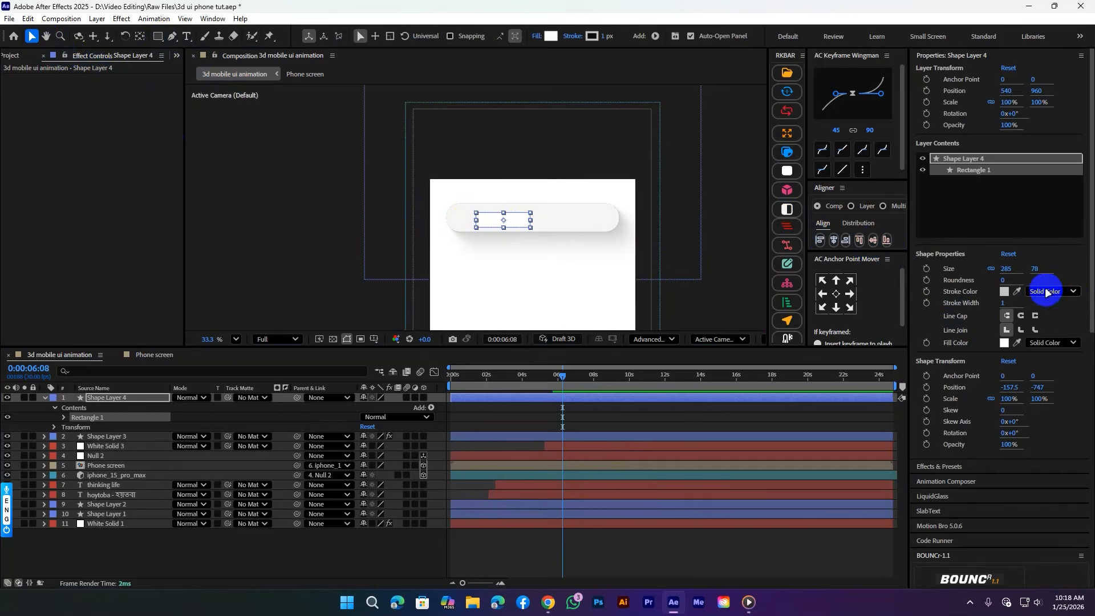
{"action": "left_click_drag", "start_coordinate": [1004, 282], "coordinate": [1044, 276]}
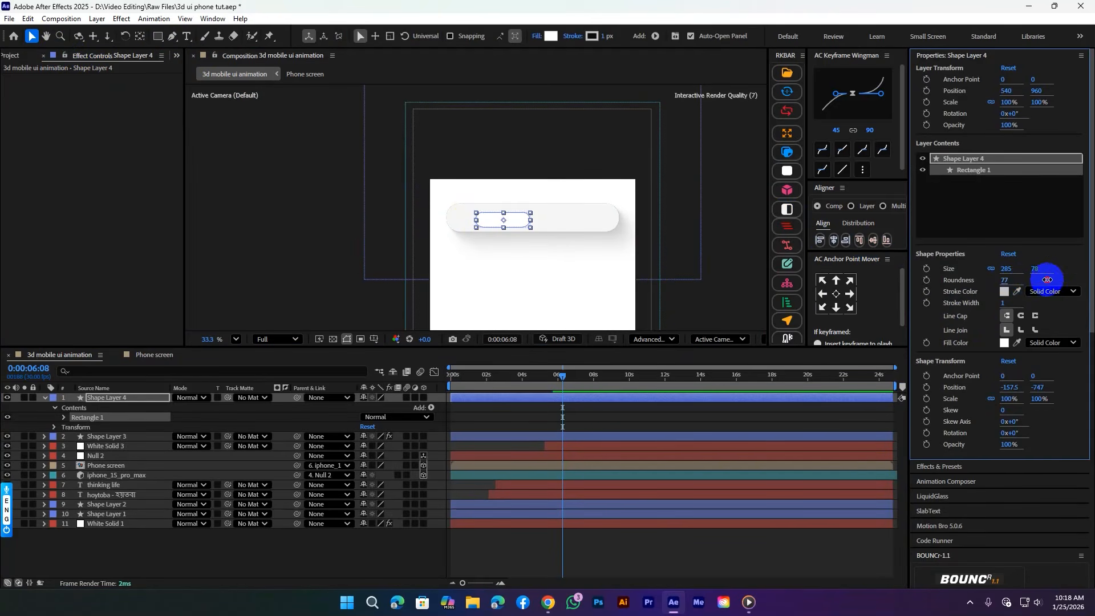
Step: Change the small rounded rectangle's fill colour to grey D1D1D1
{"action": "left_click", "coordinate": [550, 36]}
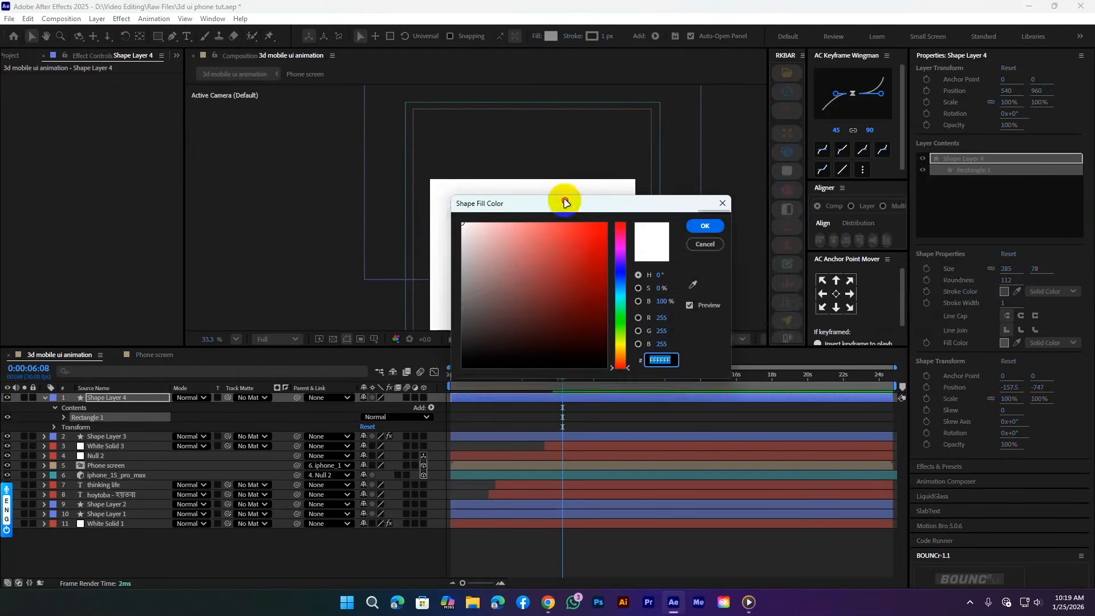
{"action": "left_click_drag", "start_coordinate": [563, 211], "coordinate": [821, 116]}
{"action": "left_click_drag", "start_coordinate": [772, 176], "coordinate": [646, 162]}
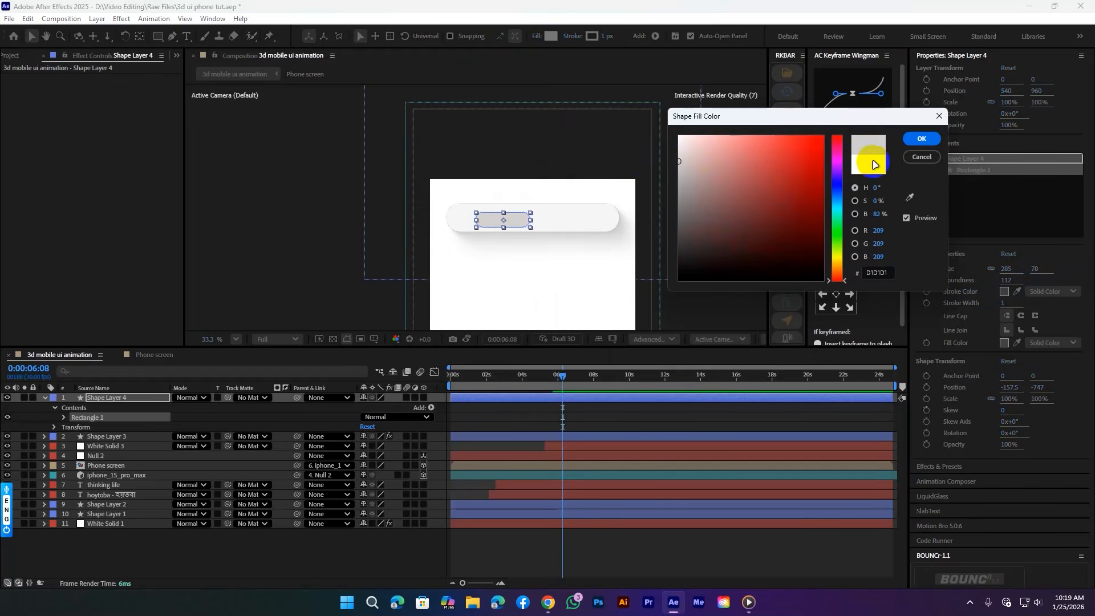
{"action": "left_click", "coordinate": [923, 138]}
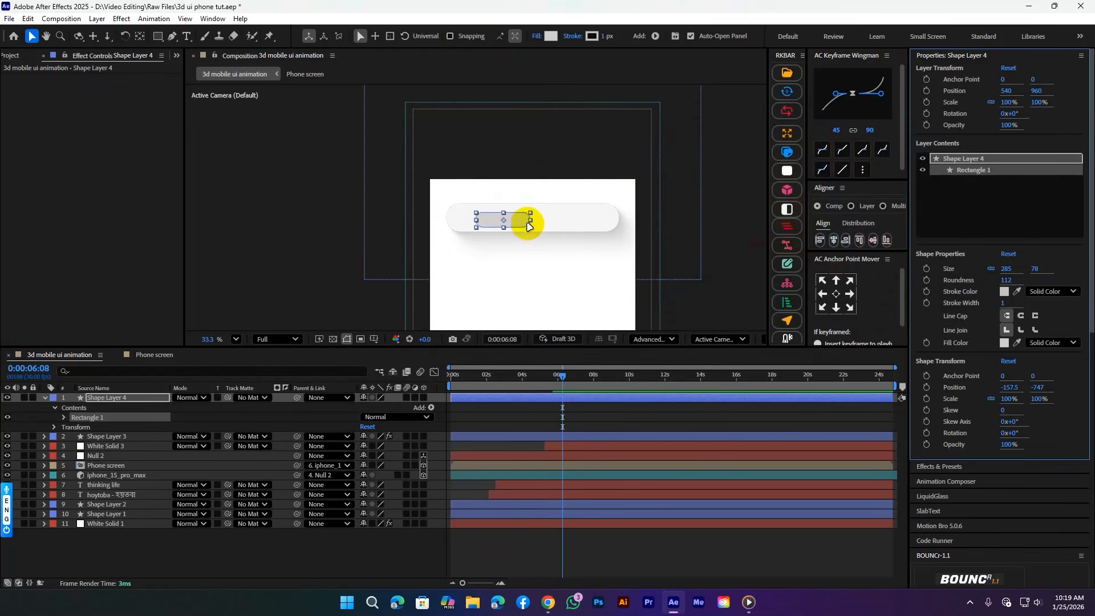
Step: Move the grey pill to the bar's left end, duplicate it twice and place the copies in a row to its right
{"action": "scroll", "coordinate": [523, 222], "scroll_direction": "up", "scroll_amount": 3}
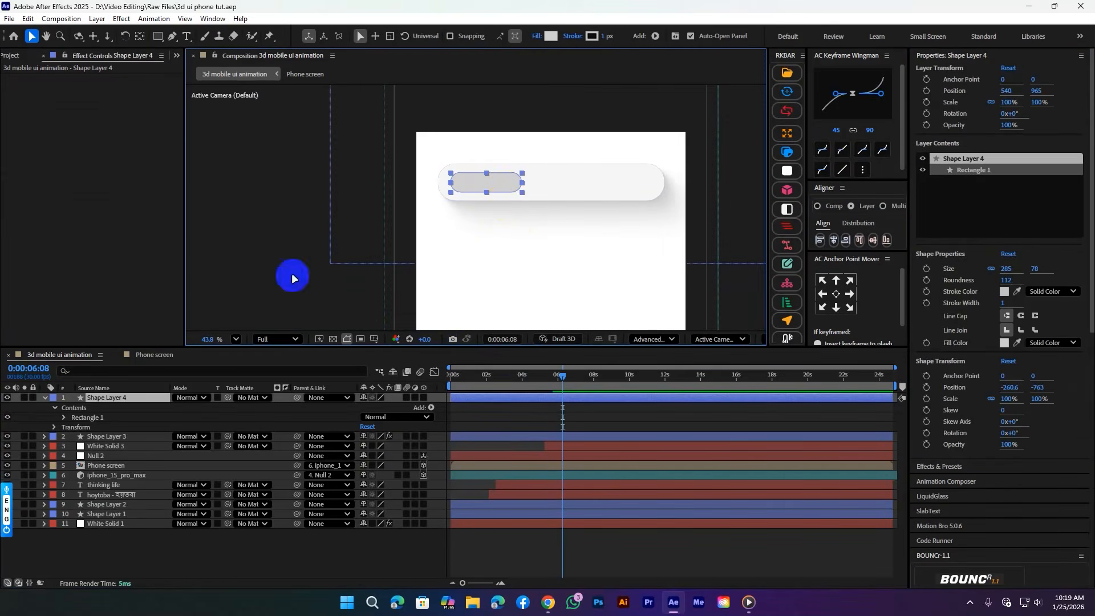
{"action": "key", "text": "ctrl+d"}
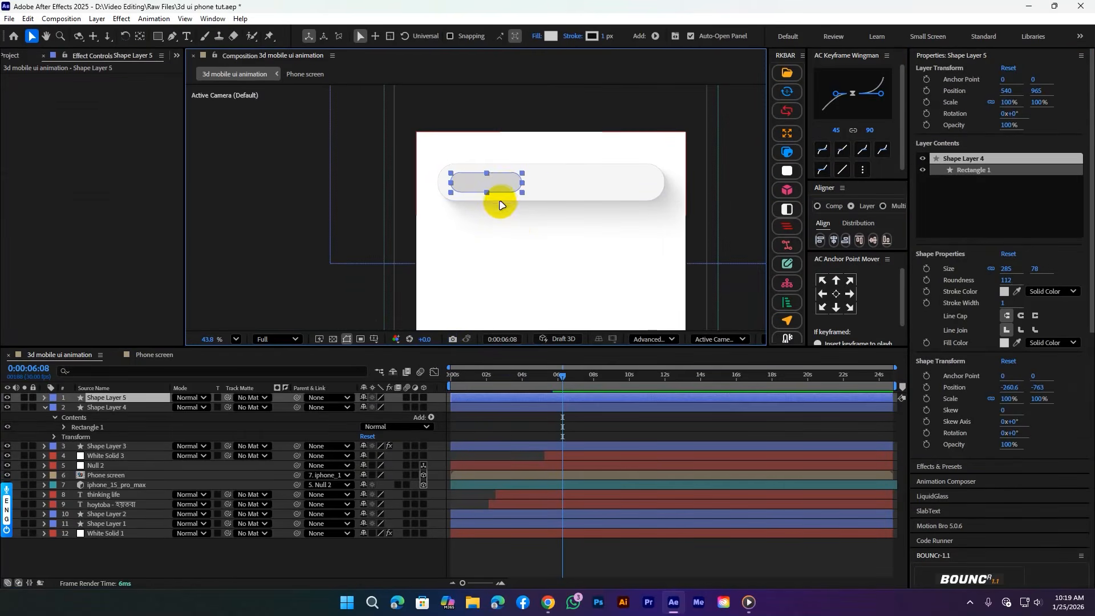
{"action": "left_click_drag", "start_coordinate": [492, 181], "coordinate": [630, 183]}
{"action": "key", "text": "ctrl+d"}
{"action": "left_click", "coordinate": [568, 550]}
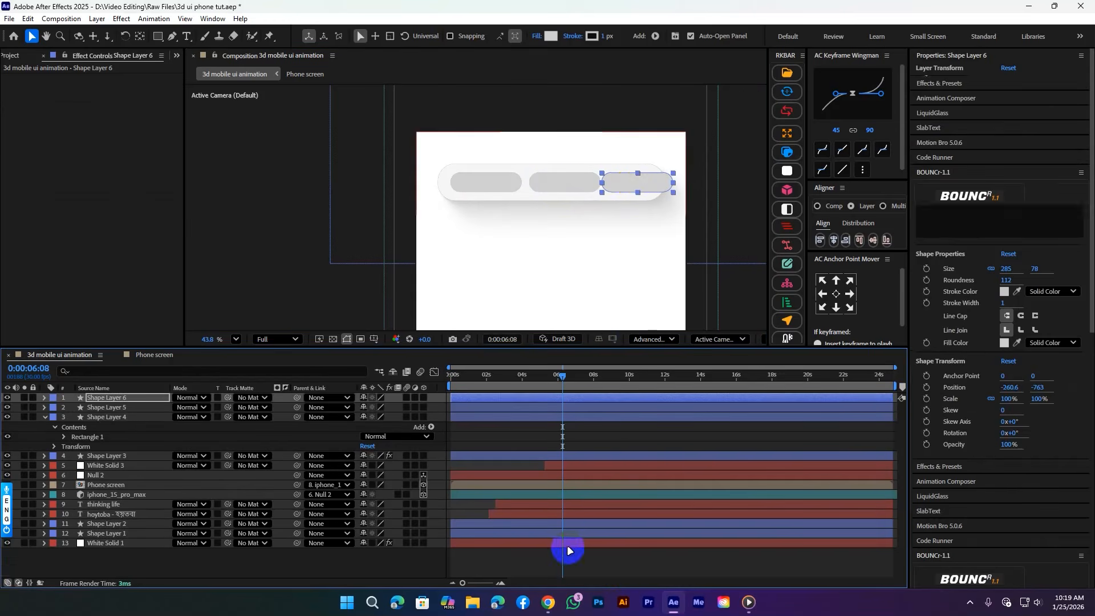
Step: Distribute the three grey pills evenly in a horizontal row and move them left together so they fit inside the bar
{"action": "key", "text": "u"}
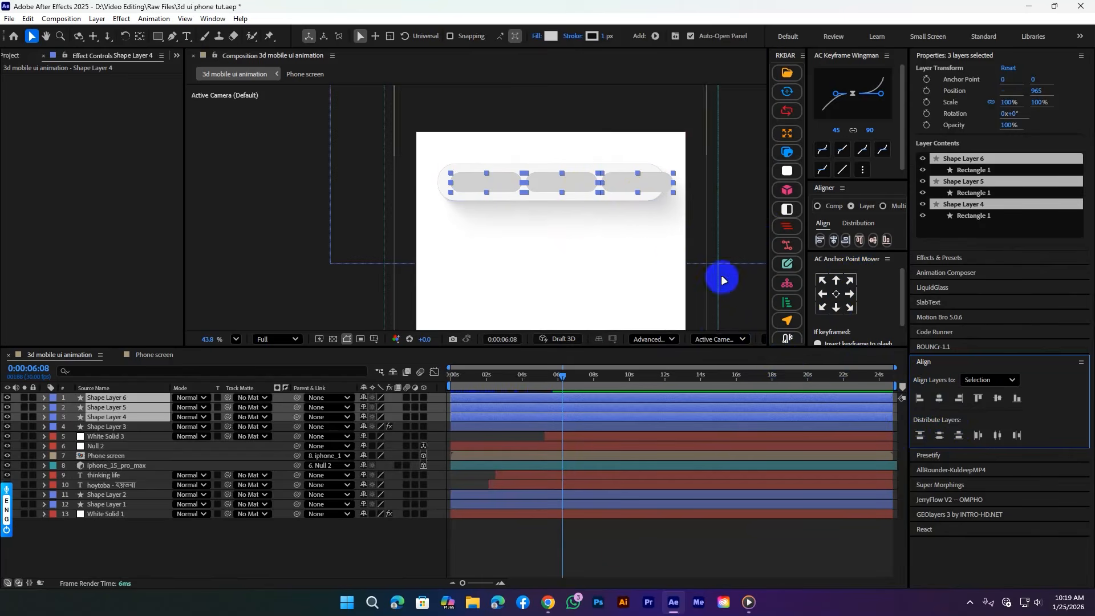
{"action": "key", "text": "ctrl+z"}
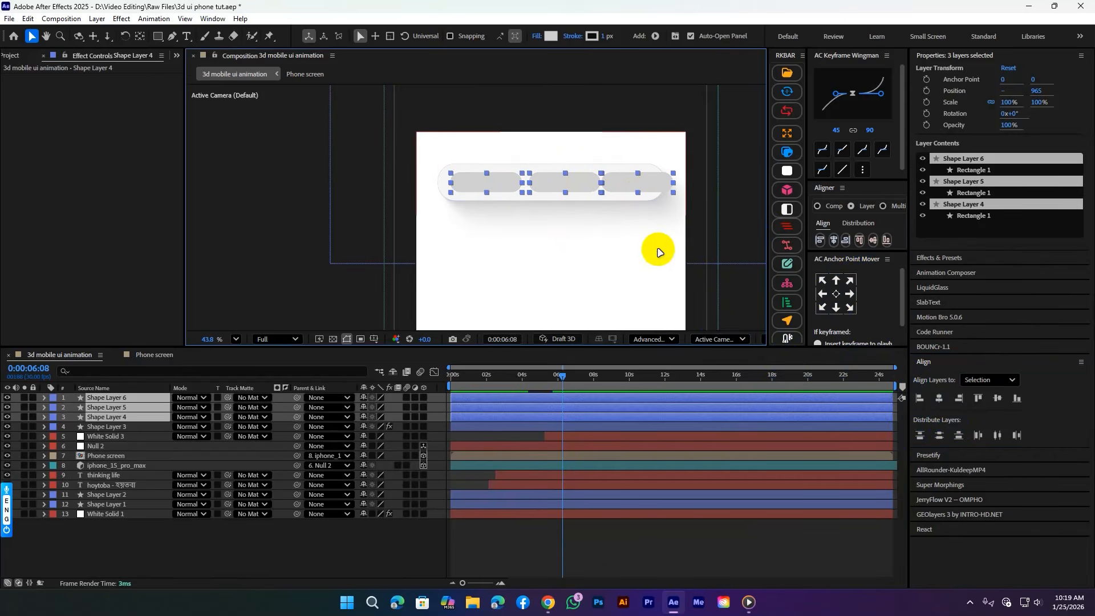
{"action": "left_click", "coordinate": [999, 436]}
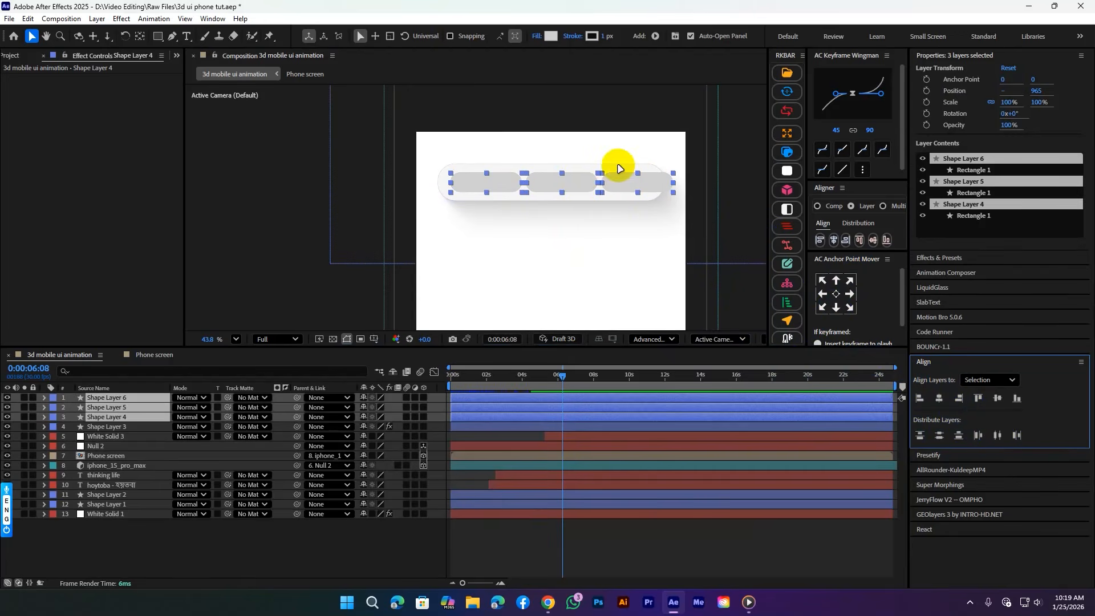
{"action": "left_click_drag", "start_coordinate": [567, 180], "coordinate": [562, 181]}
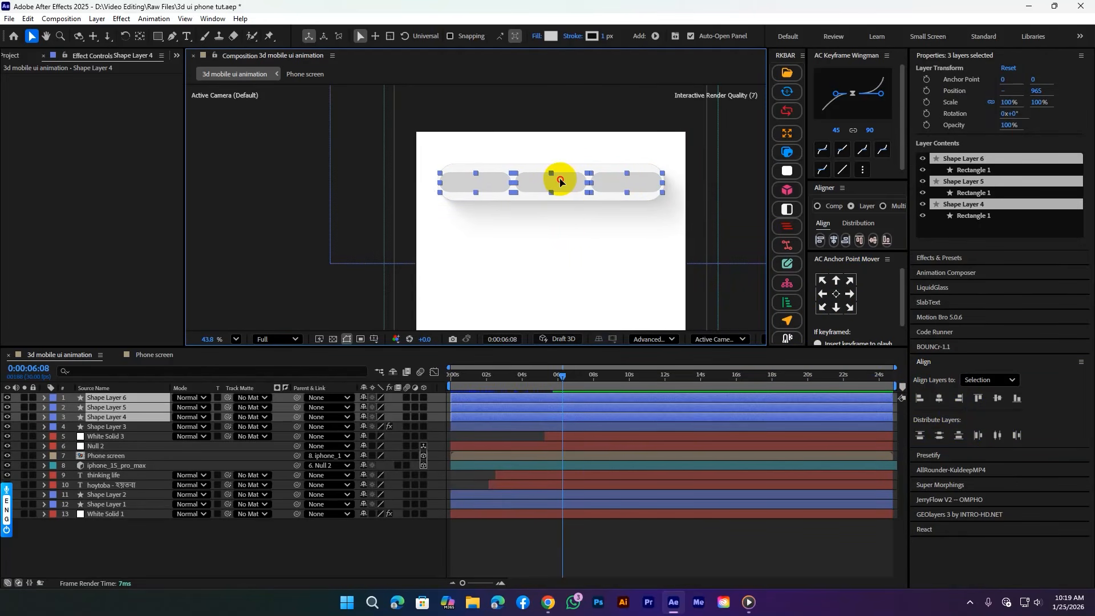
{"action": "left_click", "coordinate": [604, 513]}
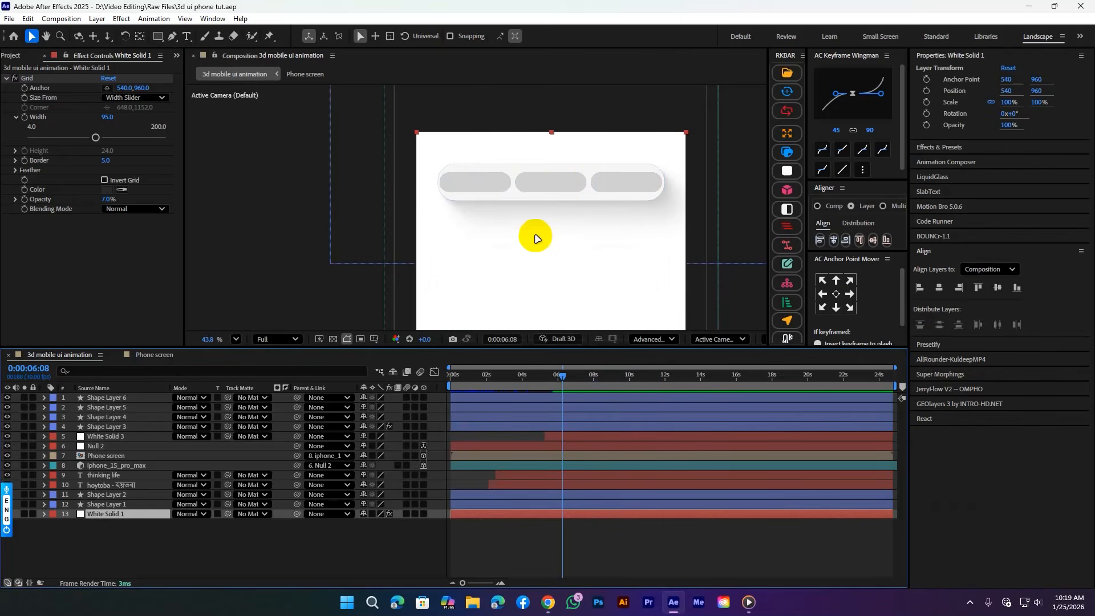
{"action": "left_click", "coordinate": [635, 541]}
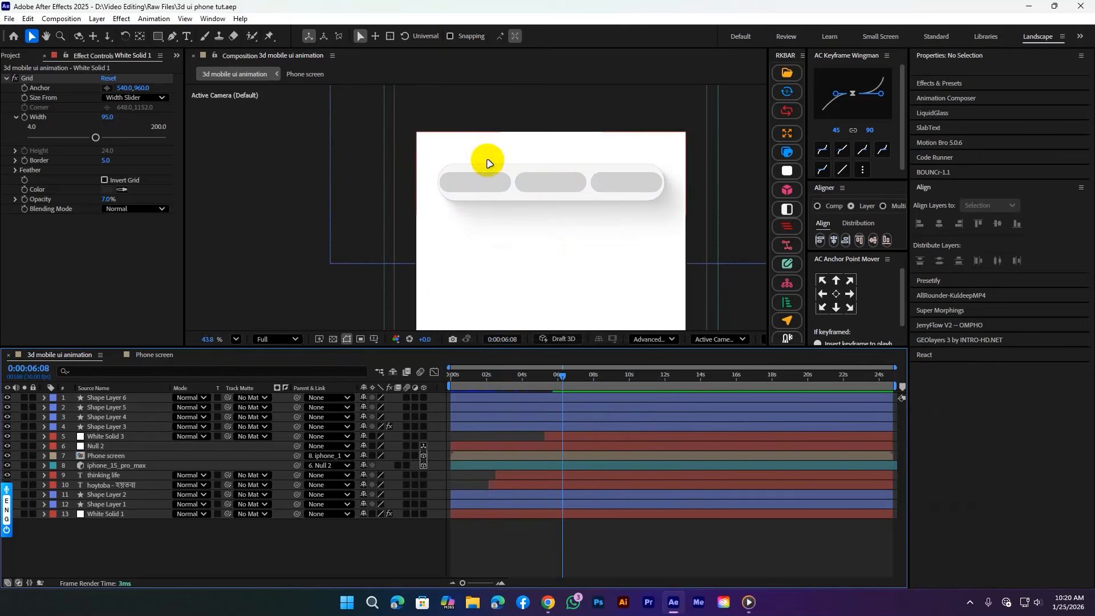
Step: Examine the icons and labels on the tab bar buttons in the hoytoba app reference video in Media Player
{"action": "left_click", "coordinate": [747, 603]}
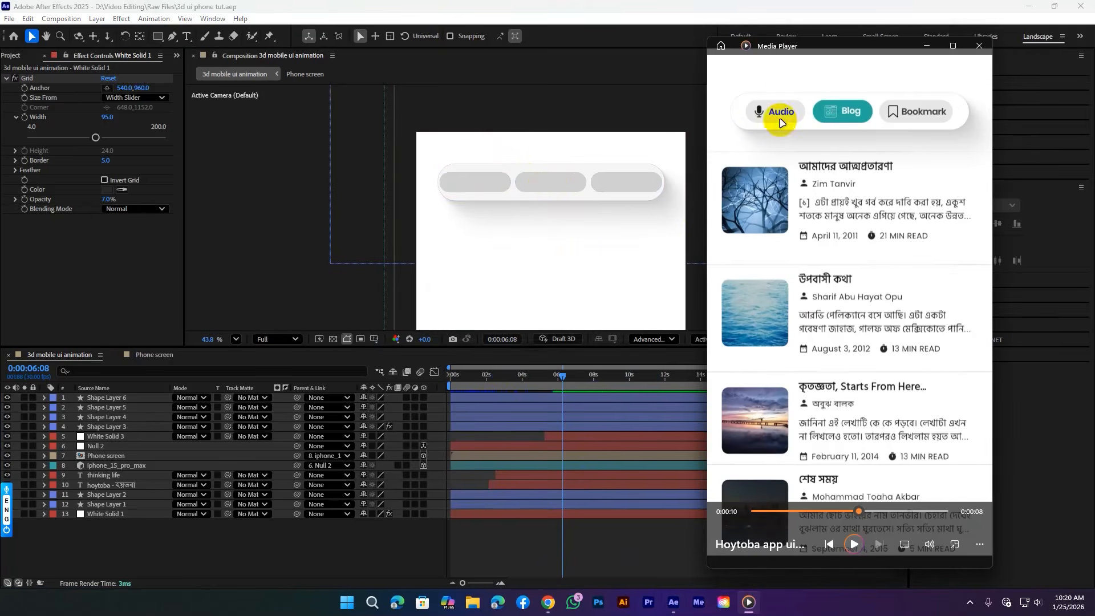
{"action": "left_click", "coordinate": [597, 534]}
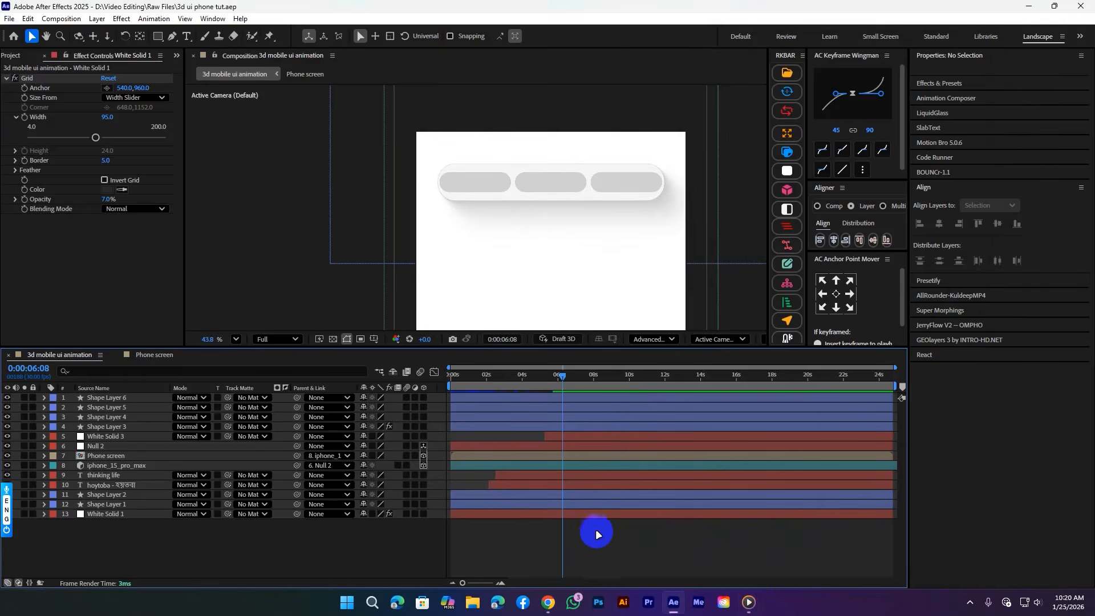
{"action": "left_click", "coordinate": [749, 603]}
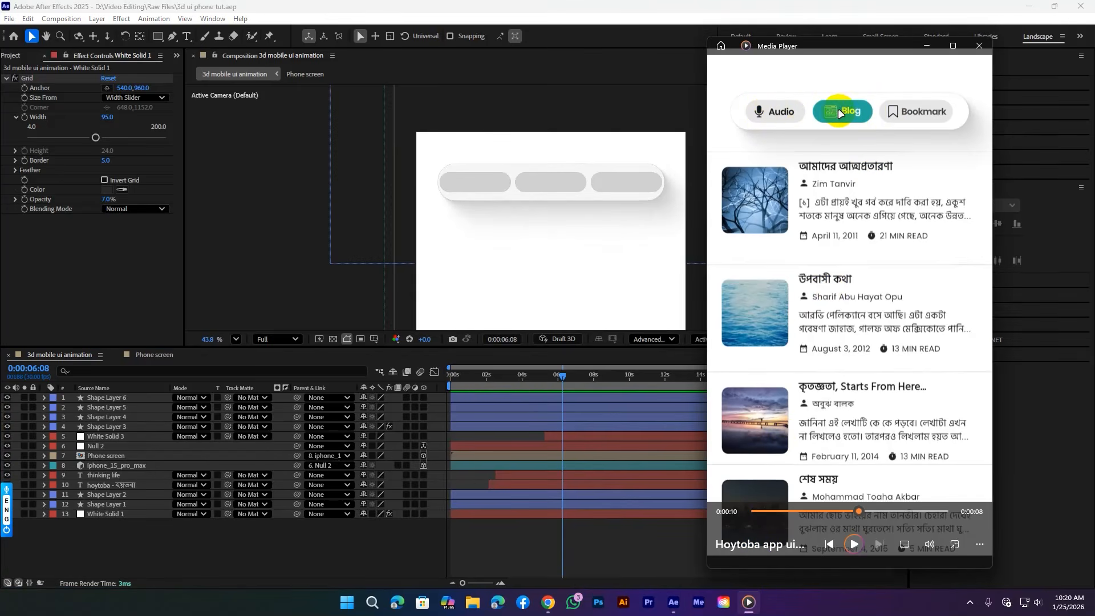
Step: Switch to the Chrome browser, open Flaticon and search for audio icons
{"action": "key", "text": "alt+Tab"}
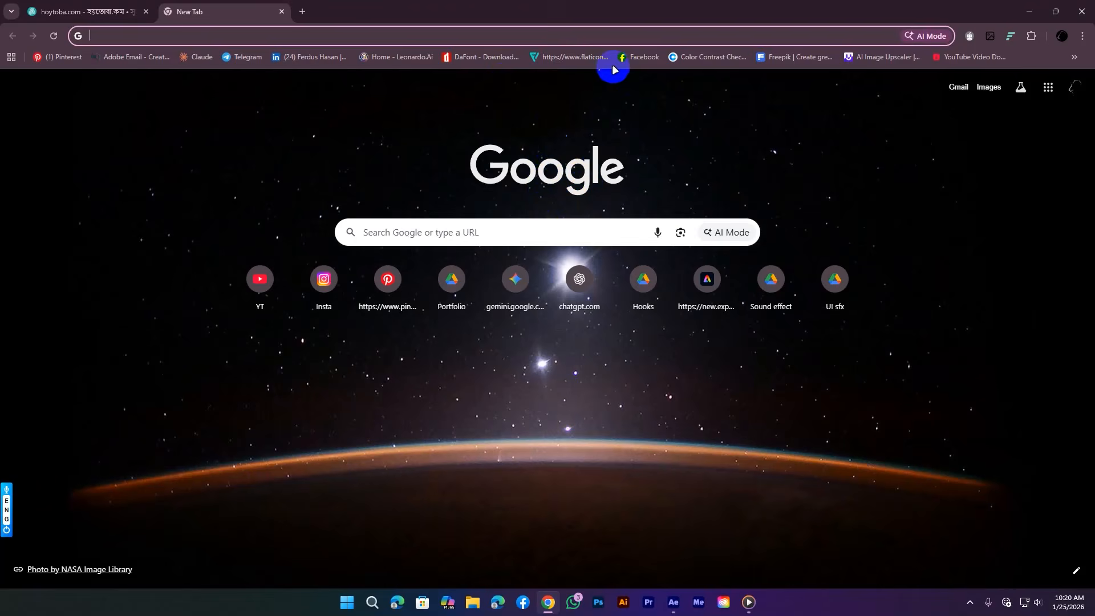
{"action": "left_click", "coordinate": [577, 57]}
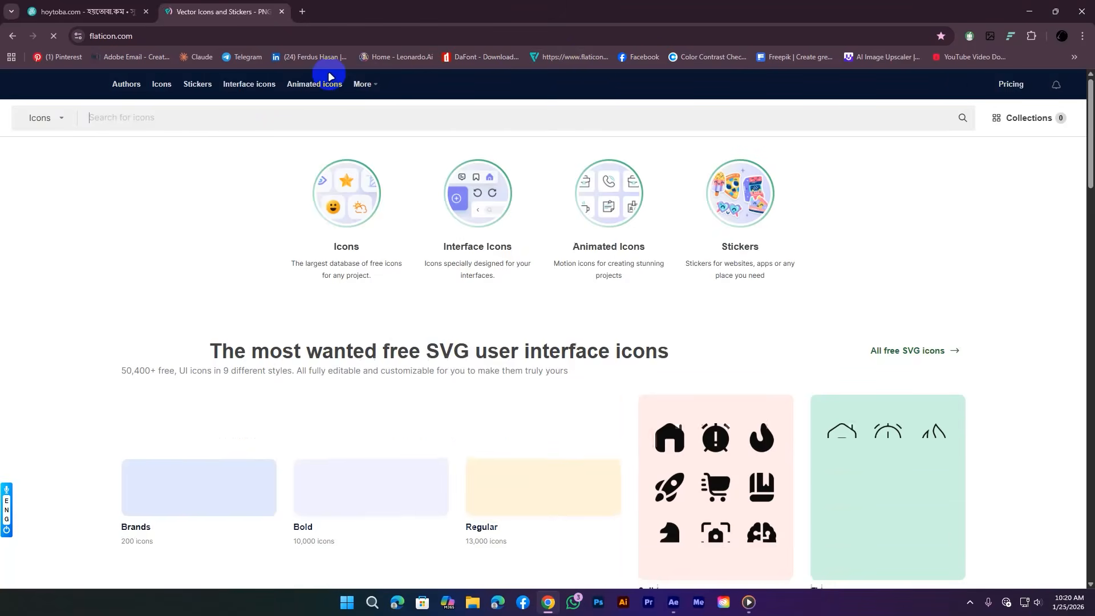
{"action": "left_click", "coordinate": [220, 106]}
{"action": "type", "text": "audio"}
{"action": "key", "text": "Return"}
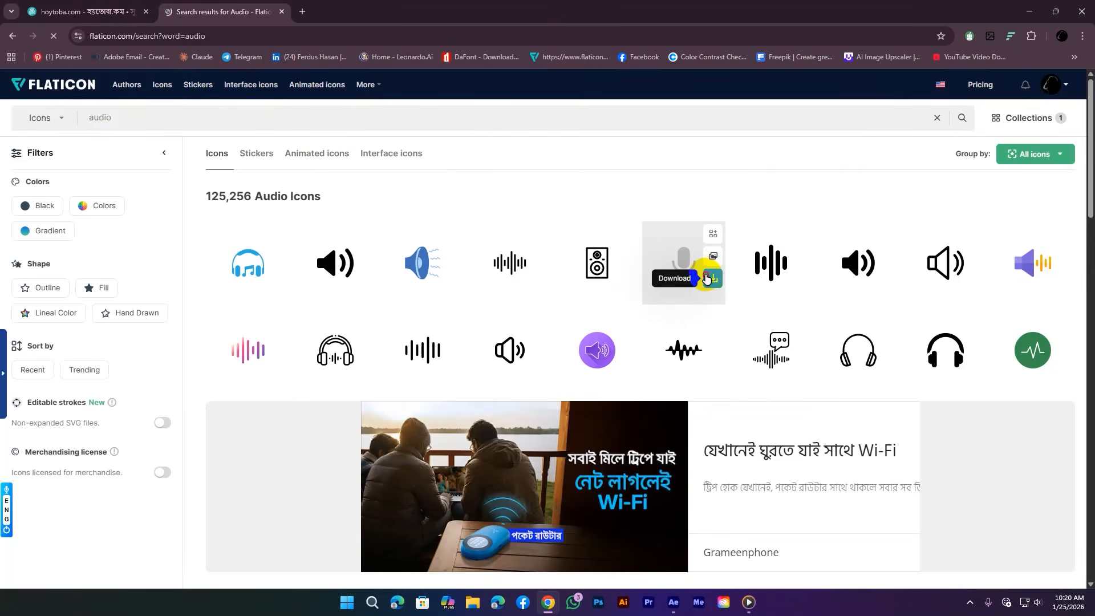
Step: Download the black microphone icon with the free download option
{"action": "left_click", "coordinate": [714, 278]}
{"action": "left_click", "coordinate": [678, 341]}
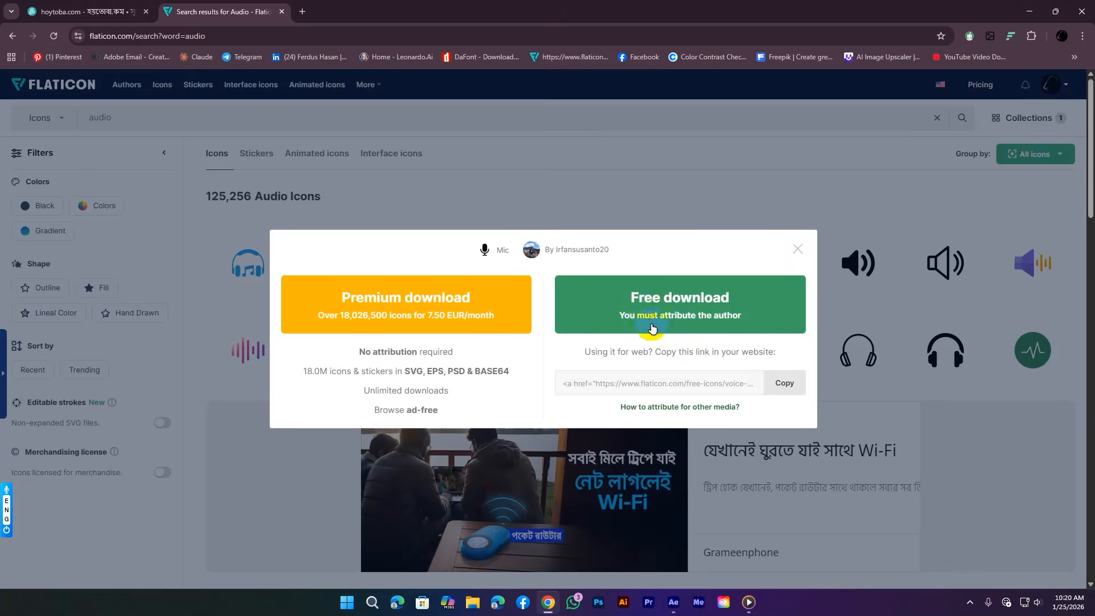
{"action": "left_click", "coordinate": [643, 316]}
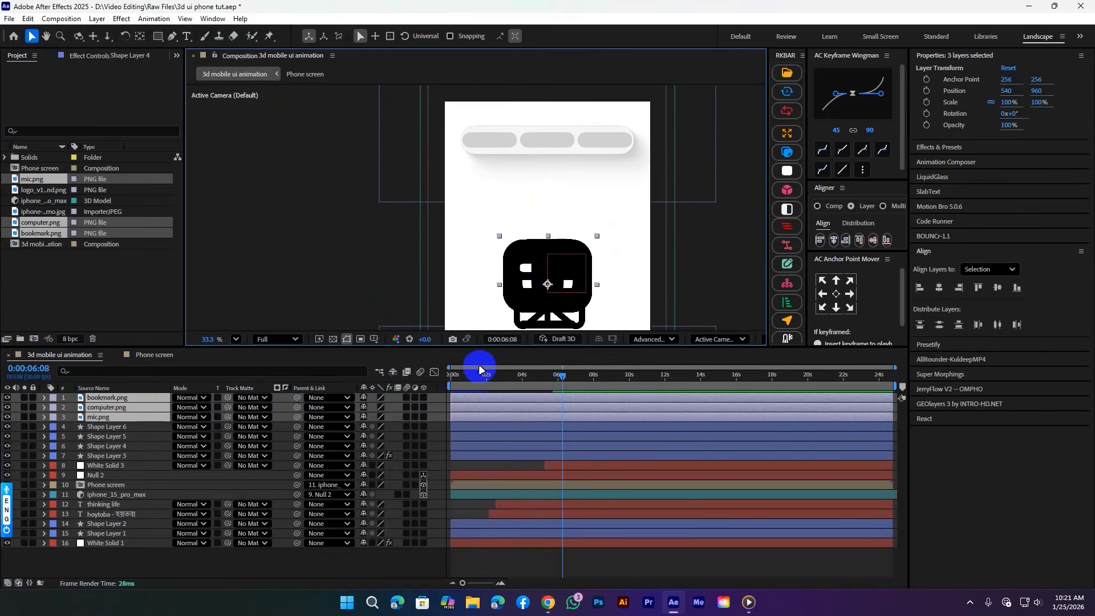
Step: Add mic.png, computer.png and bookmark.png to the composition over the bar, scaling the mic to 10% and the other two to 30%
{"action": "left_click", "coordinate": [478, 364]}
{"action": "left_click_drag", "start_coordinate": [45, 222], "coordinate": [142, 397]}
{"action": "left_click_drag", "start_coordinate": [525, 286], "coordinate": [508, 151]}
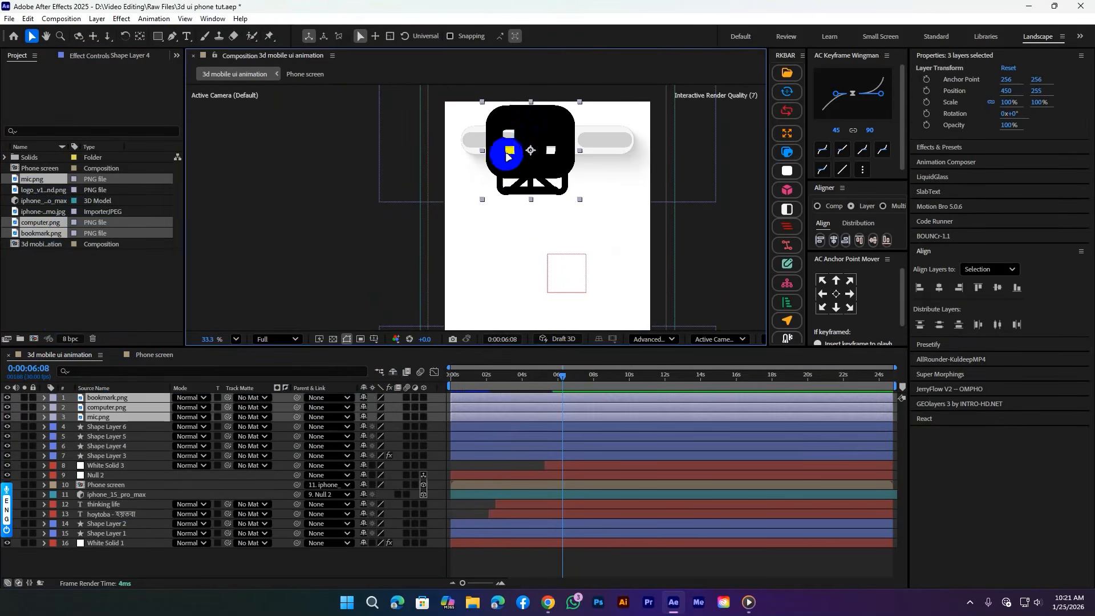
{"action": "key", "text": "s"}
{"action": "left_click", "coordinate": [381, 408]}
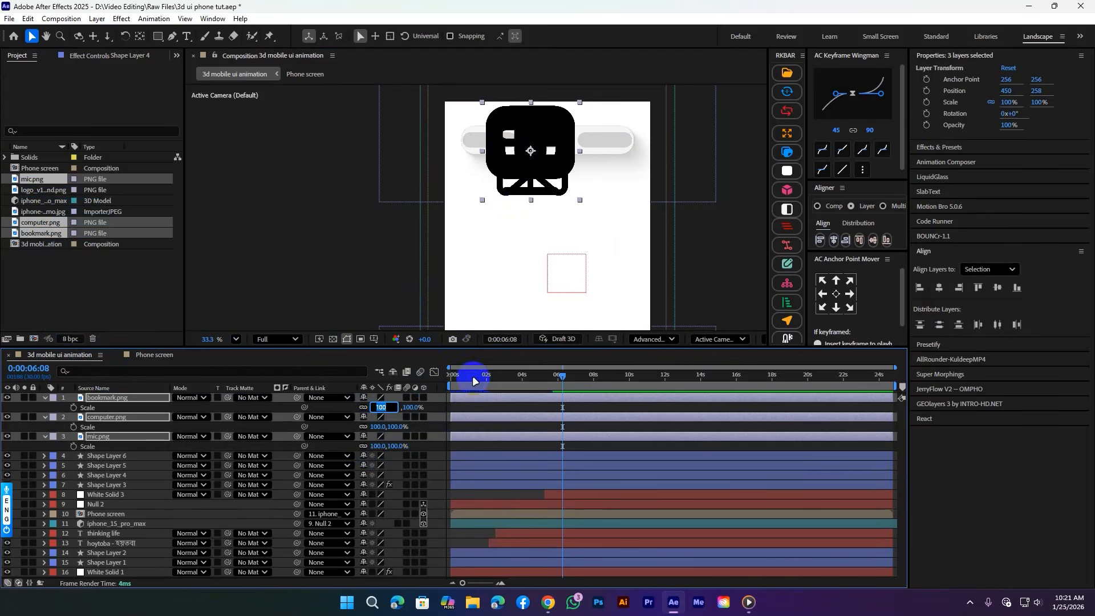
{"action": "left_click", "coordinate": [326, 290]}
{"action": "scroll", "coordinate": [521, 146], "scroll_direction": "up", "scroll_amount": 3}
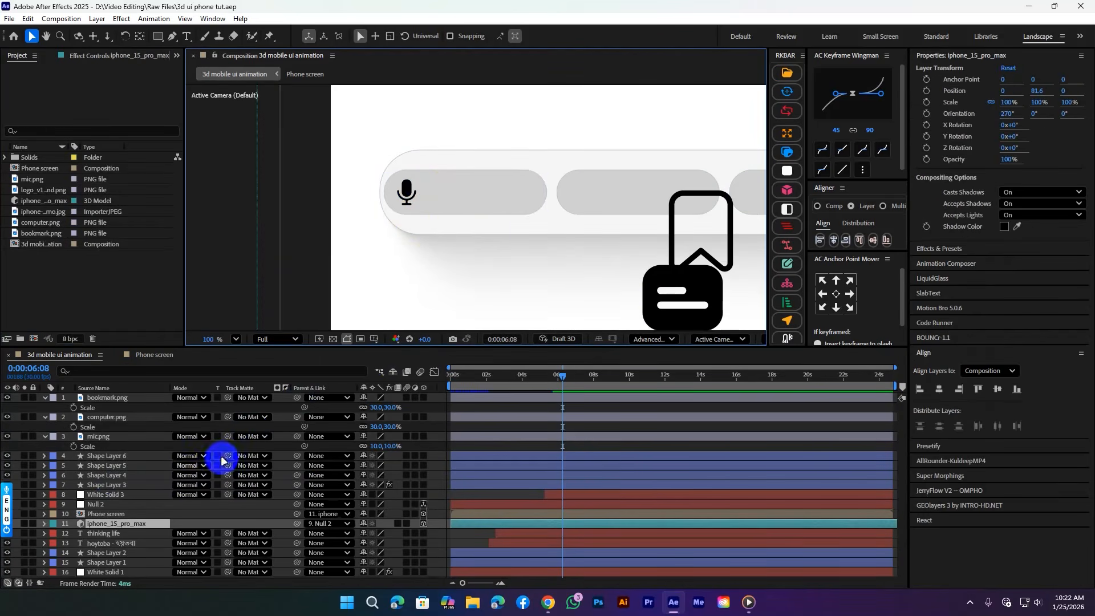
{"action": "key", "text": "s"}
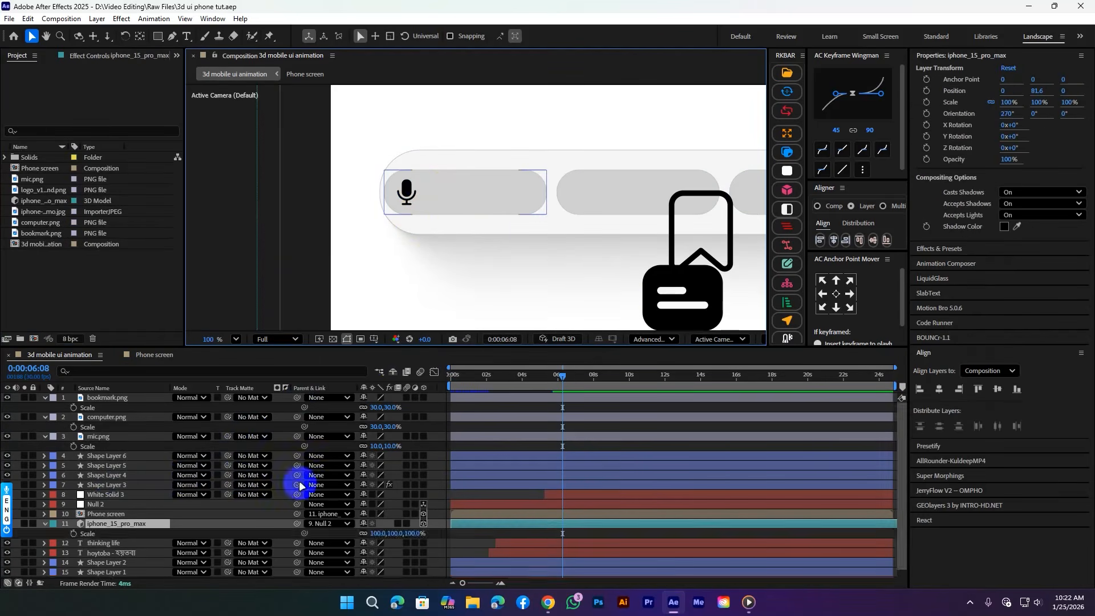
{"action": "key", "text": "s"}
{"action": "left_click", "coordinate": [508, 447]}
{"action": "key", "text": "u"}
Step: Set the stroke width of all three grey pill layers to 0 px
{"action": "left_click", "coordinate": [132, 446]}
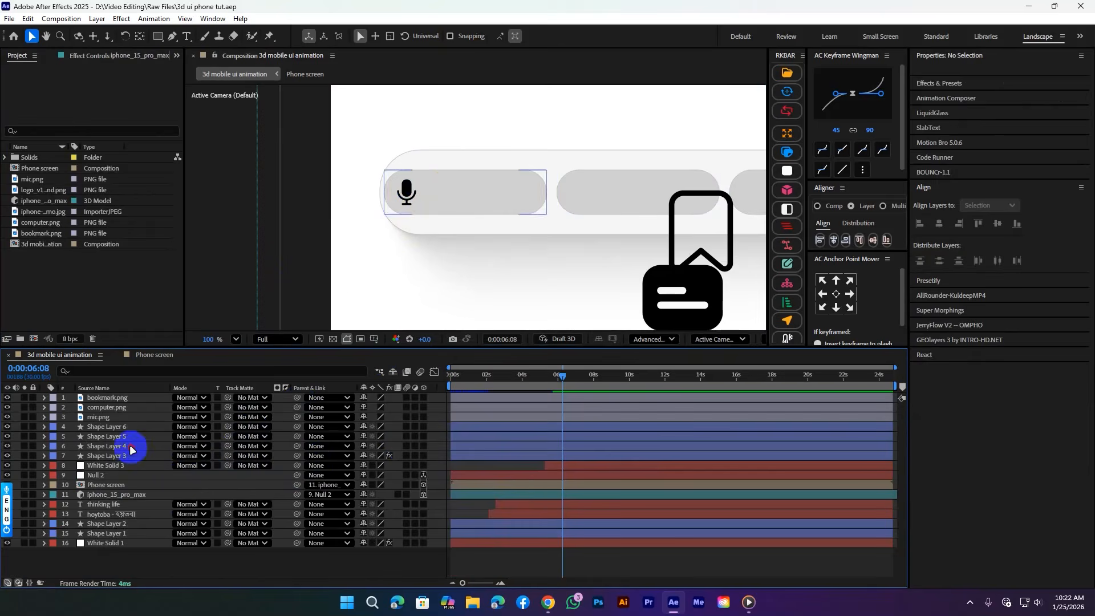
{"action": "left_click", "coordinate": [132, 427]}
{"action": "left_click", "coordinate": [128, 466]}
{"action": "left_click", "coordinate": [143, 437]}
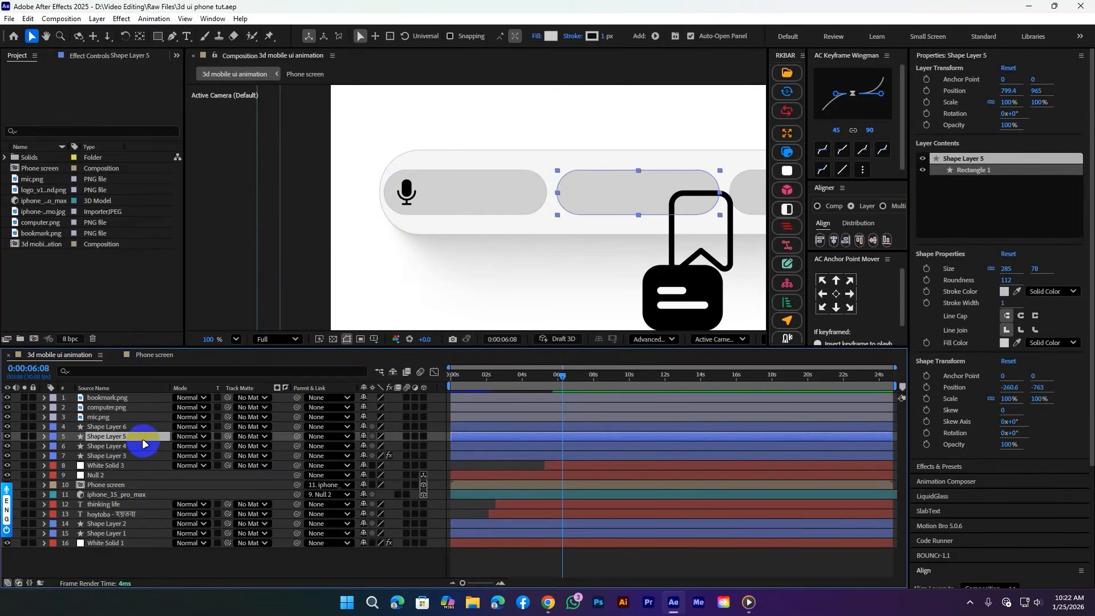
{"action": "left_click", "coordinate": [134, 427]}
{"action": "left_click", "coordinate": [129, 447]}
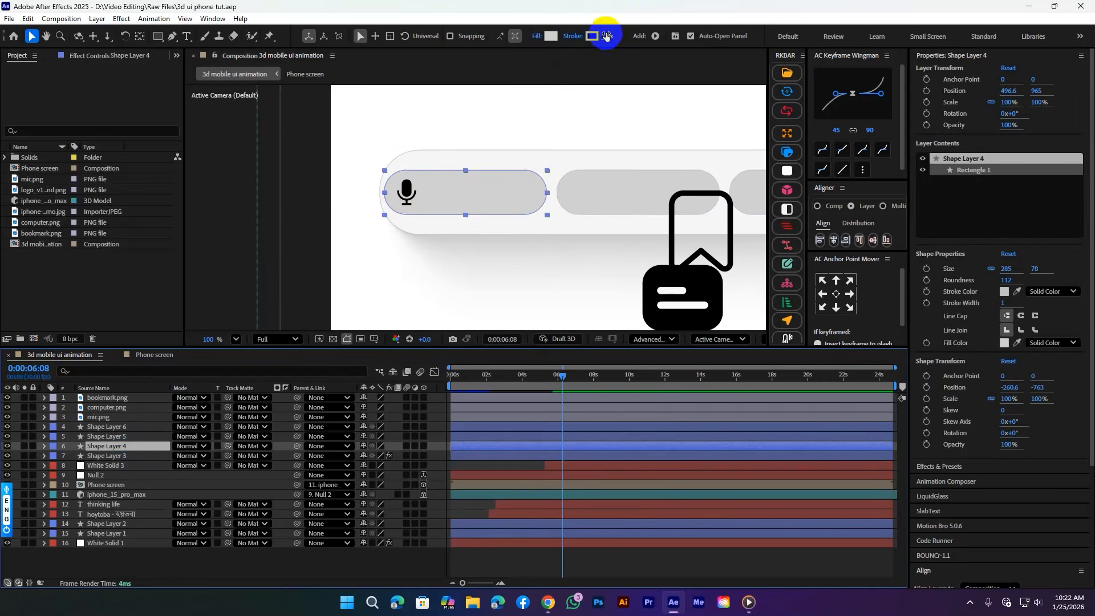
{"action": "left_click", "coordinate": [123, 426], "text": "shift"}
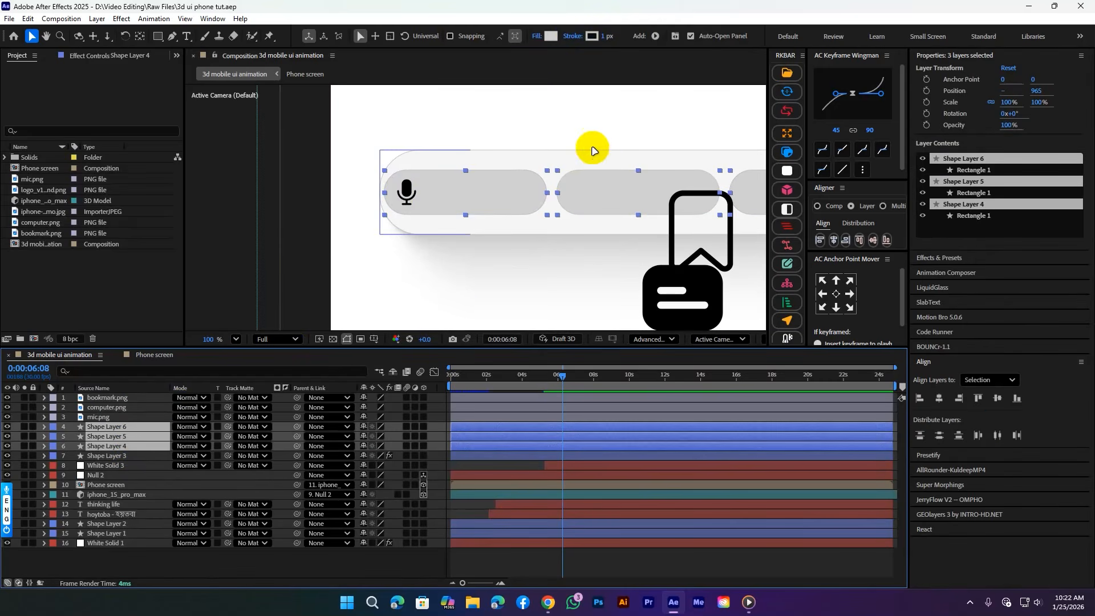
{"action": "left_click", "coordinate": [607, 36]}
{"action": "type", "text": "0"}
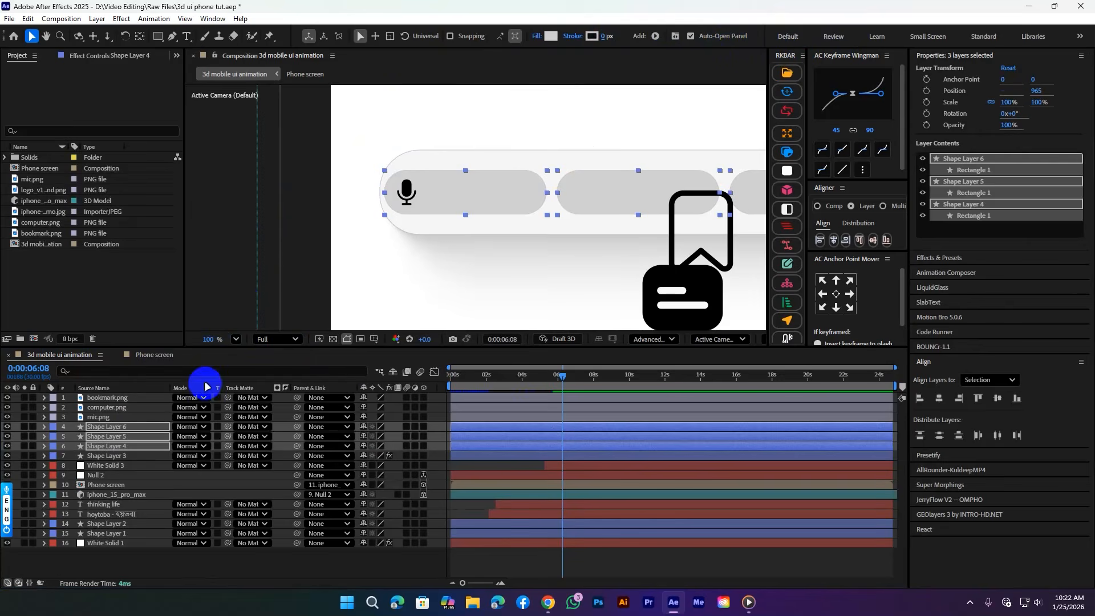
{"action": "left_click", "coordinate": [415, 394]}
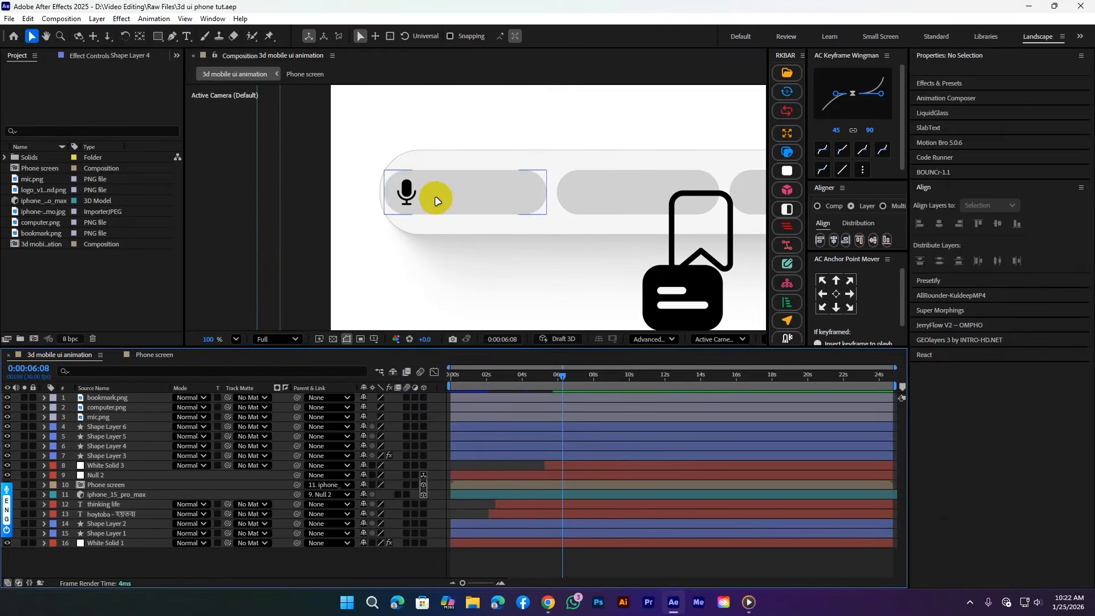
Step: Move the first grey pill right by about 50 px, away from the bar's rounded left end
{"action": "left_click", "coordinate": [465, 193]}
{"action": "left_click_drag", "start_coordinate": [465, 193], "coordinate": [487, 189]}
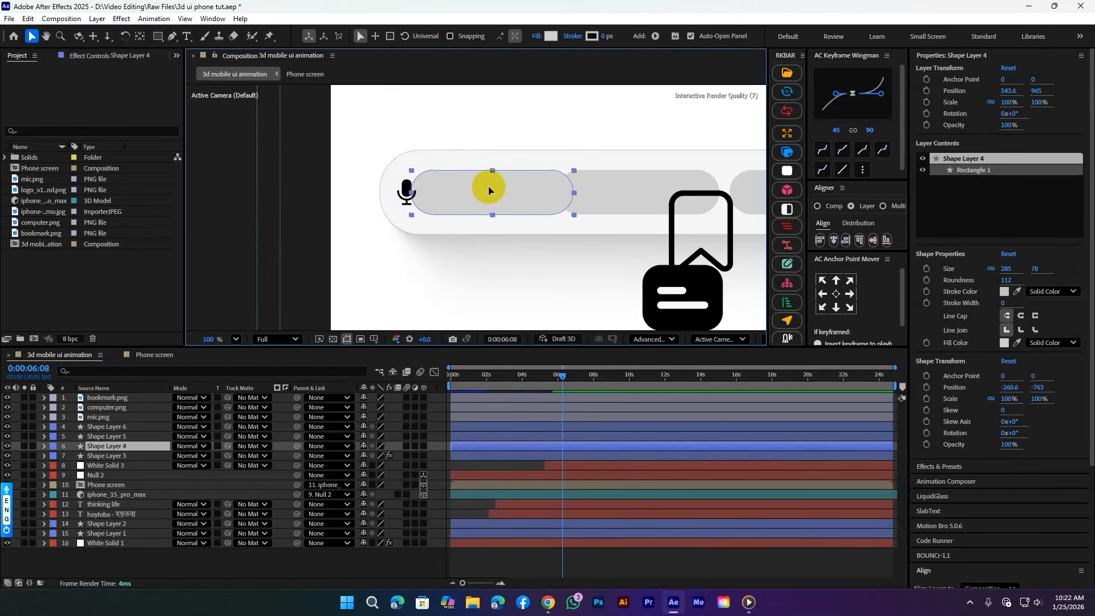
{"action": "left_click", "coordinate": [295, 260]}
{"action": "scroll", "coordinate": [354, 194], "scroll_direction": "down", "scroll_amount": 3}
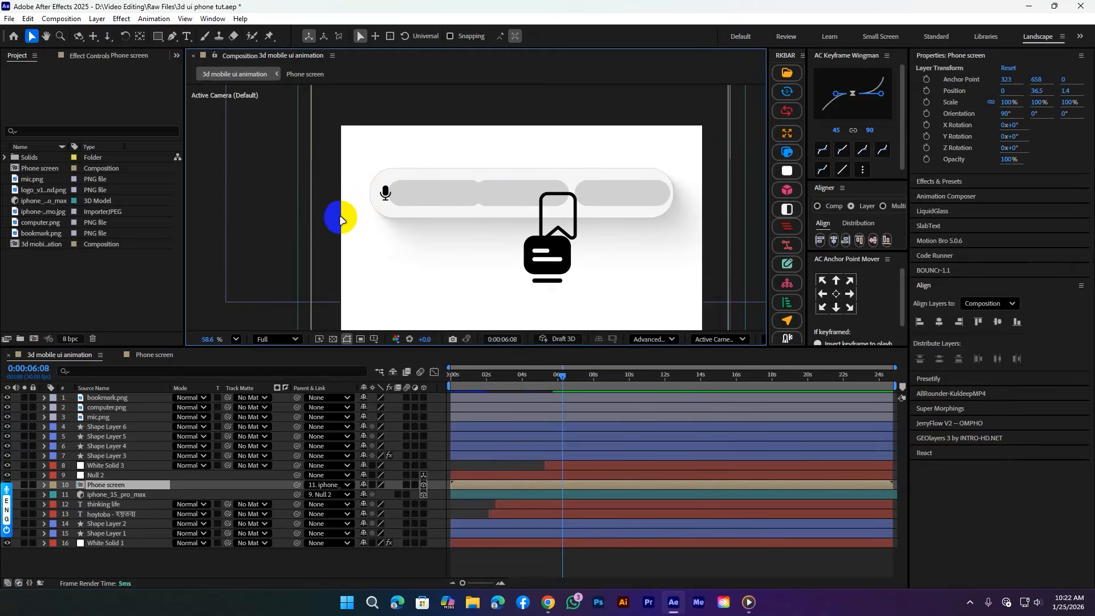
{"action": "scroll", "coordinate": [340, 220], "scroll_direction": "up", "scroll_amount": 3}
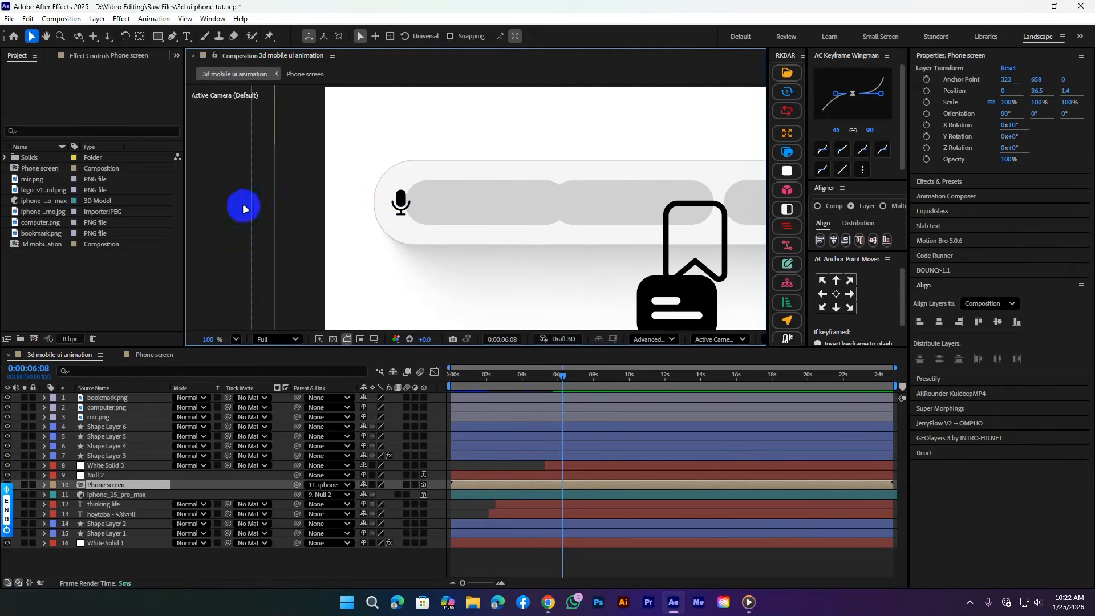
Step: Show the rulers and place two vertical guides about 145 px in from the composition's left and right edges
{"action": "key", "text": "ctrl+r"}
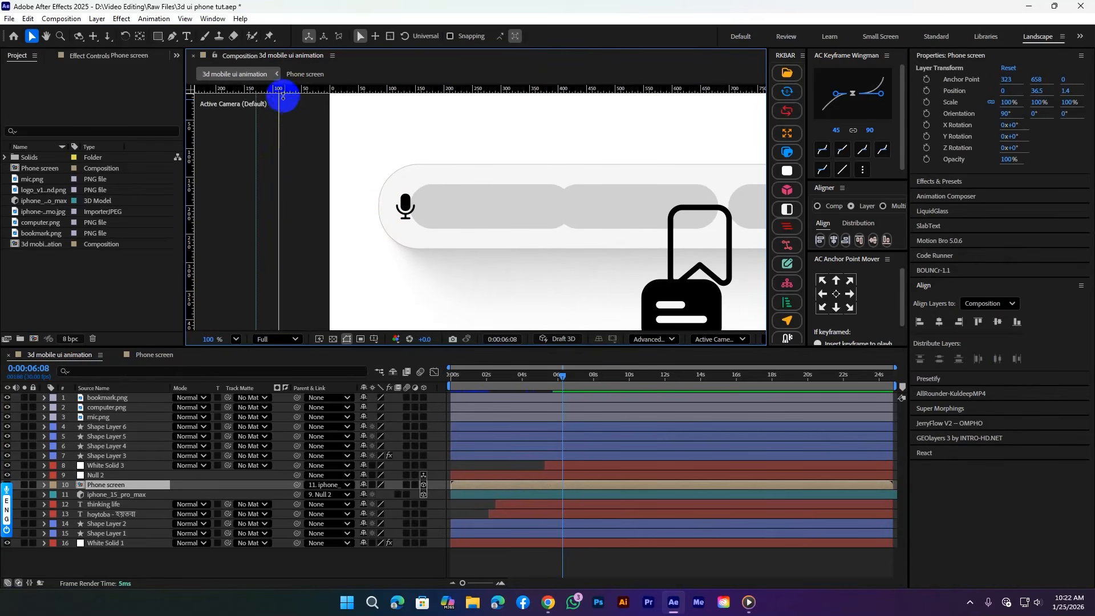
{"action": "left_click_drag", "start_coordinate": [193, 128], "coordinate": [416, 239]}
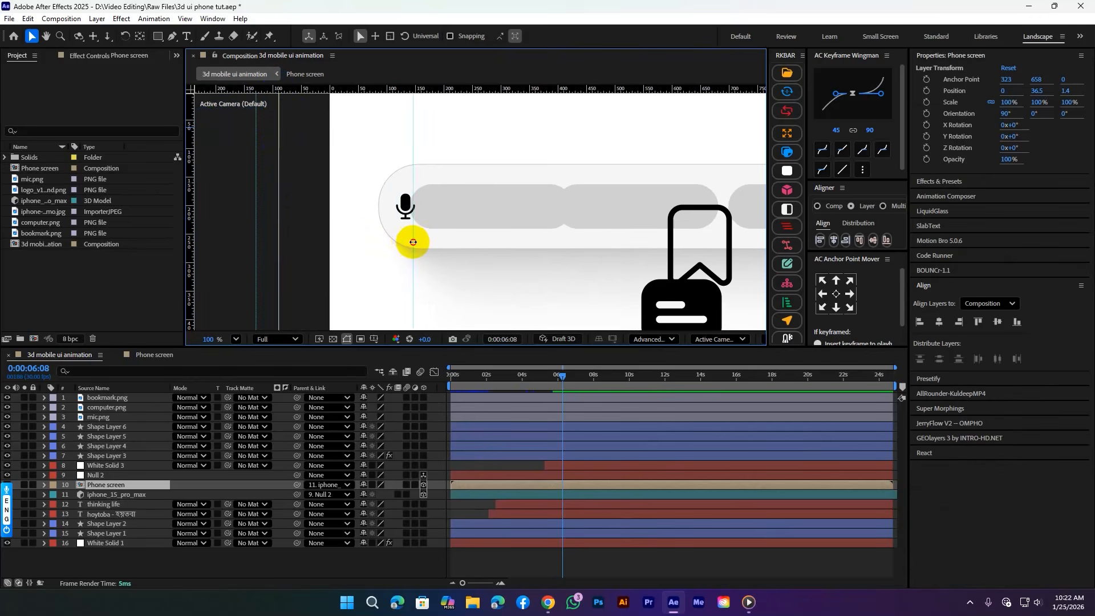
{"action": "scroll", "coordinate": [412, 206], "scroll_direction": "down", "scroll_amount": 4}
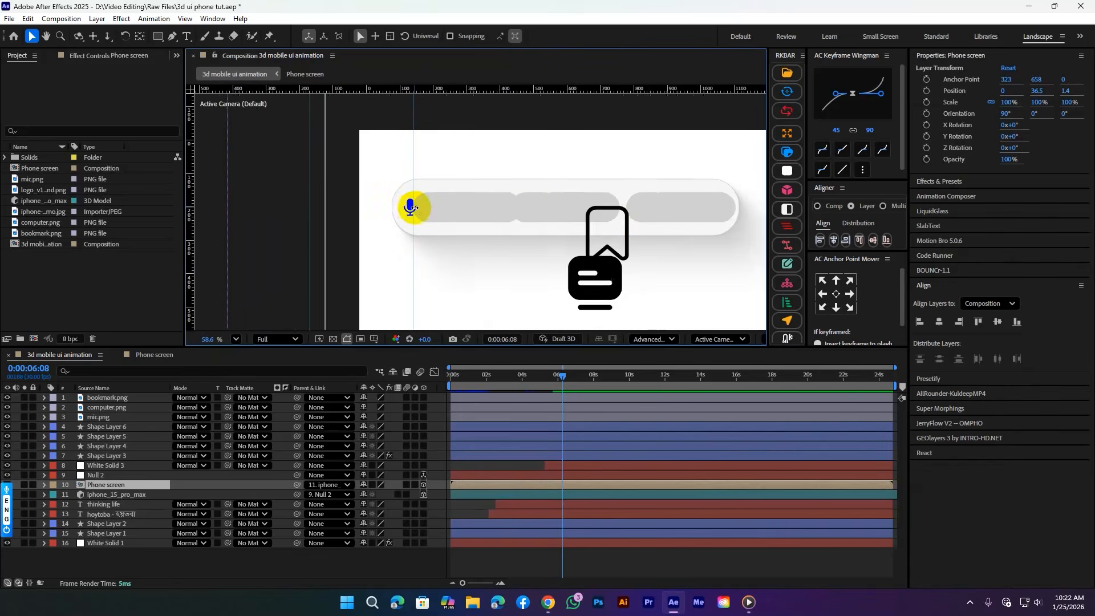
{"action": "left_click_drag", "start_coordinate": [567, 231], "coordinate": [488, 220]}
{"action": "scroll", "coordinate": [513, 200], "scroll_direction": "up", "scroll_amount": 1}
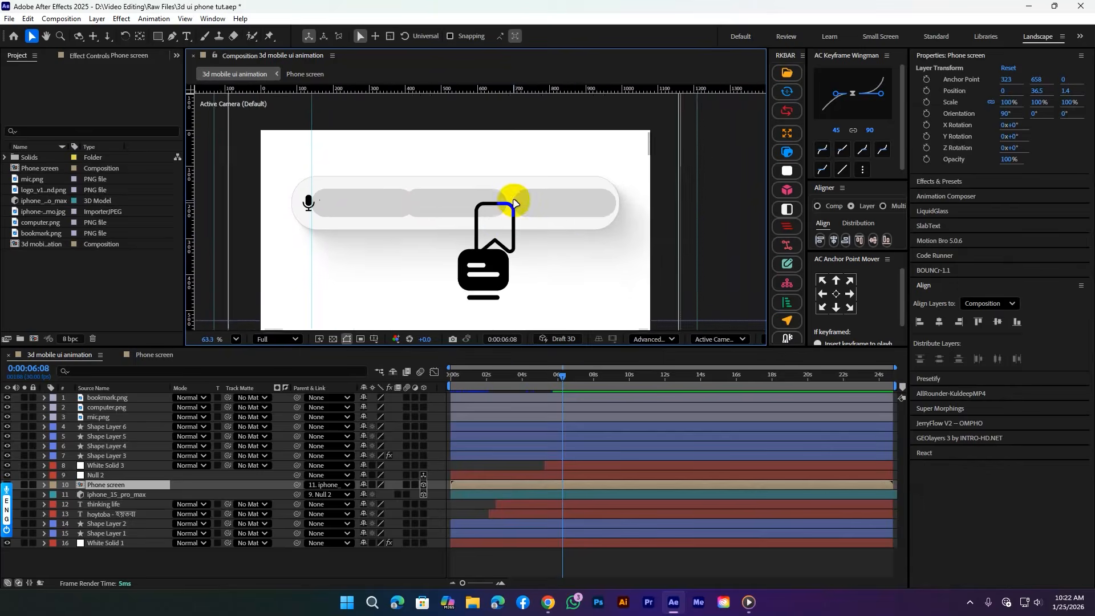
{"action": "scroll", "coordinate": [712, 216], "scroll_direction": "up", "scroll_amount": 4}
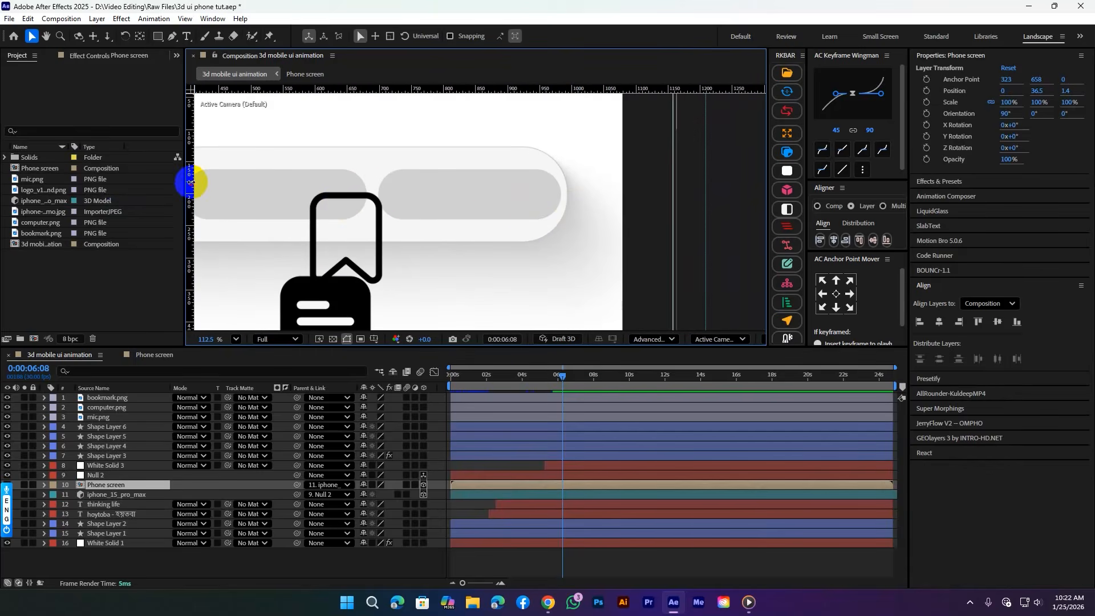
{"action": "left_click_drag", "start_coordinate": [191, 182], "coordinate": [519, 209]}
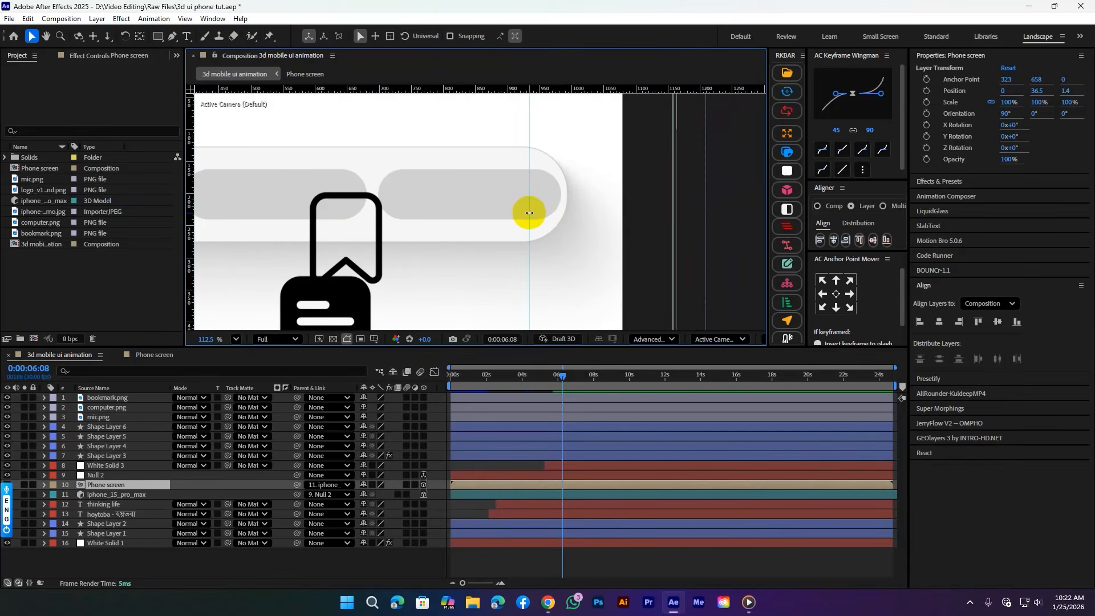
{"action": "scroll", "coordinate": [529, 212], "scroll_direction": "down", "scroll_amount": 8}
{"action": "scroll", "coordinate": [479, 216], "scroll_direction": "up", "scroll_amount": 5}
{"action": "left_click_drag", "start_coordinate": [514, 209], "coordinate": [510, 208]}
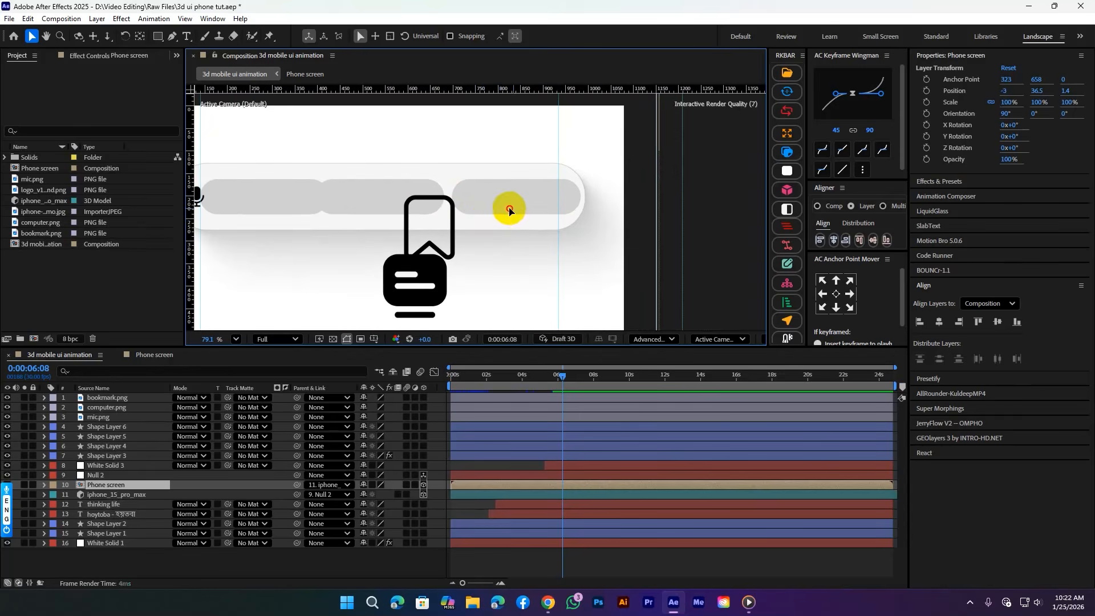
{"action": "left_click", "coordinate": [701, 233]}
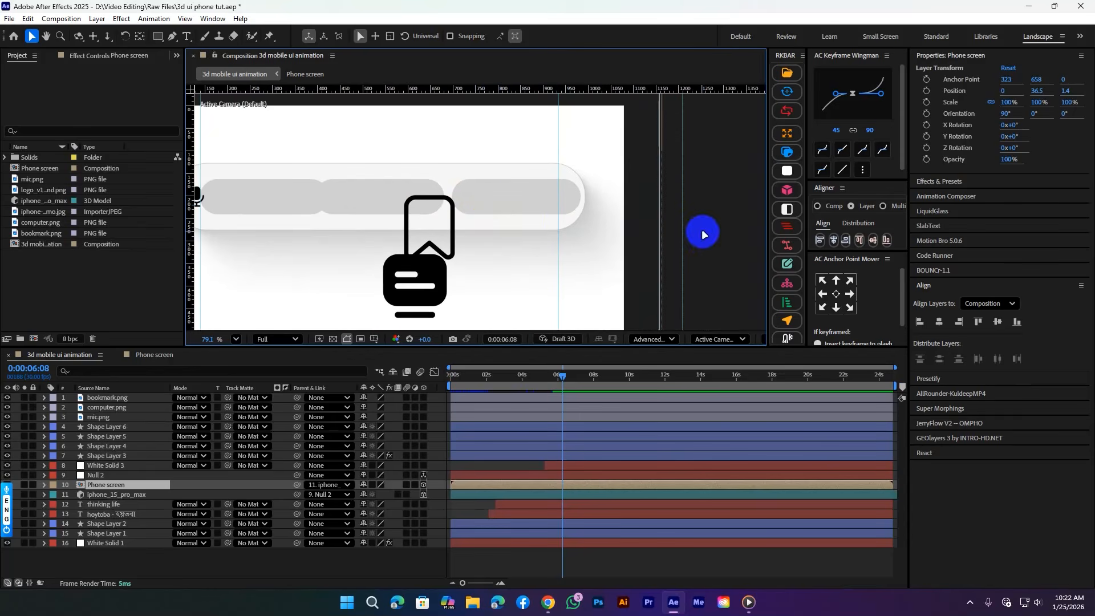
Step: Move the third grey pill left so its rounded right end meets the right vertical guide
{"action": "left_click", "coordinate": [511, 427]}
{"action": "left_click_drag", "start_coordinate": [545, 198], "coordinate": [528, 199]}
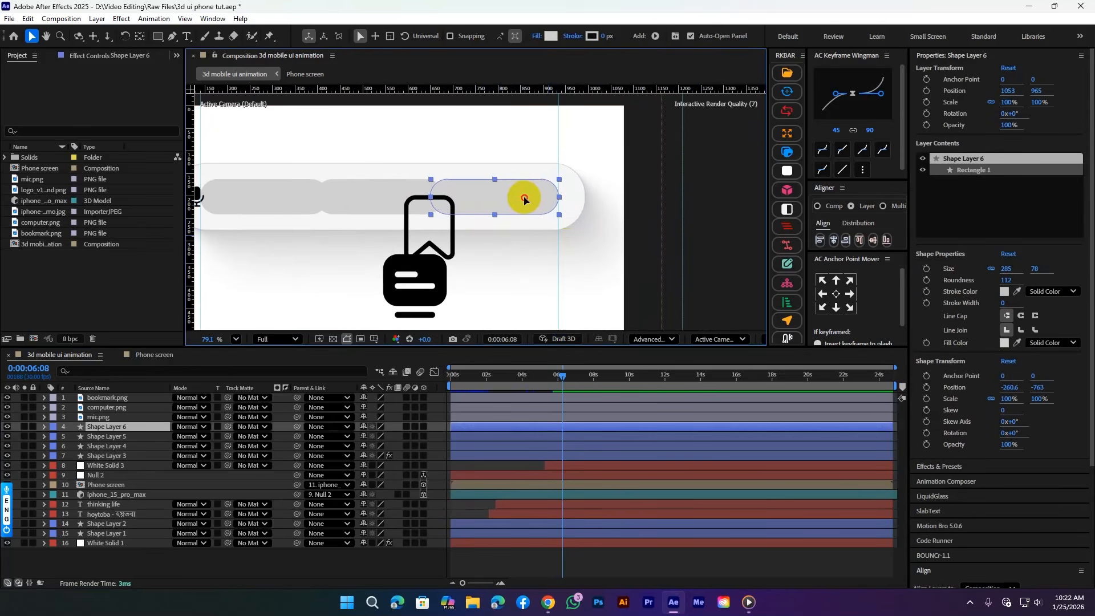
{"action": "scroll", "coordinate": [501, 201], "scroll_direction": "down", "scroll_amount": 2}
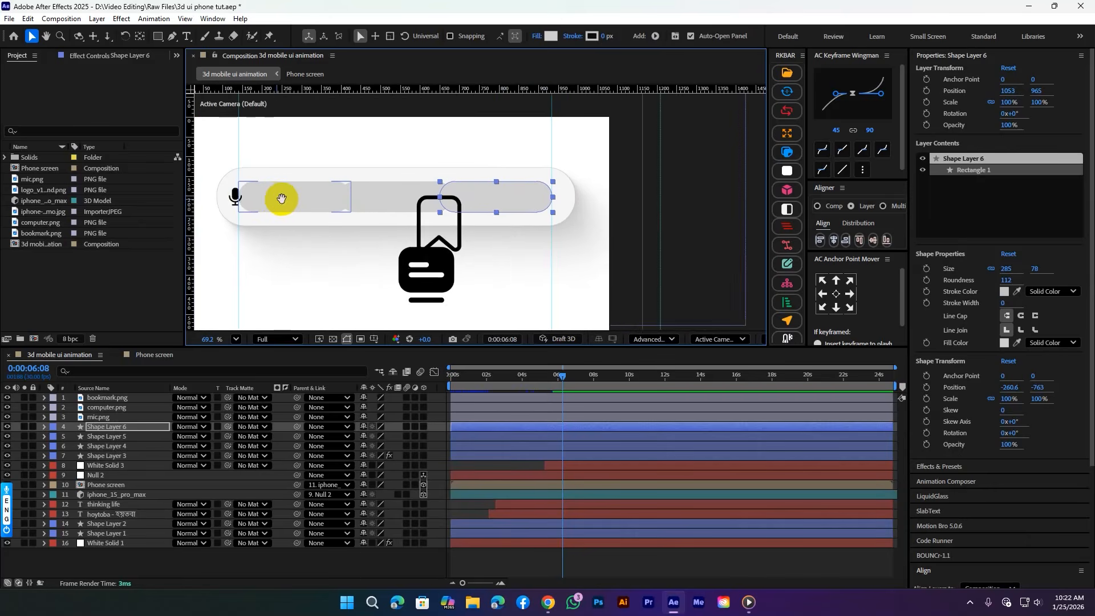
{"action": "scroll", "coordinate": [308, 202], "scroll_direction": "up", "scroll_amount": 5}
{"action": "left_click", "coordinate": [308, 205]}
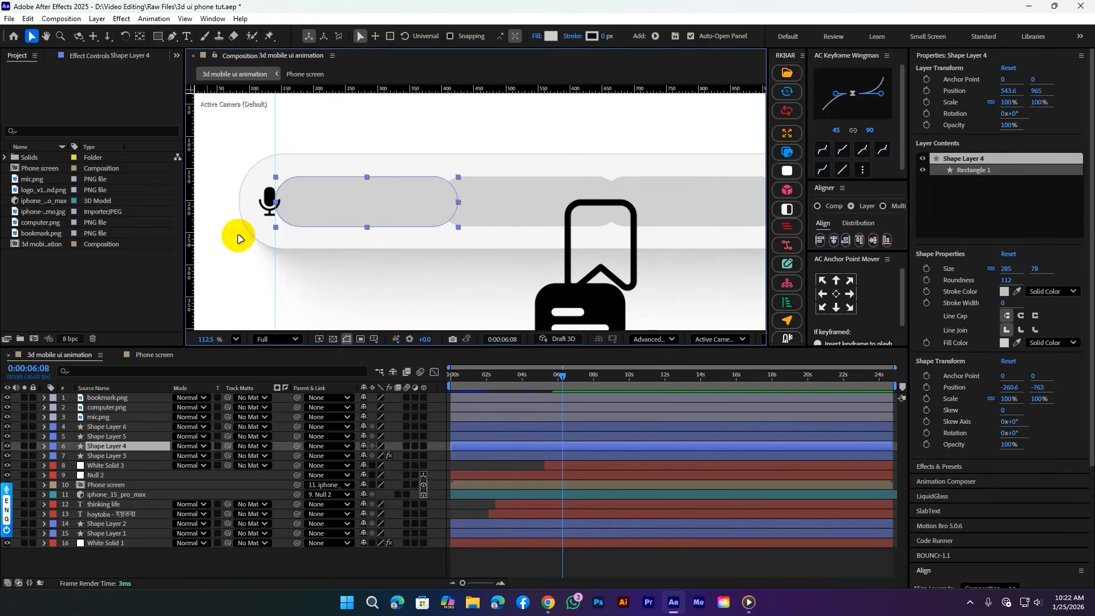
{"action": "scroll", "coordinate": [235, 237], "scroll_direction": "down", "scroll_amount": 3}
{"action": "left_click", "coordinate": [677, 211]}
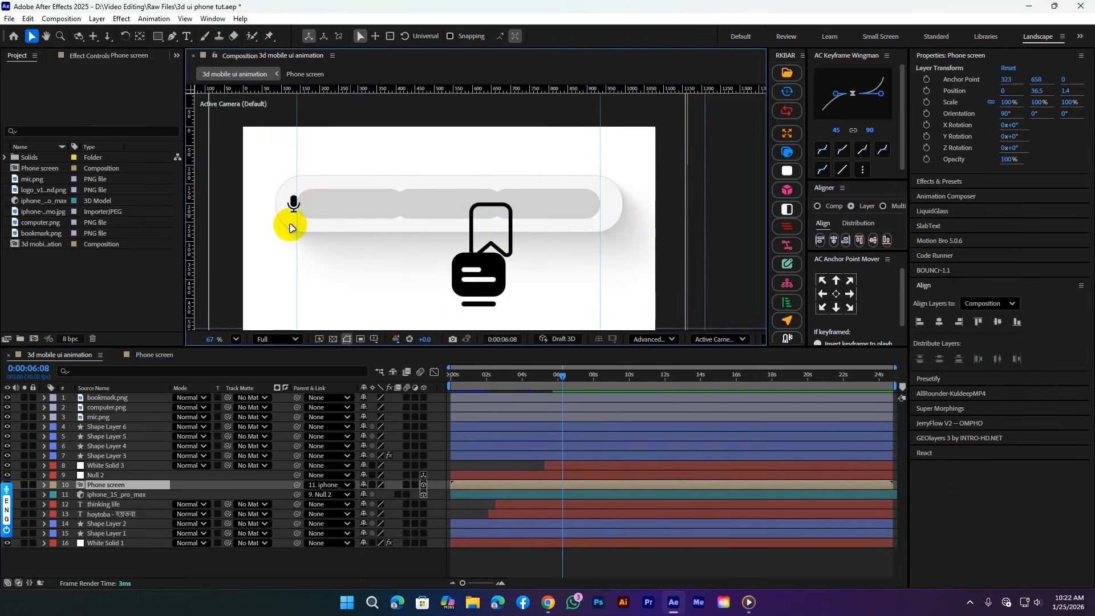
Step: Move the mic icon right by about 54 px so it sits inside the left end of the first grey pill
{"action": "scroll", "coordinate": [285, 211], "scroll_direction": "up", "scroll_amount": 2}
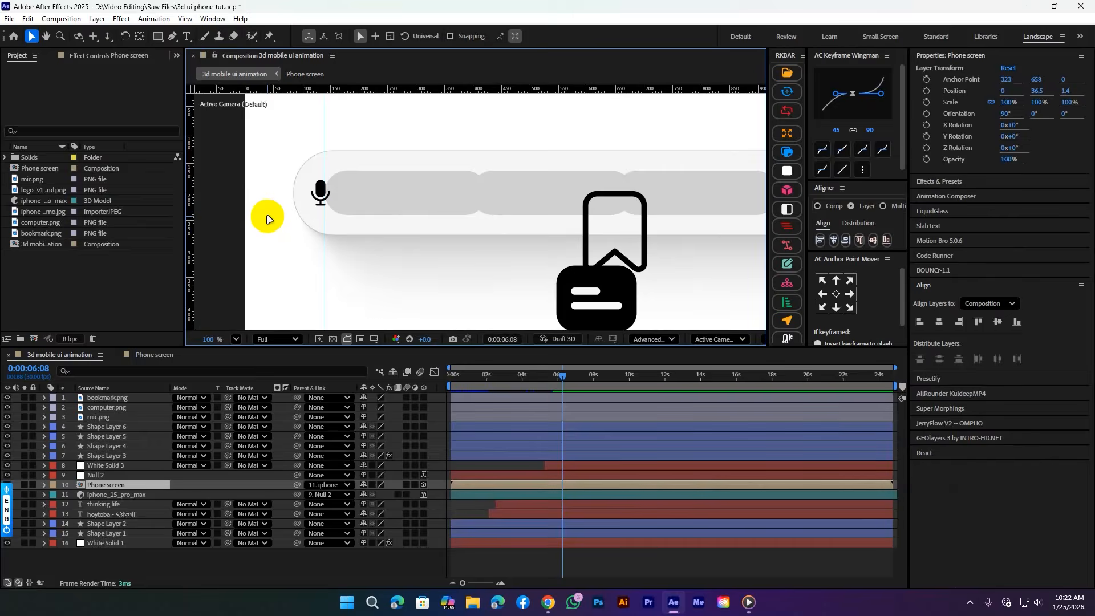
{"action": "scroll", "coordinate": [245, 168], "scroll_direction": "up", "scroll_amount": 1}
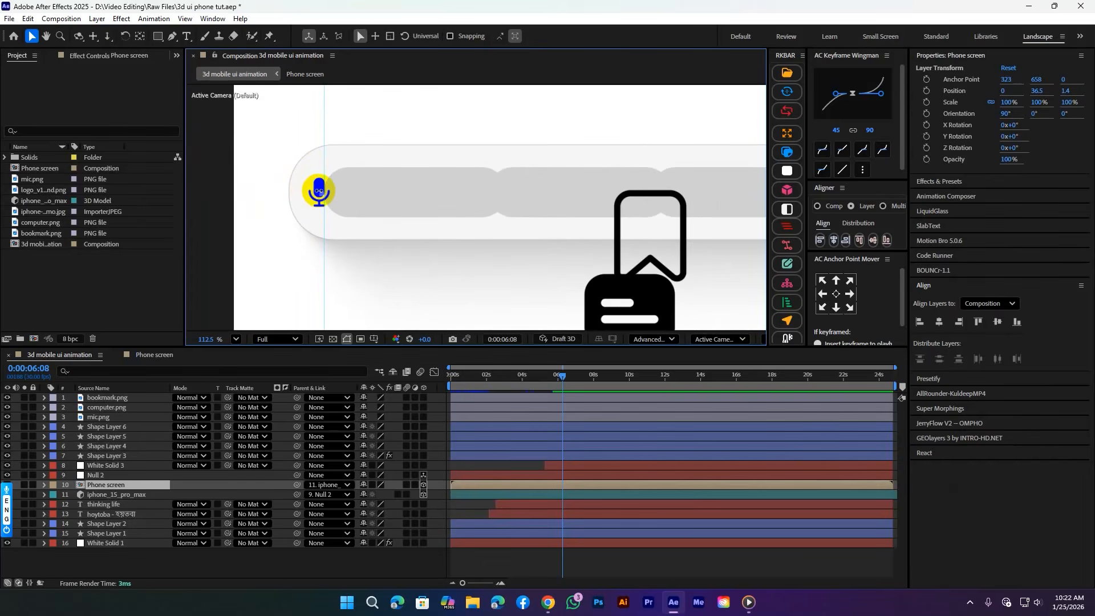
{"action": "left_click", "coordinate": [117, 401]}
{"action": "left_click", "coordinate": [109, 417]}
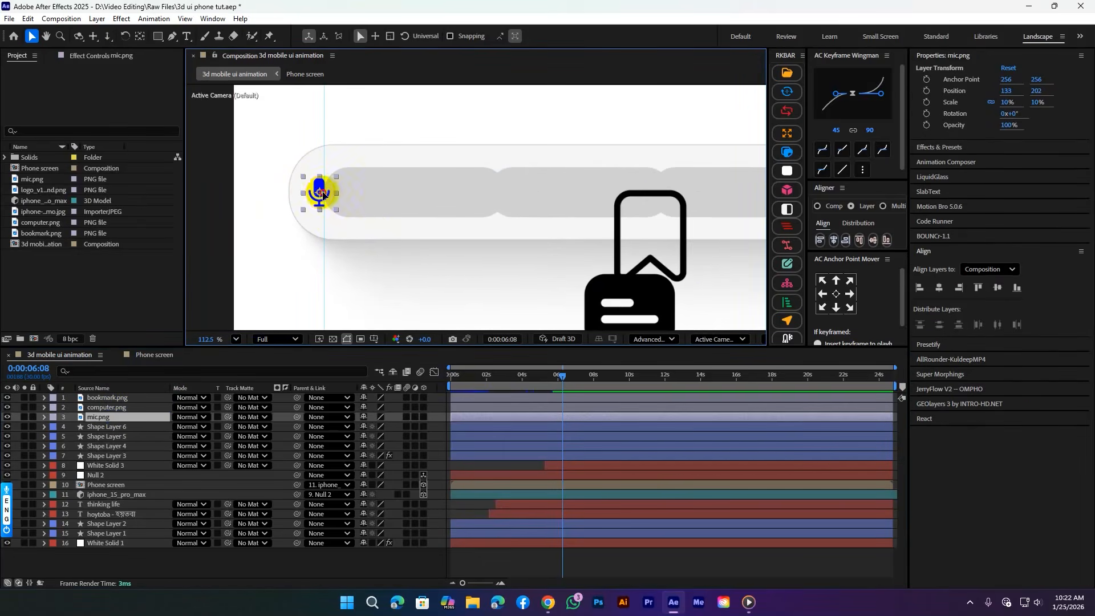
{"action": "left_click_drag", "start_coordinate": [319, 193], "coordinate": [346, 192]}
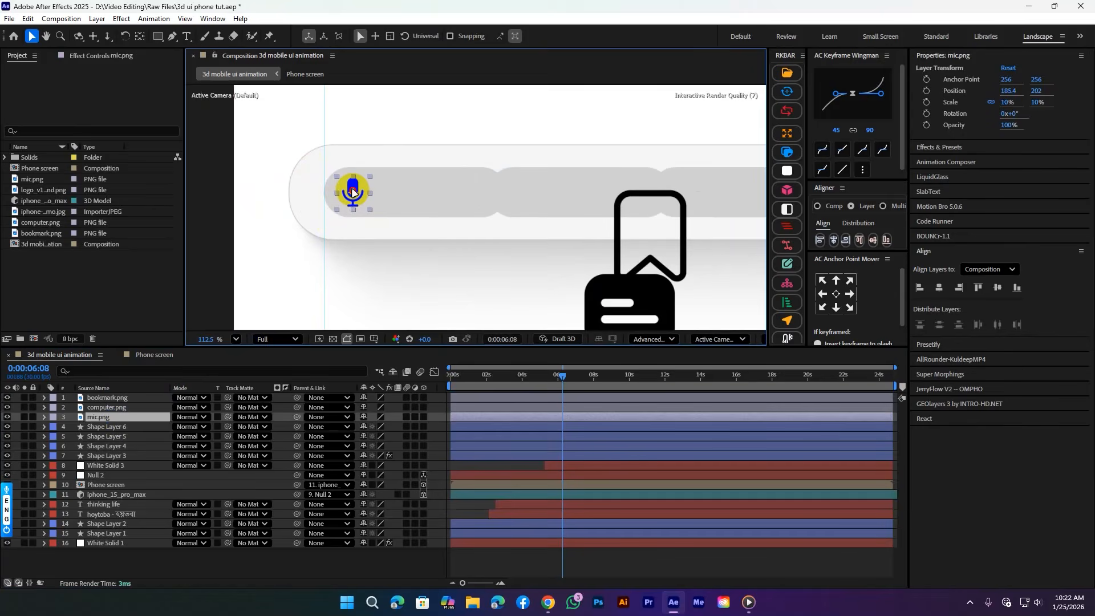
{"action": "left_click", "coordinate": [205, 215]}
{"action": "scroll", "coordinate": [209, 212], "scroll_direction": "down", "scroll_amount": 1}
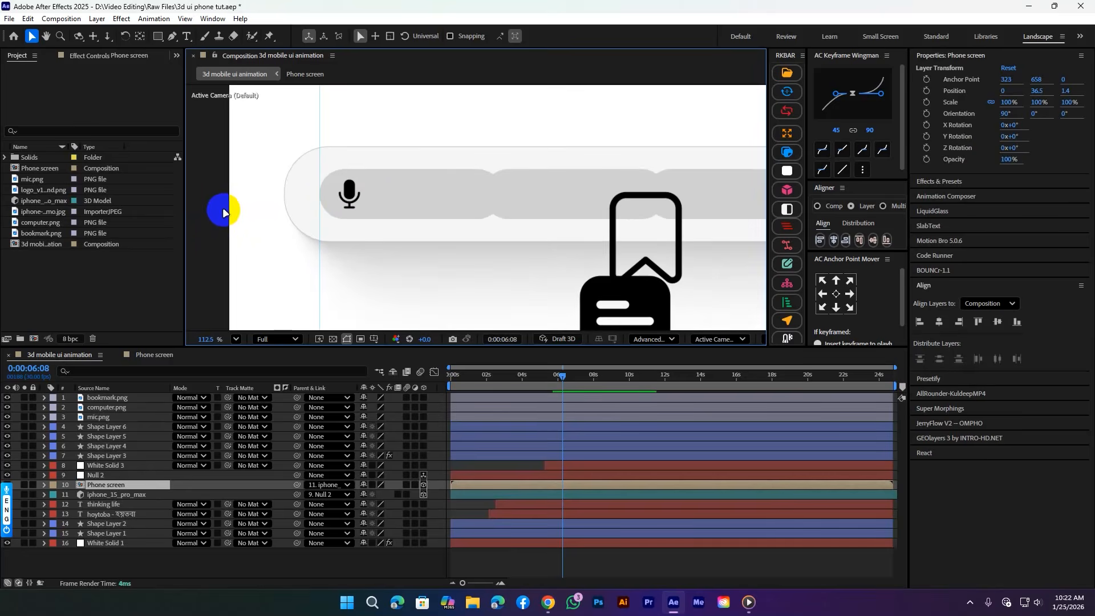
Step: Add the text "audio" in the first grey pill, placed just right of the mic icon
{"action": "left_click", "coordinate": [186, 37]}
{"action": "left_click", "coordinate": [386, 197]}
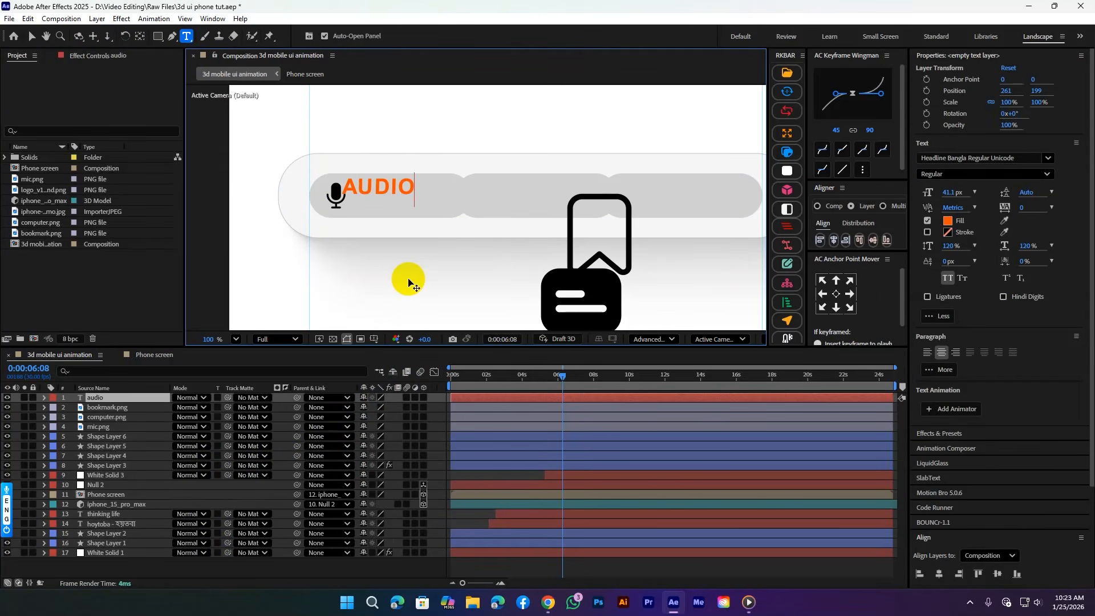
{"action": "key", "text": "Escape"}
{"action": "key", "text": "v"}
{"action": "mouse_move", "coordinate": [371, 196]}
{"action": "left_mouse_down"}
{"action": "mouse_move", "coordinate": [381, 215]}
{"action": "mouse_move", "coordinate": [385, 205]}
{"action": "left_mouse_up"}
Step: Set the audio text's fill colour to 323232 and nudge the text up and slightly right within the pill
{"action": "left_click", "coordinate": [947, 220]}
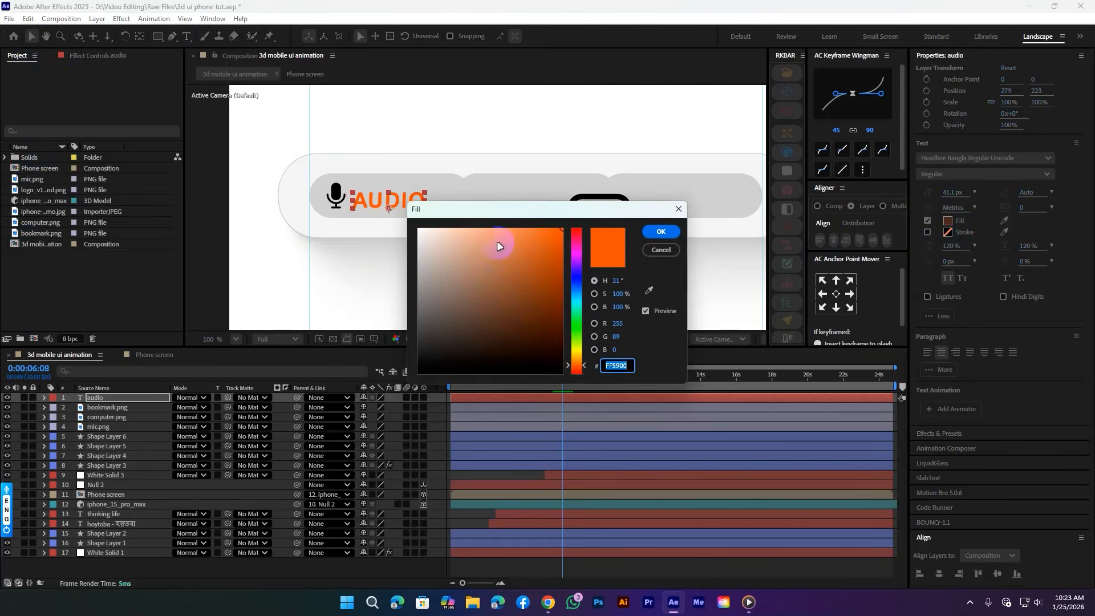
{"action": "left_click_drag", "start_coordinate": [508, 212], "coordinate": [532, 160]}
{"action": "left_click_drag", "start_coordinate": [455, 276], "coordinate": [437, 292]}
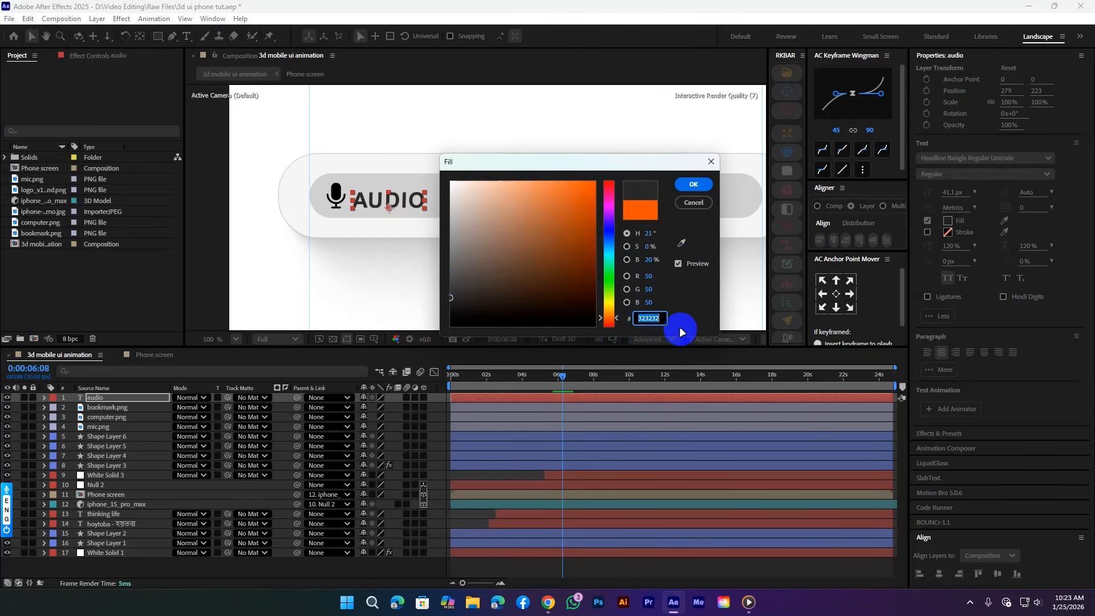
{"action": "left_click", "coordinate": [689, 183]}
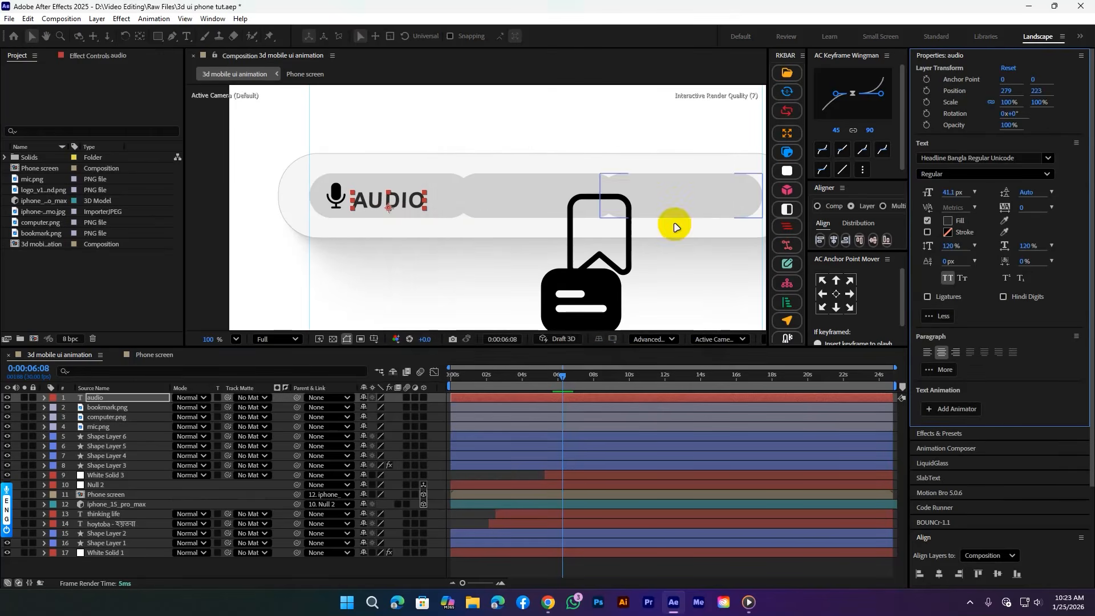
{"action": "left_click_drag", "start_coordinate": [379, 188], "coordinate": [384, 182]}
Step: Turn off All Caps for the audio text and capitalise only its first letter so it reads "Audio"
{"action": "left_click", "coordinate": [952, 282]}
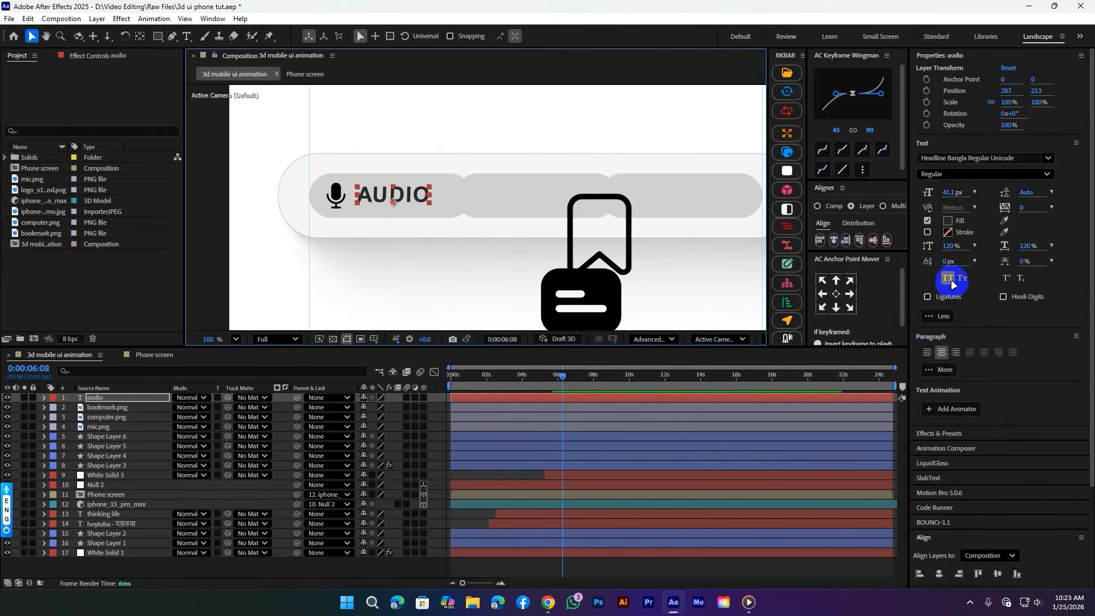
{"action": "left_click", "coordinate": [946, 282]}
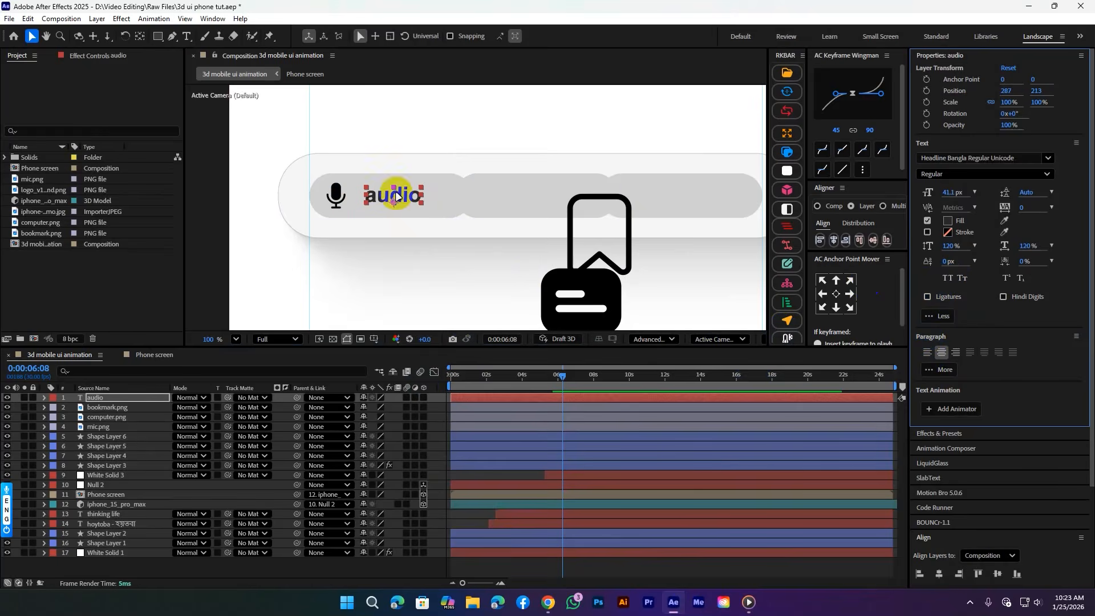
{"action": "double_click", "coordinate": [369, 200]}
{"action": "left_click", "coordinate": [379, 193]}
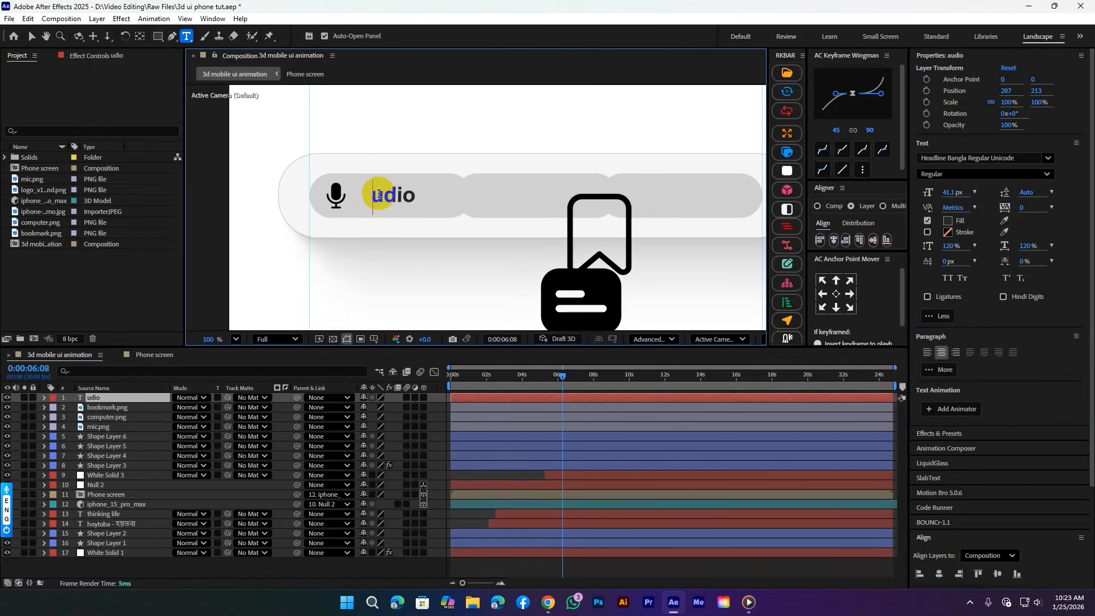
{"action": "type", "text": "A"}
{"action": "left_click", "coordinate": [31, 36]}
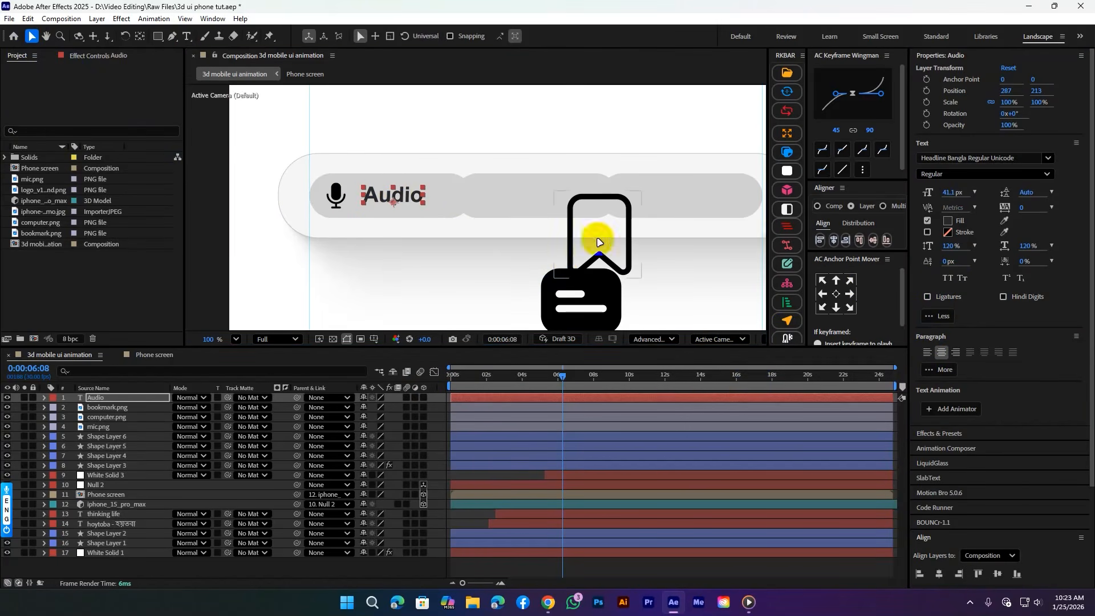
Step: Set the Audio text's font to Poppins SemiBold and centre its anchor point
{"action": "left_click", "coordinate": [1026, 158]}
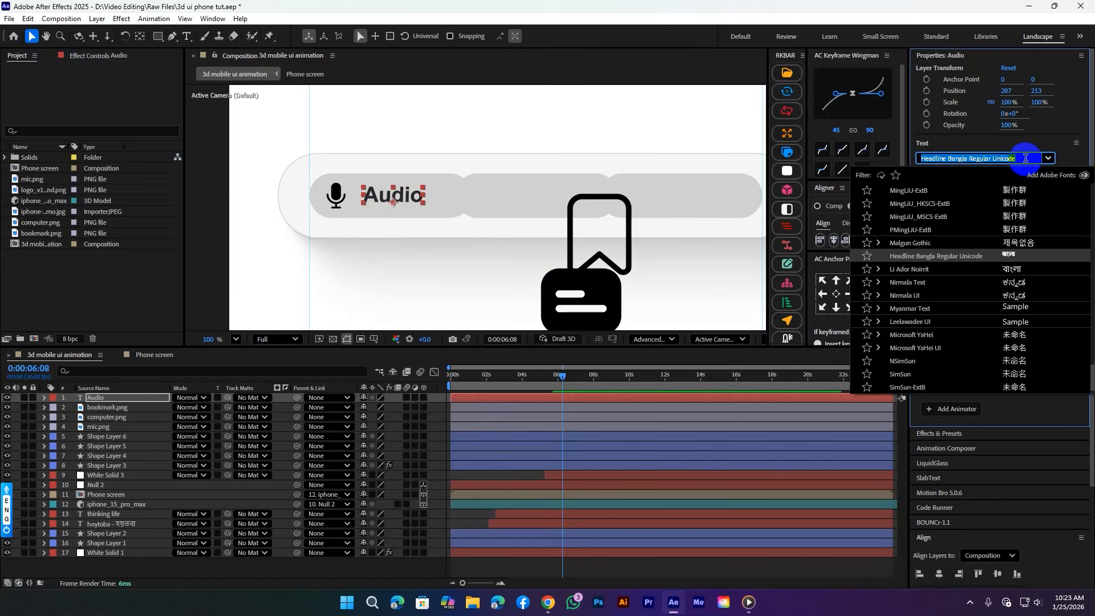
{"action": "type", "text": "pop"}
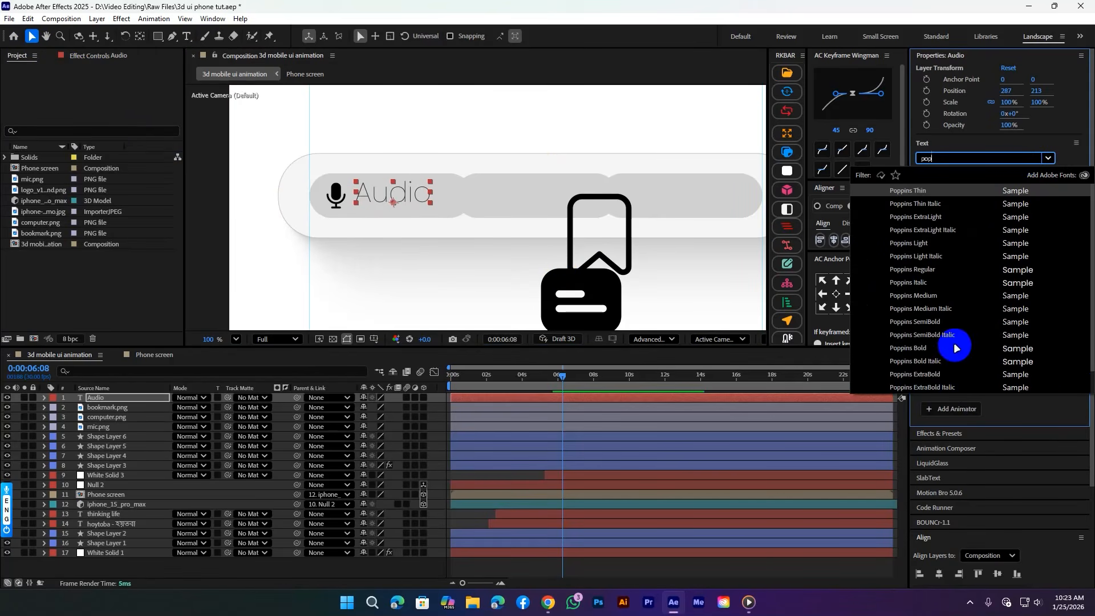
{"action": "left_click", "coordinate": [953, 323]}
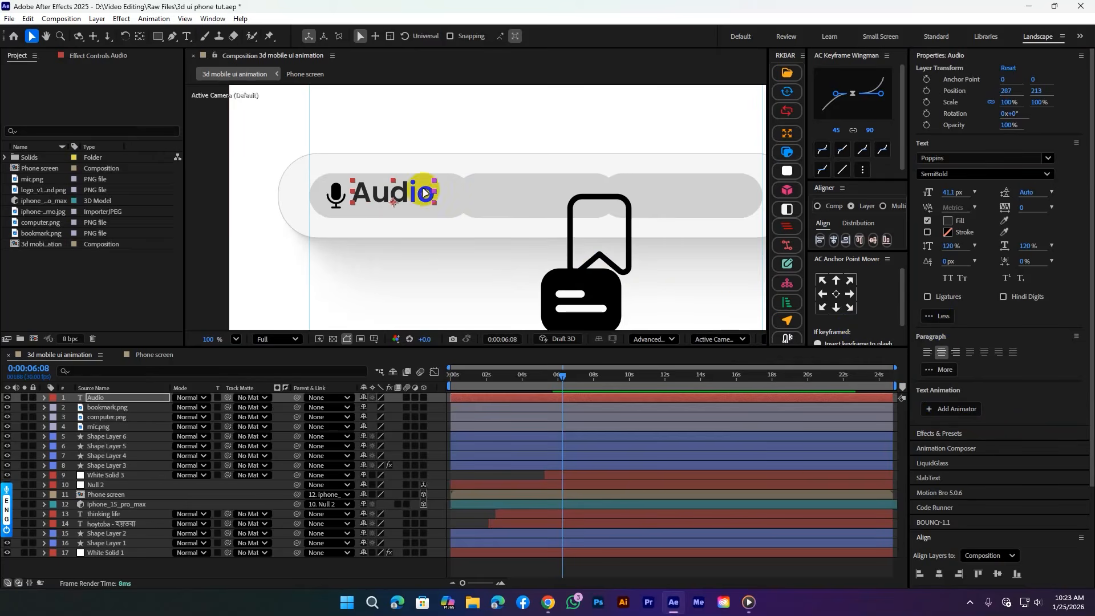
{"action": "left_click", "coordinate": [836, 294]}
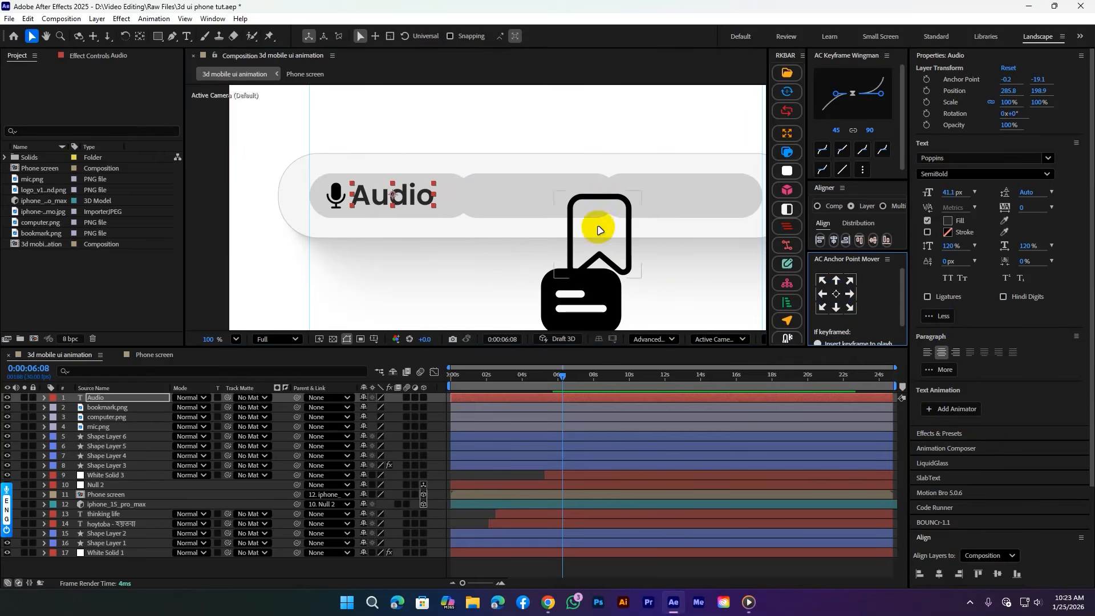
Step: Reduce the Audio text's font size to 29.1 px
{"action": "left_click", "coordinate": [395, 196]}
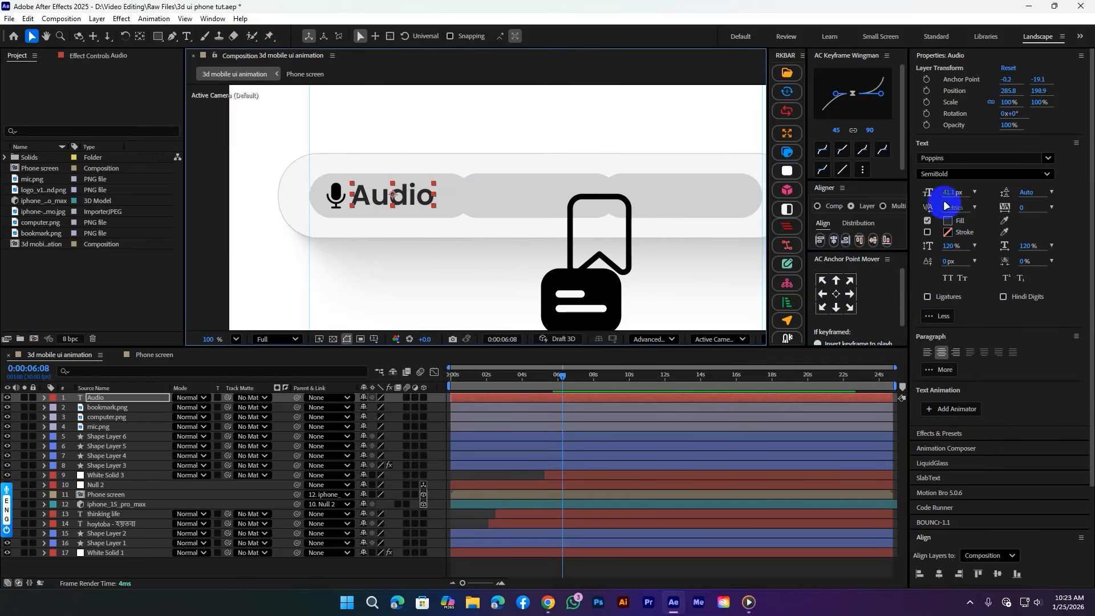
{"action": "left_click_drag", "start_coordinate": [948, 193], "coordinate": [932, 195]}
{"action": "left_click", "coordinate": [370, 194]}
Step: Apply a Fill effect to the mic icon and set its colour to 323232
{"action": "left_click", "coordinate": [338, 195]}
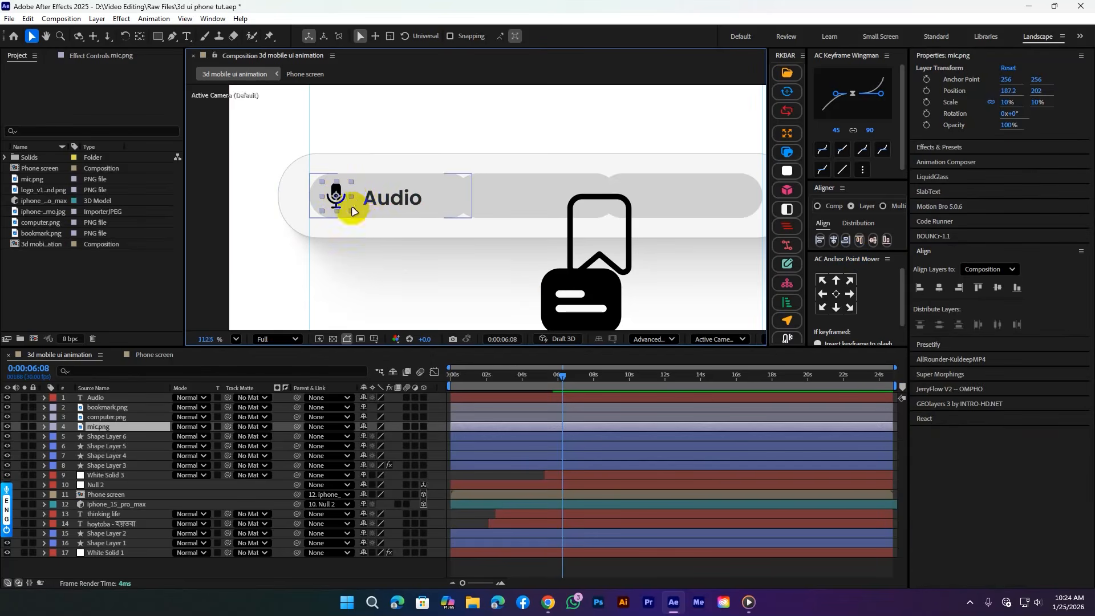
{"action": "scroll", "coordinate": [354, 199], "scroll_direction": "up", "scroll_amount": 3}
{"action": "key", "text": "ctrl+space"}
{"action": "type", "text": "fi"}
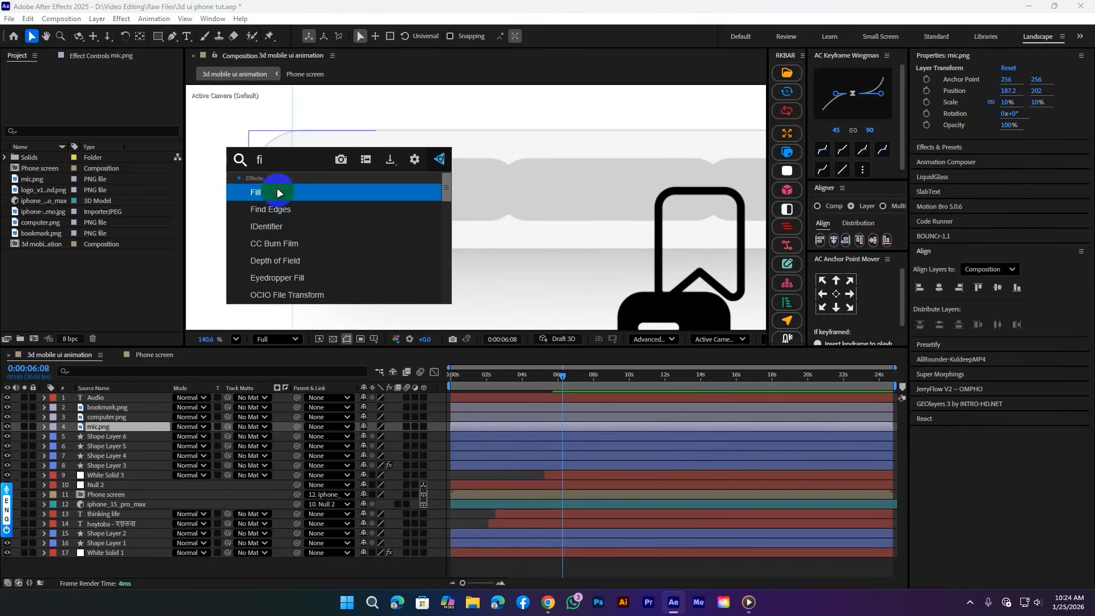
{"action": "left_click", "coordinate": [280, 193]}
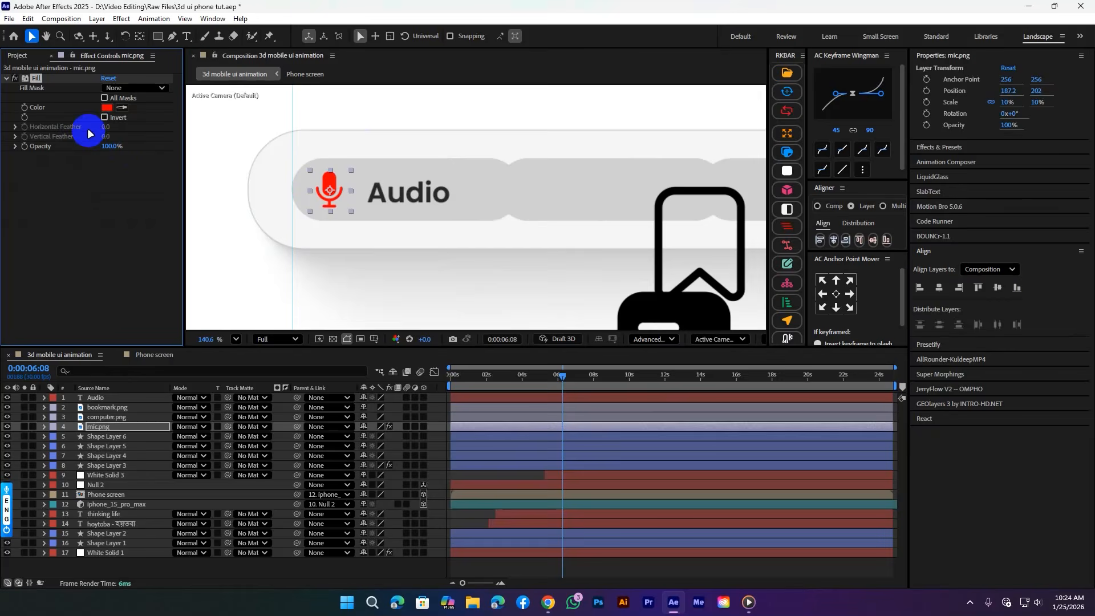
{"action": "left_click", "coordinate": [107, 107]}
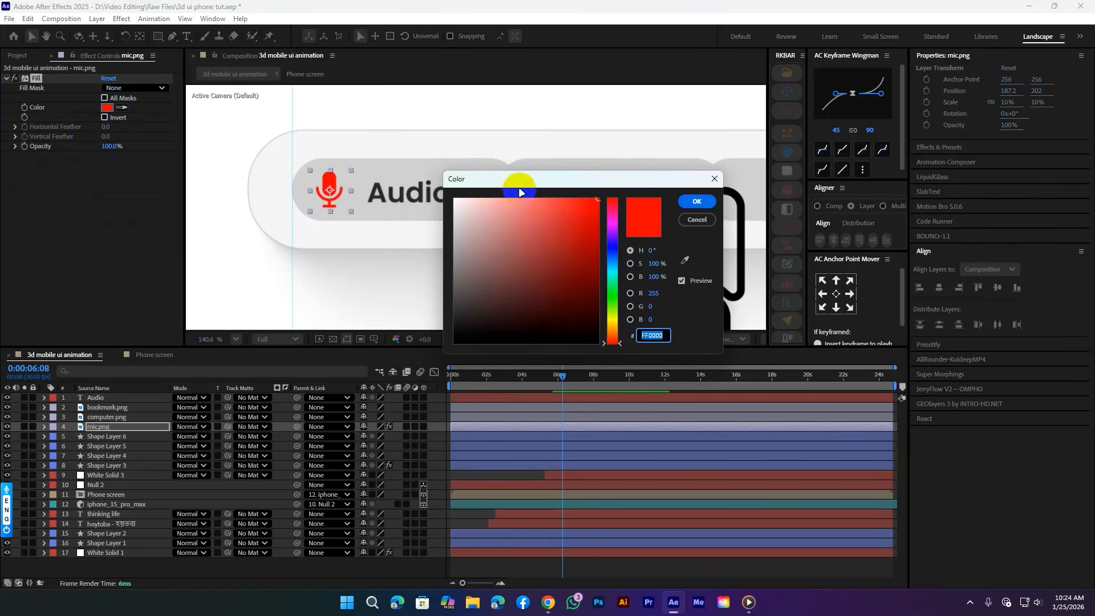
{"action": "left_click_drag", "start_coordinate": [520, 191], "coordinate": [564, 173]}
{"action": "type", "text": "323232"}
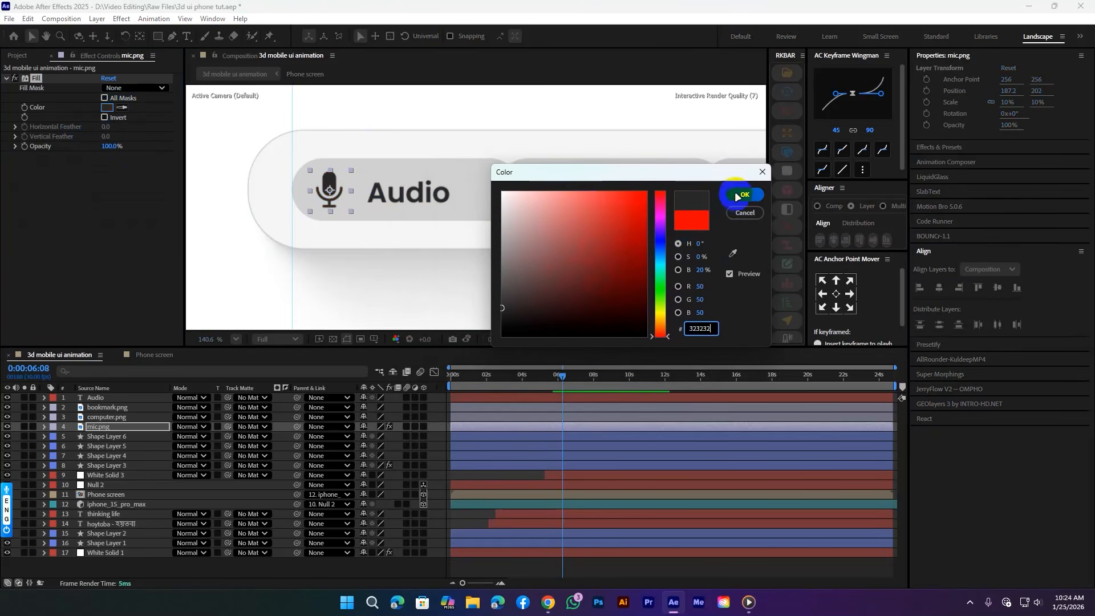
{"action": "left_click", "coordinate": [740, 195]}
Step: Set the first grey pill's width to 220 px and move it so its left end sits on the left vertical guide
{"action": "left_click", "coordinate": [410, 194]}
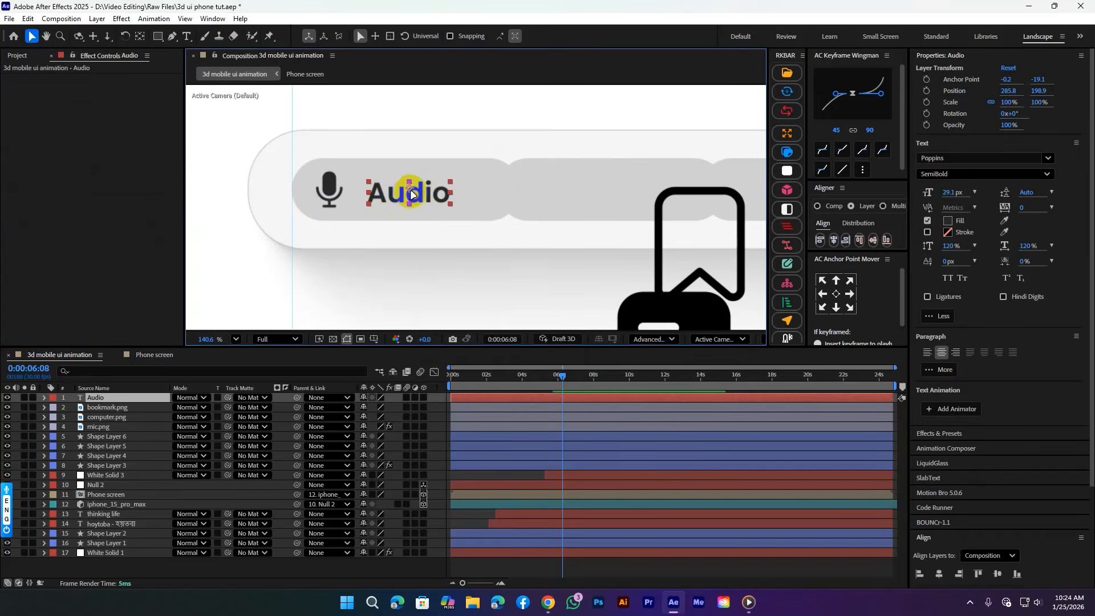
{"action": "left_click", "coordinate": [457, 195]}
{"action": "scroll", "coordinate": [468, 198], "scroll_direction": "down", "scroll_amount": 3}
{"action": "scroll", "coordinate": [482, 199], "scroll_direction": "up", "scroll_amount": 2}
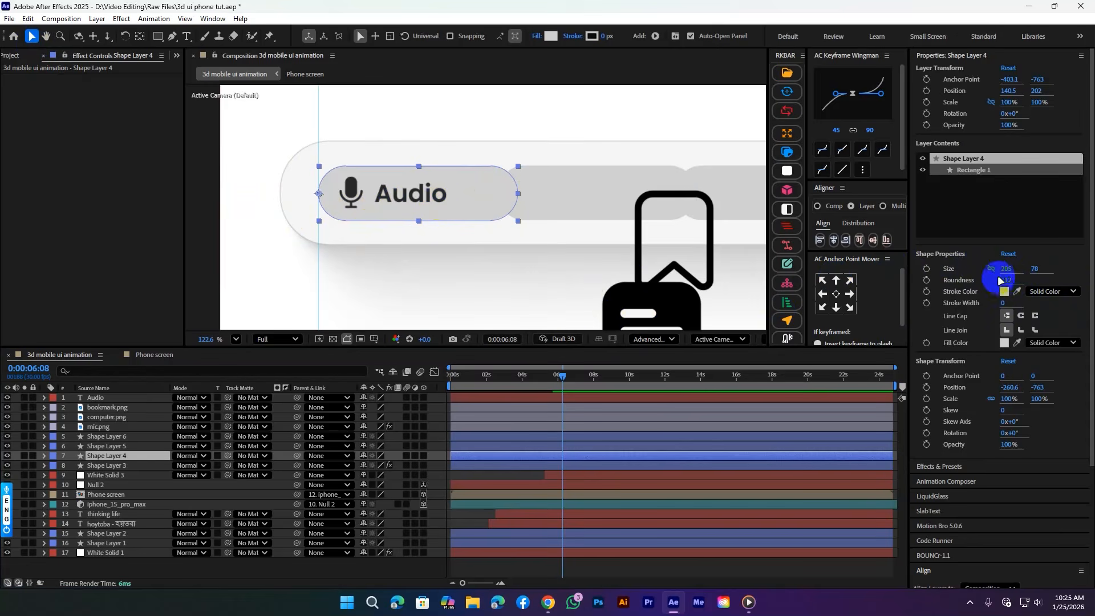
{"action": "left_click_drag", "start_coordinate": [1008, 270], "coordinate": [970, 276]}
{"action": "left_click_drag", "start_coordinate": [428, 207], "coordinate": [414, 203]}
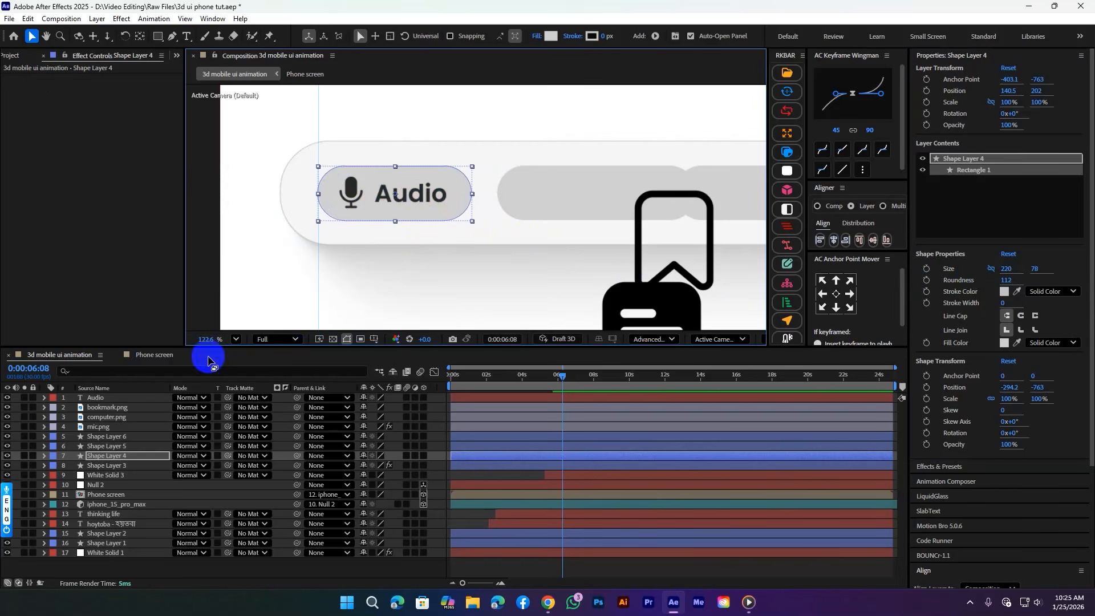
Step: Deselect all layers and save the project
{"action": "left_click", "coordinate": [296, 564]}
{"action": "scroll", "coordinate": [544, 221], "scroll_direction": "down", "scroll_amount": 4}
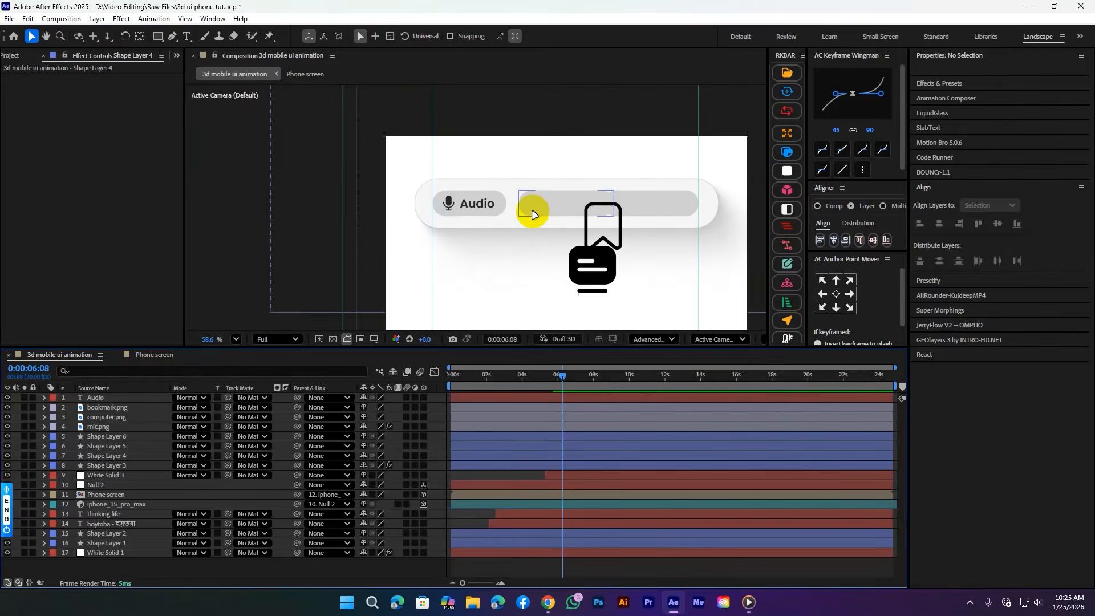
{"action": "key", "text": "s"}
{"action": "key", "text": "s"}
{"action": "key", "text": "ctrl+s"}
Step: Move the computer icon into the left end of the second grey pill and scale it to 10%
{"action": "scroll", "coordinate": [496, 195], "scroll_direction": "up", "scroll_amount": 2}
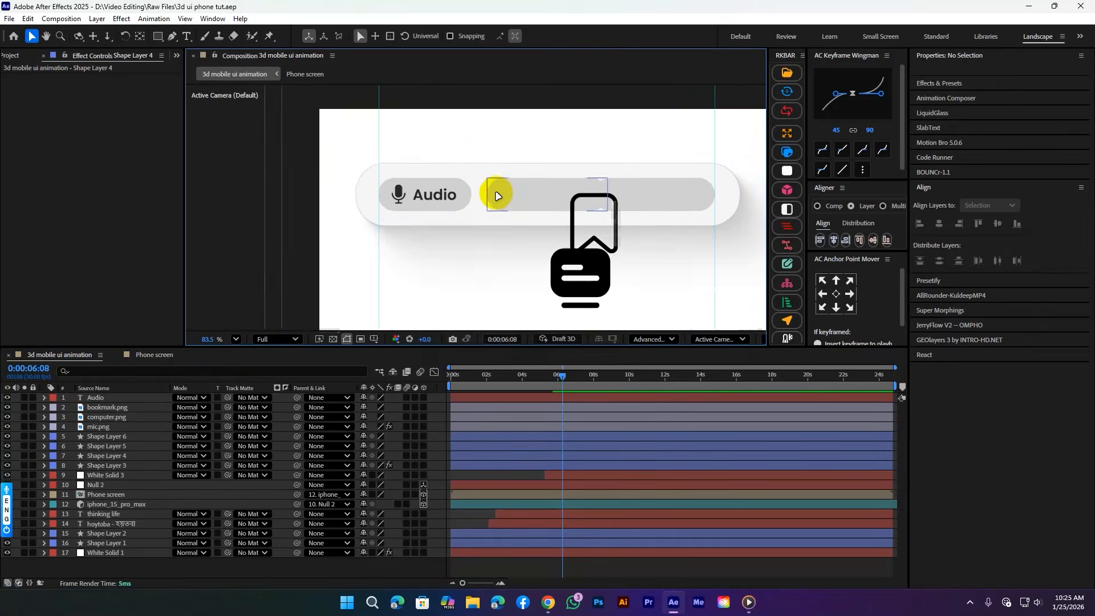
{"action": "scroll", "coordinate": [511, 198], "scroll_direction": "down", "scroll_amount": 4}
{"action": "scroll", "coordinate": [545, 208], "scroll_direction": "up", "scroll_amount": 4}
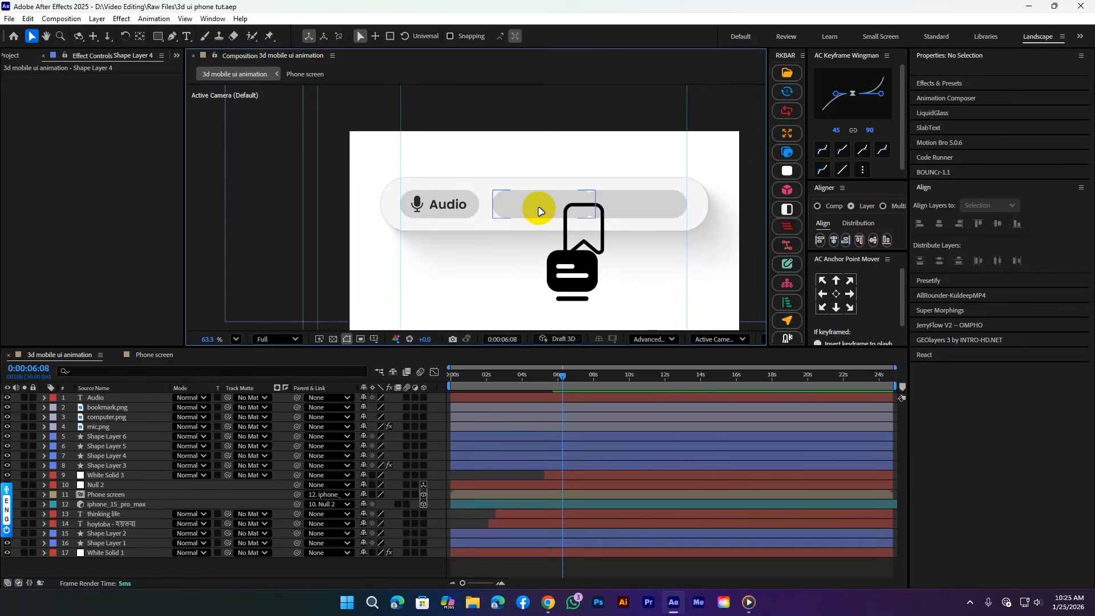
{"action": "left_click", "coordinate": [557, 213]}
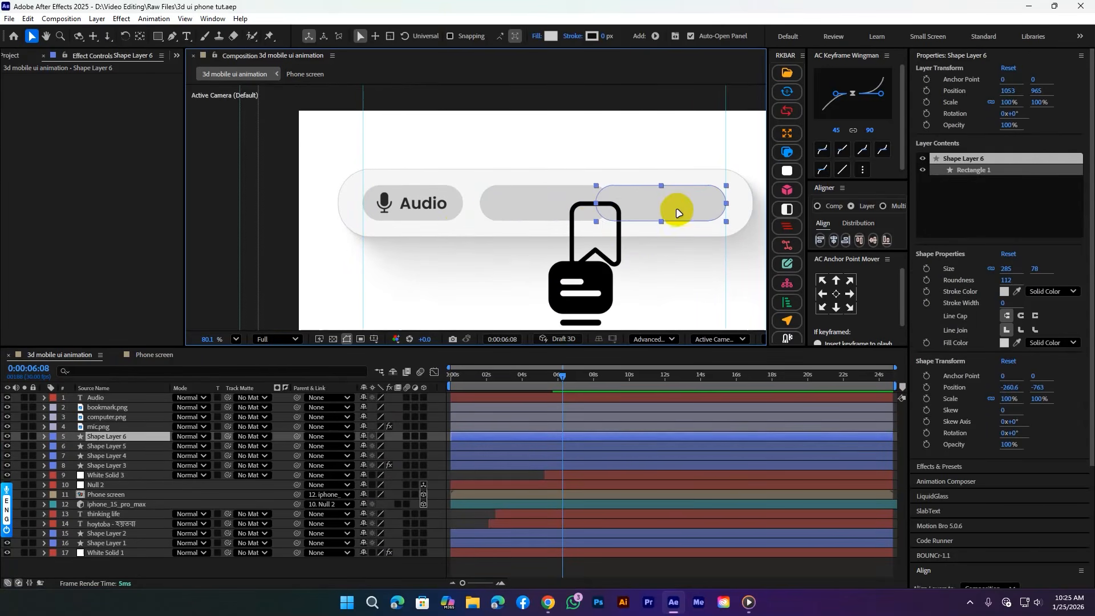
{"action": "left_click", "coordinate": [107, 417]}
{"action": "left_click_drag", "start_coordinate": [586, 284], "coordinate": [490, 203]}
{"action": "scroll", "coordinate": [536, 210], "scroll_direction": "up", "scroll_amount": 2}
{"action": "key", "text": "s"}
{"action": "left_click", "coordinate": [377, 427]}
{"action": "type", "text": "10"}
{"action": "key", "text": "Return"}
Step: Scale the bookmark icon to 10% and move it into the left end of the third grey pill
{"action": "left_click", "coordinate": [588, 247]}
{"action": "key", "text": "s"}
{"action": "left_click", "coordinate": [377, 417]}
{"action": "type", "text": "10"}
{"action": "key", "text": "Return"}
{"action": "left_click_drag", "start_coordinate": [628, 251], "coordinate": [667, 209]}
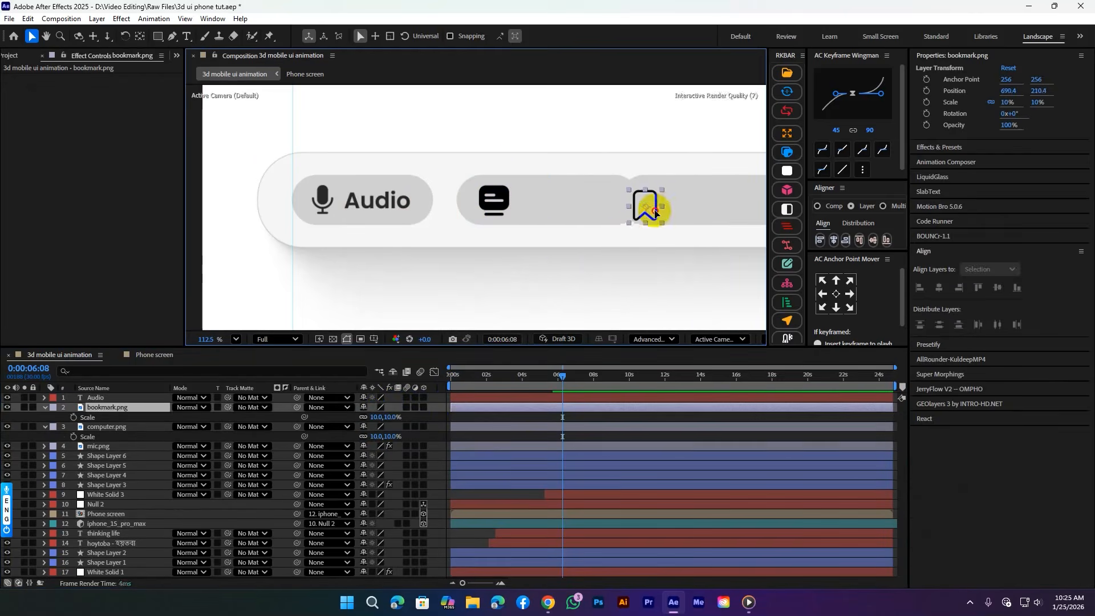
Step: Duplicate the Audio label, place the copy in the second grey pill and change its text to "Blog"
{"action": "key", "text": "ctrl+d"}
{"action": "left_click_drag", "start_coordinate": [390, 201], "coordinate": [574, 200]}
{"action": "double_click", "coordinate": [574, 199]}
{"action": "type", "text": "V"}
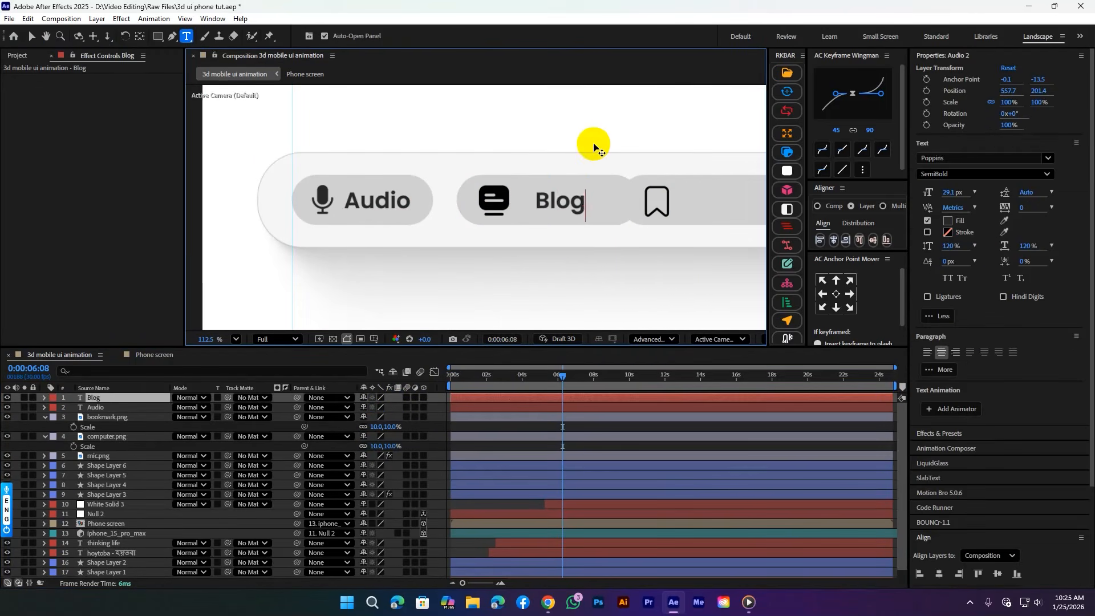
Step: Vertically centre the Blog label and the computer icon on the second grey pill
{"action": "left_click", "coordinate": [31, 36]}
{"action": "left_click", "coordinate": [505, 218], "text": "shift"}
{"action": "left_click", "coordinate": [872, 240]}
{"action": "left_click", "coordinate": [492, 205]}
{"action": "left_click", "coordinate": [467, 213], "text": "shift"}
{"action": "left_click", "coordinate": [873, 240]}
{"action": "left_click", "coordinate": [741, 447]}
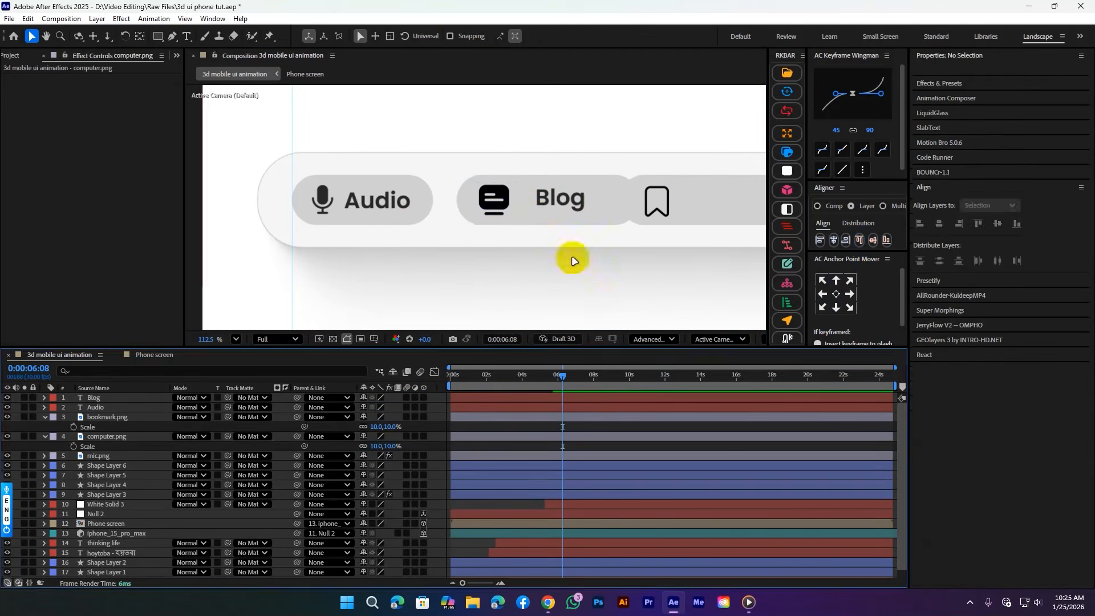
Step: Move the Blog label closer to the computer icon and narrow the second grey pill to 209 px
{"action": "left_click", "coordinate": [507, 202]}
{"action": "left_click_drag", "start_coordinate": [557, 190], "coordinate": [540, 190]}
{"action": "left_click", "coordinate": [606, 218]}
{"action": "left_click_drag", "start_coordinate": [1006, 268], "coordinate": [969, 269]}
{"action": "left_click_drag", "start_coordinate": [592, 204], "coordinate": [576, 204]}
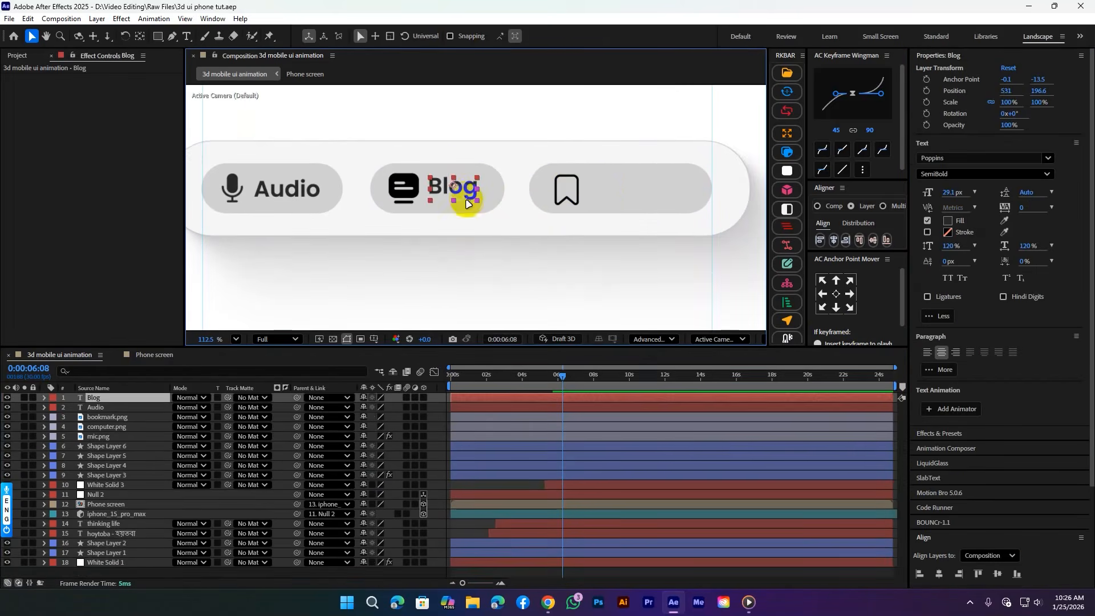
Step: Copy the Blog label into the third grey pill, change its text to "Bookmark" and place it beside the bookmark icon
{"action": "double_click", "coordinate": [623, 187]}
{"action": "type", "text": "Bookmark"}
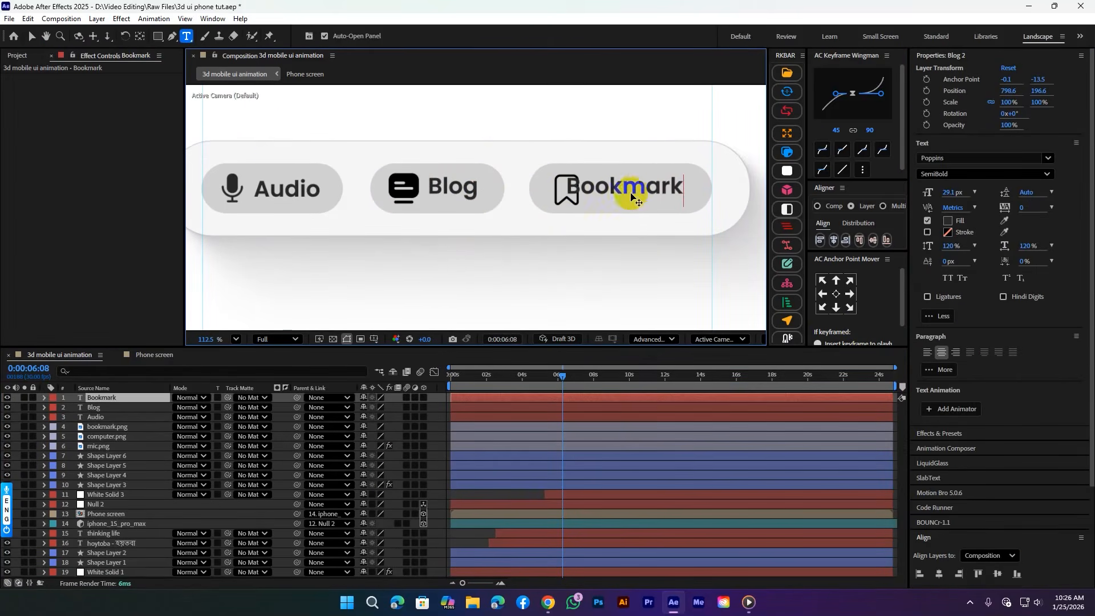
{"action": "left_click", "coordinate": [31, 36]}
{"action": "left_click_drag", "start_coordinate": [648, 184], "coordinate": [658, 183]}
{"action": "left_click_drag", "start_coordinate": [566, 192], "coordinate": [564, 191]}
Step: Unlink the third grey pill's size proportions, widen it to 303 px and move its right end to the right vertical guide
{"action": "left_click", "coordinate": [560, 262]}
{"action": "left_click", "coordinate": [540, 465]}
{"action": "left_click", "coordinate": [539, 456]}
{"action": "left_click_drag", "start_coordinate": [1006, 268], "coordinate": [1017, 268]}
{"action": "key", "text": "ctrl+z"}
{"action": "left_click", "coordinate": [991, 269]}
{"action": "left_click_drag", "start_coordinate": [591, 203], "coordinate": [584, 202]}
Step: Vertically centre the bookmark icon and the Bookmark label on the third grey pill and deselect all layers
{"action": "left_click", "coordinate": [626, 185]}
{"action": "left_click", "coordinate": [504, 456], "text": "ctrl"}
{"action": "left_click", "coordinate": [873, 240]}
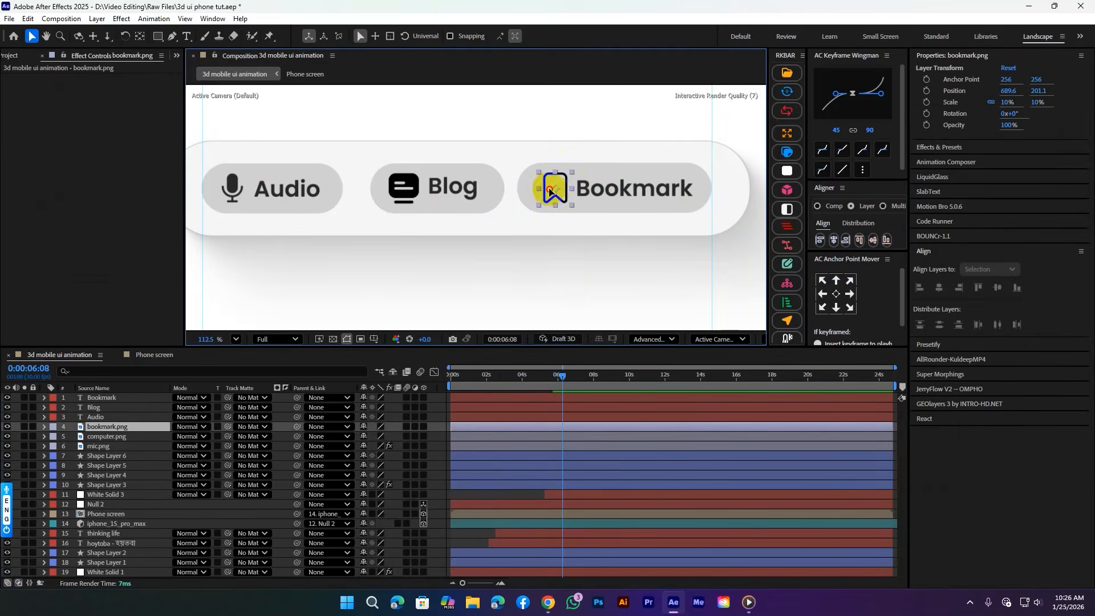
{"action": "left_click", "coordinate": [518, 496]}
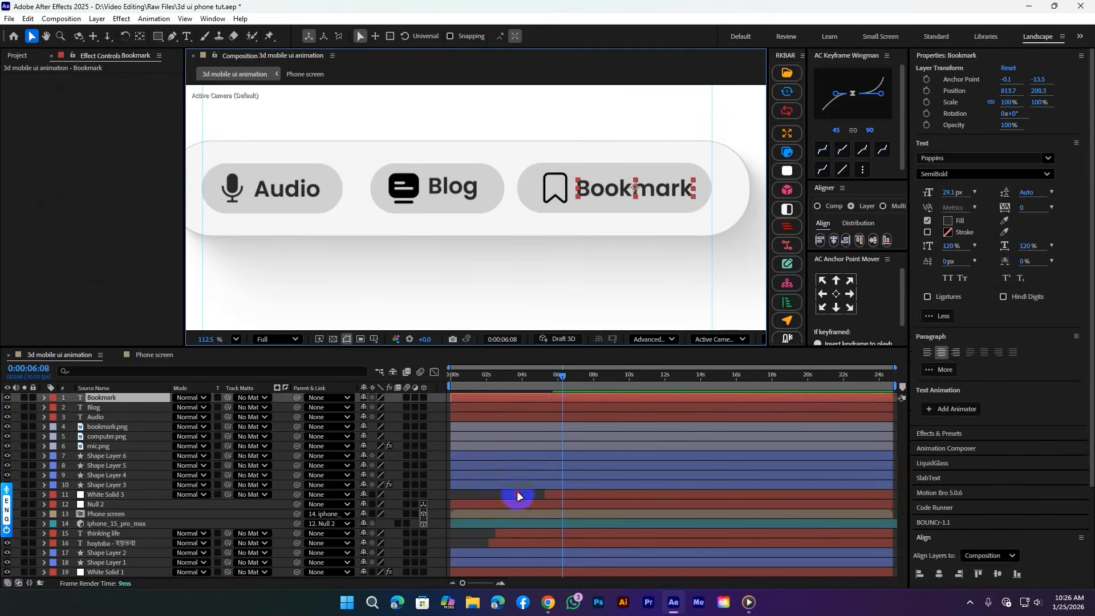
{"action": "scroll", "coordinate": [501, 154], "scroll_direction": "down", "scroll_amount": 3}
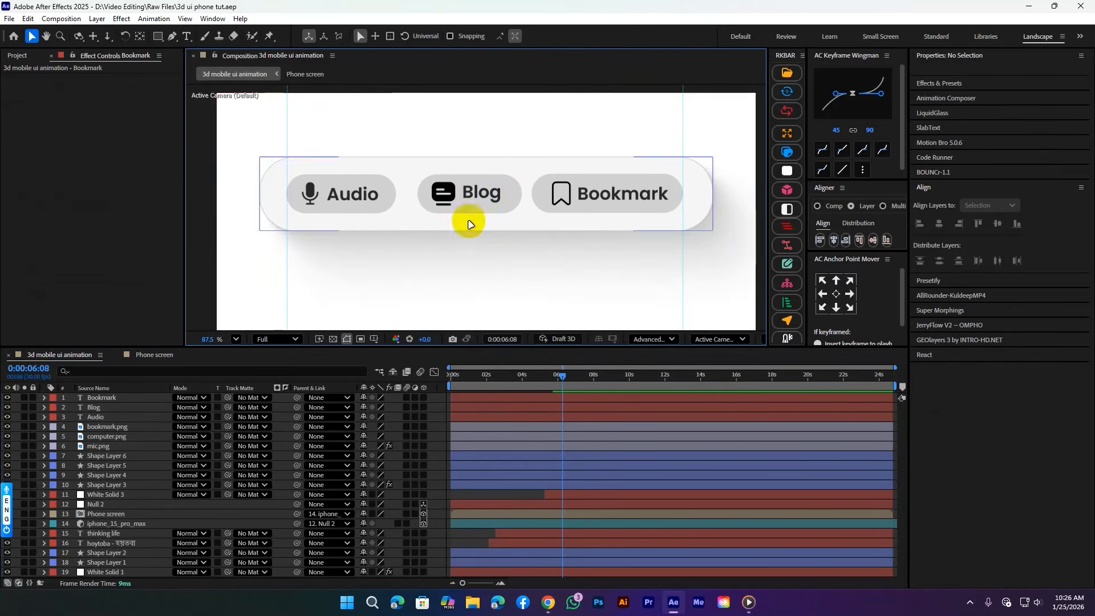
{"action": "left_click", "coordinate": [312, 360]}
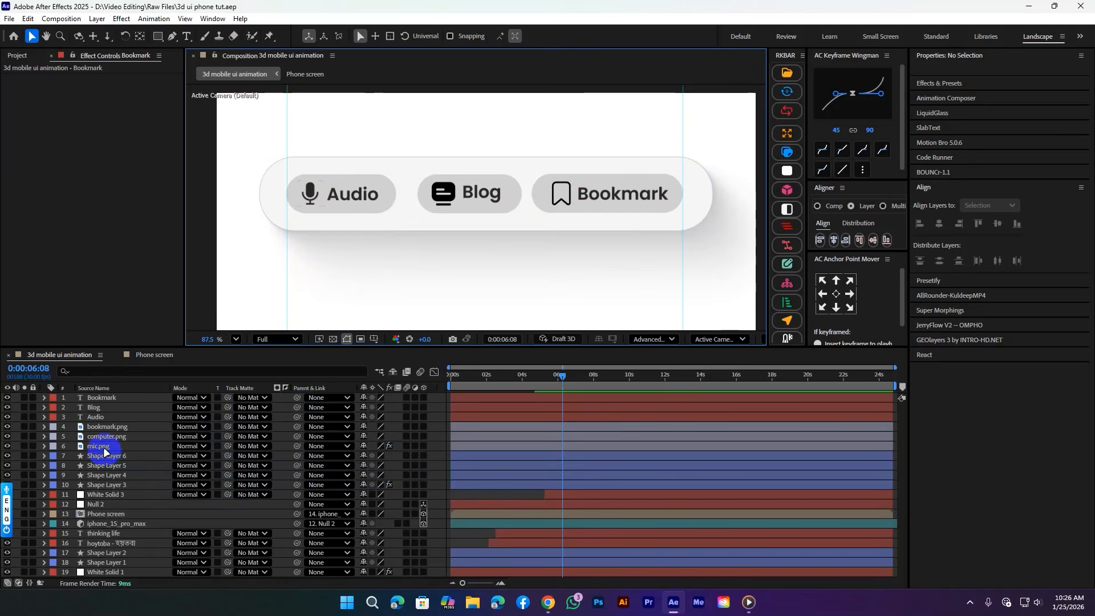
Step: Parent the mic icon and Audio label to the first pill's shape layer and rename that layer "audio pannel"
{"action": "left_click", "coordinate": [100, 447]}
{"action": "left_click", "coordinate": [100, 417], "text": "ctrl"}
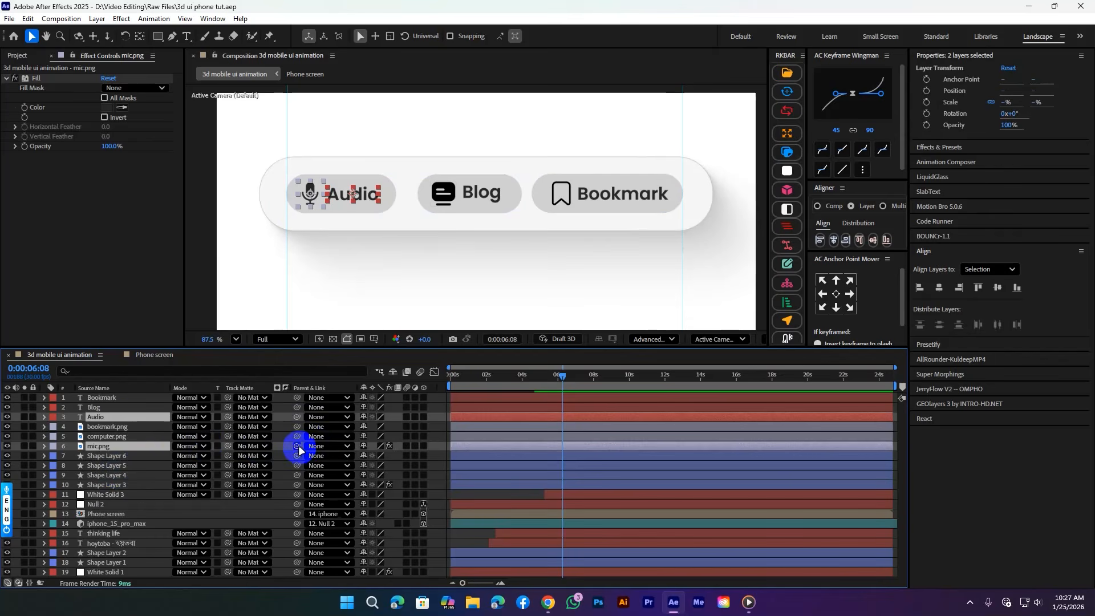
{"action": "left_click_drag", "start_coordinate": [298, 447], "coordinate": [157, 477]}
{"action": "left_click", "coordinate": [156, 477]}
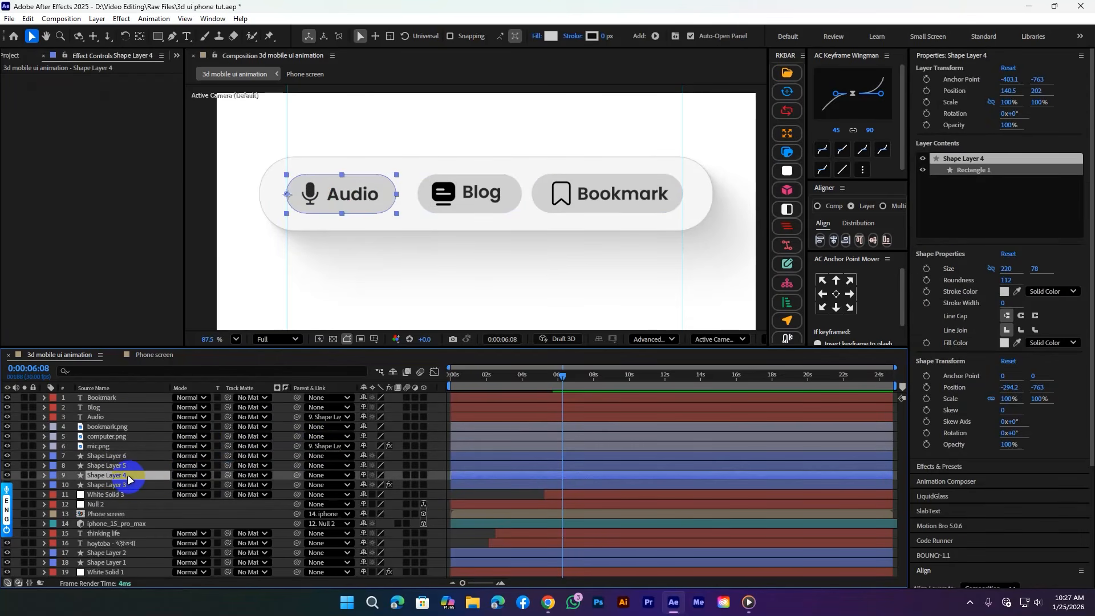
{"action": "key", "text": "Return"}
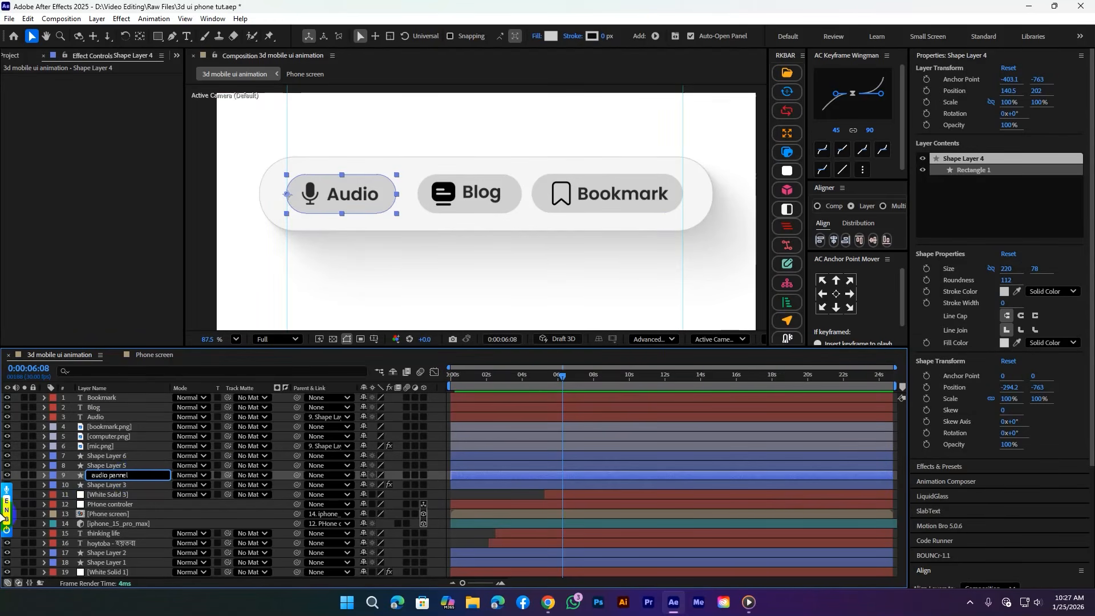
{"action": "type", "text": "audio pannel"}
{"action": "key", "text": "Return"}
{"action": "right_click", "coordinate": [112, 476]}
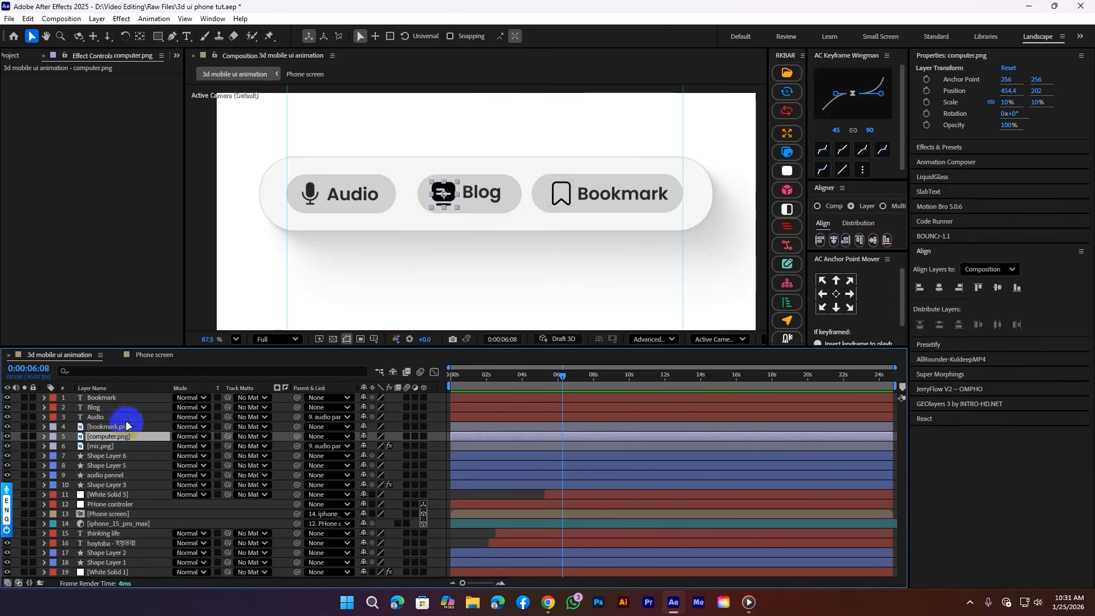
Step: Parent the computer icon and Blog label to the second pill's shape layer and rename that layer "blog pannel"
{"action": "left_click", "coordinate": [114, 407], "text": "ctrl"}
{"action": "left_click_drag", "start_coordinate": [294, 407], "coordinate": [118, 466]}
{"action": "left_click", "coordinate": [119, 466]}
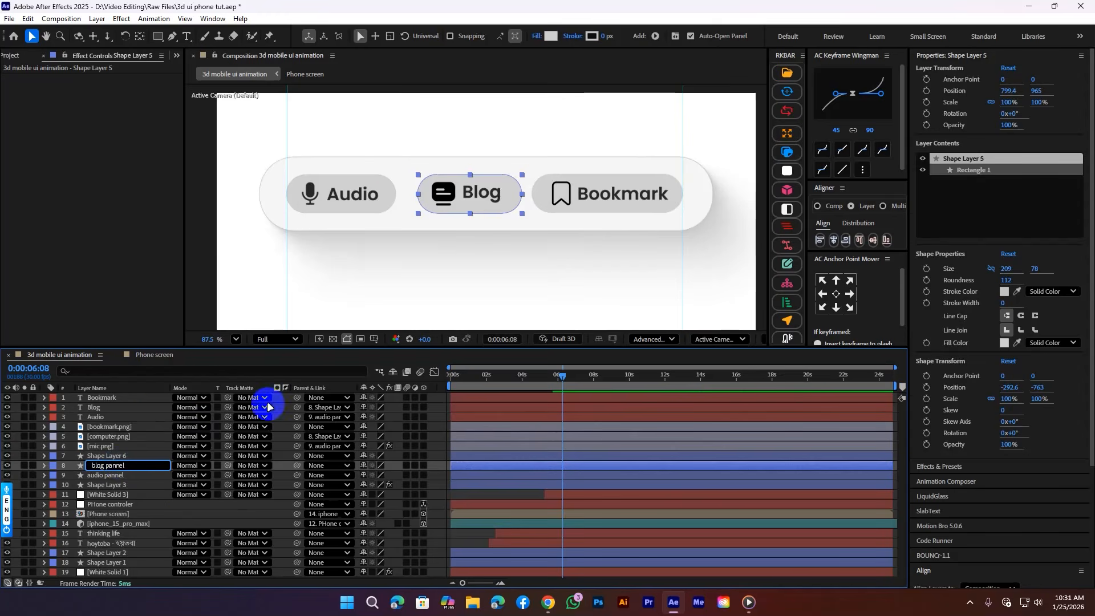
Step: Parent the bookmark icon and Bookmark label to the third pill's shape layer and rename that layer "bookmark pannel"
{"action": "left_click", "coordinate": [128, 428]}
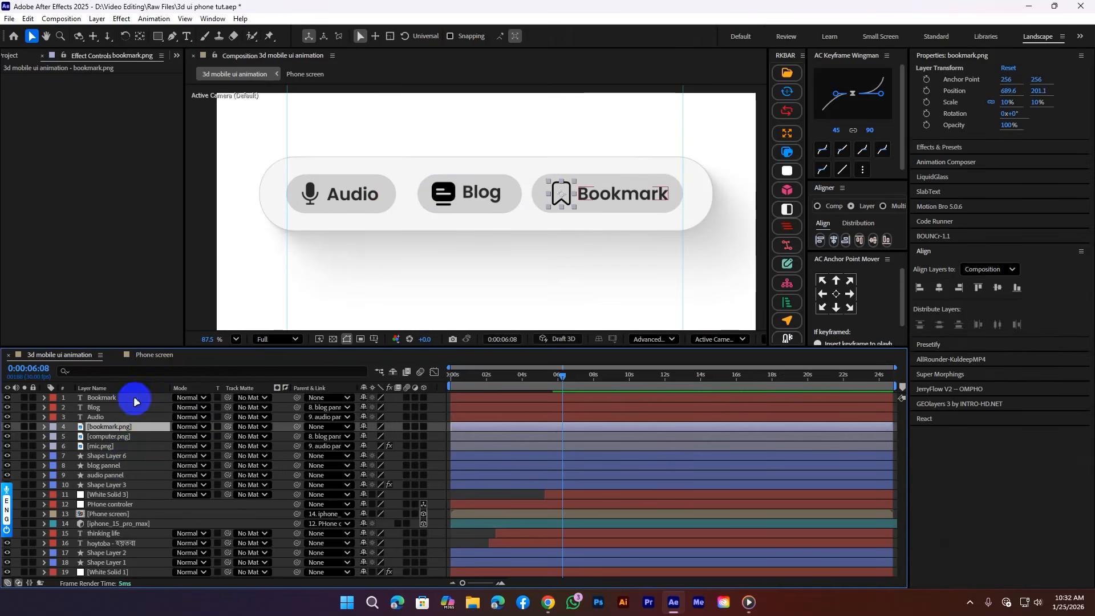
{"action": "left_click", "coordinate": [135, 400], "text": "ctrl"}
{"action": "left_click_drag", "start_coordinate": [293, 396], "coordinate": [150, 456]}
{"action": "left_click", "coordinate": [151, 461]}
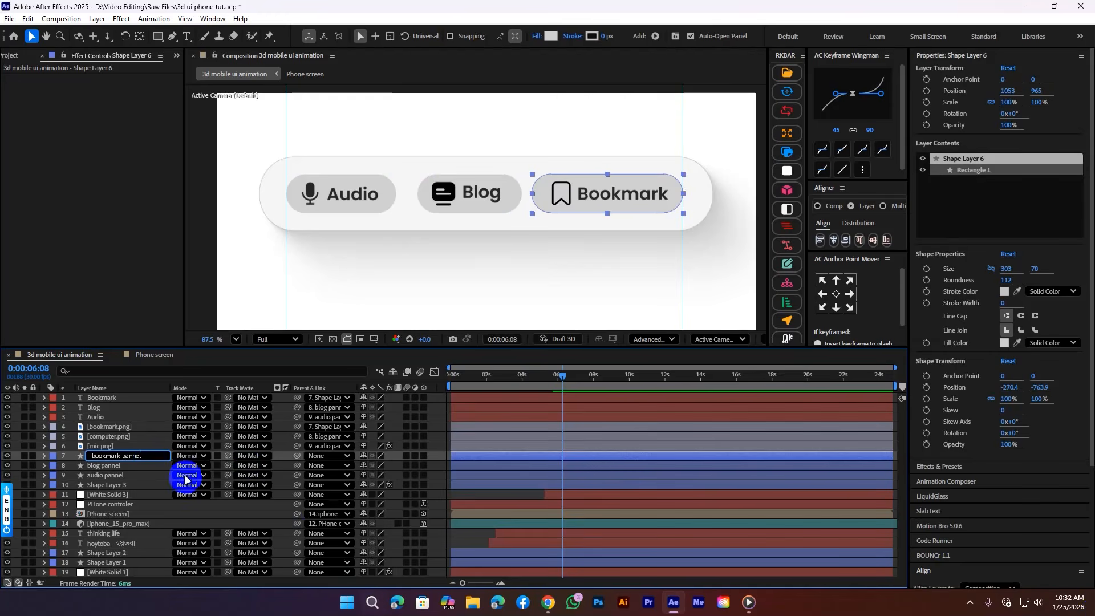
{"action": "left_click", "coordinate": [147, 465]}
{"action": "scroll", "coordinate": [554, 299], "scroll_direction": "down", "scroll_amount": 2}
{"action": "scroll", "coordinate": [553, 297], "scroll_direction": "down", "scroll_amount": 2}
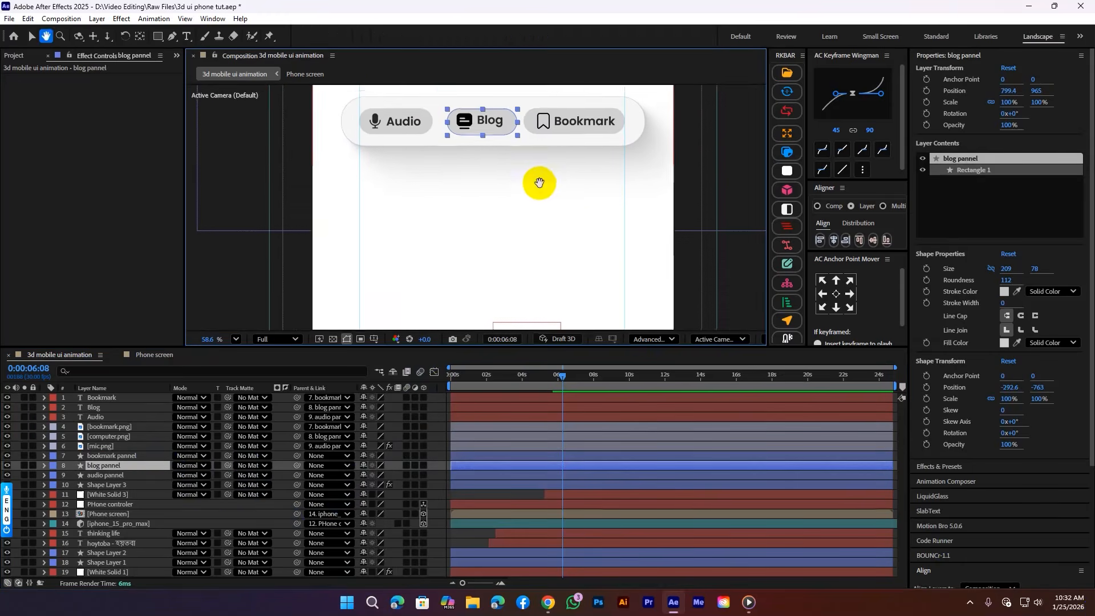
{"action": "left_click", "coordinate": [325, 237]}
{"action": "left_click_drag", "start_coordinate": [419, 158], "coordinate": [464, 128]}
{"action": "scroll", "coordinate": [457, 149], "scroll_direction": "down", "scroll_amount": 1}
{"action": "mouse_move", "coordinate": [447, 181]}
{"action": "left_mouse_down"}
{"action": "mouse_move", "coordinate": [462, 157]}
{"action": "mouse_move", "coordinate": [469, 197]}
{"action": "mouse_move", "coordinate": [458, 195]}
{"action": "left_mouse_up"}
{"action": "scroll", "coordinate": [460, 176], "scroll_direction": "down", "scroll_amount": 1}
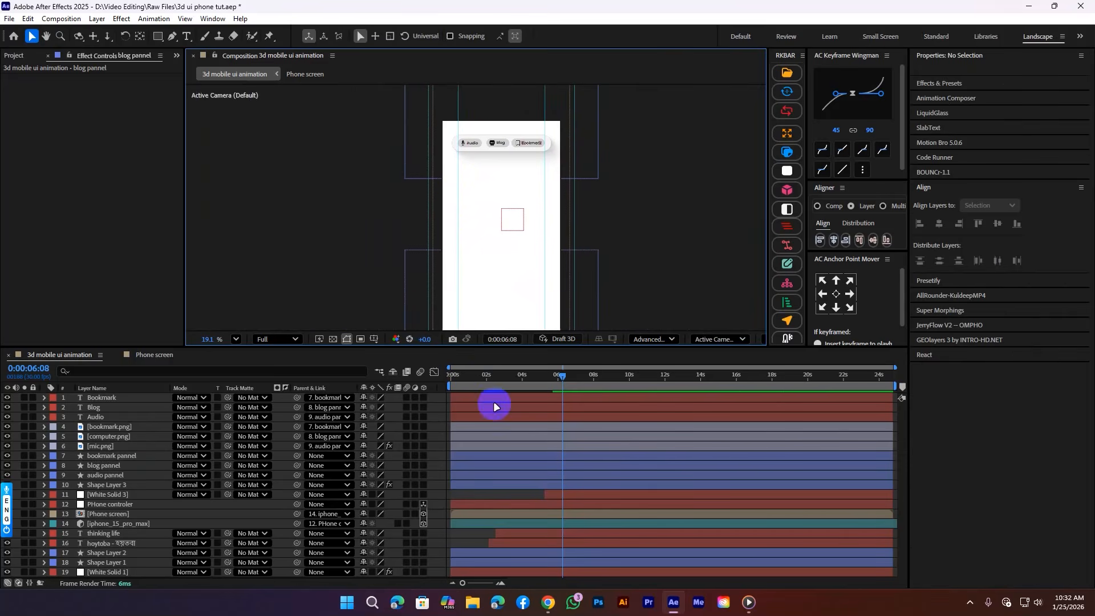
{"action": "left_click", "coordinate": [527, 372]}
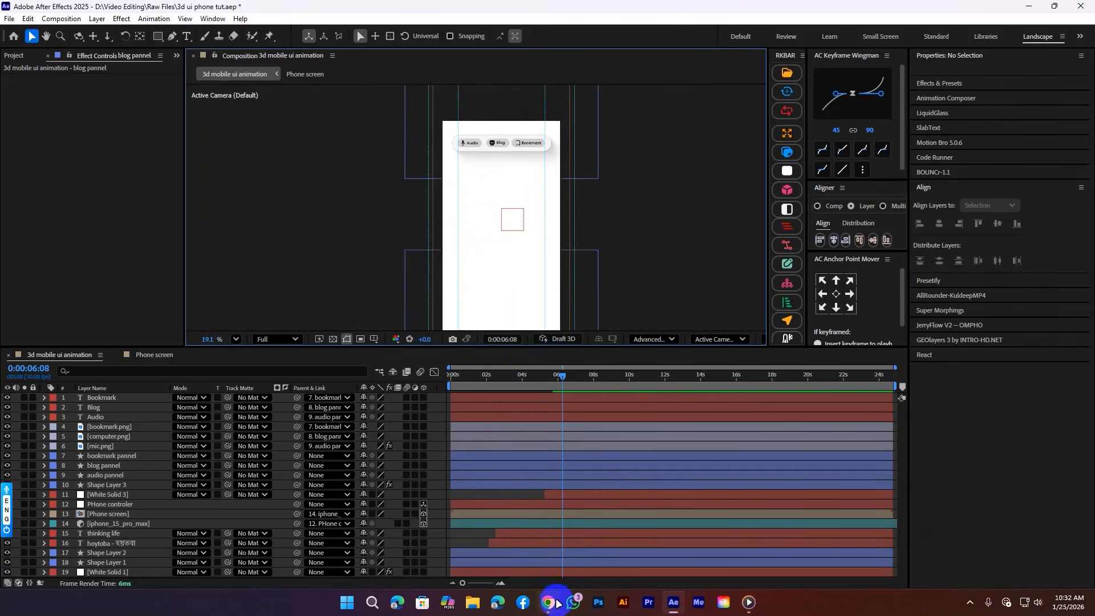
Step: Switch to Media Player and examine how the album covers are laid out and scroll beneath the pills in the reference video
{"action": "left_click", "coordinate": [749, 602]}
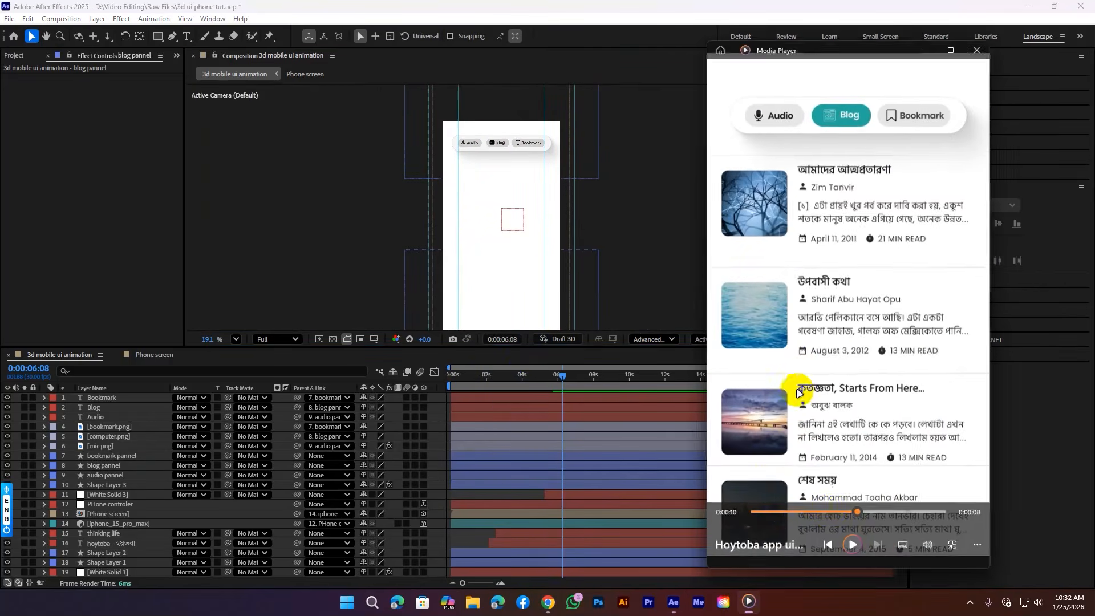
{"action": "left_click", "coordinate": [832, 511]}
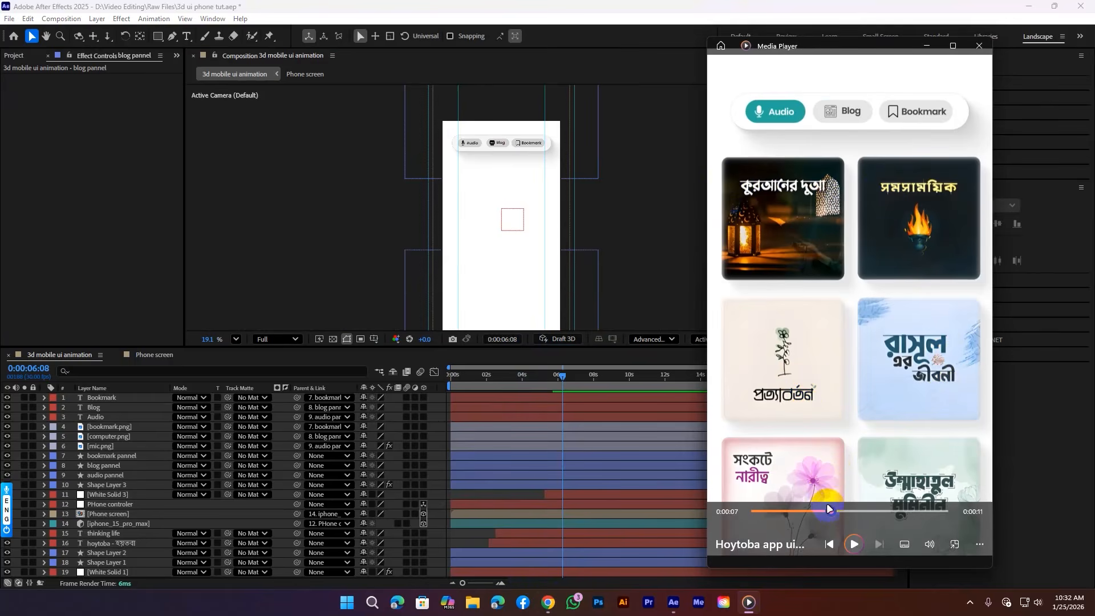
{"action": "left_click_drag", "start_coordinate": [832, 512], "coordinate": [849, 511]}
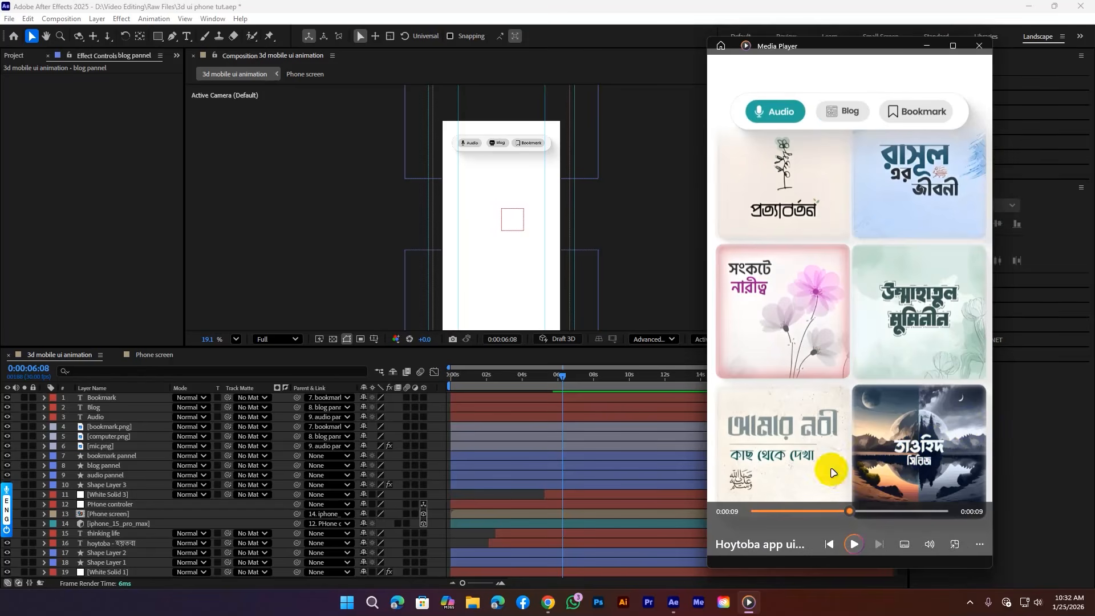
{"action": "left_click", "coordinate": [850, 511]}
{"action": "left_click", "coordinate": [1059, 442]}
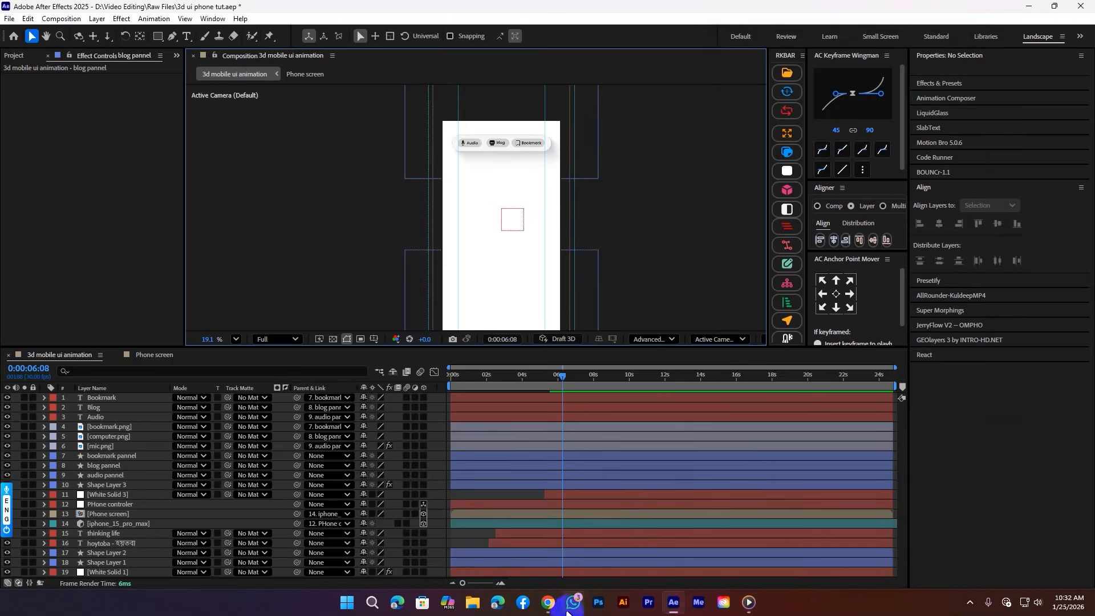
Step: Switch to Chrome and bring up the hoytoba.com Media Albums page
{"action": "left_click", "coordinate": [549, 602]}
{"action": "left_click", "coordinate": [85, 12]}
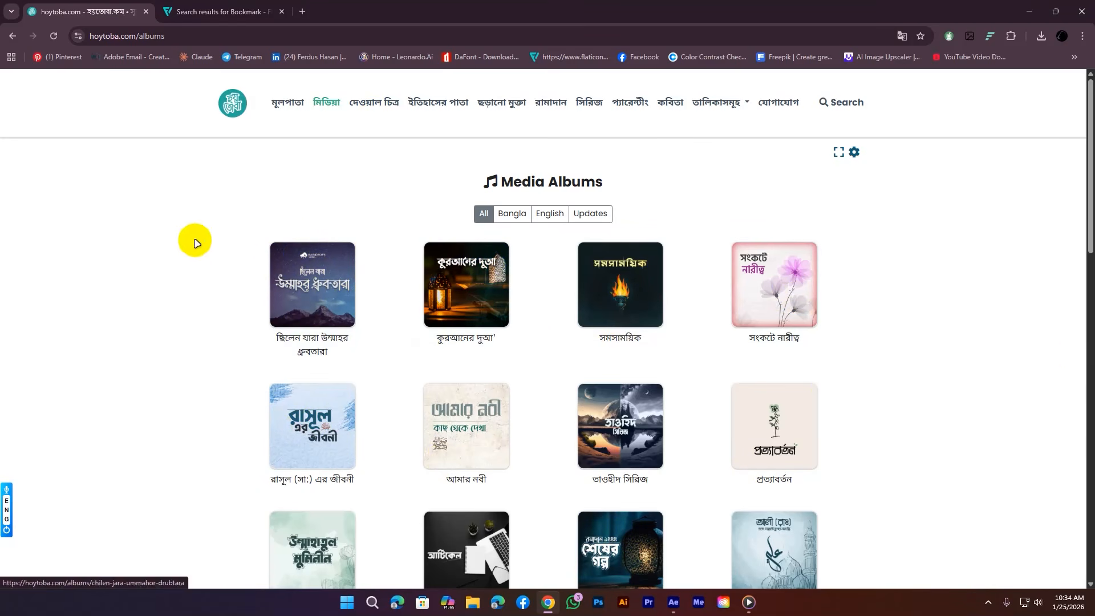
Step: Capture a screenshot of the first album cover and dismiss the Snipping Tool notification
{"action": "key", "text": "super+shift+s"}
{"action": "left_click_drag", "start_coordinate": [268, 241], "coordinate": [376, 354]}
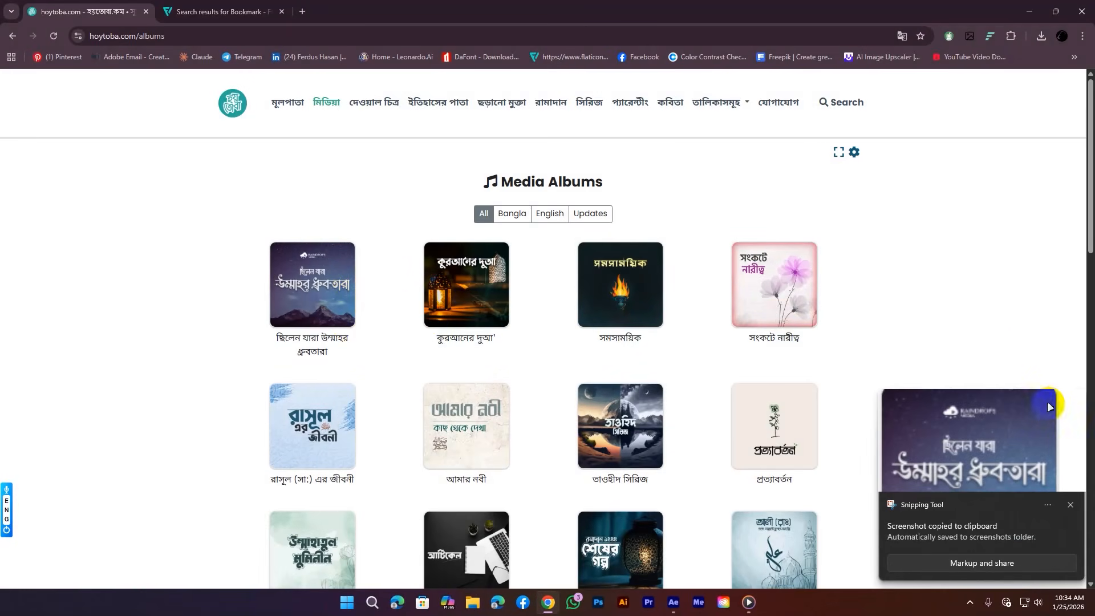
{"action": "left_click", "coordinate": [1049, 404]}
{"action": "left_click", "coordinate": [998, 406]}
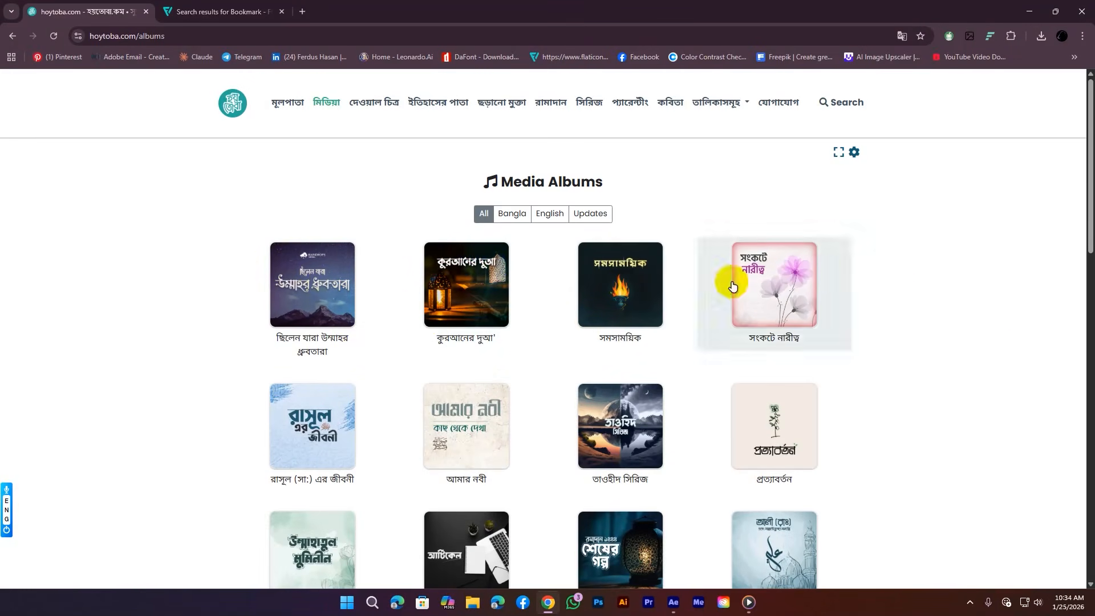
Step: Open the first album's cover image in a new tab and save it as chilen-jara-ummahor-drubtara.png
{"action": "right_click", "coordinate": [294, 268]}
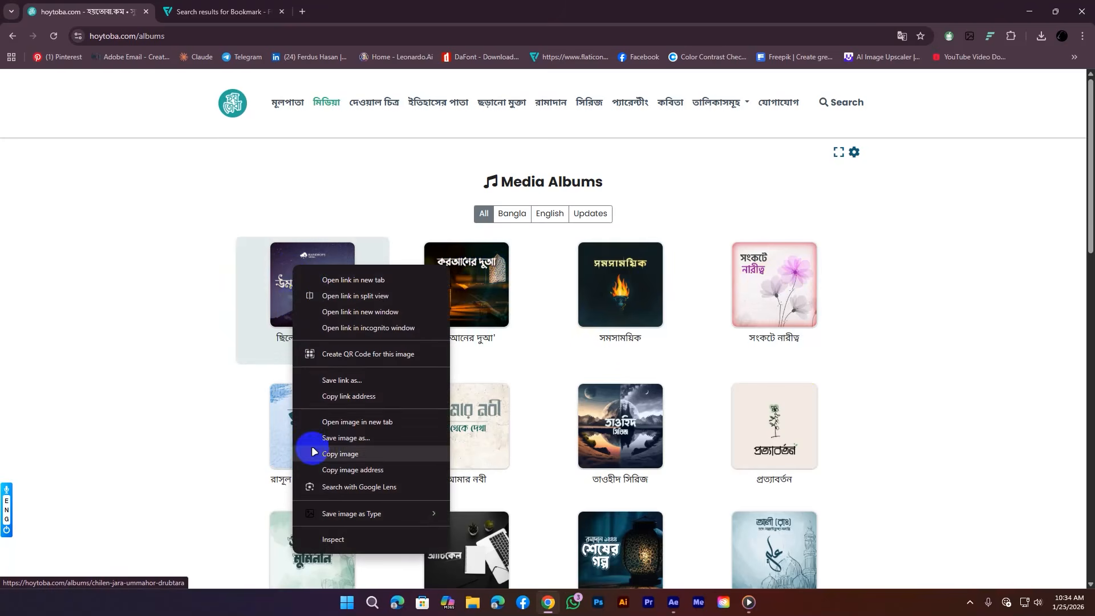
{"action": "left_click", "coordinate": [372, 422]}
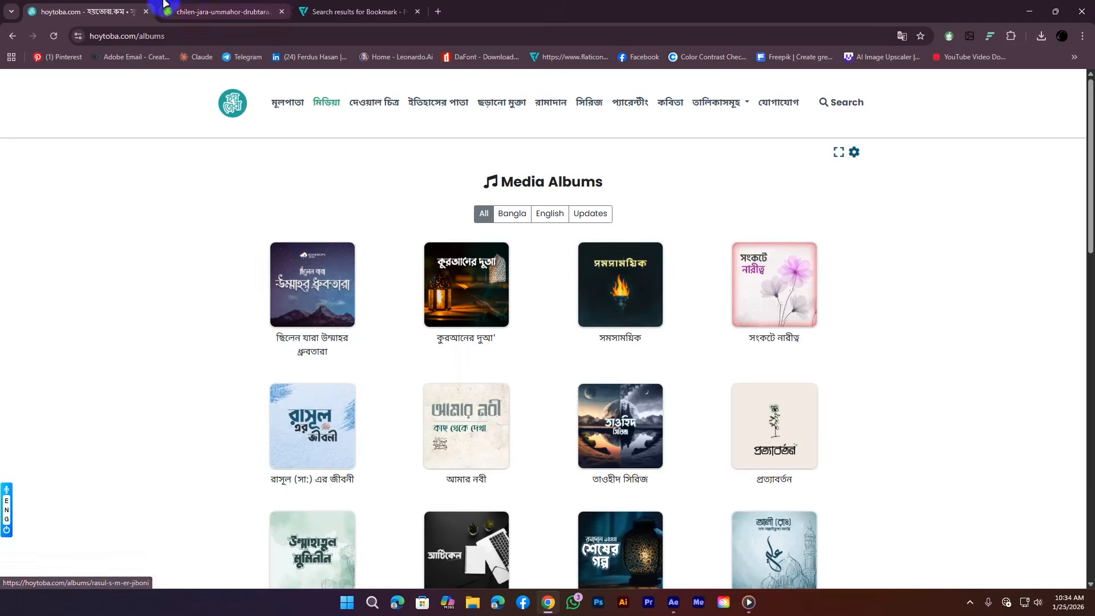
{"action": "left_click", "coordinate": [189, 12]}
{"action": "right_click", "coordinate": [519, 283]}
{"action": "left_click", "coordinate": [536, 313]}
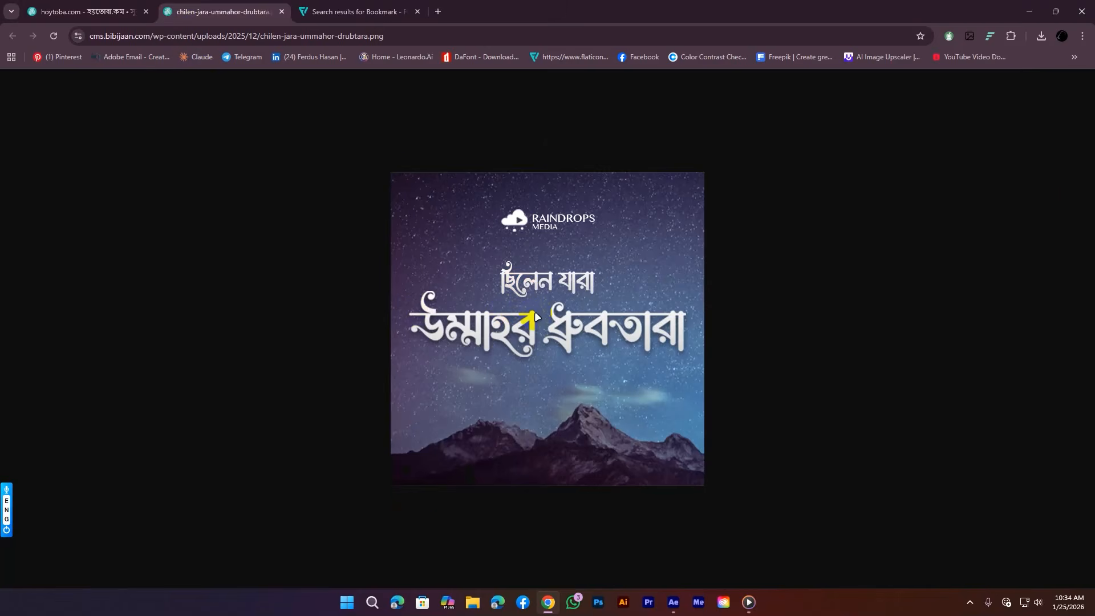
Step: Open the second album's cover image in a new tab and save it along with the somosamoyik.png and naritto.png covers
{"action": "left_click", "coordinate": [91, 11]}
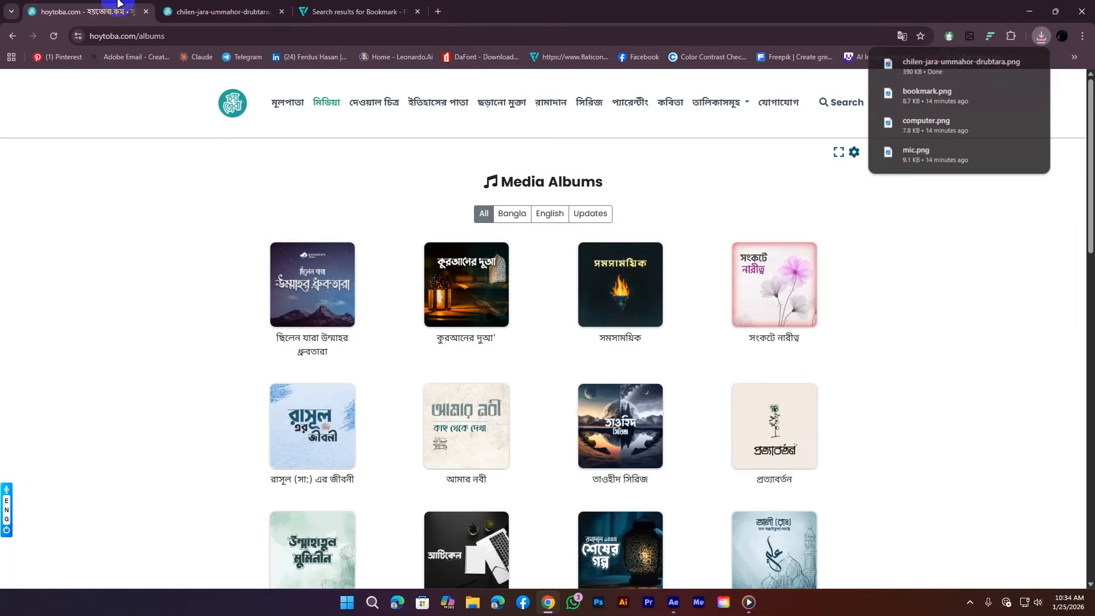
{"action": "right_click", "coordinate": [428, 289]}
{"action": "left_click", "coordinate": [492, 446]}
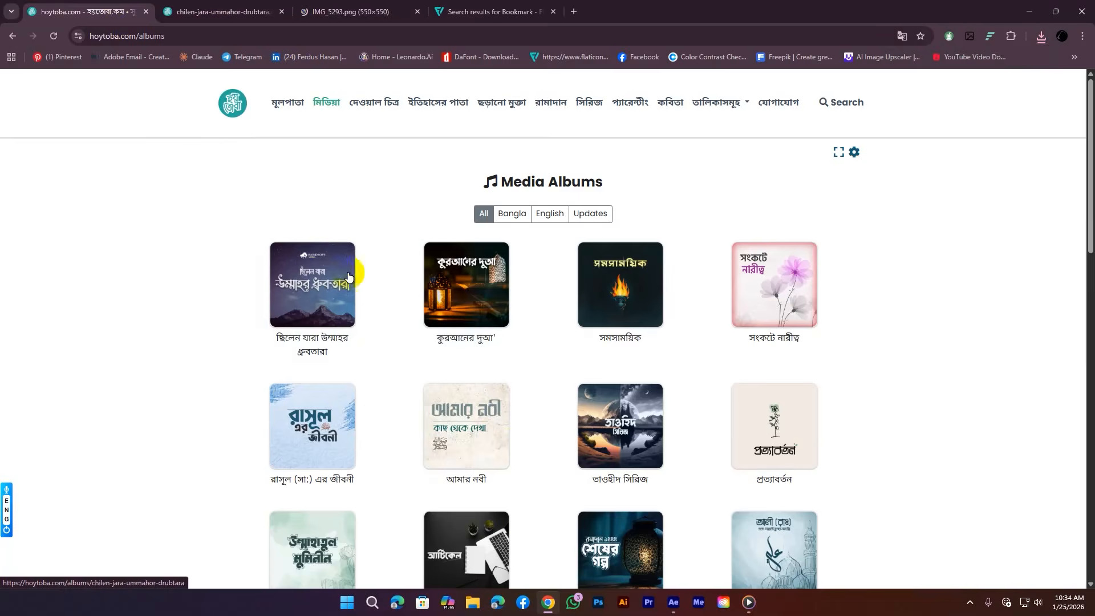
{"action": "left_click", "coordinate": [222, 11]}
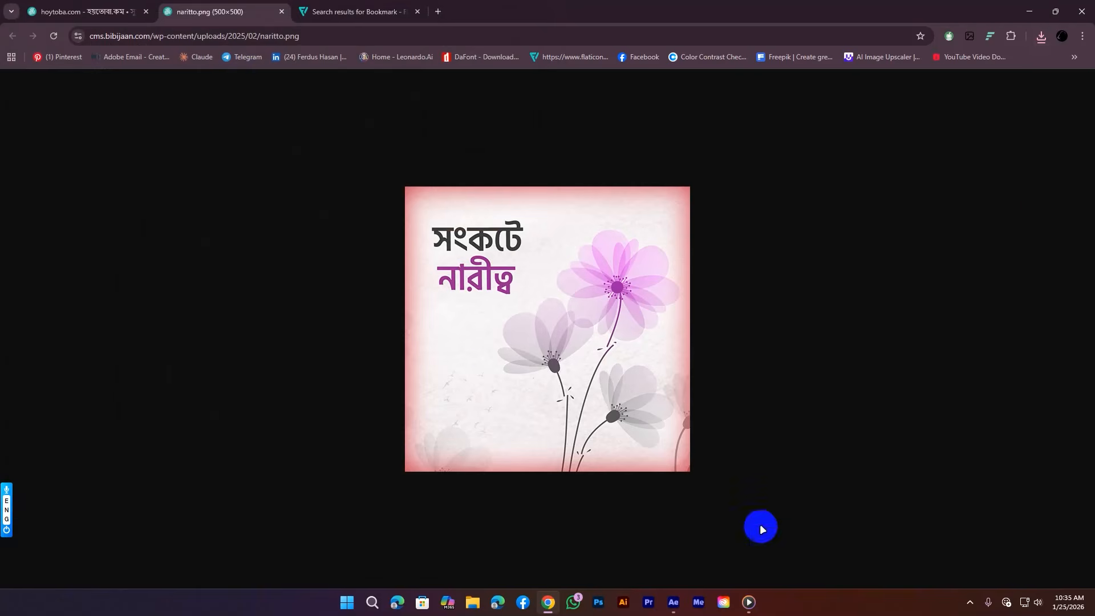
Step: Switch to After Effects, add the four downloaded album covers to the 3d mobile ui animation composition and arrange them beneath the pills
{"action": "left_click", "coordinate": [673, 596]}
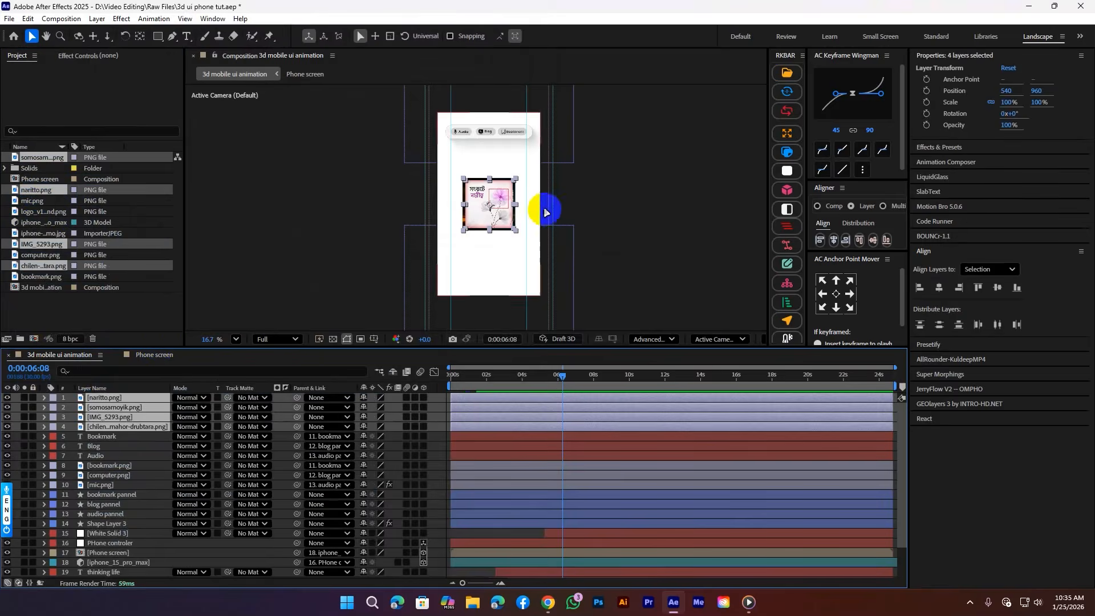
{"action": "scroll", "coordinate": [577, 203], "scroll_direction": "up", "scroll_amount": 3}
{"action": "left_click", "coordinate": [601, 178]}
{"action": "left_click_drag", "start_coordinate": [574, 121], "coordinate": [609, 197]}
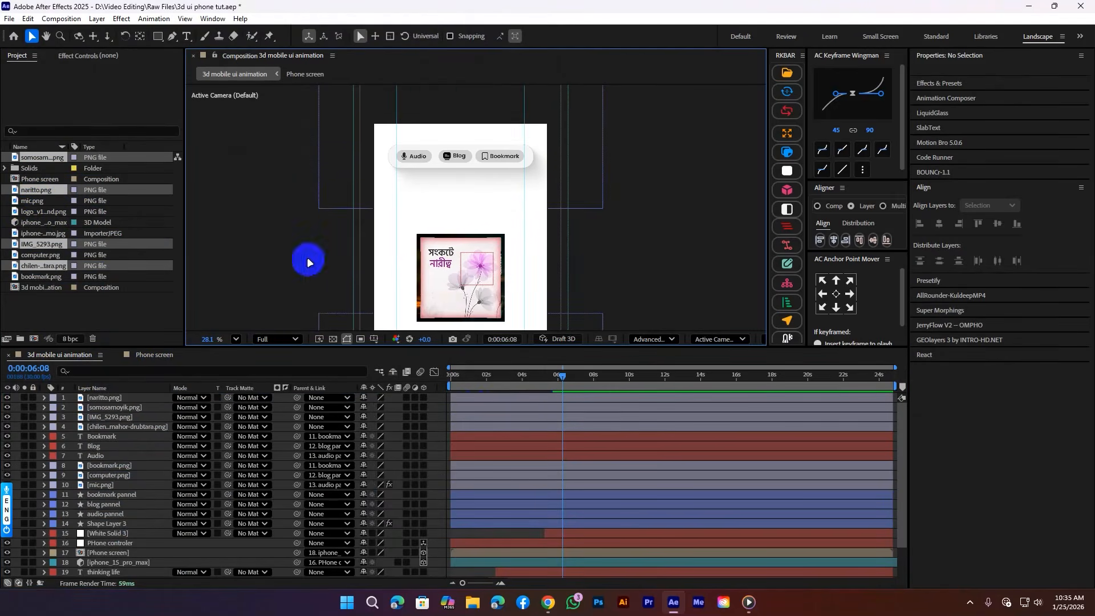
{"action": "left_click", "coordinate": [440, 257]}
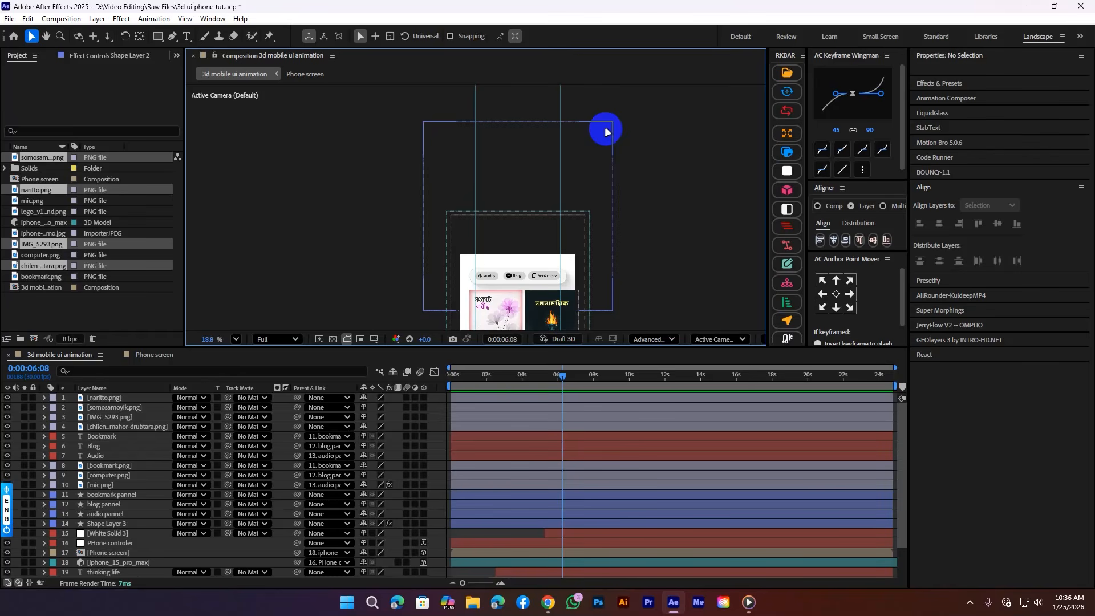
{"action": "scroll", "coordinate": [580, 165], "scroll_direction": "up", "scroll_amount": 3}
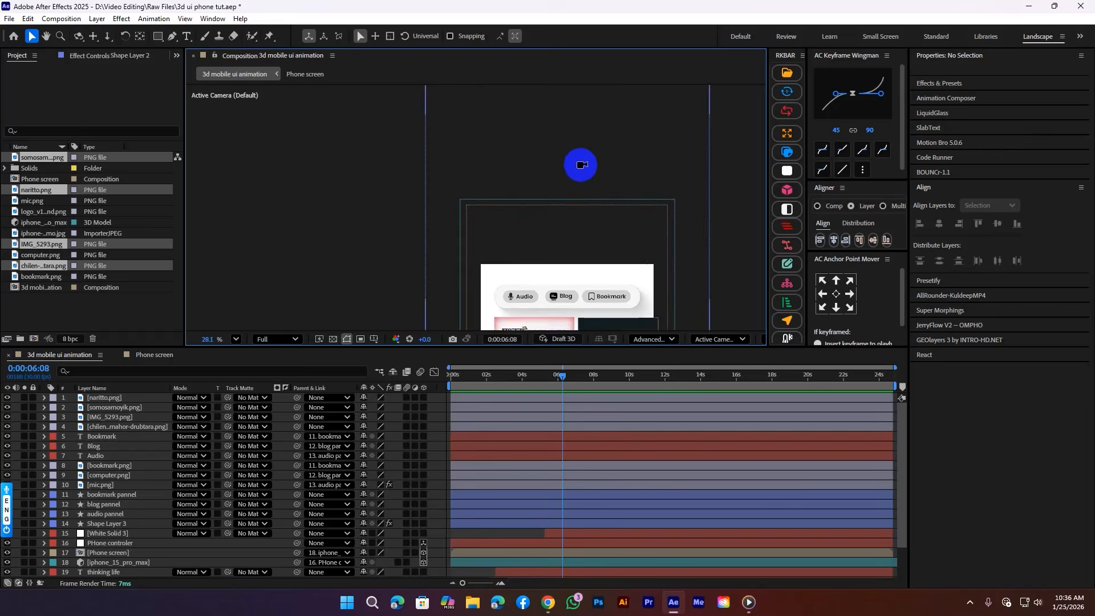
Step: Nudge the naritto.png cover into line beneath the pills, checking its placement against the reference video
{"action": "scroll", "coordinate": [580, 165], "scroll_direction": "up", "scroll_amount": 1}
{"action": "left_click_drag", "start_coordinate": [587, 244], "coordinate": [513, 114]}
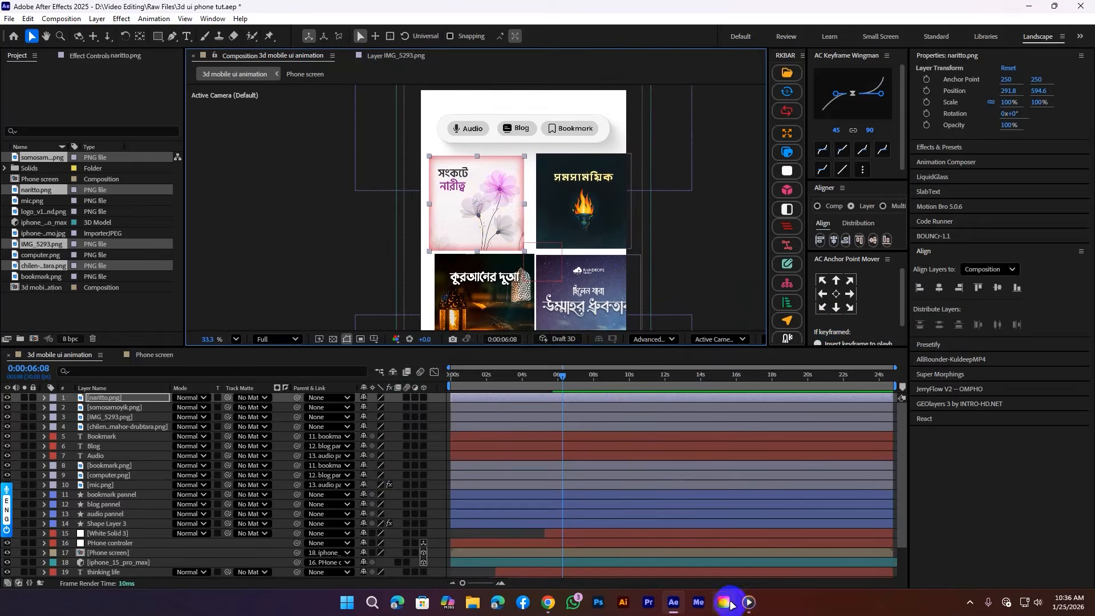
{"action": "left_click", "coordinate": [748, 602]}
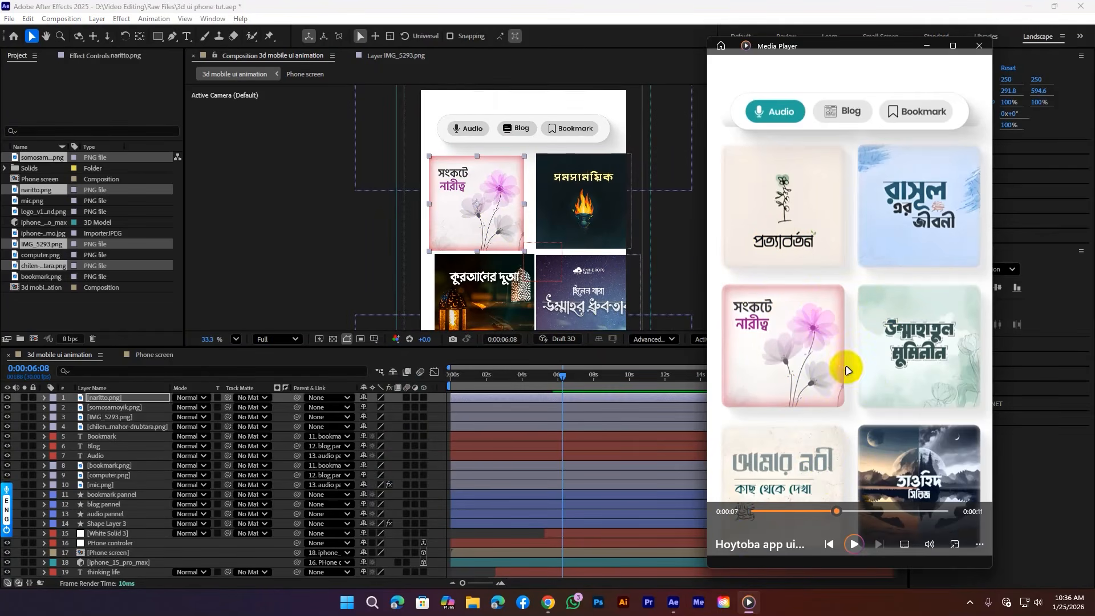
{"action": "left_click_drag", "start_coordinate": [444, 219], "coordinate": [451, 217]}
Step: Apply Roughen Edges to the naritto.png cover with Border 70.70 and Fractal Influence 0.06 to round its corners
{"action": "key", "text": "ctrl+space"}
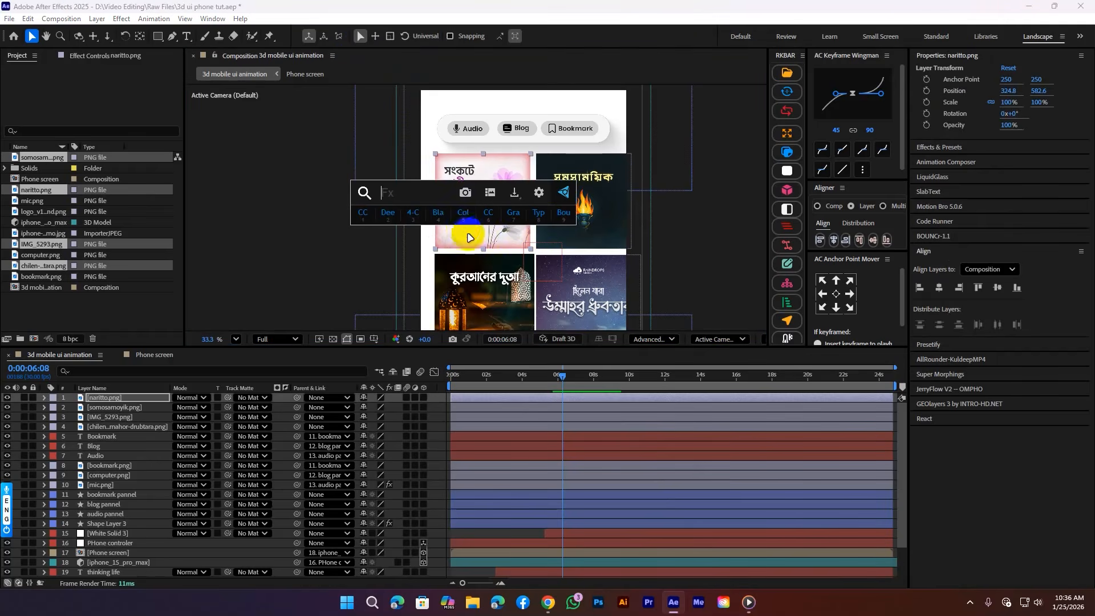
{"action": "type", "text": "rou"}
{"action": "key", "text": "Return"}
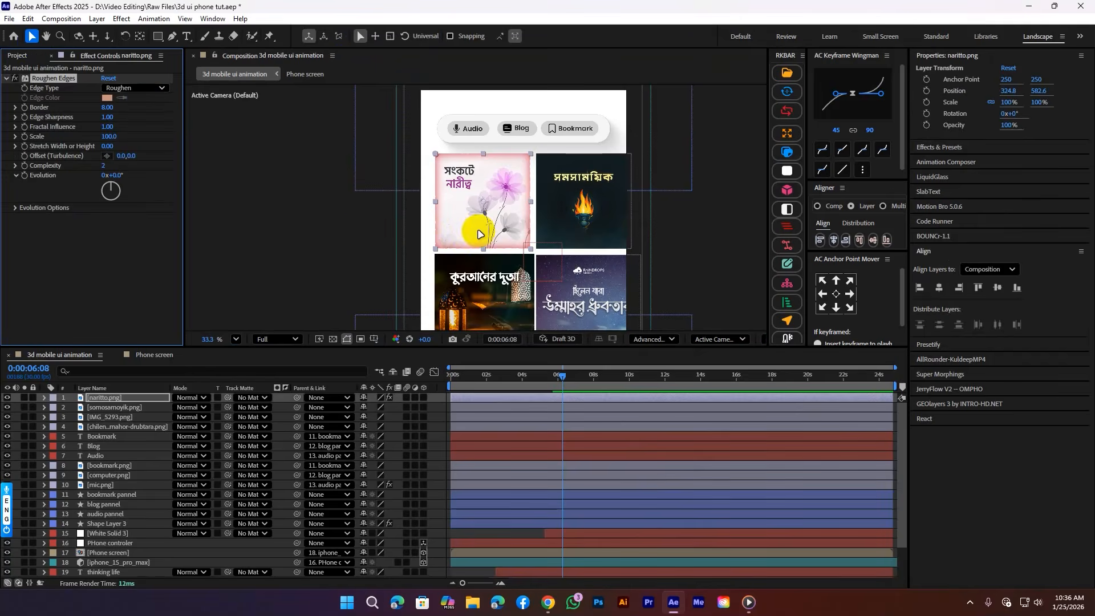
{"action": "left_click_drag", "start_coordinate": [106, 107], "coordinate": [416, 111]}
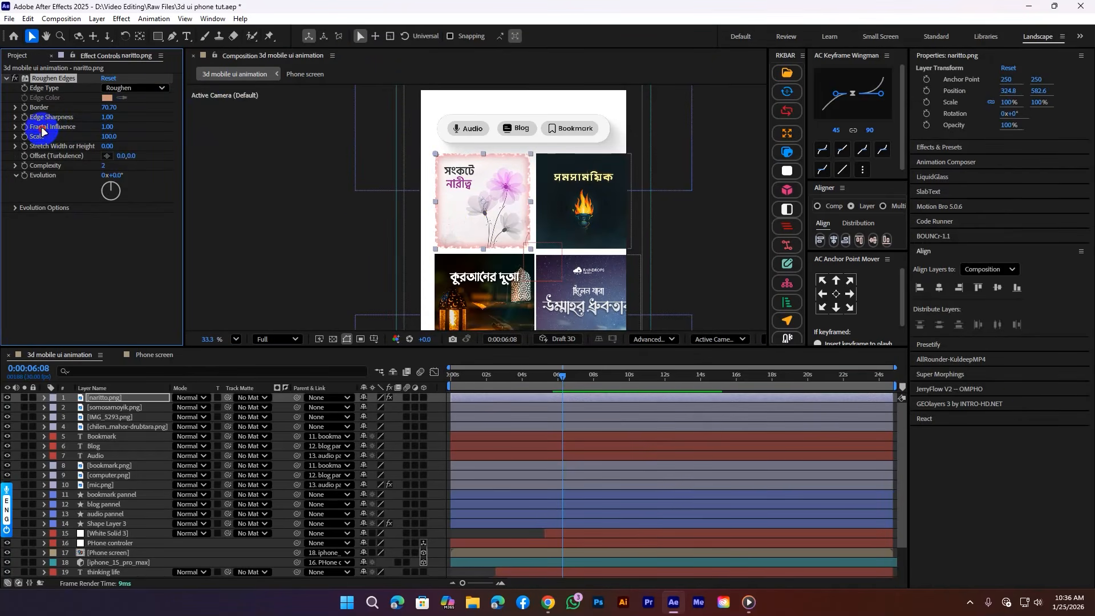
{"action": "left_click_drag", "start_coordinate": [96, 127], "coordinate": [9, 118]}
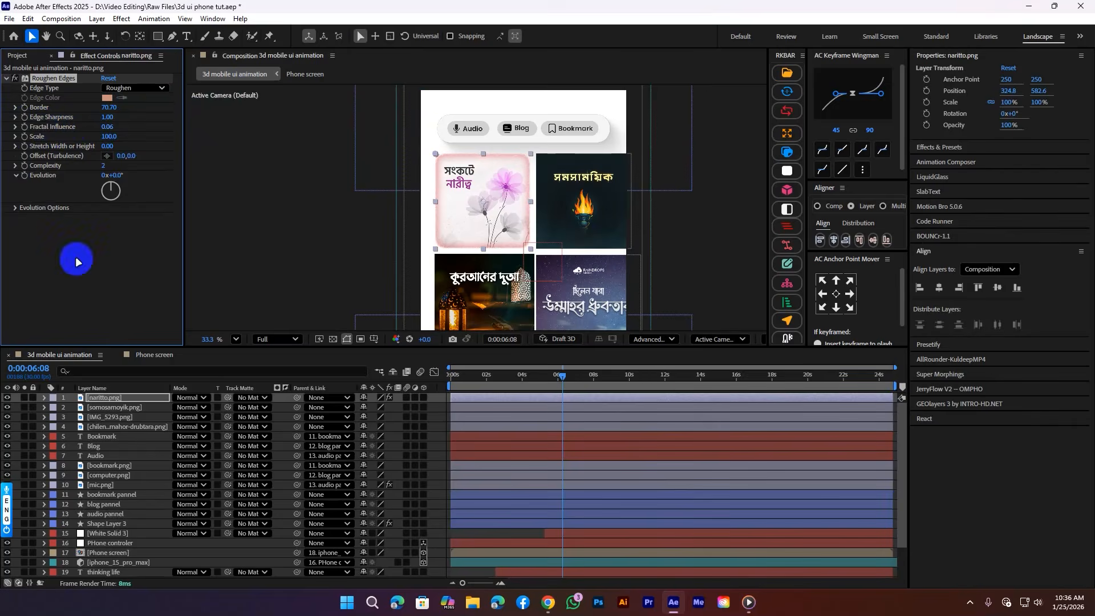
{"action": "scroll", "coordinate": [528, 138], "scroll_direction": "up", "scroll_amount": 3}
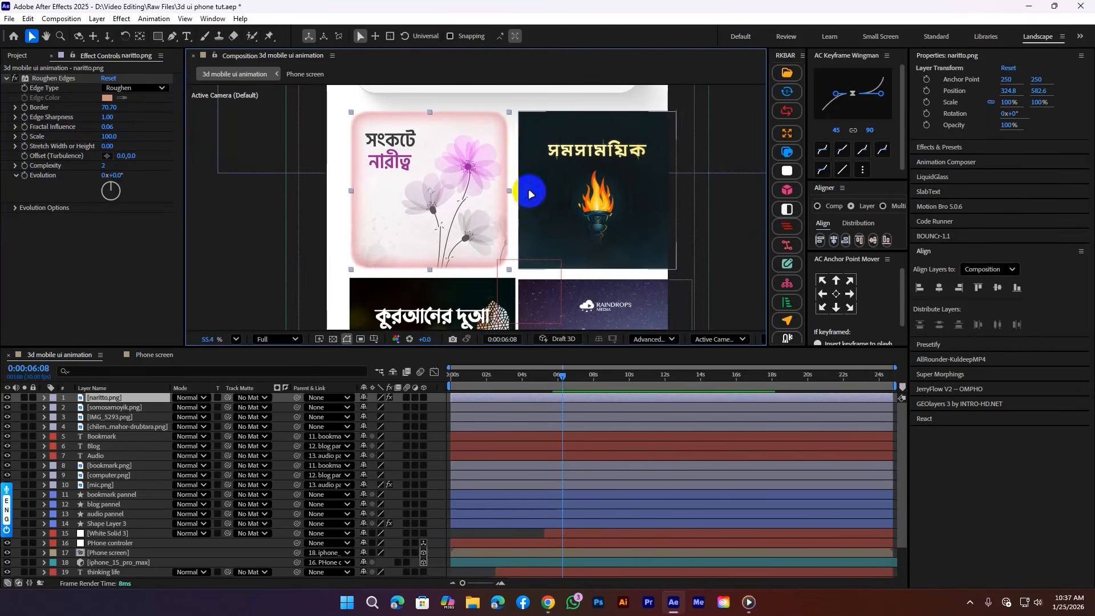
{"action": "left_click", "coordinate": [5, 79]}
{"action": "left_click", "coordinate": [6, 79]}
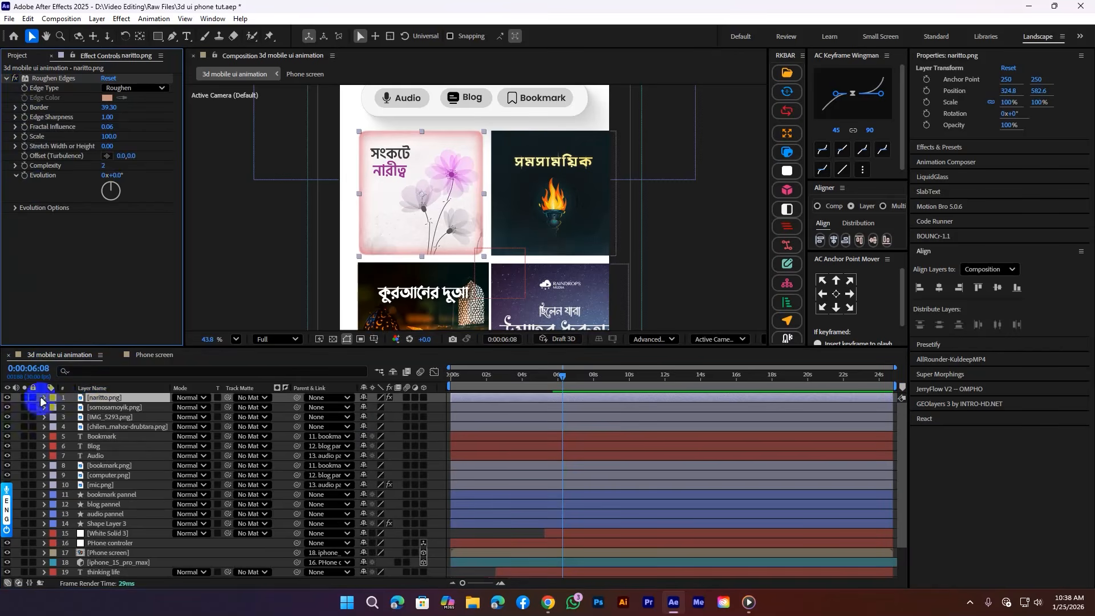
Step: Apply Shadow Studio 3 to the naritto.png cover with Opacity Start at 20% and save the project
{"action": "left_click", "coordinate": [95, 400]}
{"action": "key", "text": "ctrl+space"}
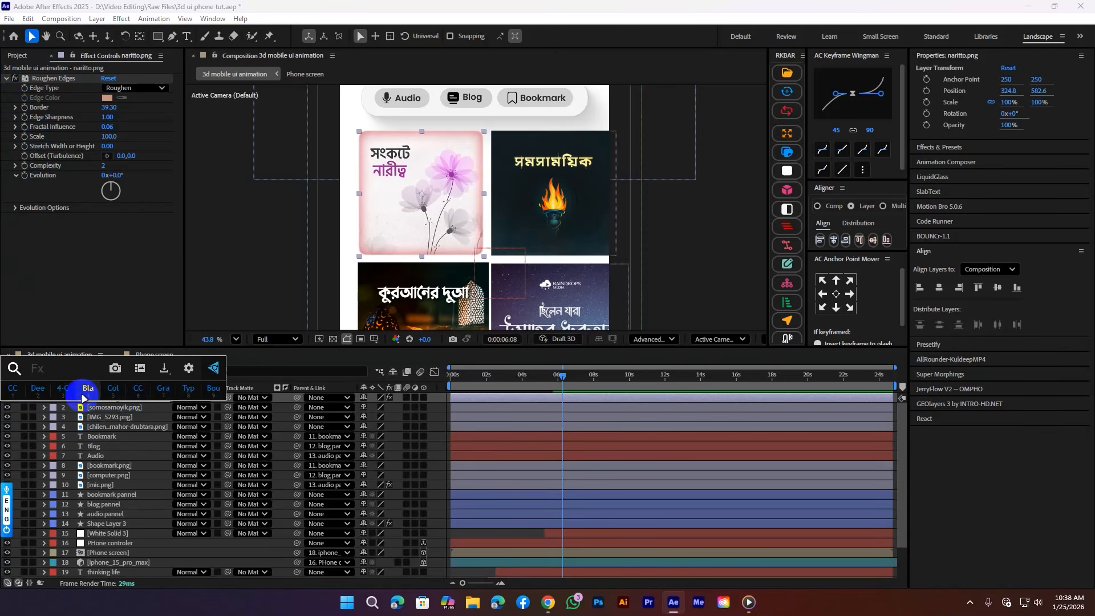
{"action": "left_click", "coordinate": [88, 393]}
{"action": "left_click", "coordinate": [85, 395]}
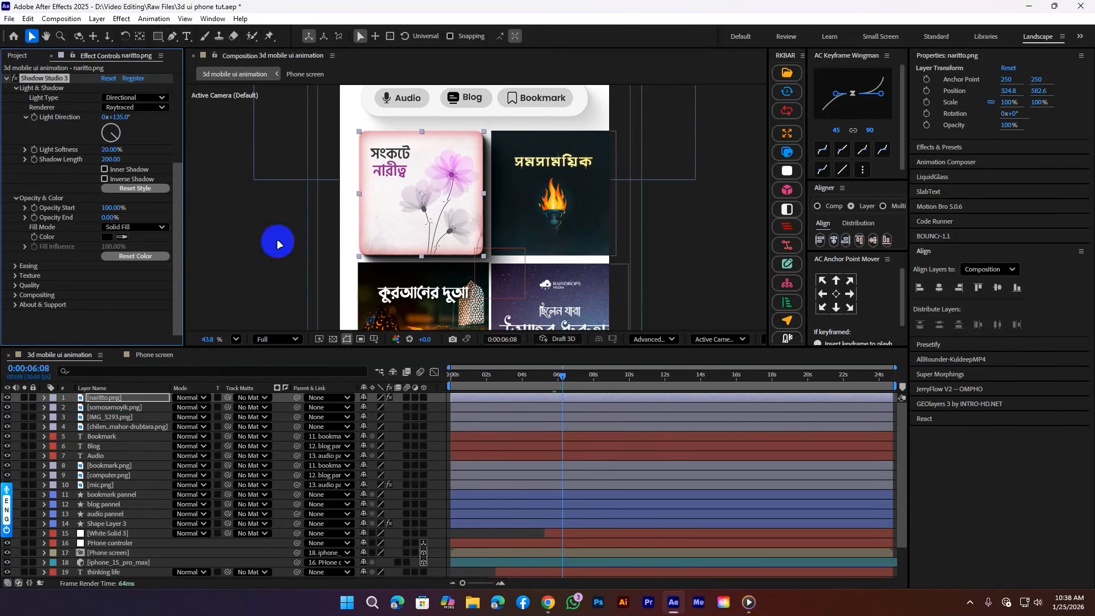
{"action": "left_click_drag", "start_coordinate": [112, 204], "coordinate": [105, 208]}
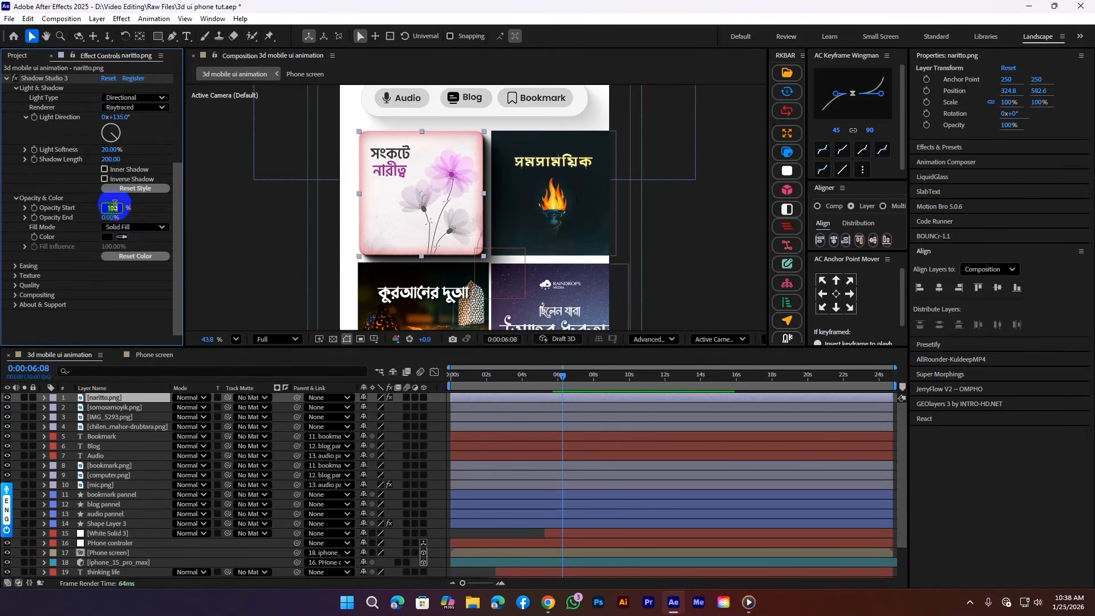
{"action": "type", "text": "20"}
{"action": "key", "text": "Return"}
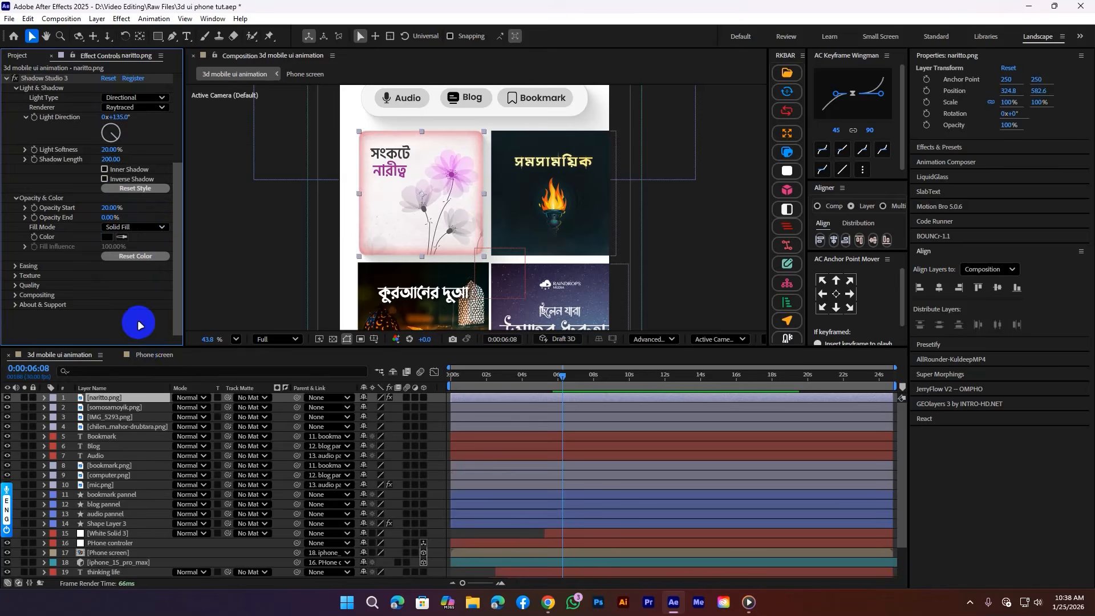
{"action": "key", "text": "ctrl+s"}
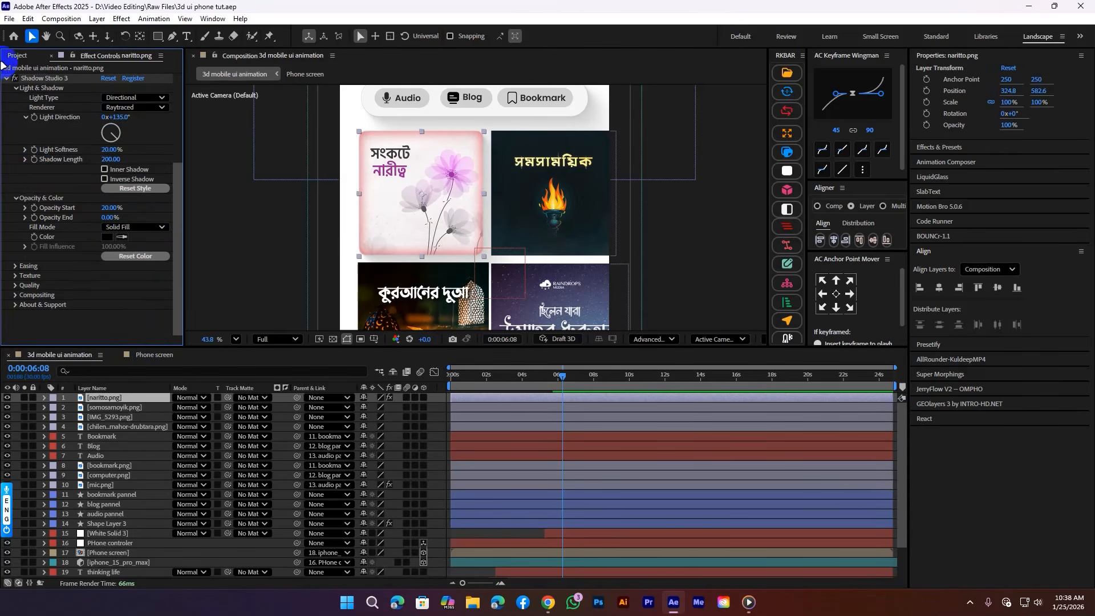
Step: Copy the Roughen Edges and Shadow Studio 3 effects from naritto.png onto the somosamoyik.png cover
{"action": "left_click", "coordinate": [7, 79]}
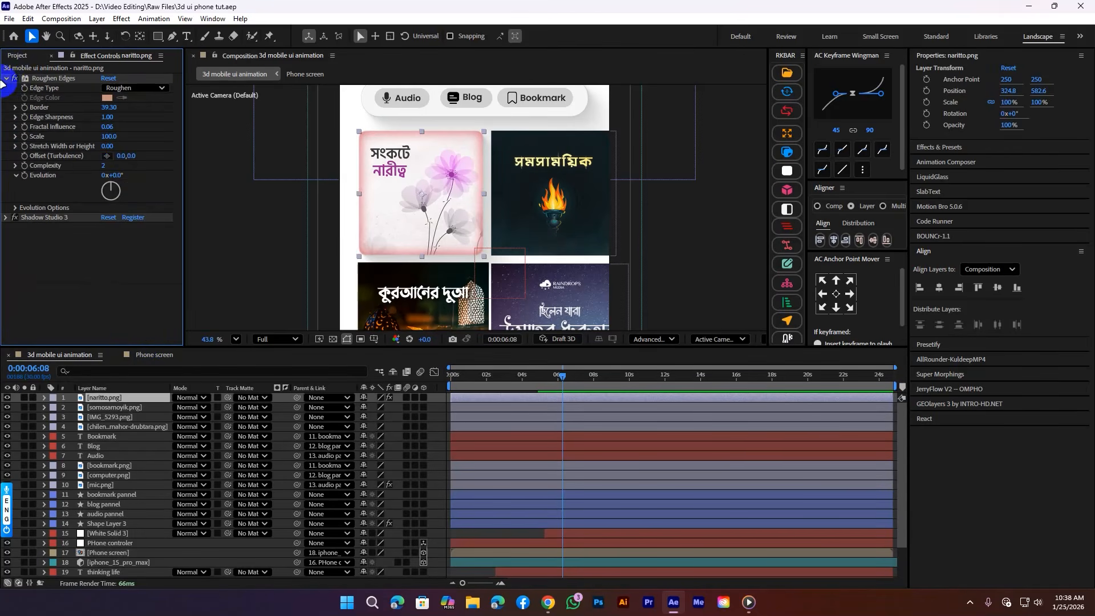
{"action": "left_click", "coordinate": [7, 78]}
{"action": "left_click", "coordinate": [36, 87], "text": "shift"}
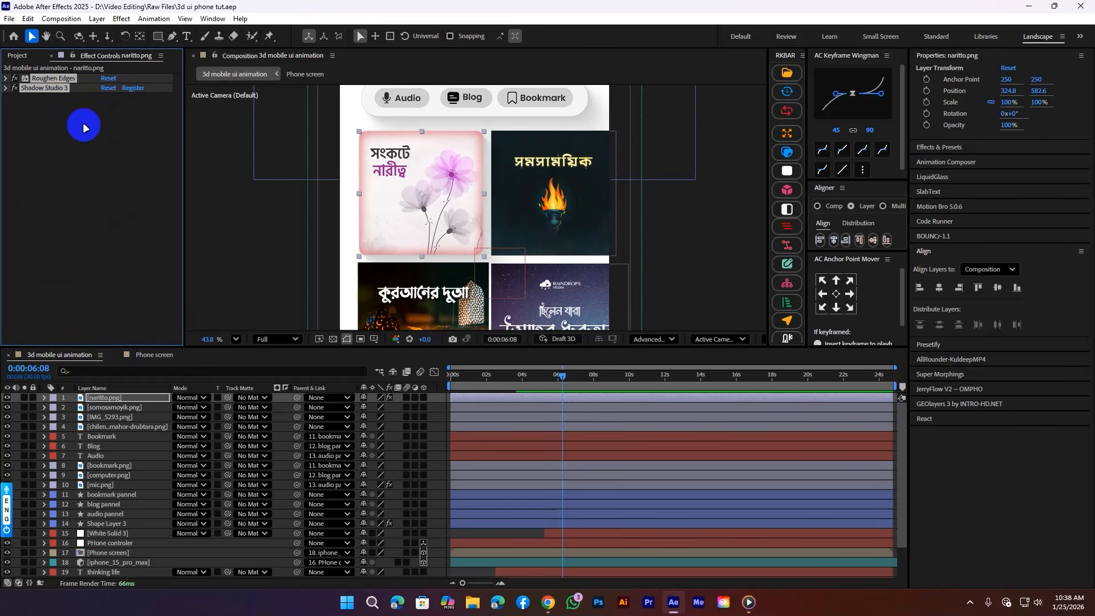
{"action": "left_click", "coordinate": [337, 340]}
{"action": "left_click", "coordinate": [554, 182]}
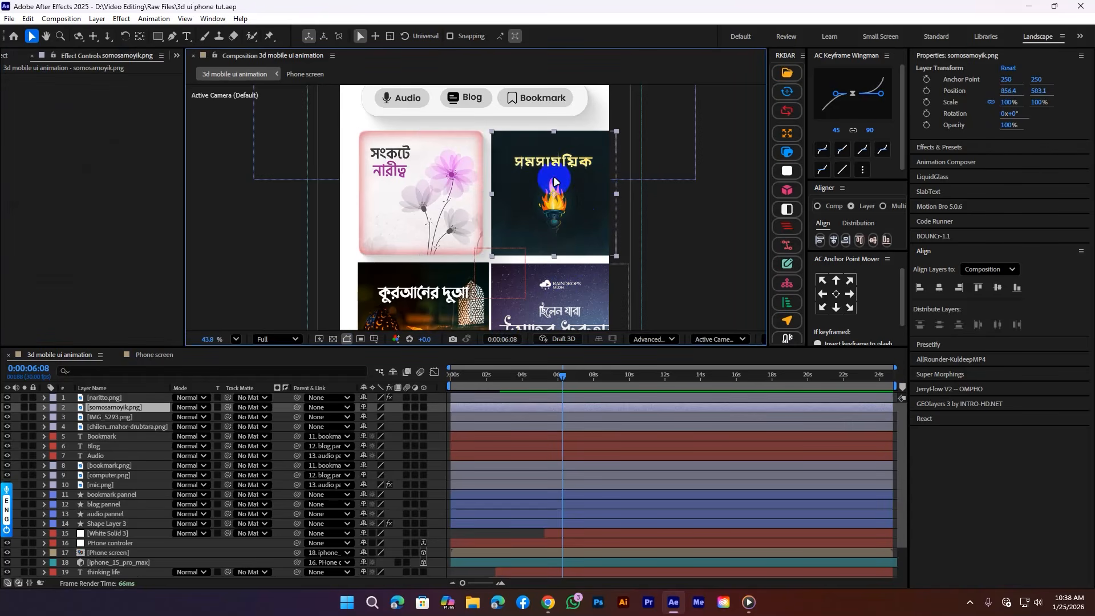
{"action": "key", "text": "ctrl+v"}
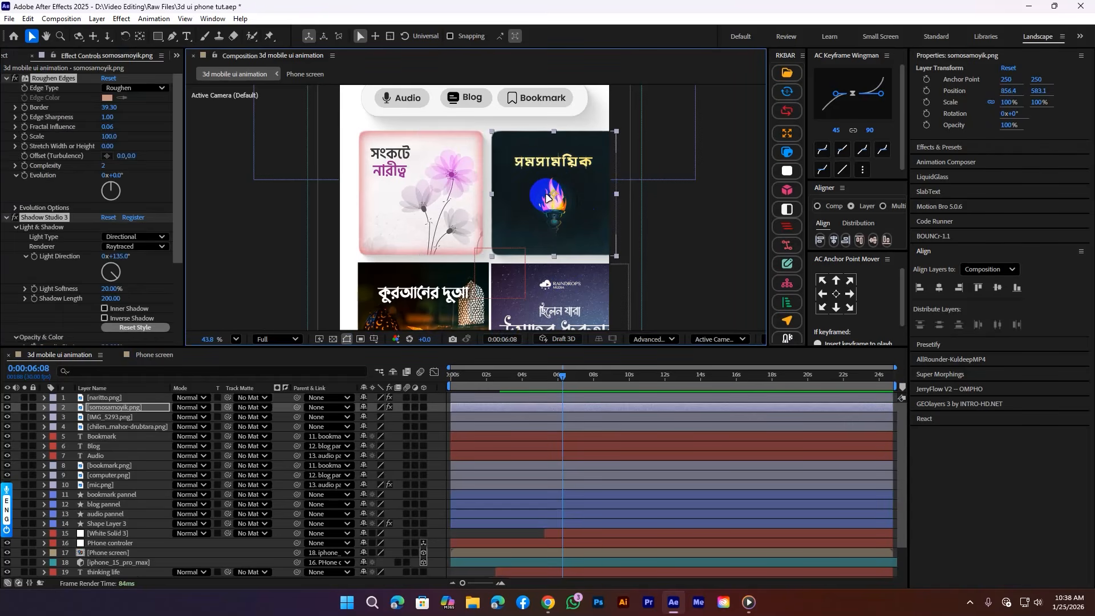
Step: Compare the covers with the reference video and add Bevel Alpha to naritto.png with Edge Thickness 12
{"action": "left_click", "coordinate": [749, 601]}
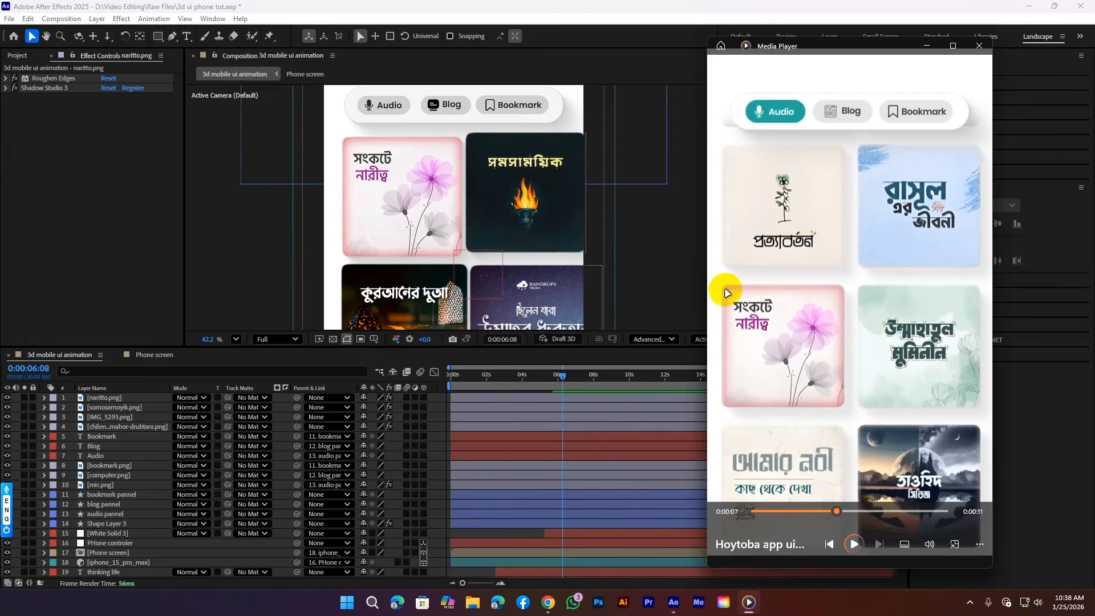
{"action": "left_click", "coordinate": [153, 266]}
{"action": "left_click", "coordinate": [336, 225]}
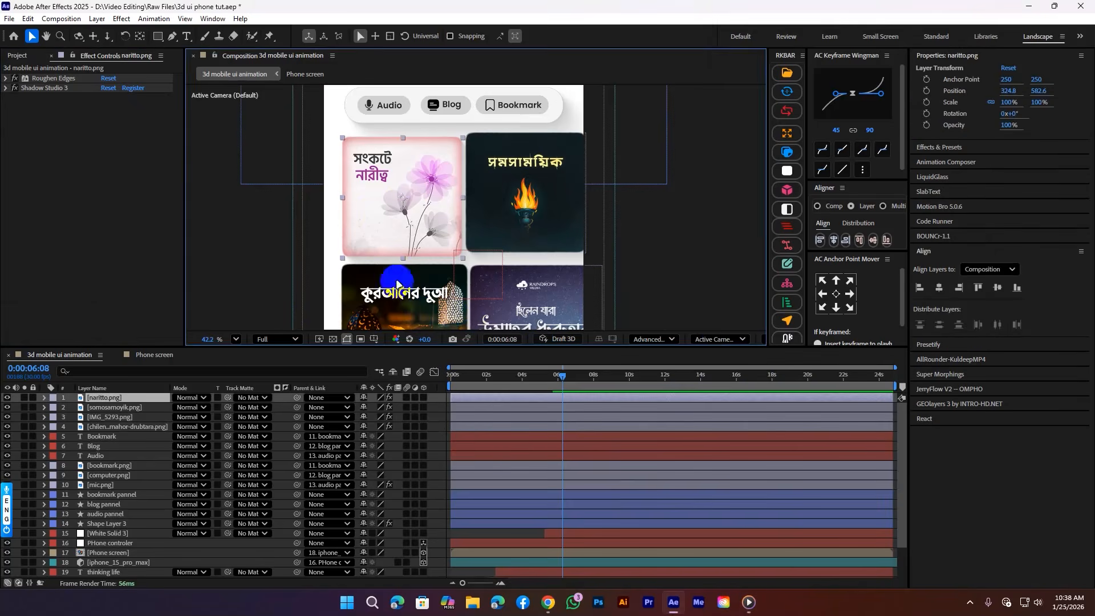
{"action": "key", "text": "ctrl+space"}
{"action": "type", "text": "bev"}
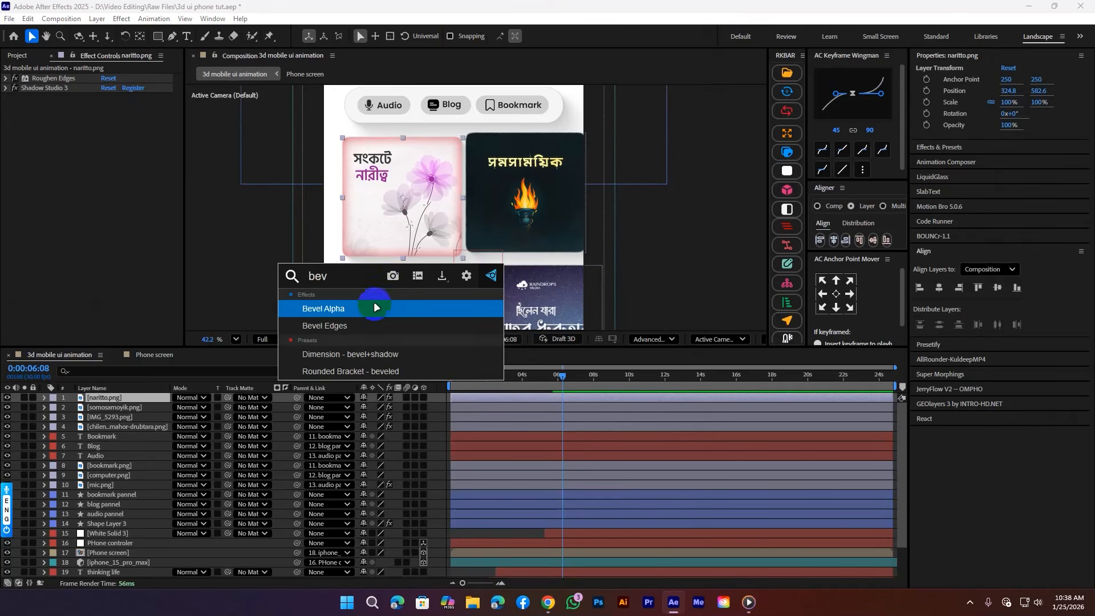
{"action": "left_click", "coordinate": [374, 309]}
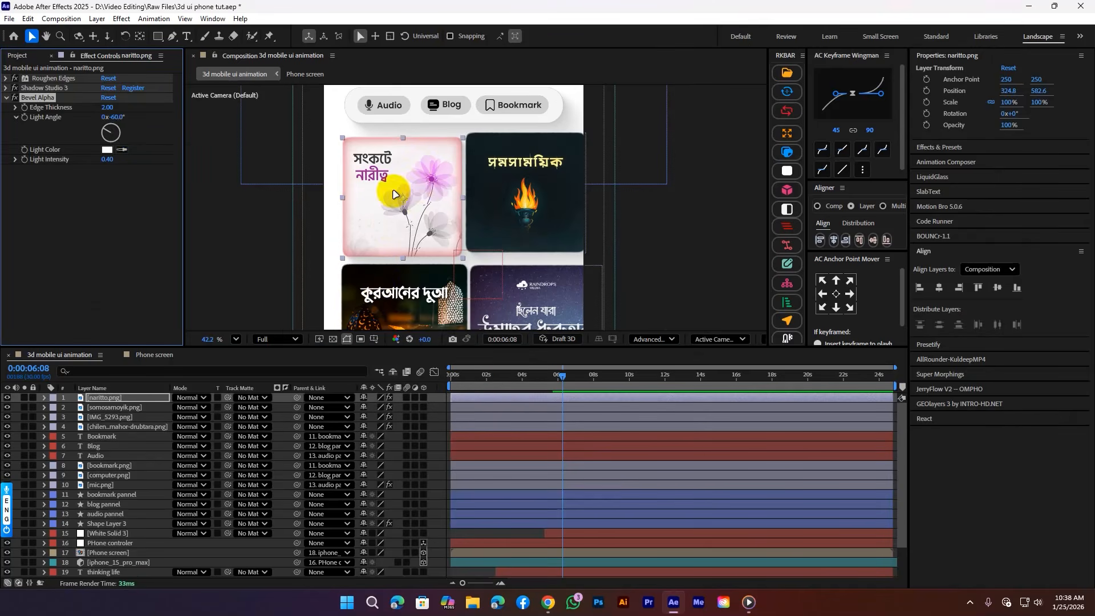
{"action": "left_click_drag", "start_coordinate": [108, 106], "coordinate": [133, 103]}
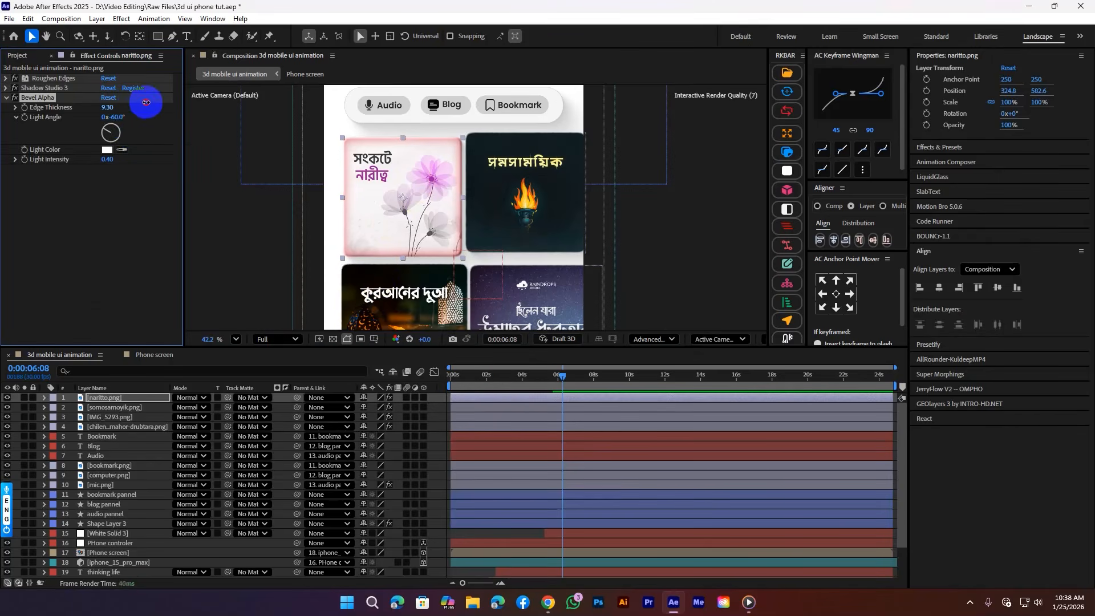
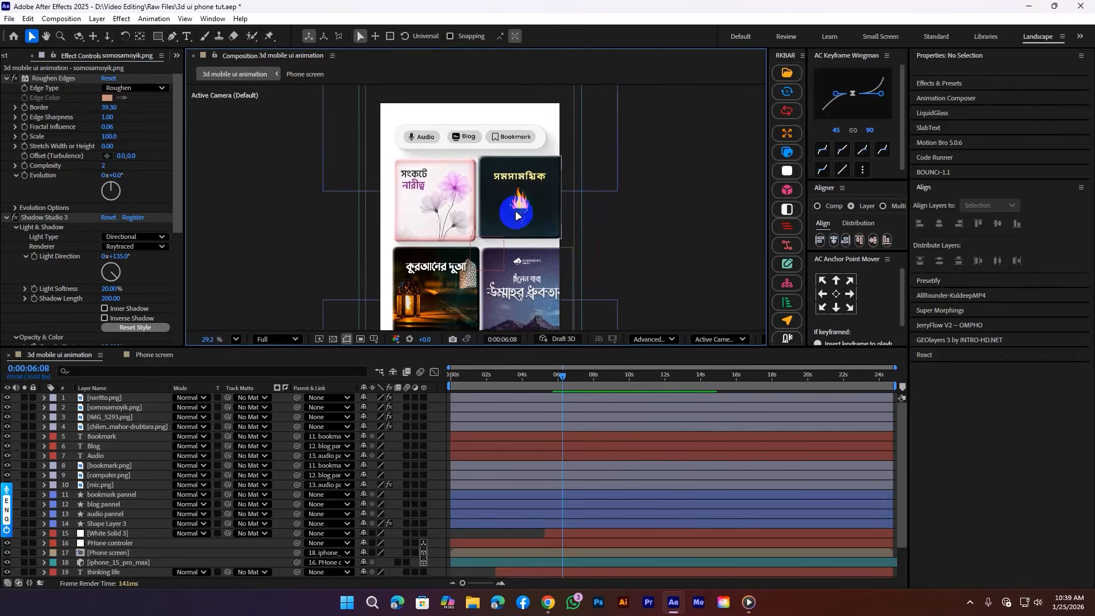
Step: Trim the start of all cover, text, icon and panel layers, from naritto.png down to Shape Layer 3, to 0:00:05:19
{"action": "scroll", "coordinate": [515, 209], "scroll_direction": "up", "scroll_amount": 2}
{"action": "scroll", "coordinate": [491, 148], "scroll_direction": "down", "scroll_amount": 1}
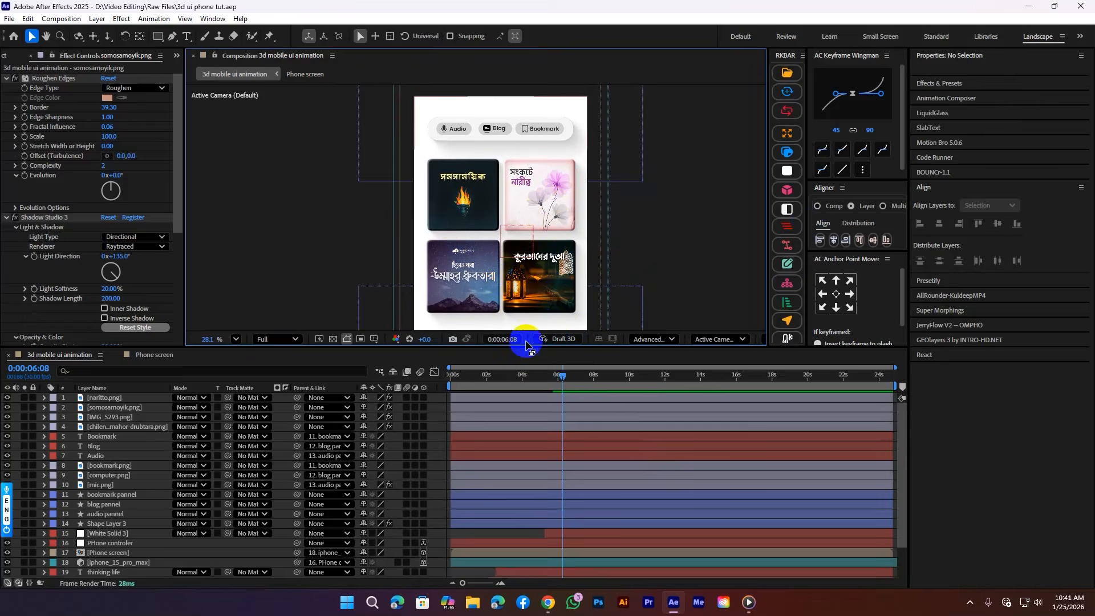
{"action": "left_click_drag", "start_coordinate": [542, 377], "coordinate": [552, 399]}
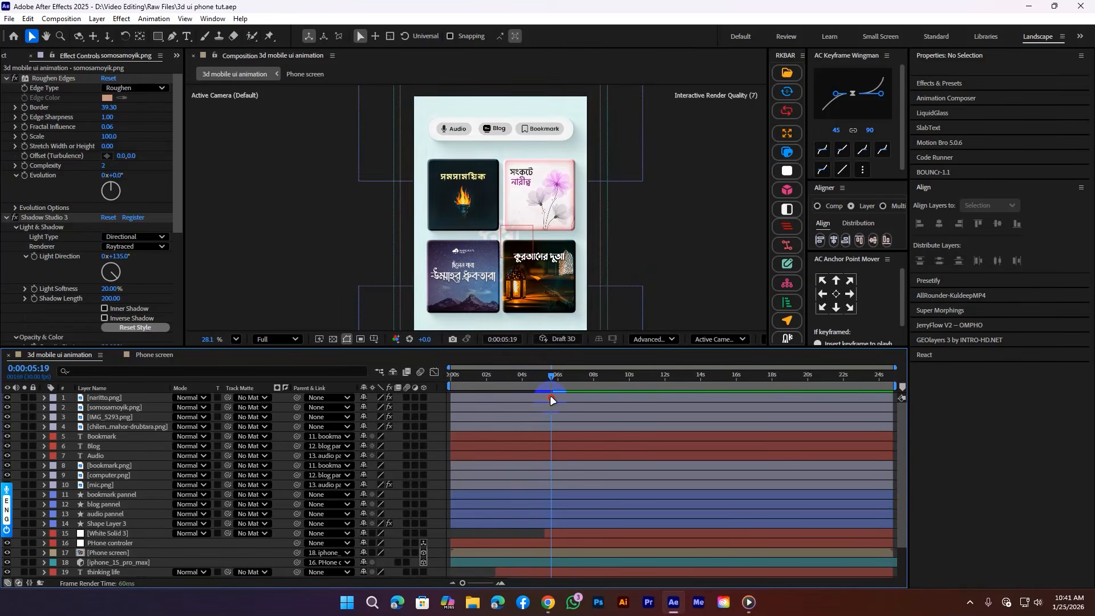
{"action": "left_click", "coordinate": [551, 398]}
{"action": "left_click", "coordinate": [531, 521], "text": "shift"}
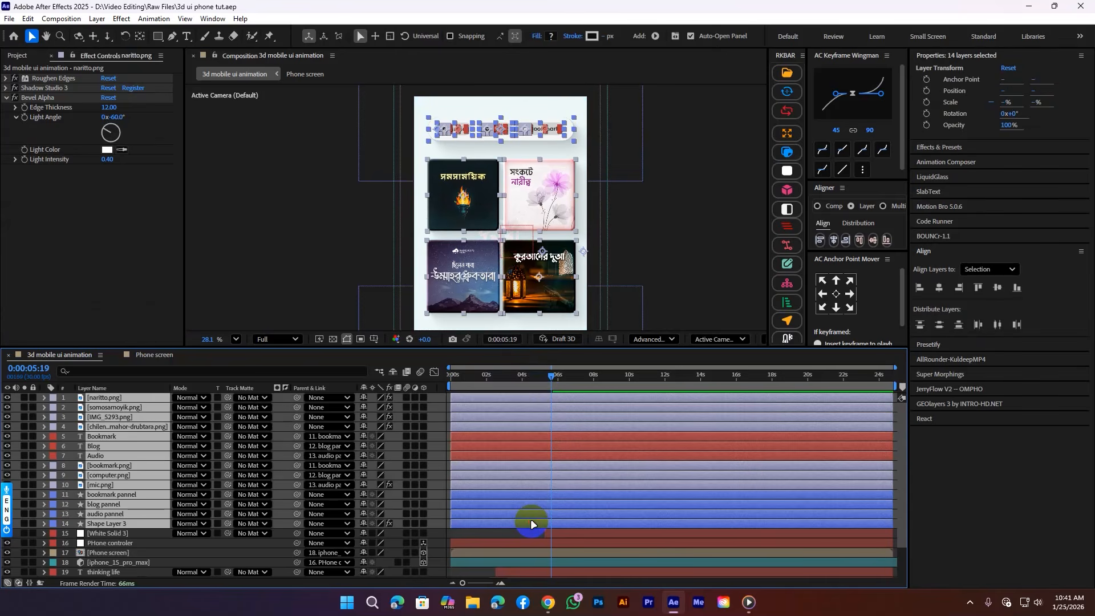
{"action": "key", "text": "alt+["}
{"action": "left_click", "coordinate": [531, 521]}
{"action": "left_click_drag", "start_coordinate": [532, 375], "coordinate": [532, 380]}
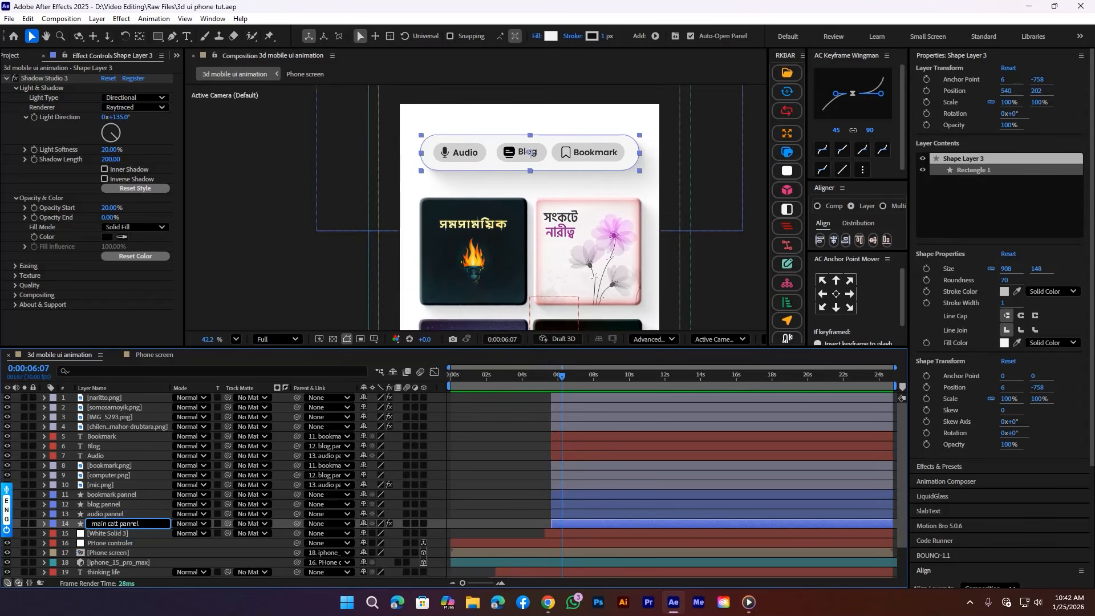
Step: Parent the bookmark, blog and audio pannel layers to the main catt pannel layer
{"action": "left_click", "coordinate": [103, 515]}
{"action": "left_click", "coordinate": [103, 499], "text": "shift"}
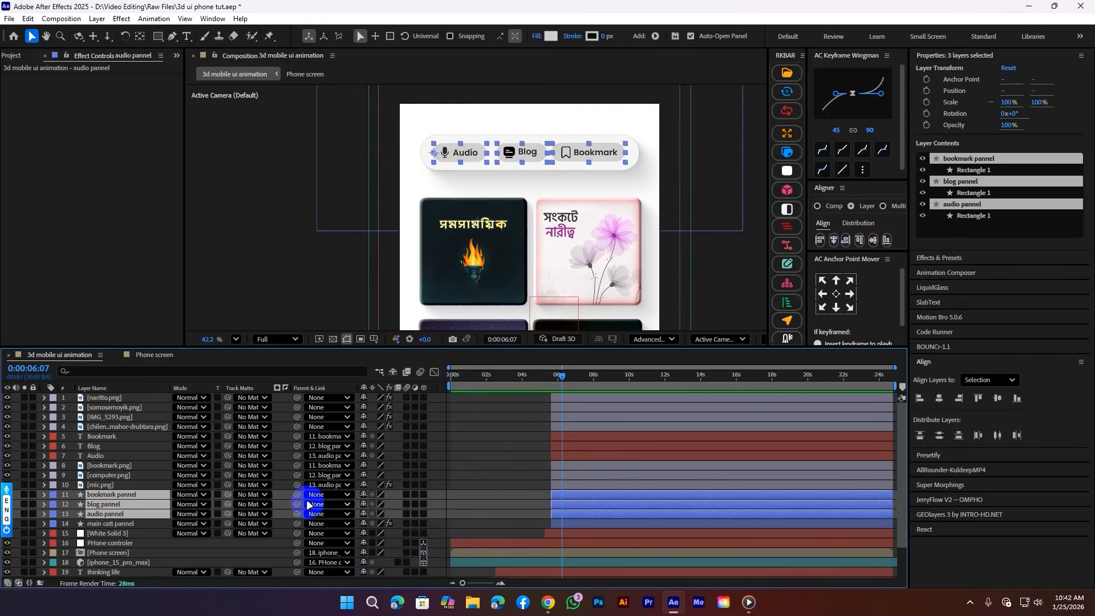
{"action": "left_click_drag", "start_coordinate": [293, 494], "coordinate": [141, 525]}
{"action": "left_click", "coordinate": [141, 525]}
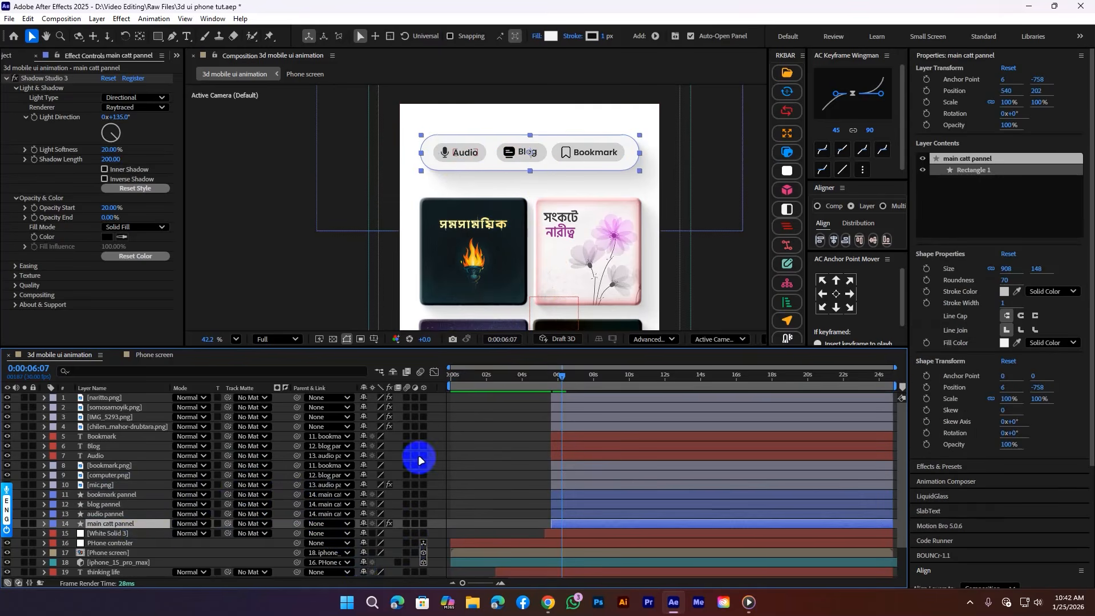
{"action": "left_click", "coordinate": [473, 455]}
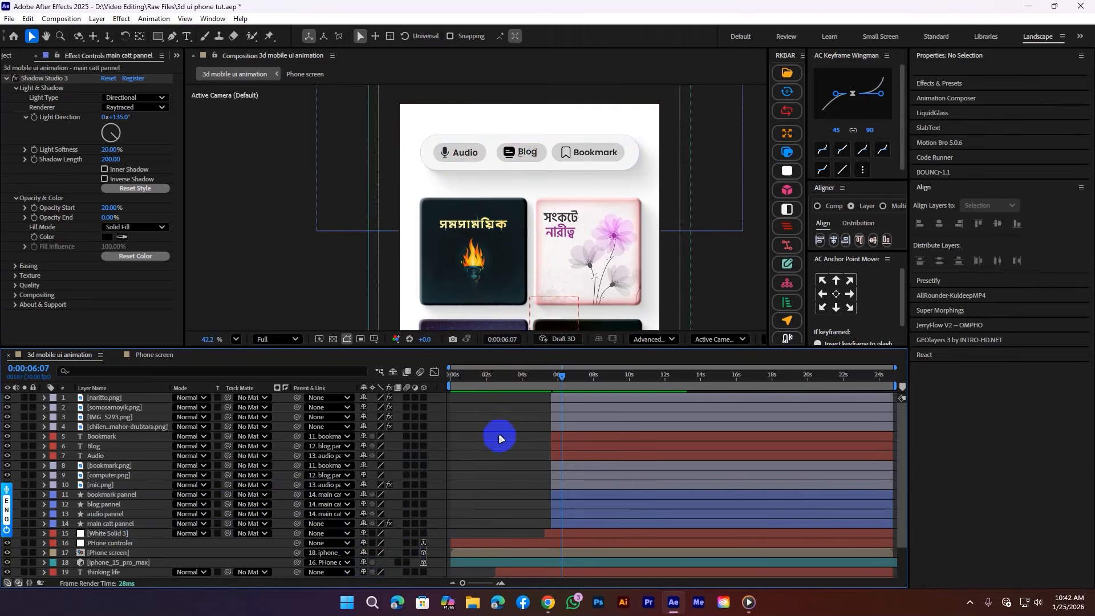
Step: Set Scale and Rotation keyframes on the main catt pannel layer at 0:00:05:19
{"action": "left_click", "coordinate": [546, 376]}
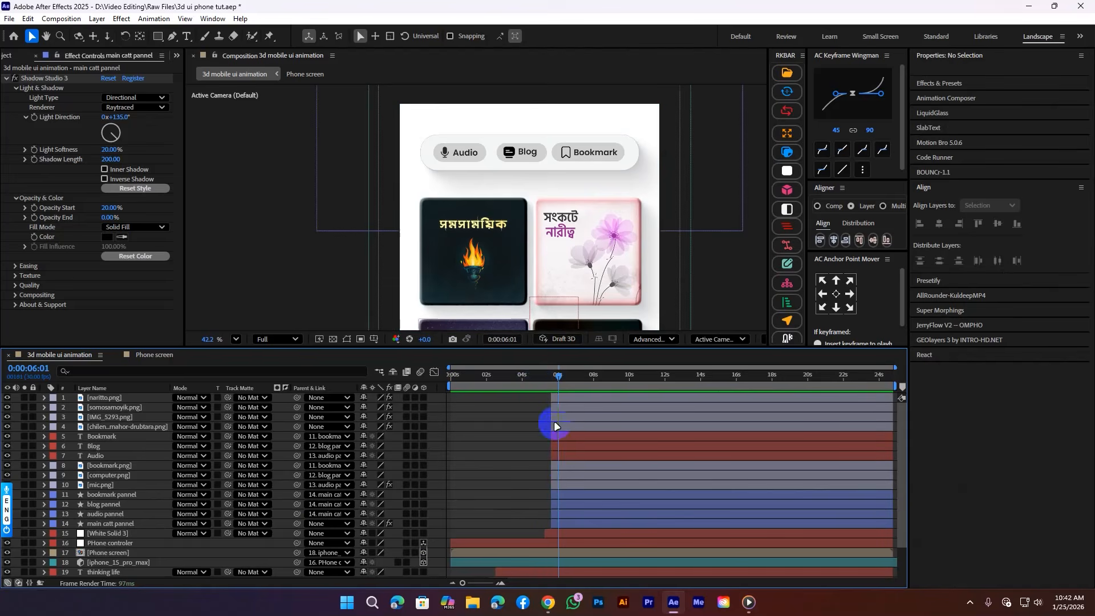
{"action": "left_click", "coordinate": [550, 377]}
{"action": "left_click", "coordinate": [563, 525]}
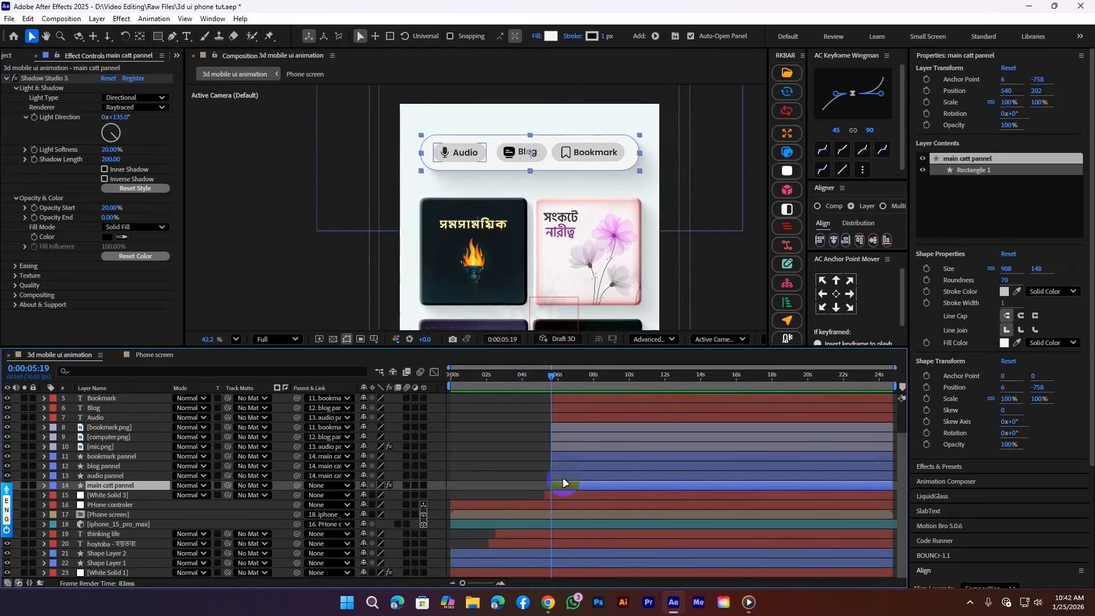
{"action": "scroll", "coordinate": [562, 477], "scroll_direction": "down", "scroll_amount": 2}
{"action": "key", "text": "r"}
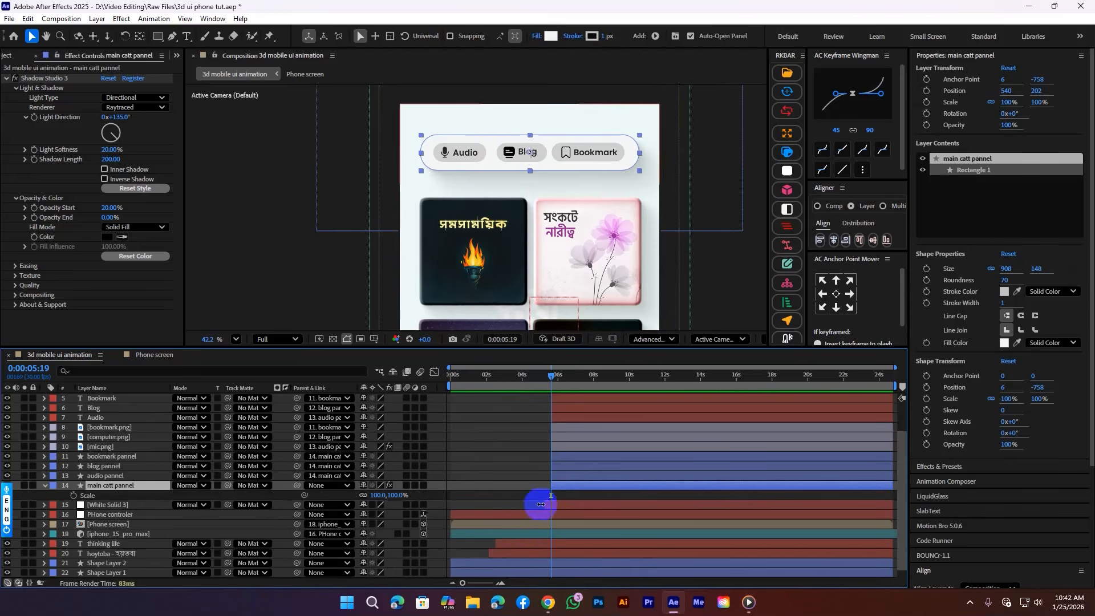
{"action": "key", "text": "shift+s"}
{"action": "scroll", "coordinate": [570, 479], "scroll_direction": "down", "scroll_amount": 1}
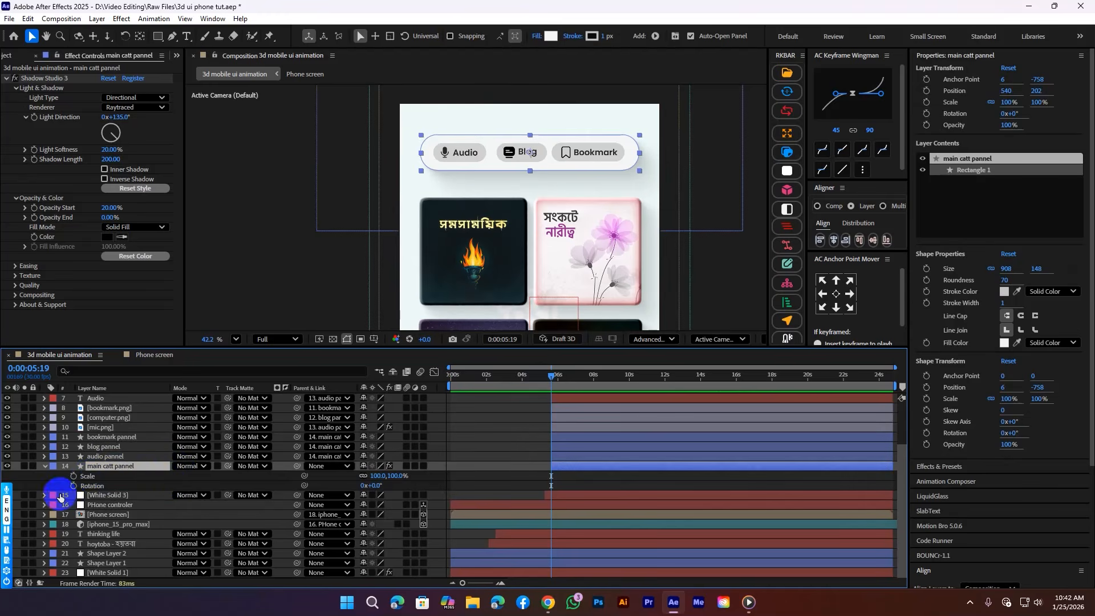
{"action": "left_click", "coordinate": [74, 476]}
{"action": "left_click", "coordinate": [73, 485]}
{"action": "scroll", "coordinate": [563, 484], "scroll_direction": "up", "scroll_amount": 2}
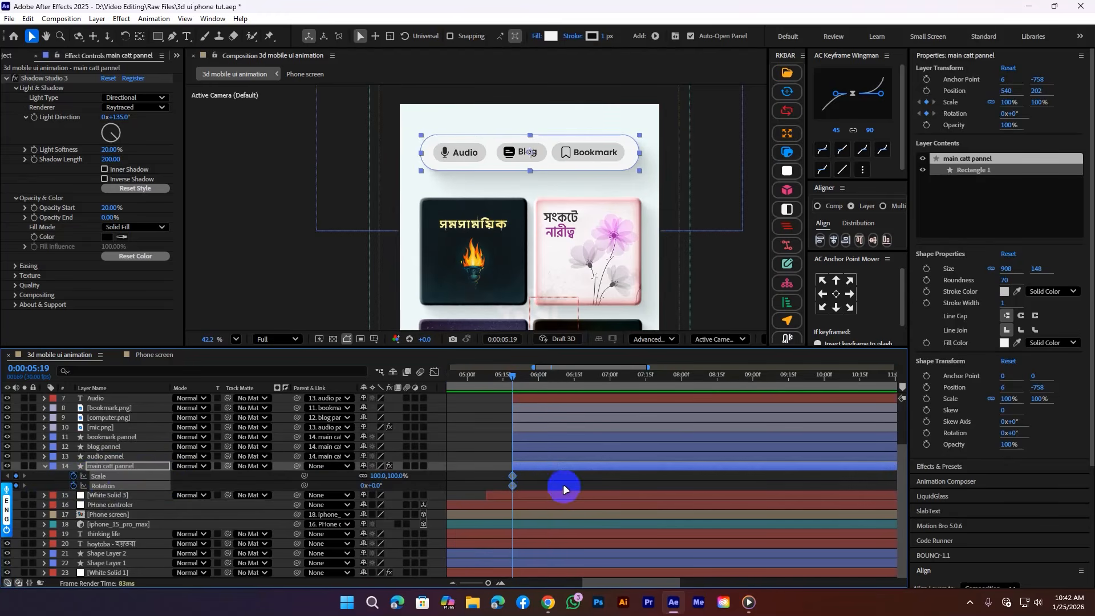
Step: Move the main catt pannel's Scale and Rotation keyframes slightly later, then set starting values of 30° rotation and 0% scale at 0:00:05:19
{"action": "scroll", "coordinate": [525, 481], "scroll_direction": "up", "scroll_amount": 1}
{"action": "left_click_drag", "start_coordinate": [512, 505], "coordinate": [520, 510]}
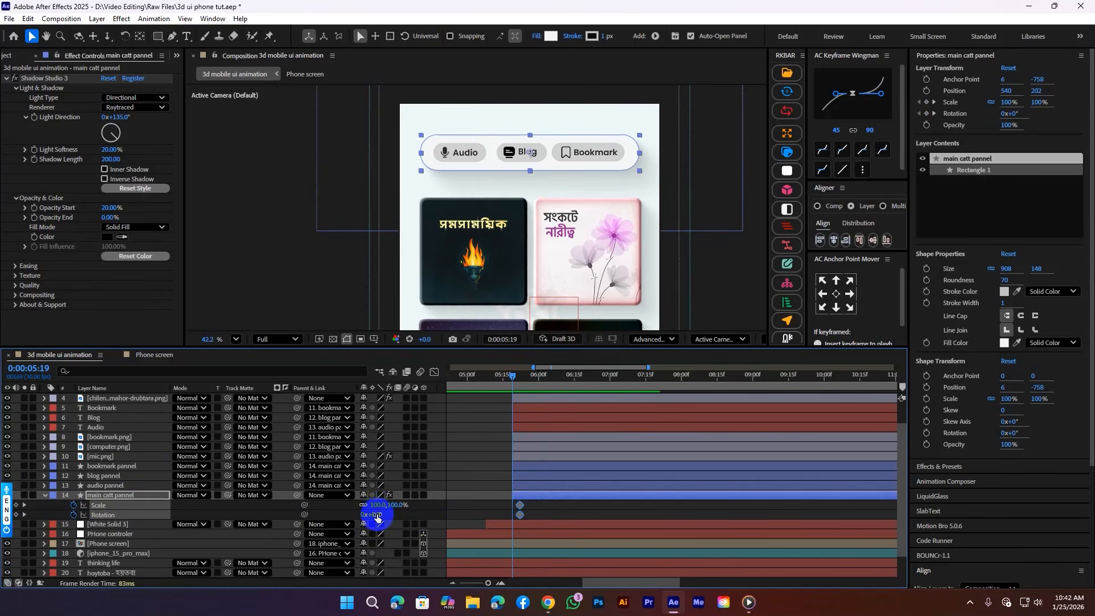
{"action": "left_click_drag", "start_coordinate": [374, 514], "coordinate": [397, 518]}
{"action": "left_click", "coordinate": [379, 505]}
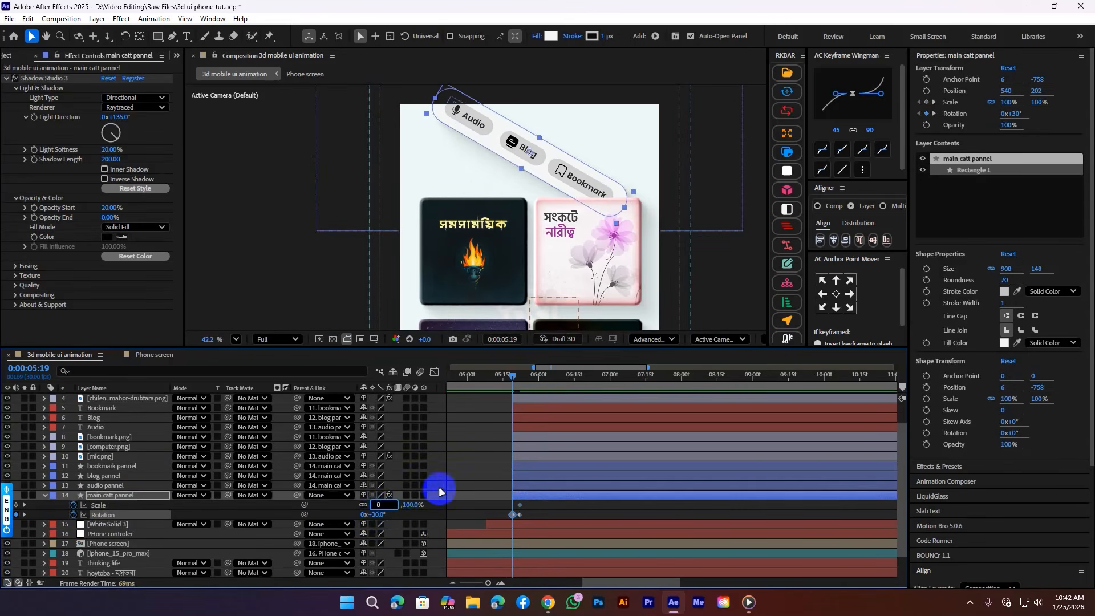
{"action": "type", "text": "0"}
{"action": "key", "text": "Return"}
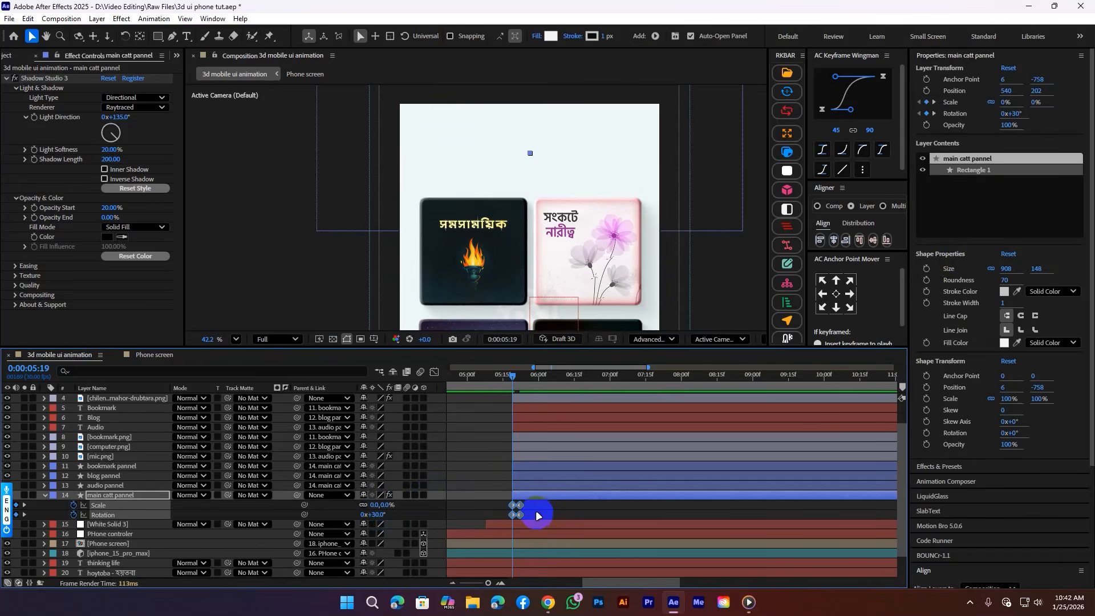
Step: Apply the BOUNCr Overshoot+ expression to the main catt pannel's selected Scale and Rotation keyframes and preview the bounce
{"action": "left_click", "coordinate": [949, 55]}
{"action": "left_click", "coordinate": [954, 201]}
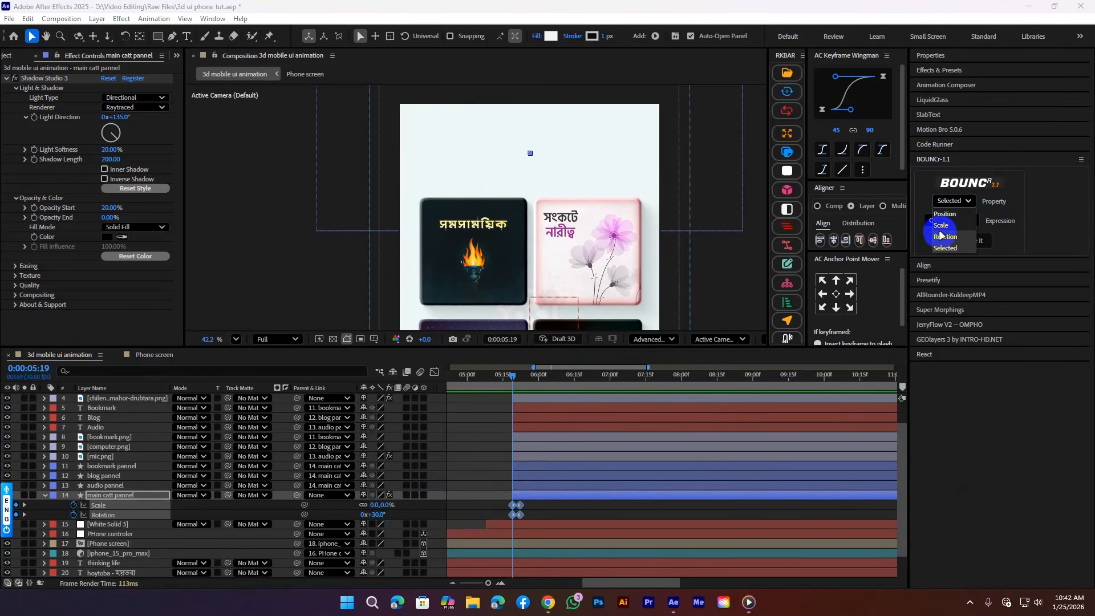
{"action": "left_click", "coordinate": [951, 247]}
{"action": "left_click", "coordinate": [970, 240]}
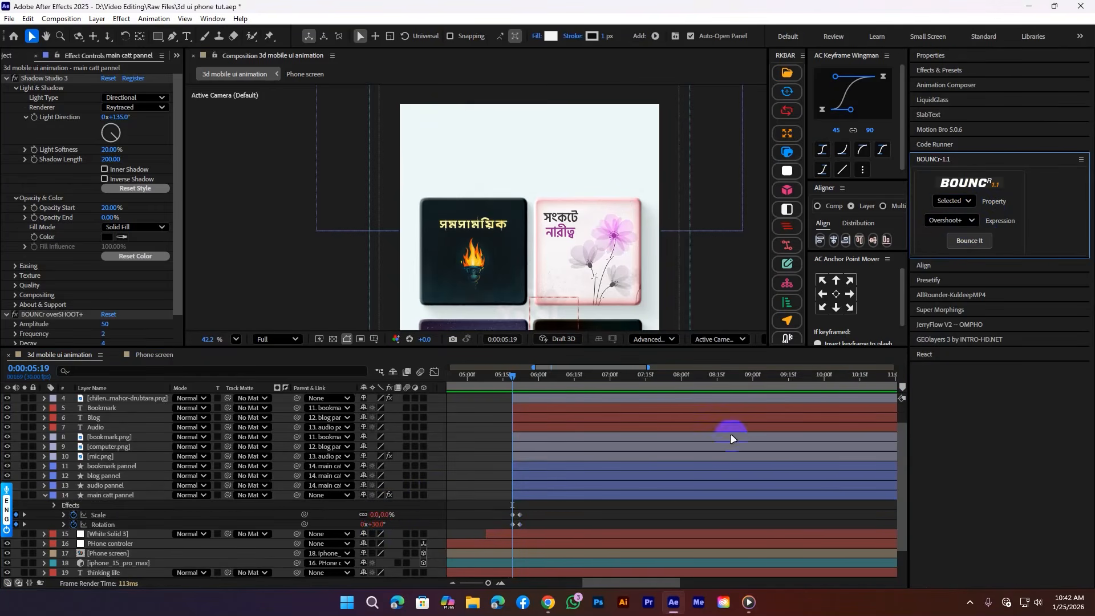
{"action": "left_click", "coordinate": [505, 378]}
{"action": "key", "text": "space"}
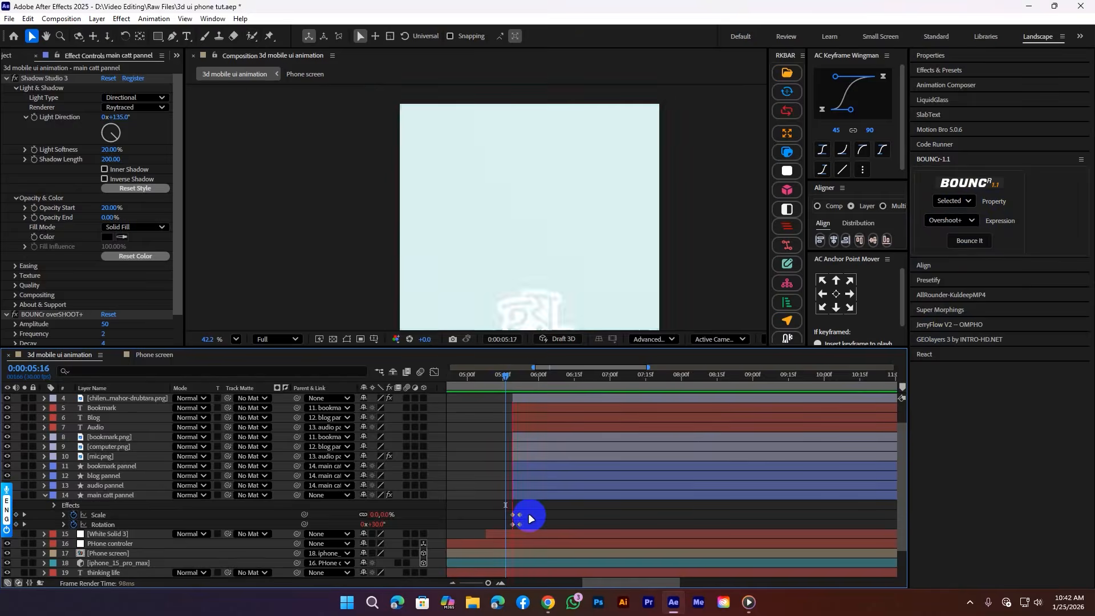
{"action": "key", "text": "space"}
{"action": "scroll", "coordinate": [518, 269], "scroll_direction": "down", "scroll_amount": 1}
{"action": "left_click_drag", "start_coordinate": [518, 269], "coordinate": [508, 223]}
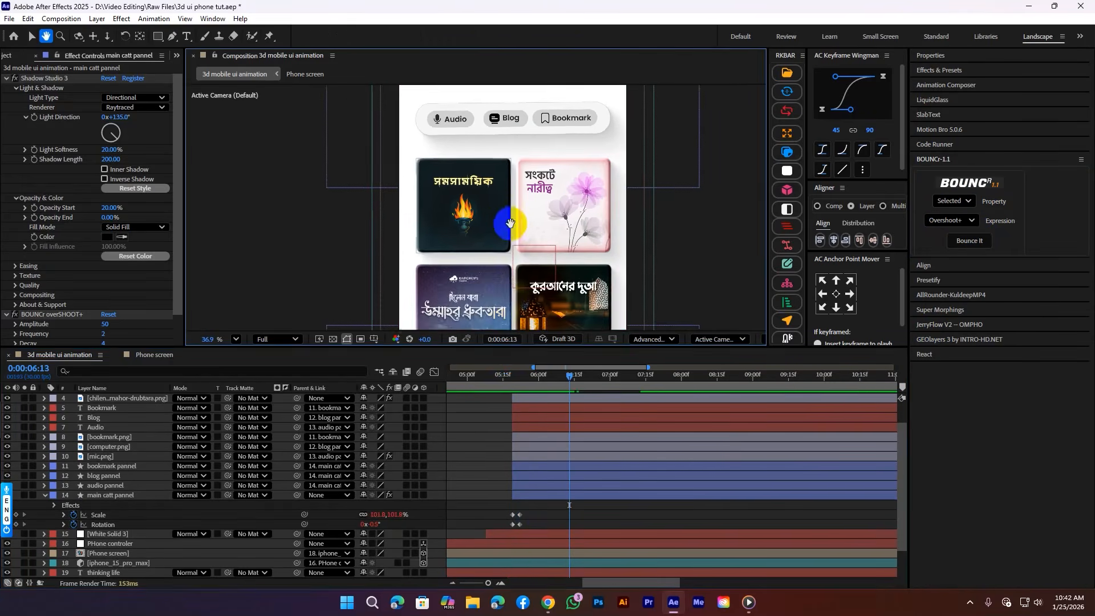
{"action": "left_click", "coordinate": [503, 378]}
{"action": "key", "text": "space"}
{"action": "key", "text": "space"}
Step: Set the Amplitude of the main catt pannel's BOUNCr overshoot effect to 30 and preview the animation
{"action": "left_click", "coordinate": [6, 78]}
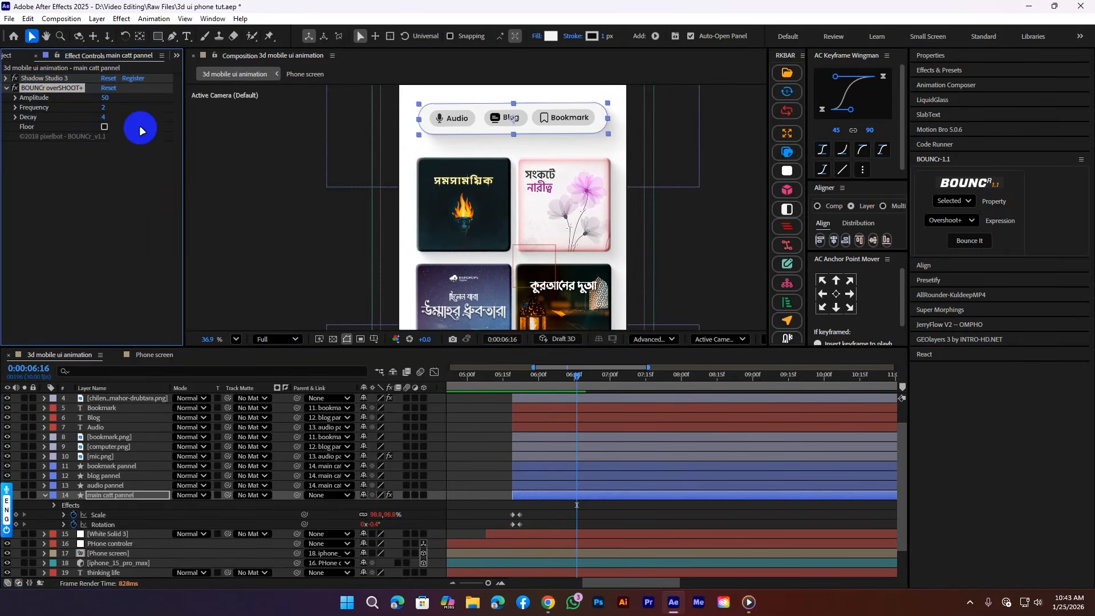
{"action": "left_click", "coordinate": [105, 98]}
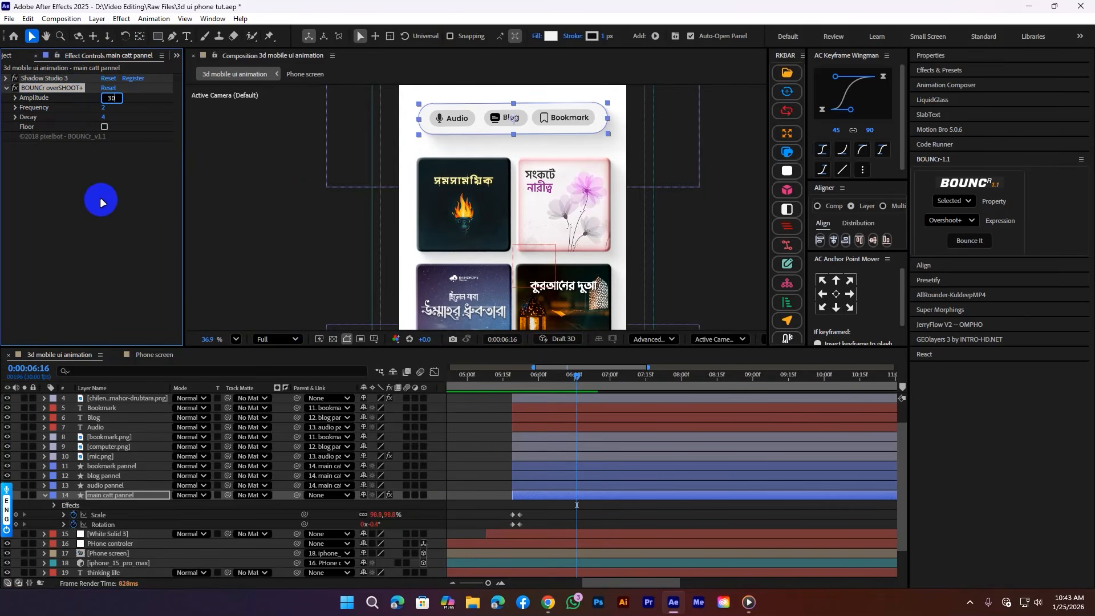
{"action": "left_click", "coordinate": [100, 196]}
{"action": "left_click", "coordinate": [511, 377]}
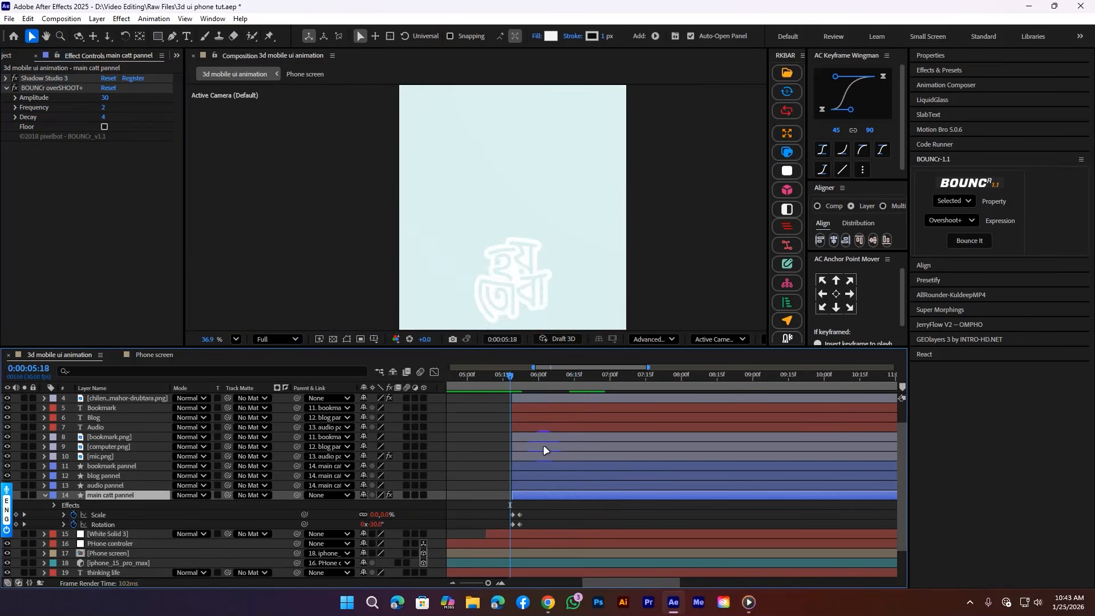
{"action": "key", "text": "space"}
Step: Move the main catt pannel's ending Scale and Rotation keyframes to about 0:00:05:24 and preview the timing
{"action": "left_click", "coordinate": [532, 494]}
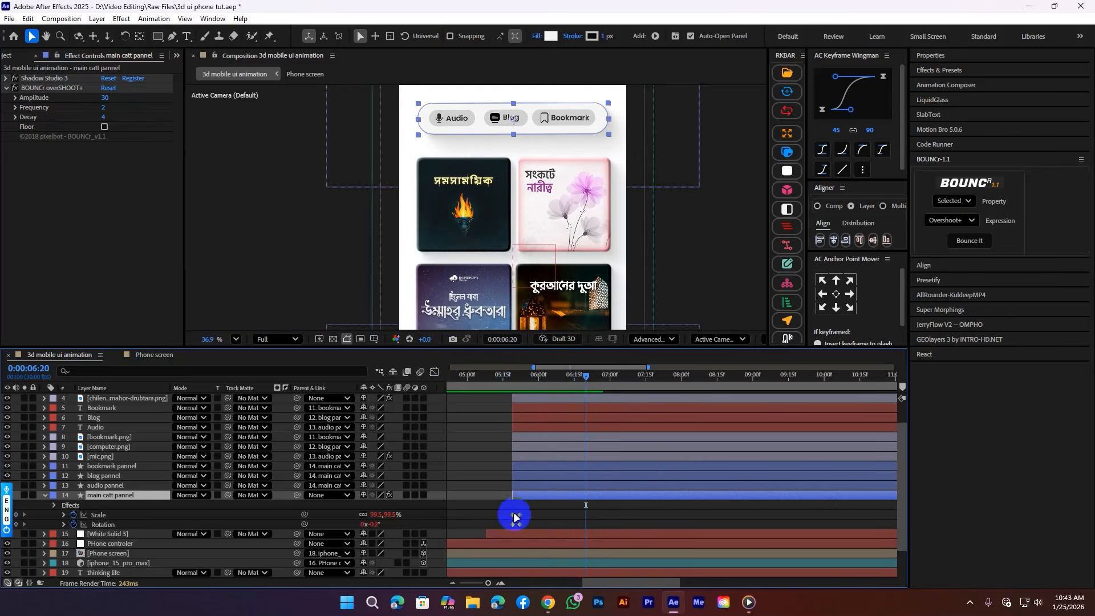
{"action": "scroll", "coordinate": [514, 516], "scroll_direction": "up", "scroll_amount": 2}
{"action": "mouse_move", "coordinate": [524, 508]}
{"action": "left_mouse_down"}
{"action": "mouse_move", "coordinate": [550, 526]}
{"action": "mouse_move", "coordinate": [537, 519]}
{"action": "left_mouse_up"}
{"action": "scroll", "coordinate": [555, 516], "scroll_direction": "down", "scroll_amount": 2}
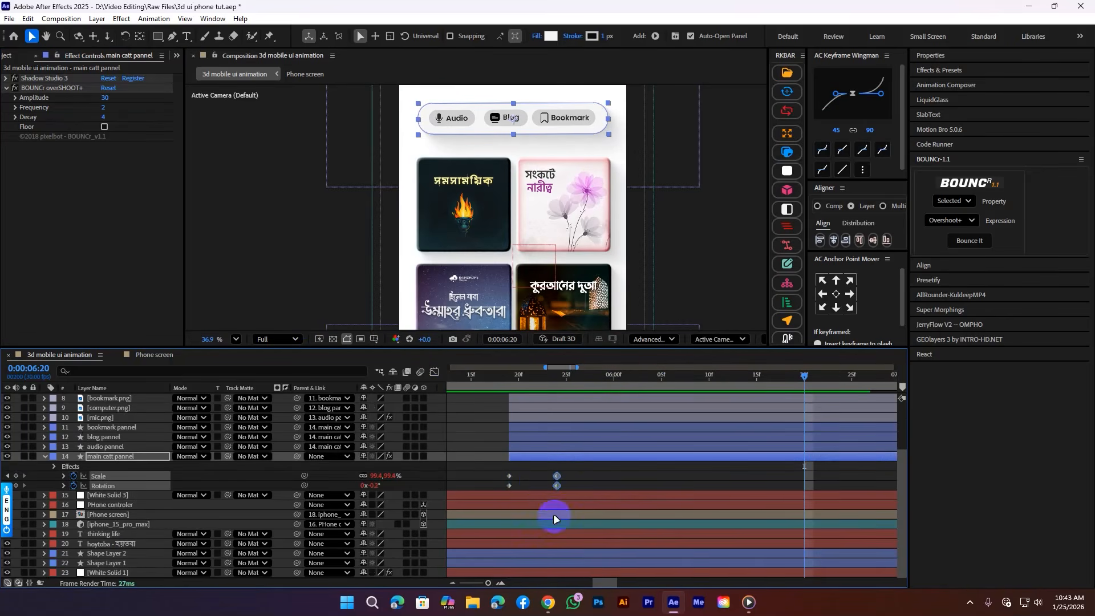
{"action": "scroll", "coordinate": [556, 511], "scroll_direction": "down", "scroll_amount": 3}
{"action": "left_click", "coordinate": [554, 377]}
{"action": "key", "text": "space"}
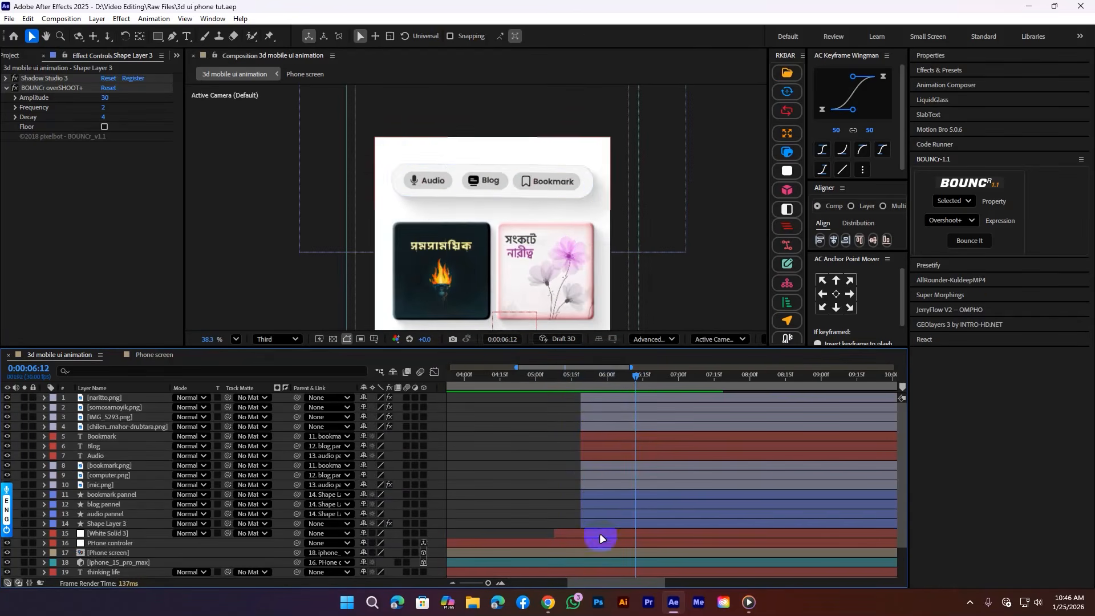
Step: Reveal the Scale and Rotation keyframes of Shape Layer 3 and set the current time to 0:00:05:22
{"action": "left_click", "coordinate": [602, 524]}
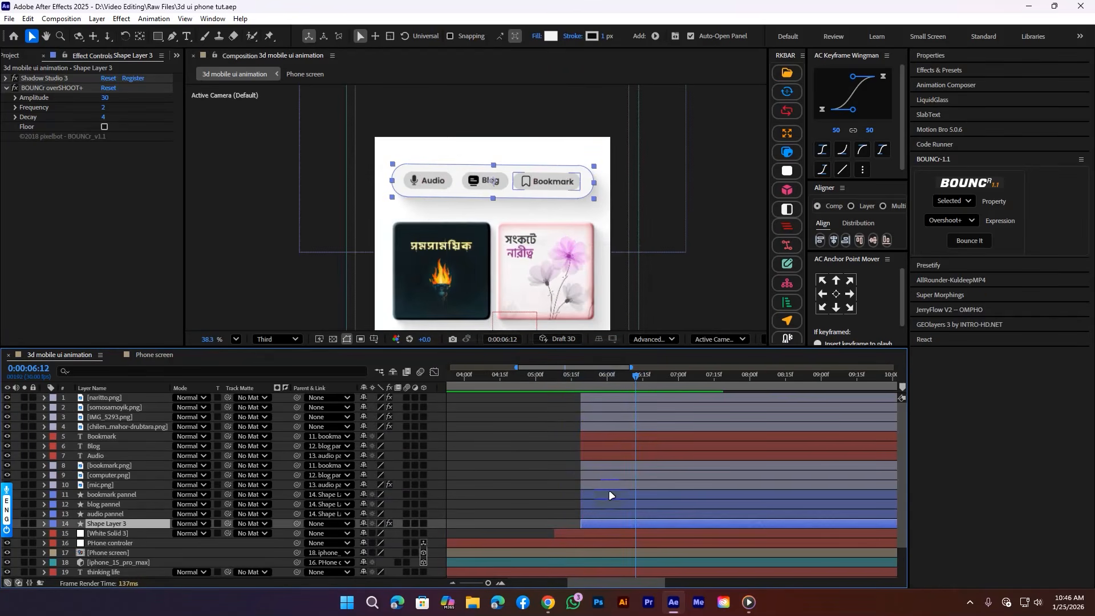
{"action": "key", "text": "u"}
{"action": "scroll", "coordinate": [587, 411], "scroll_direction": "up", "scroll_amount": 2}
{"action": "left_click", "coordinate": [577, 382]}
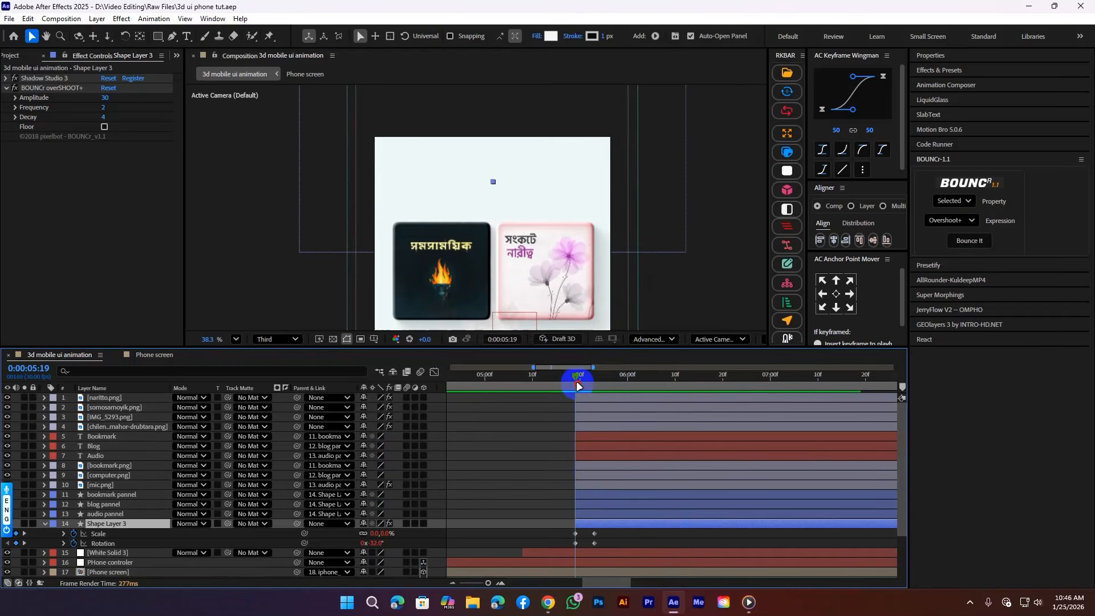
{"action": "left_click_drag", "start_coordinate": [579, 382], "coordinate": [588, 392]}
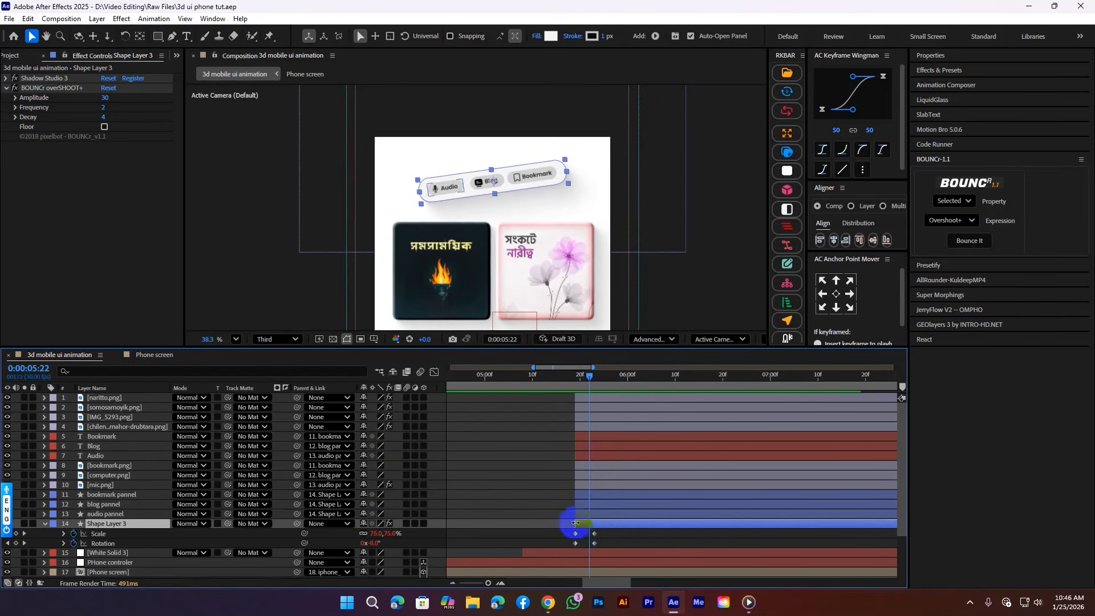
Step: Add a Scale keyframe to the audio pannel layer at 0:00:05:22 and shift it to about 0:00:05:27
{"action": "left_click", "coordinate": [608, 516]}
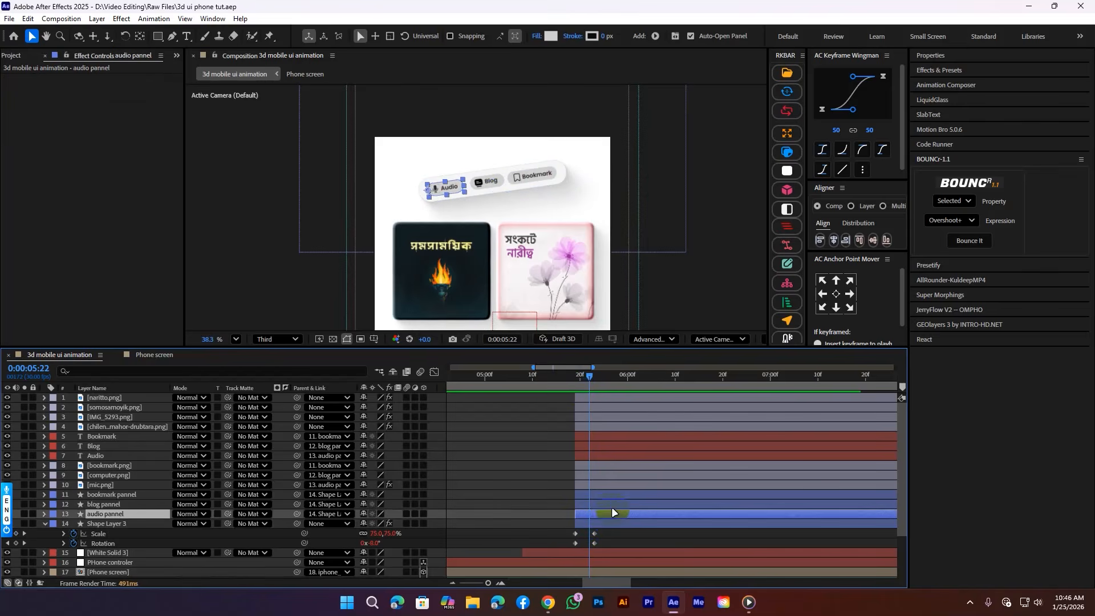
{"action": "left_click", "coordinate": [571, 490]}
{"action": "scroll", "coordinate": [466, 216], "scroll_direction": "up", "scroll_amount": 1}
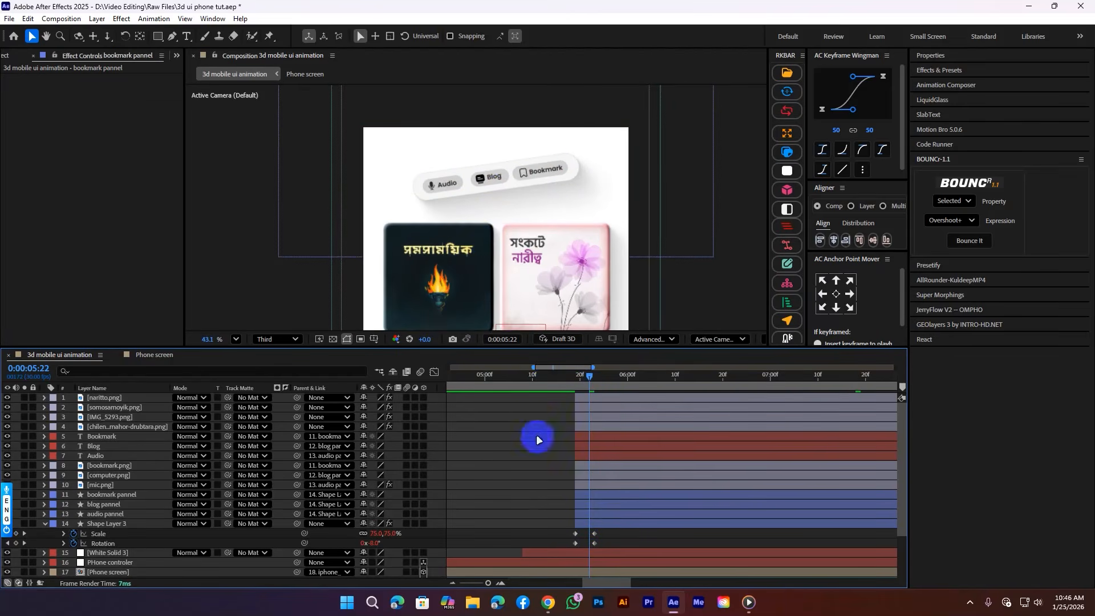
{"action": "left_click", "coordinate": [592, 512]}
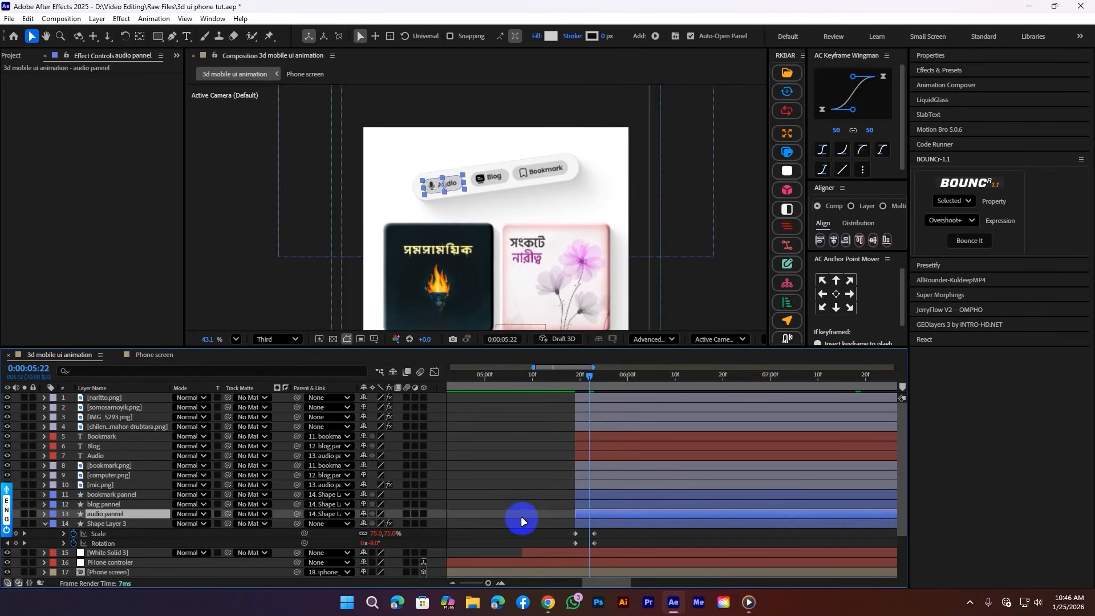
{"action": "key", "text": "s"}
{"action": "left_click", "coordinate": [74, 524]}
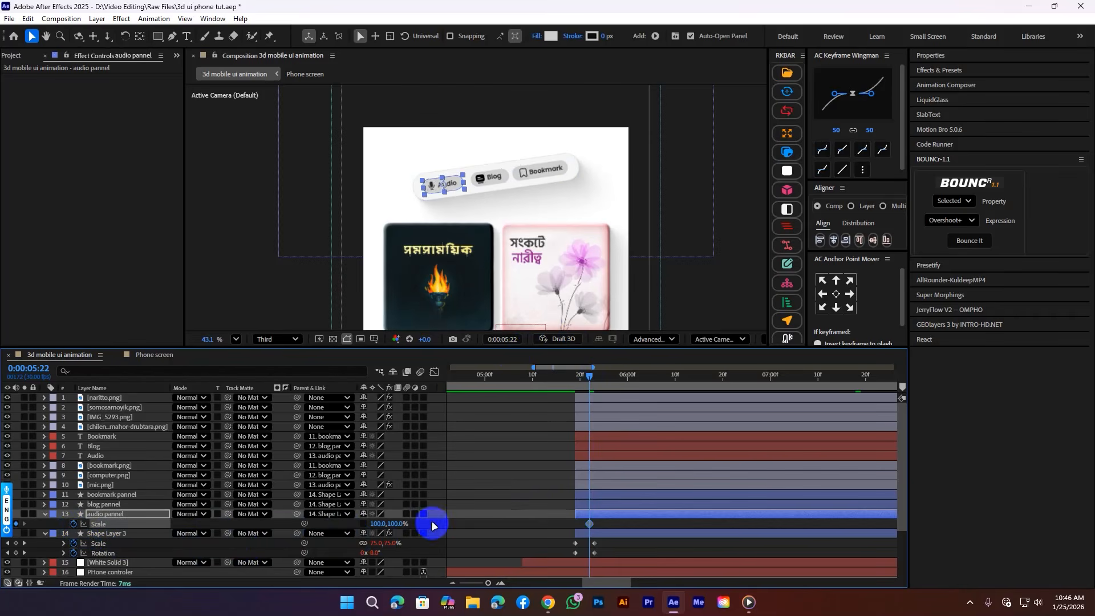
{"action": "left_click_drag", "start_coordinate": [601, 525], "coordinate": [609, 535]}
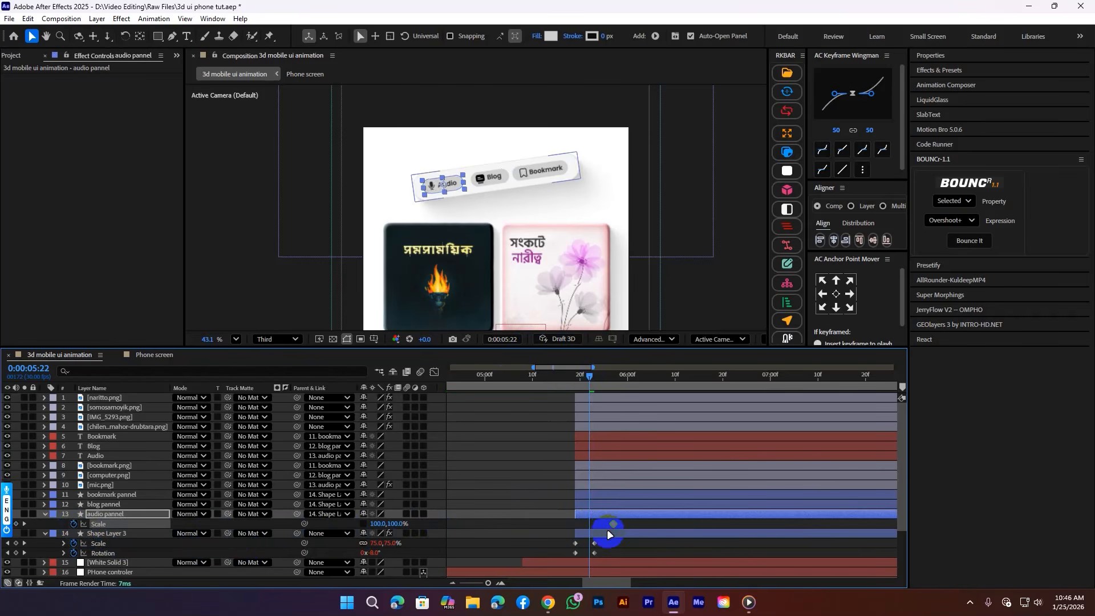
Step: Keyframe the audio pannel's scale at 0% at 0:00:05:22, apply BOUNCr's Overshoot+ expression to it and preview the result
{"action": "left_click", "coordinate": [386, 524]}
{"action": "type", "text": "0"}
{"action": "key", "text": "Return"}
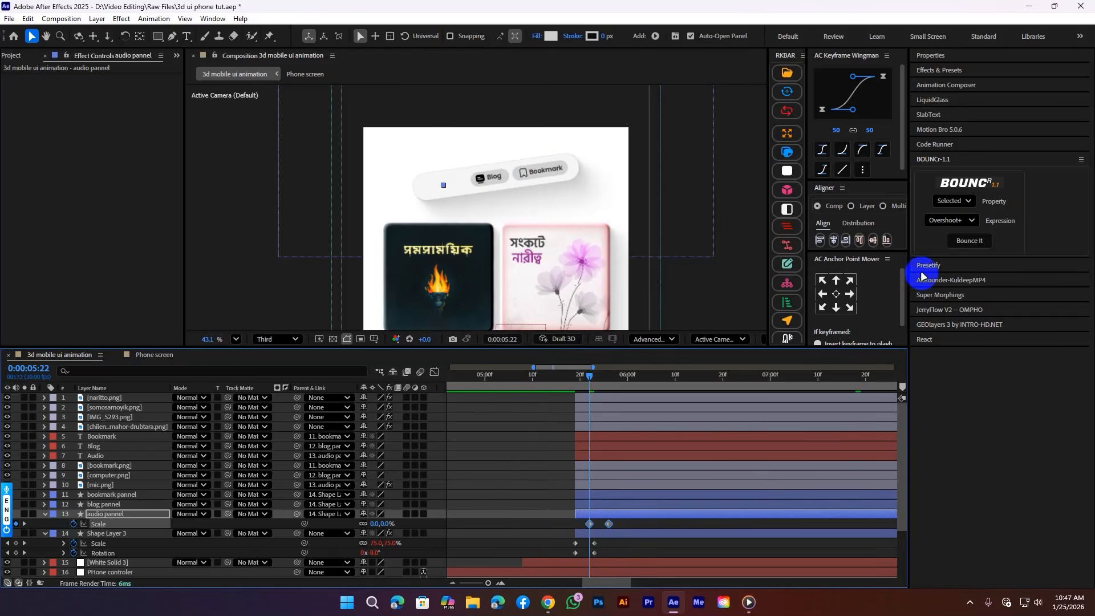
{"action": "left_click", "coordinate": [969, 240]}
{"action": "left_click", "coordinate": [575, 378]}
{"action": "key", "text": "space"}
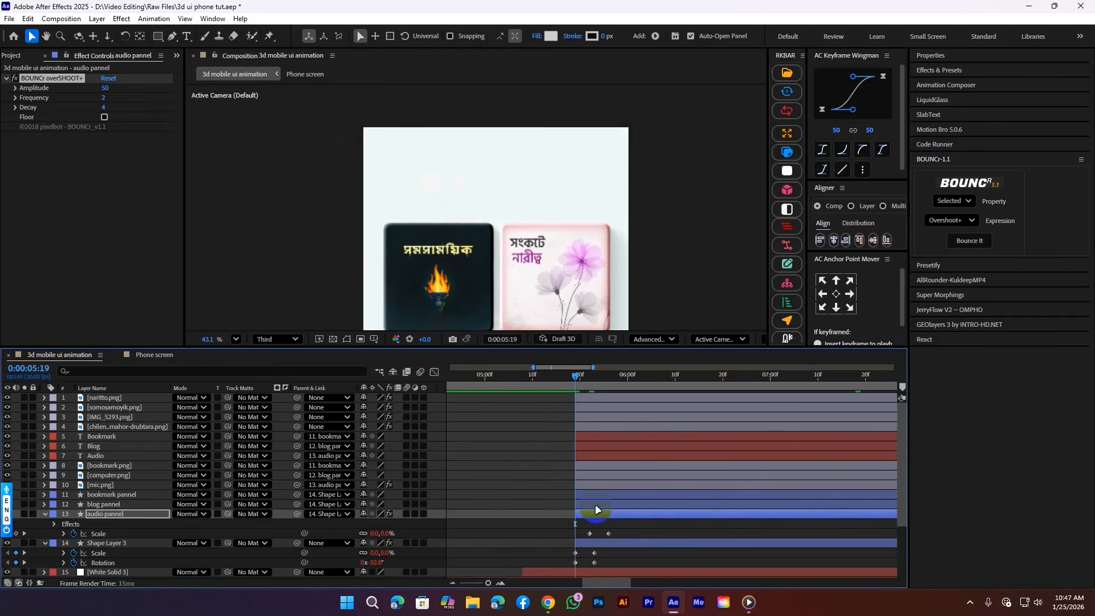
{"action": "key", "text": "space"}
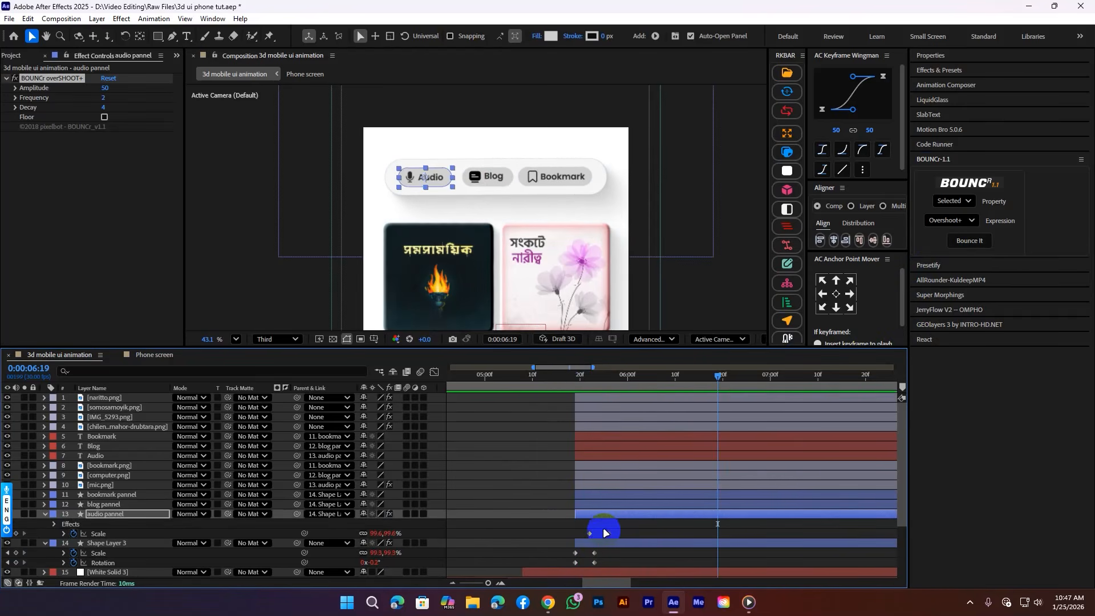
Step: Copy the audio pannel's scale keyframes to the blog pannel, starting at 0:00:05:23
{"action": "left_click", "coordinate": [616, 503]}
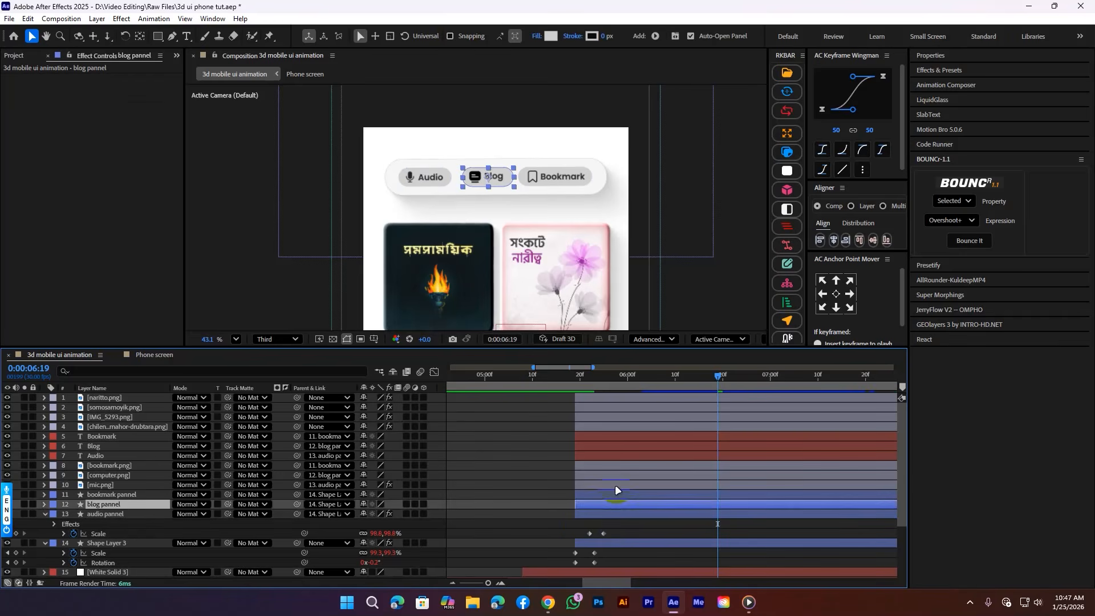
{"action": "left_click", "coordinate": [594, 380]}
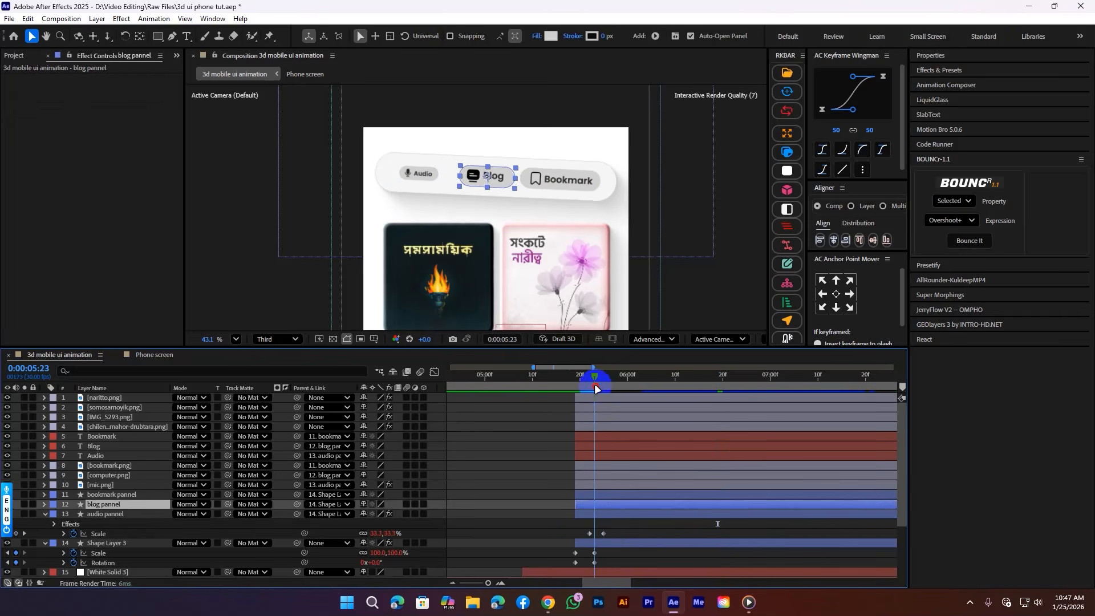
{"action": "key", "text": "s"}
{"action": "left_click_drag", "start_coordinate": [575, 537], "coordinate": [639, 537]}
{"action": "key", "text": "ctrl+c"}
{"action": "left_click", "coordinate": [597, 504]}
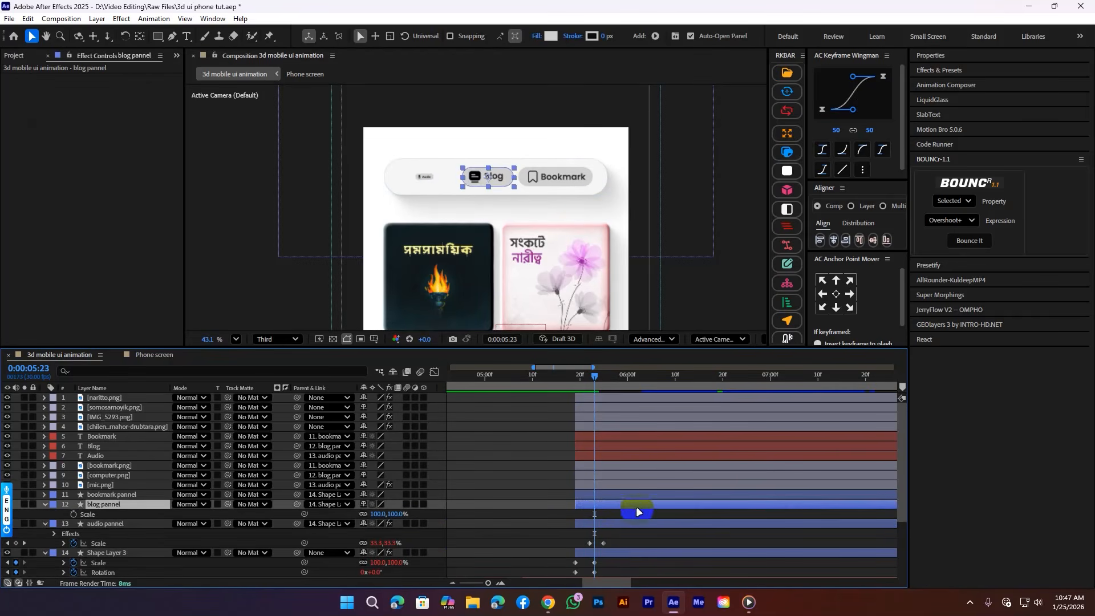
{"action": "key", "text": "ctrl+v"}
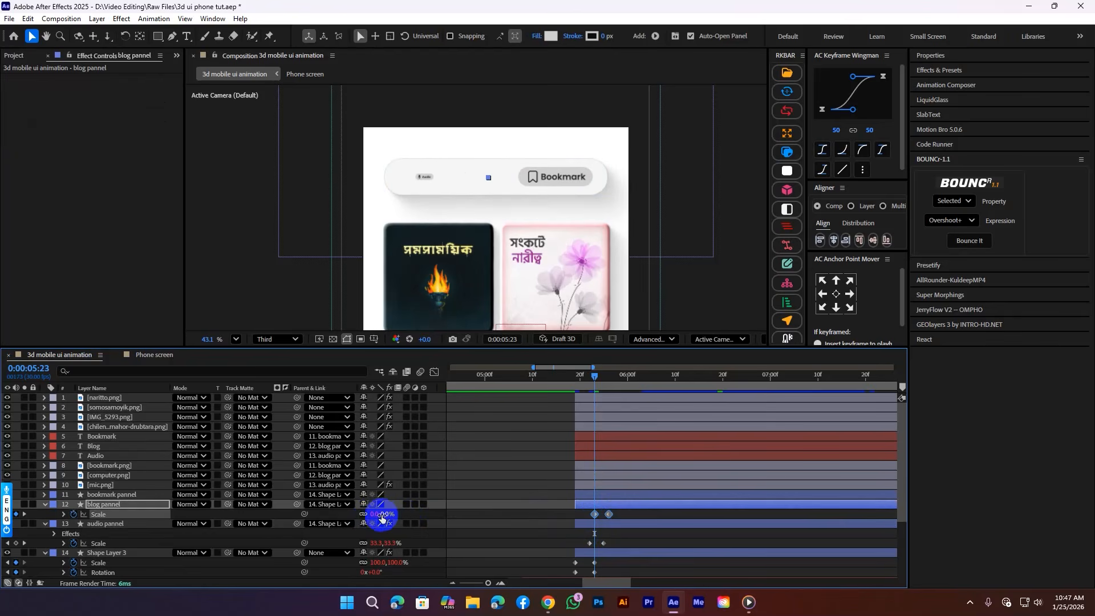
Step: Apply BOUNCr's Overshoot+ expression to the blog pannel's scale and preview the button animation
{"action": "left_click", "coordinate": [99, 515]}
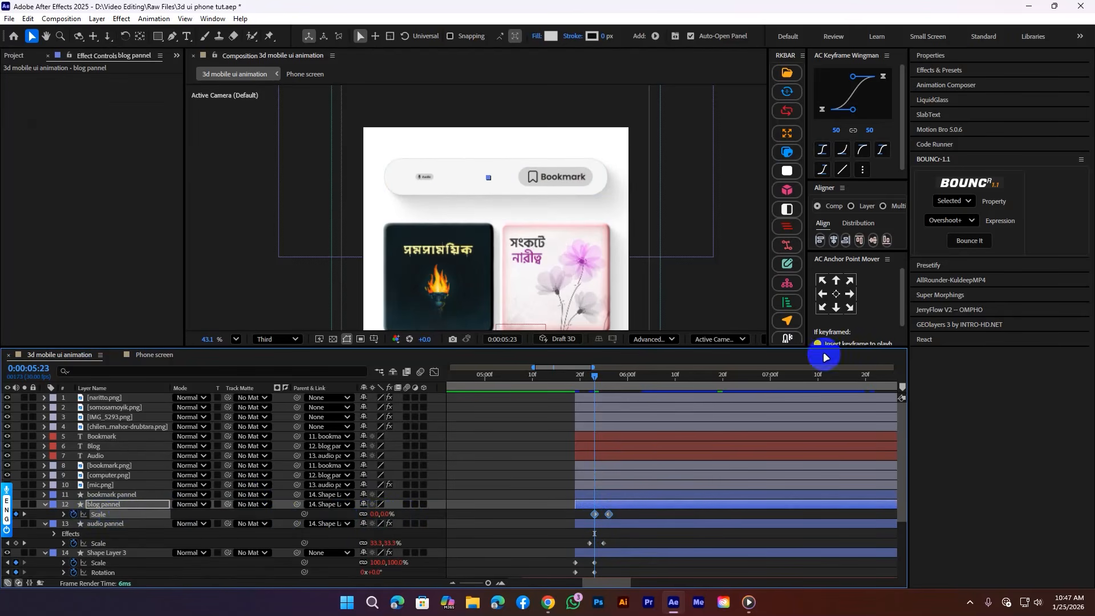
{"action": "left_click", "coordinate": [970, 240]}
{"action": "left_click", "coordinate": [597, 375]}
{"action": "left_click_drag", "start_coordinate": [597, 375], "coordinate": [587, 375]}
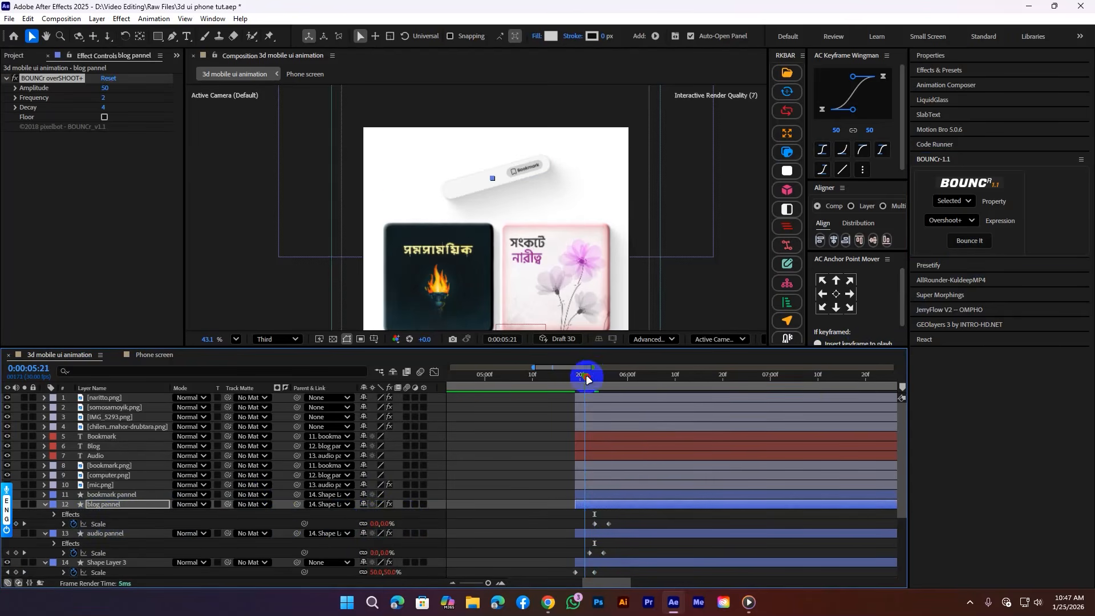
{"action": "key", "text": "space"}
{"action": "left_click", "coordinate": [594, 504]}
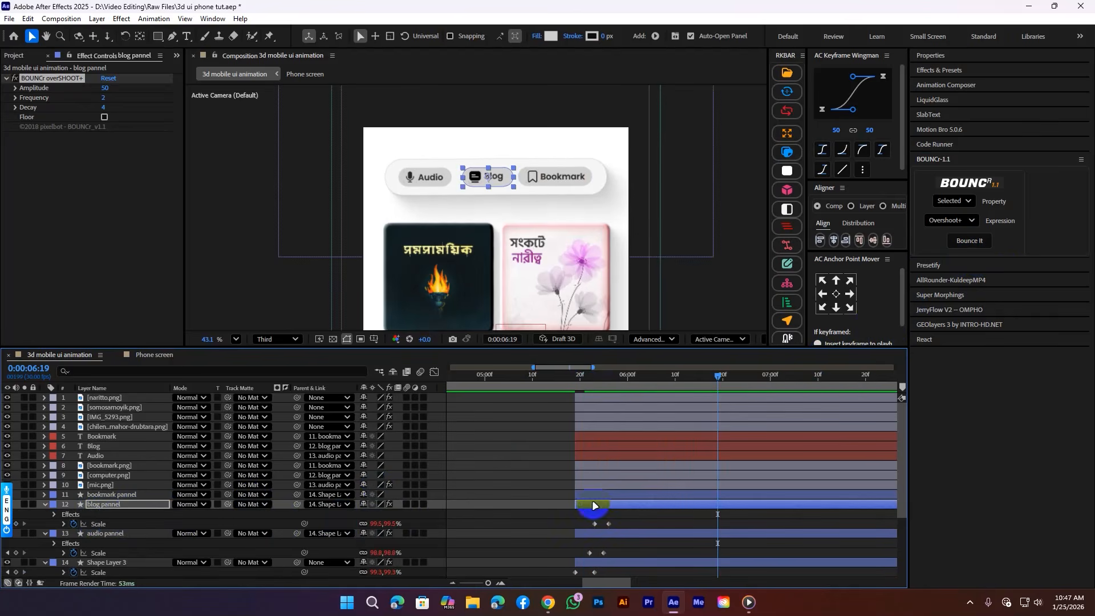
Step: Paste the copied scale keyframes onto the bookmark pannel, starting at 0:00:05:24
{"action": "left_click", "coordinate": [603, 377]}
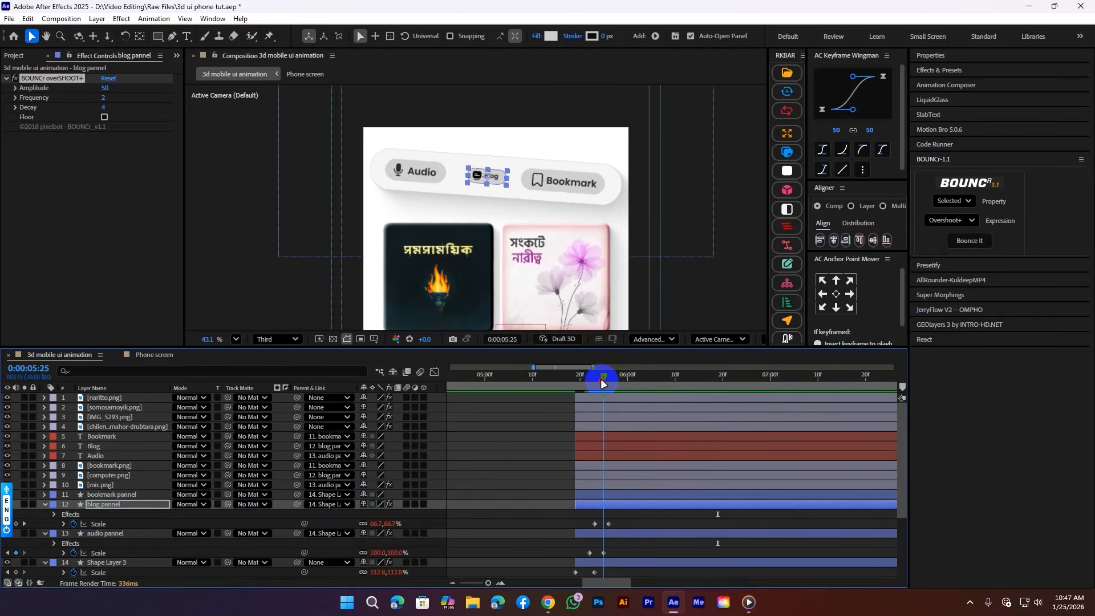
{"action": "left_click", "coordinate": [594, 495]}
{"action": "key", "text": "s"}
{"action": "left_click", "coordinate": [598, 504]}
{"action": "key", "text": "ctrl+v"}
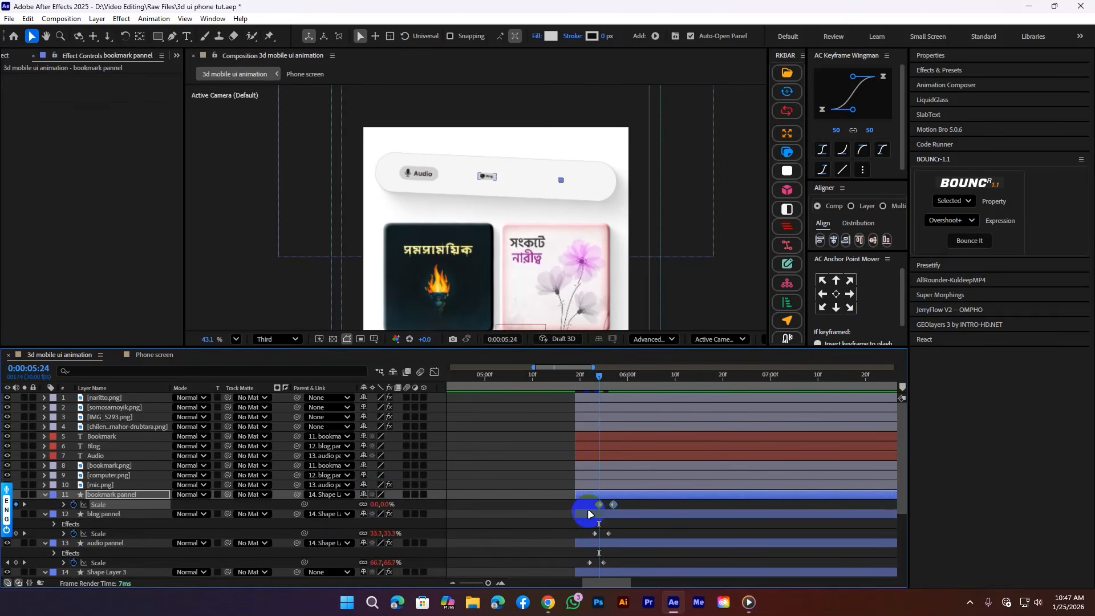
Step: Apply BOUNCr's Overshoot+ expression to the bookmark pannel's scale and preview all three buttons
{"action": "left_click", "coordinate": [970, 240]}
{"action": "left_click_drag", "start_coordinate": [593, 367], "coordinate": [578, 369]}
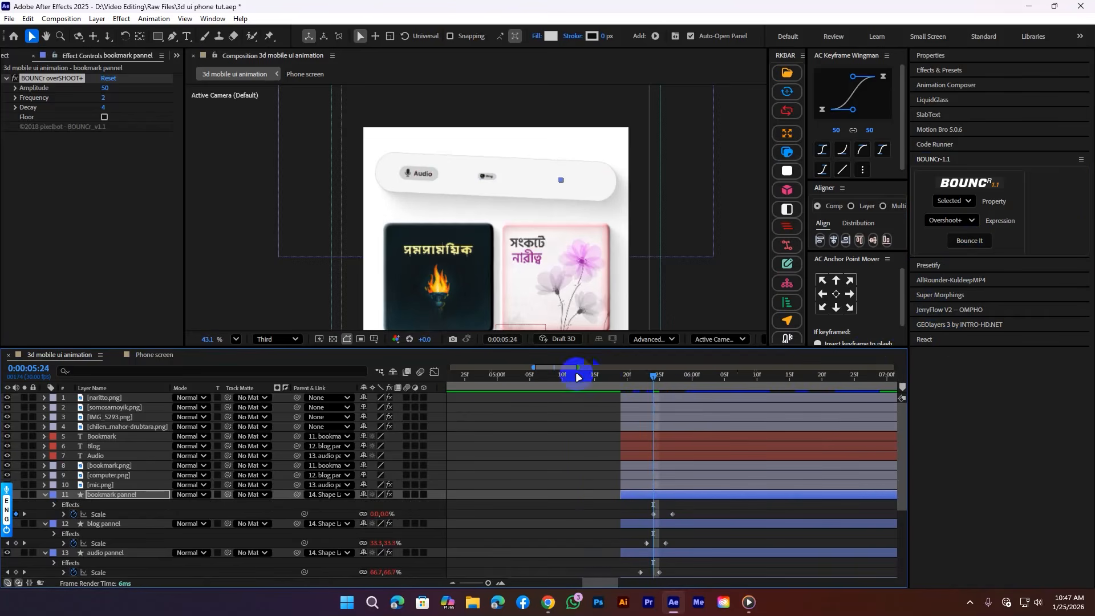
{"action": "left_click", "coordinate": [605, 378]}
{"action": "key", "text": "space"}
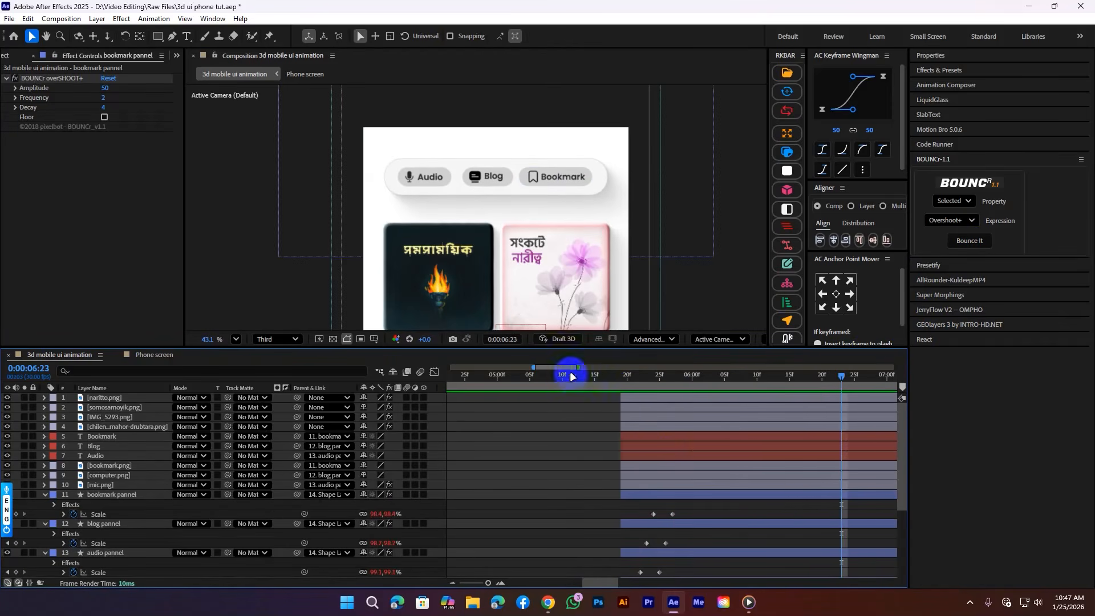
Step: Collapse the revealed properties of the pannel layers and Shape Layer 3, and save the project
{"action": "left_click_drag", "start_coordinate": [568, 368], "coordinate": [580, 368]}
{"action": "key", "text": "u"}
{"action": "key", "text": "ctrl+s"}
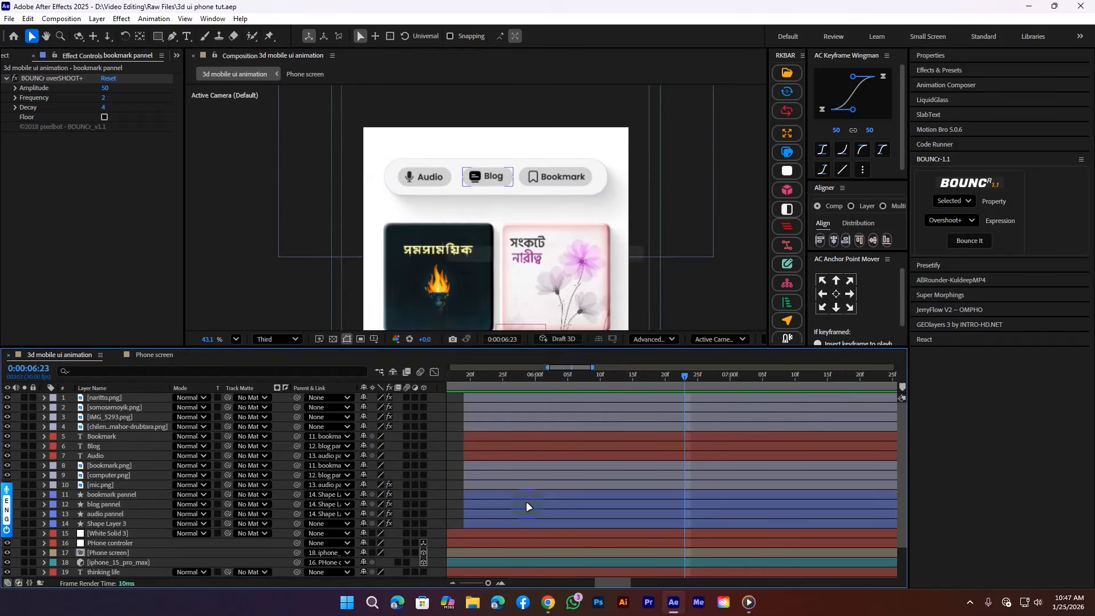
Step: Set the BOUNCr amplitude of the bookmark, blog and audio pannels to 30 and preview the animation
{"action": "left_click", "coordinate": [525, 497]}
{"action": "left_click", "coordinate": [509, 511], "text": "shift"}
{"action": "left_click", "coordinate": [107, 95]}
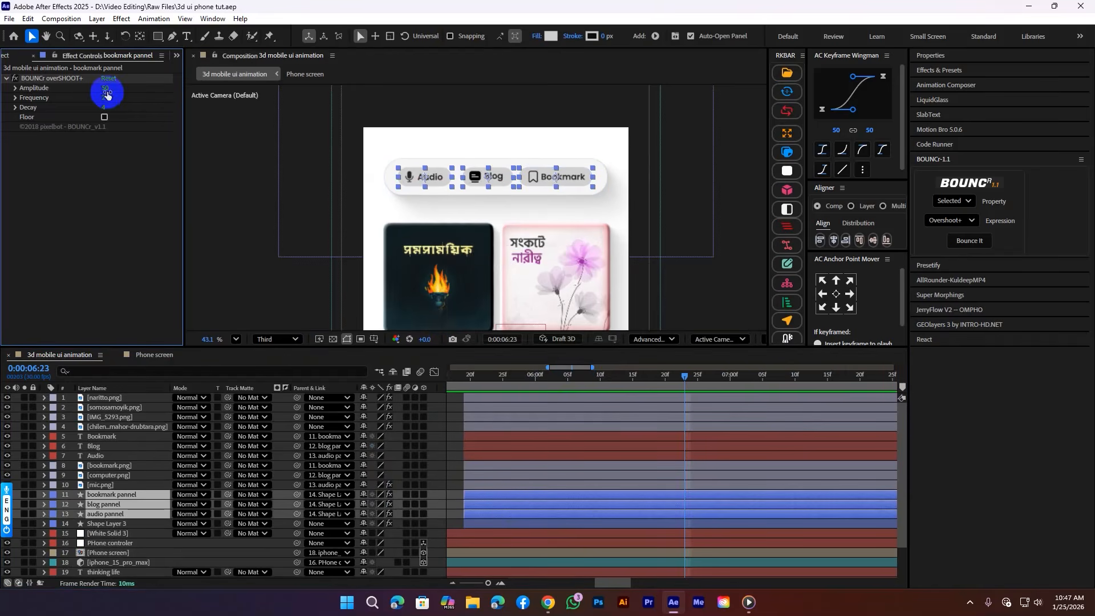
{"action": "type", "text": "30"}
{"action": "key", "text": "Return"}
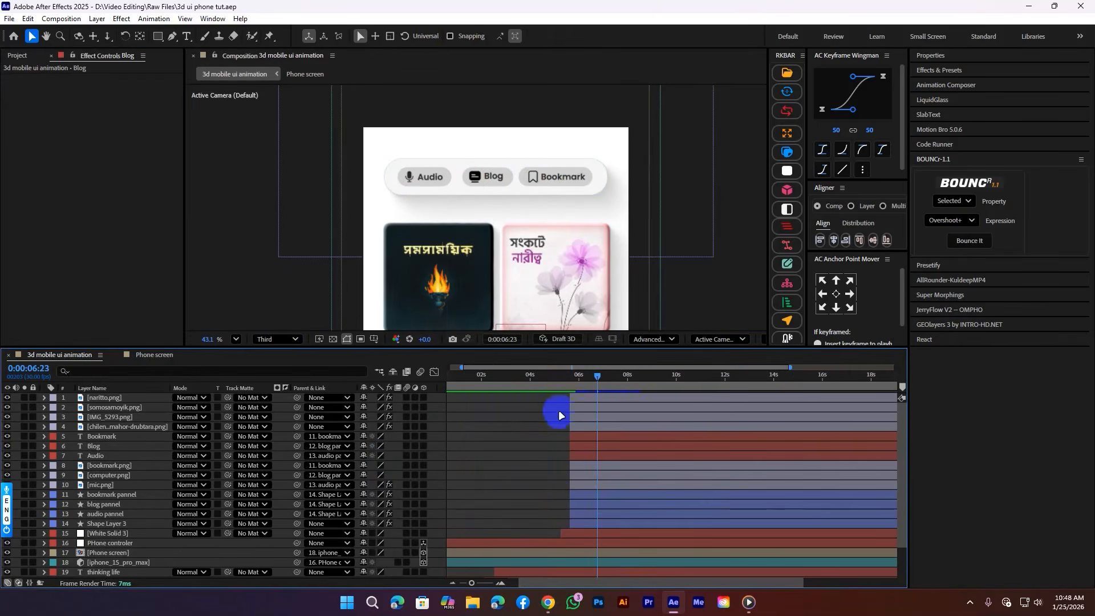
{"action": "left_click", "coordinate": [537, 376]}
{"action": "key", "text": "space"}
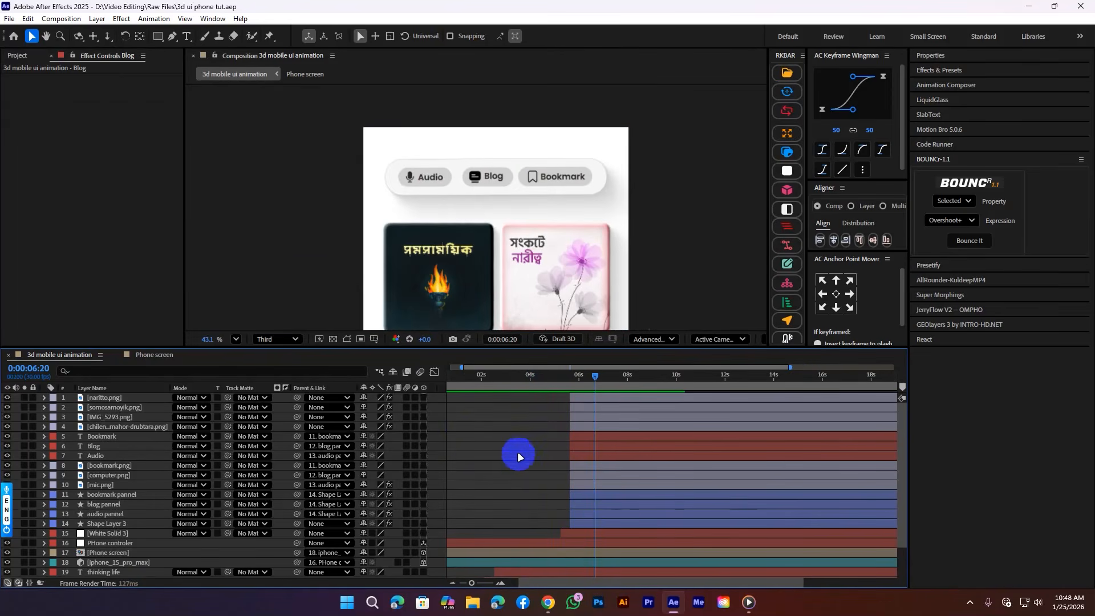
Step: Shift the blog pannel slightly later and the bookmark pannel later still to stagger their starts, and preview the timing
{"action": "left_click", "coordinate": [600, 523]}
{"action": "left_click", "coordinate": [597, 513]}
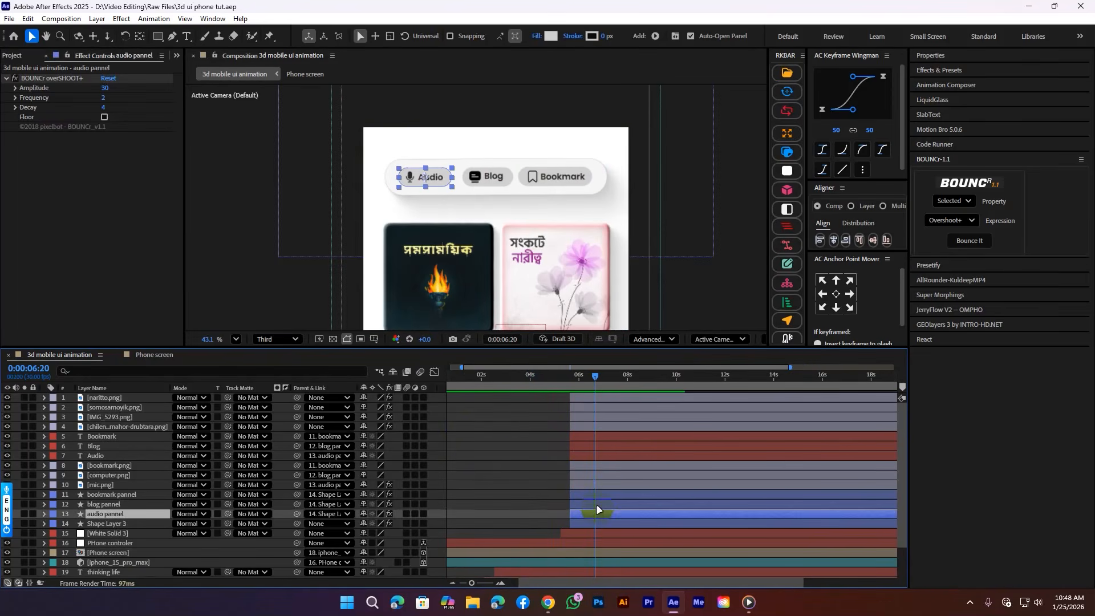
{"action": "left_click", "coordinate": [596, 505]}
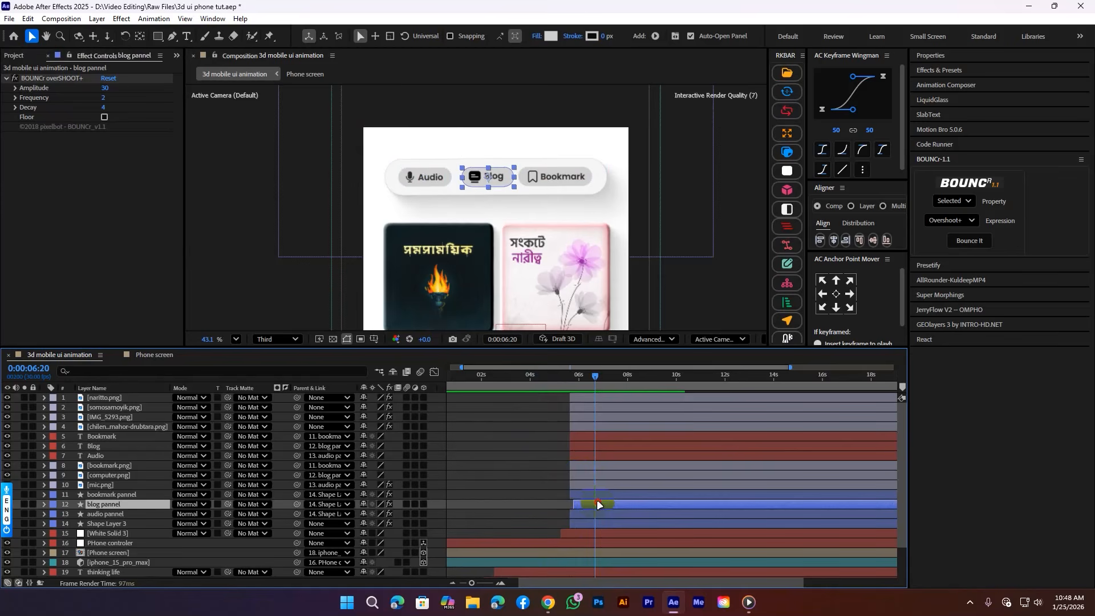
{"action": "left_click_drag", "start_coordinate": [593, 494], "coordinate": [601, 495]}
{"action": "left_click_drag", "start_coordinate": [567, 368], "coordinate": [564, 374]}
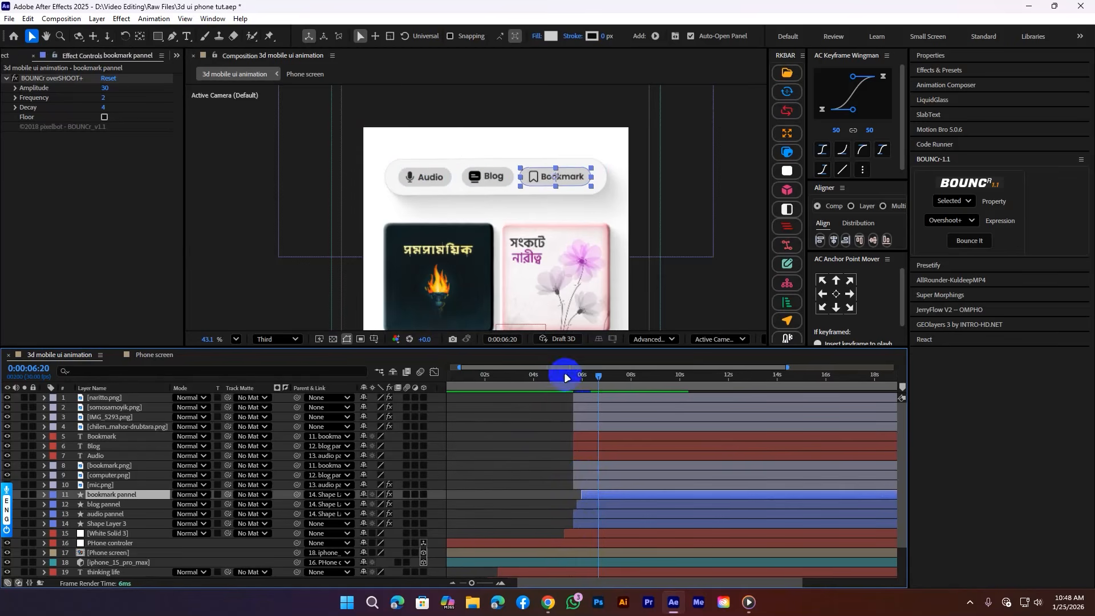
{"action": "left_click", "coordinate": [567, 375]}
{"action": "key", "text": "space"}
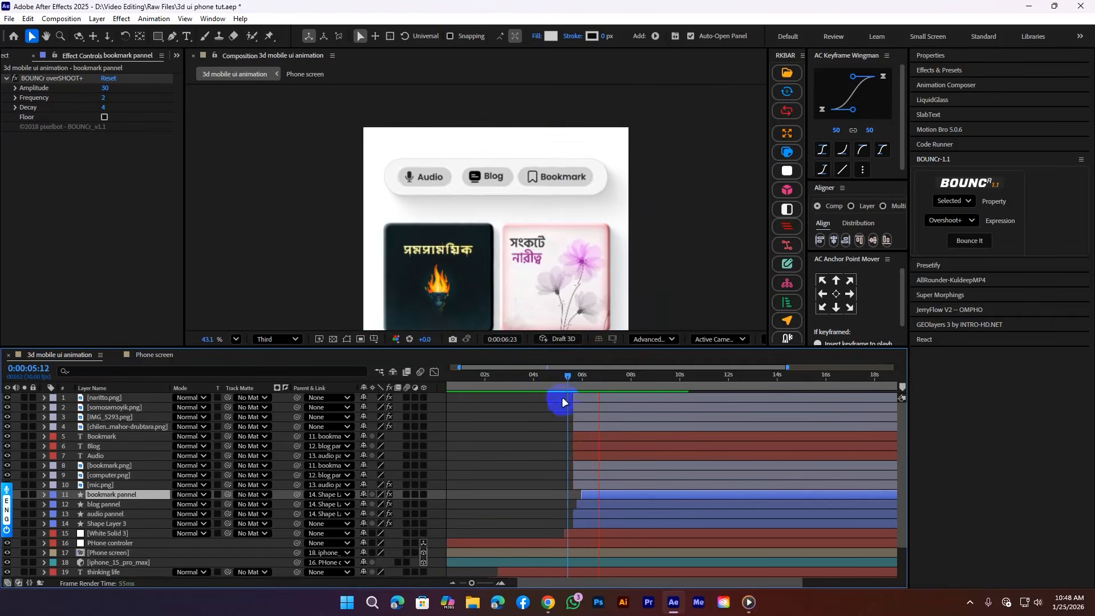
{"action": "left_click", "coordinate": [560, 506]}
Step: Set the composition preview resolution to Full for a closer view of the button bar
{"action": "scroll", "coordinate": [469, 177], "scroll_direction": "up", "scroll_amount": 2}
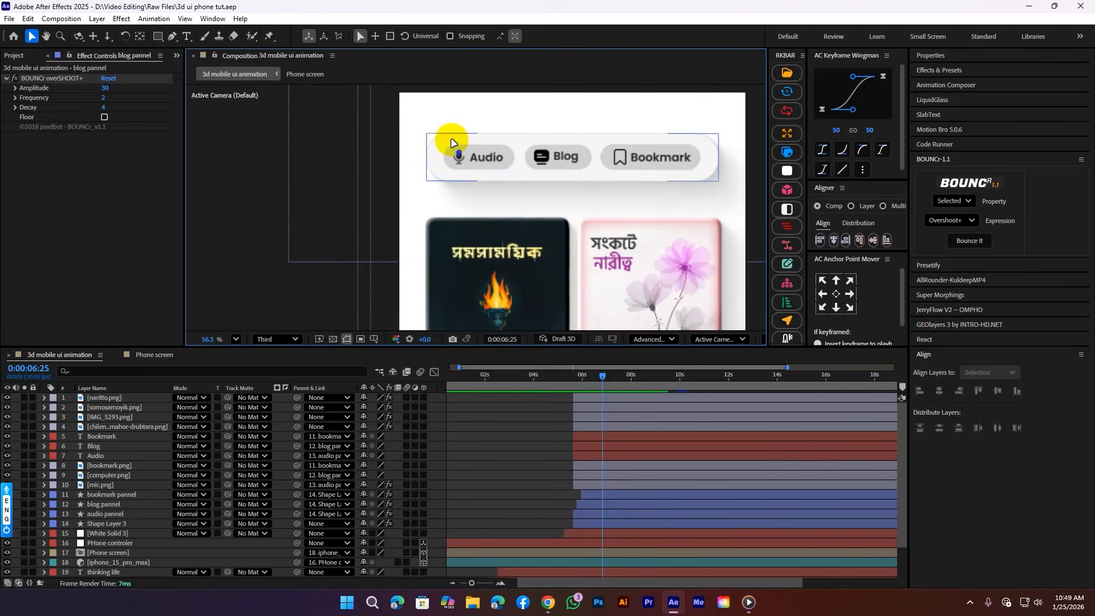
{"action": "scroll", "coordinate": [483, 152], "scroll_direction": "up", "scroll_amount": 2}
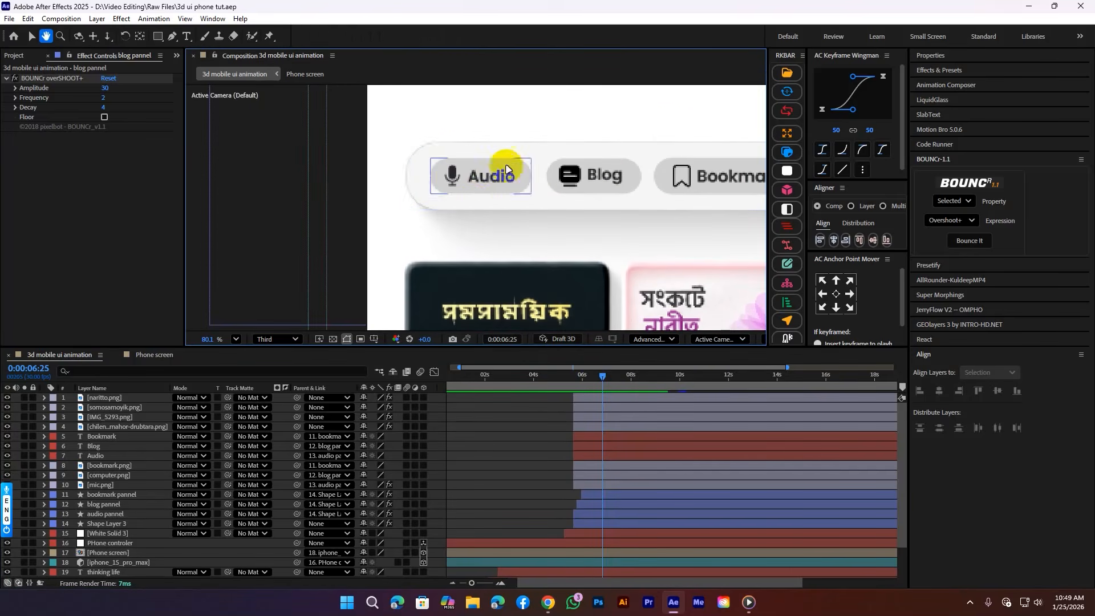
{"action": "left_click", "coordinate": [290, 340]}
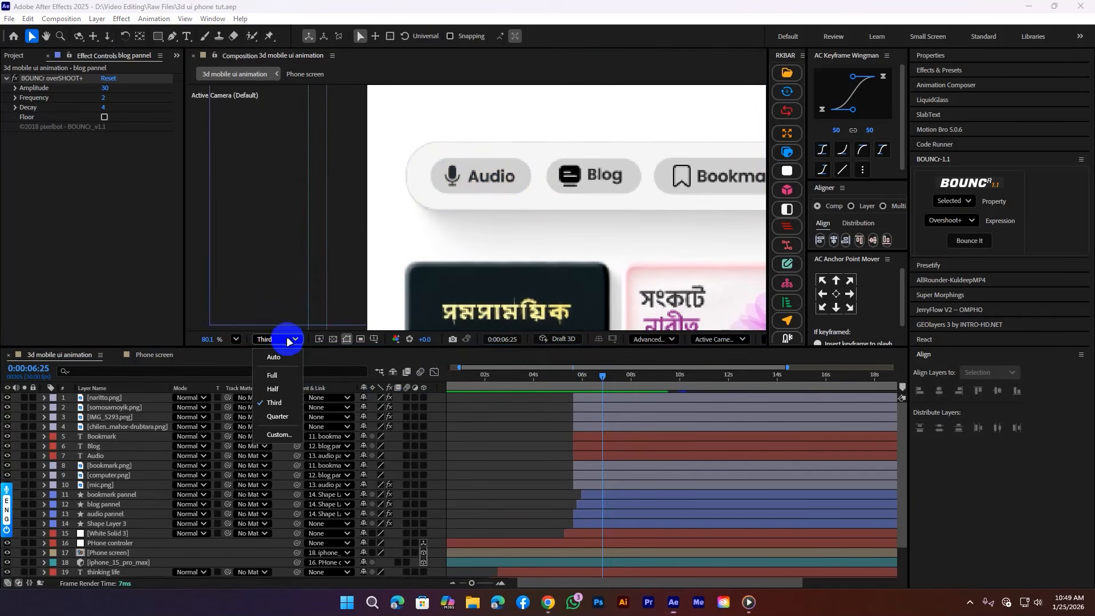
{"action": "left_click", "coordinate": [272, 376]}
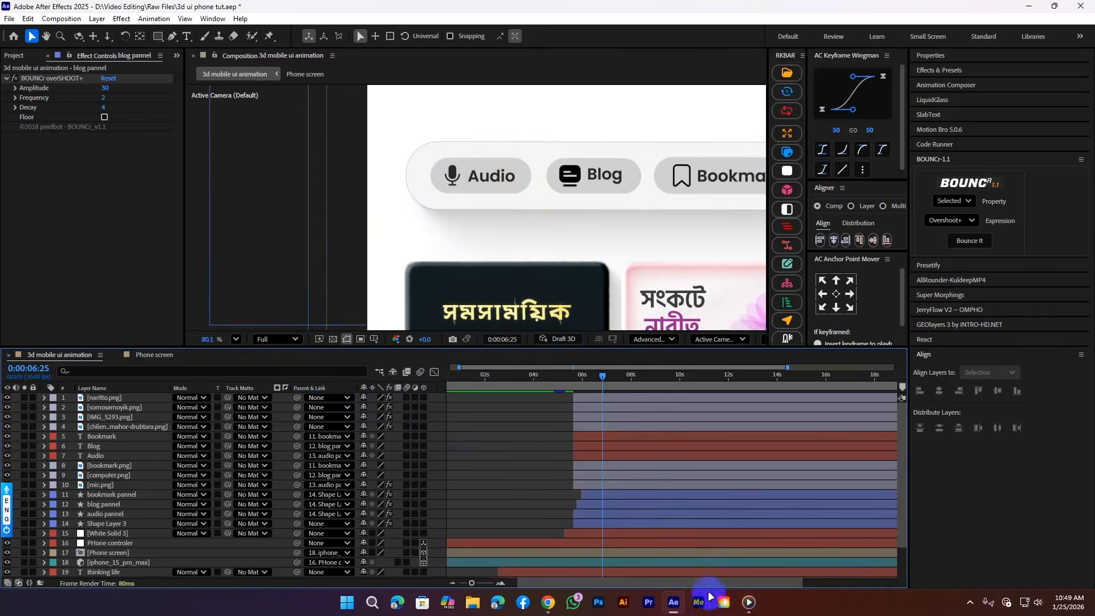
Step: Check the Audio button's look in the Media Player reference video and add logo_v1.5_round.png to the composition
{"action": "left_click", "coordinate": [749, 603]}
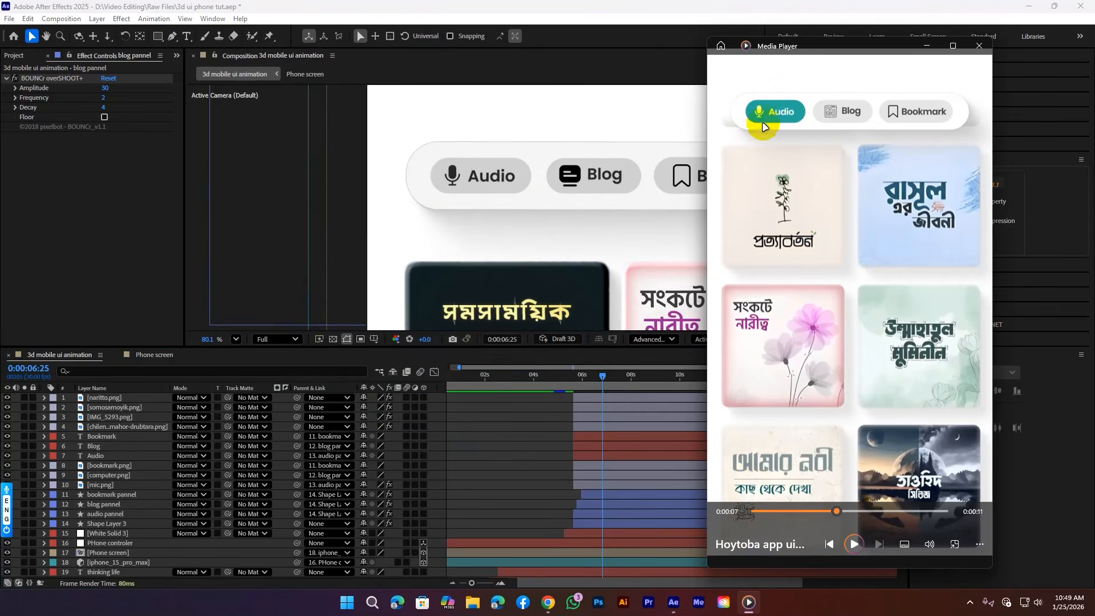
{"action": "left_click", "coordinate": [471, 167]}
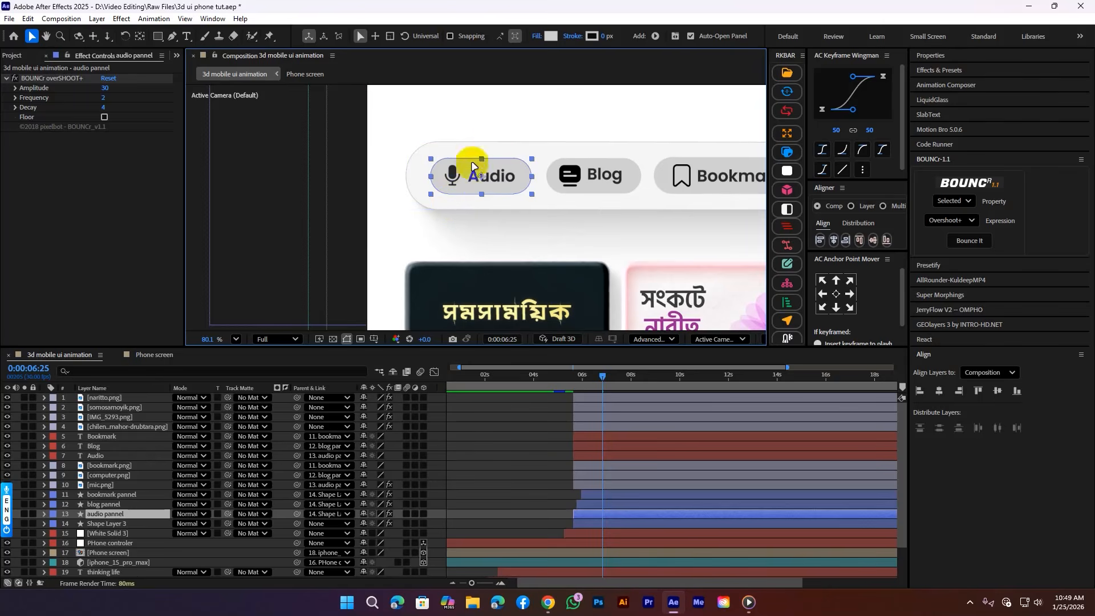
{"action": "left_click", "coordinate": [16, 55]}
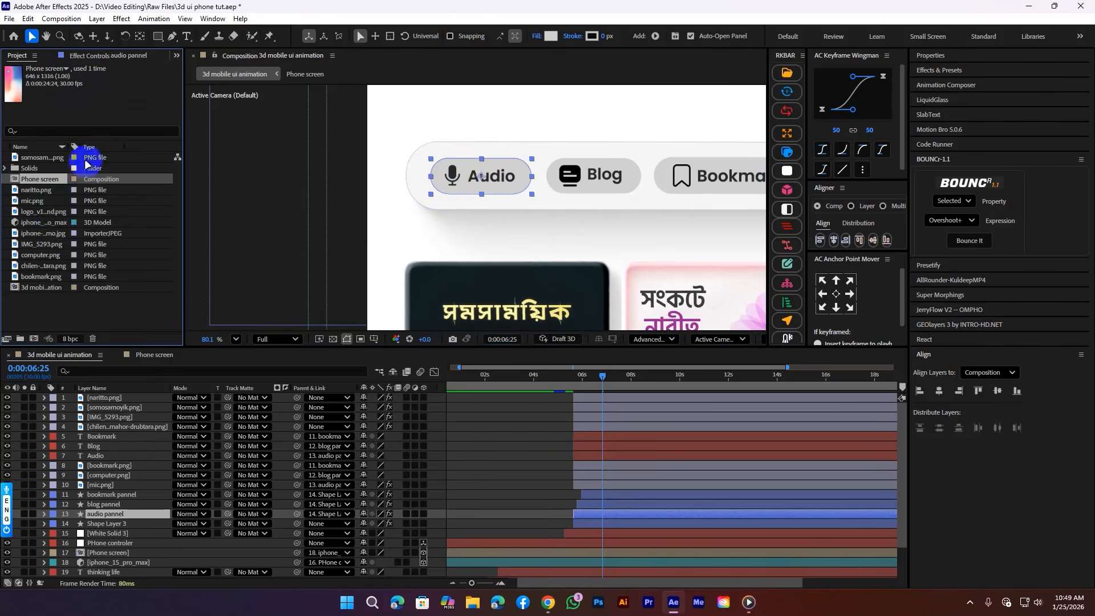
{"action": "left_click", "coordinate": [62, 300]}
{"action": "left_click", "coordinate": [33, 201]}
{"action": "left_click", "coordinate": [39, 213]}
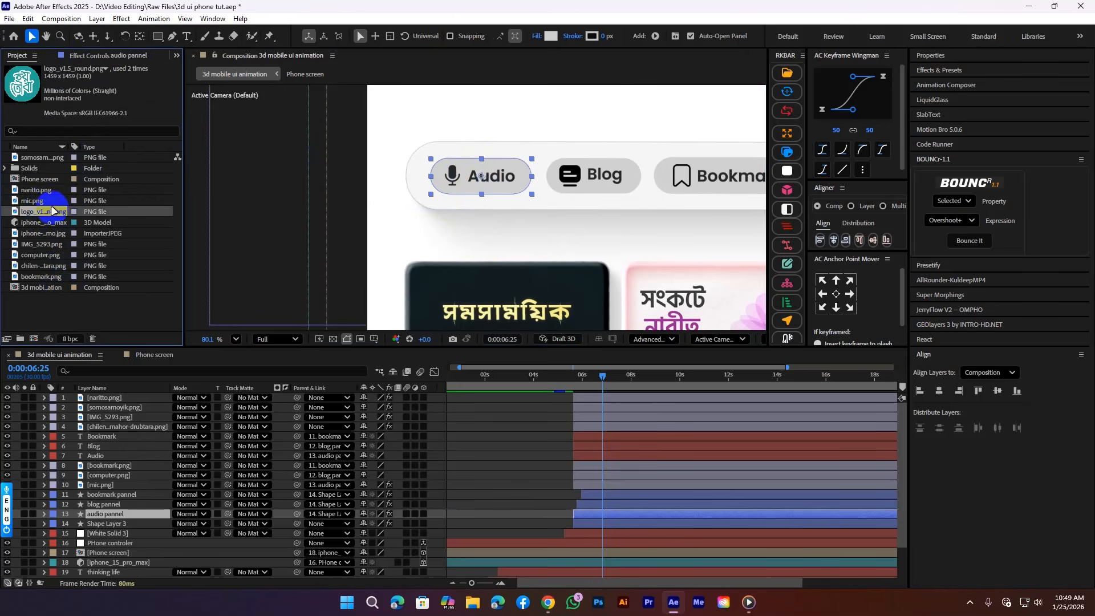
{"action": "left_click_drag", "start_coordinate": [52, 211], "coordinate": [645, 238]}
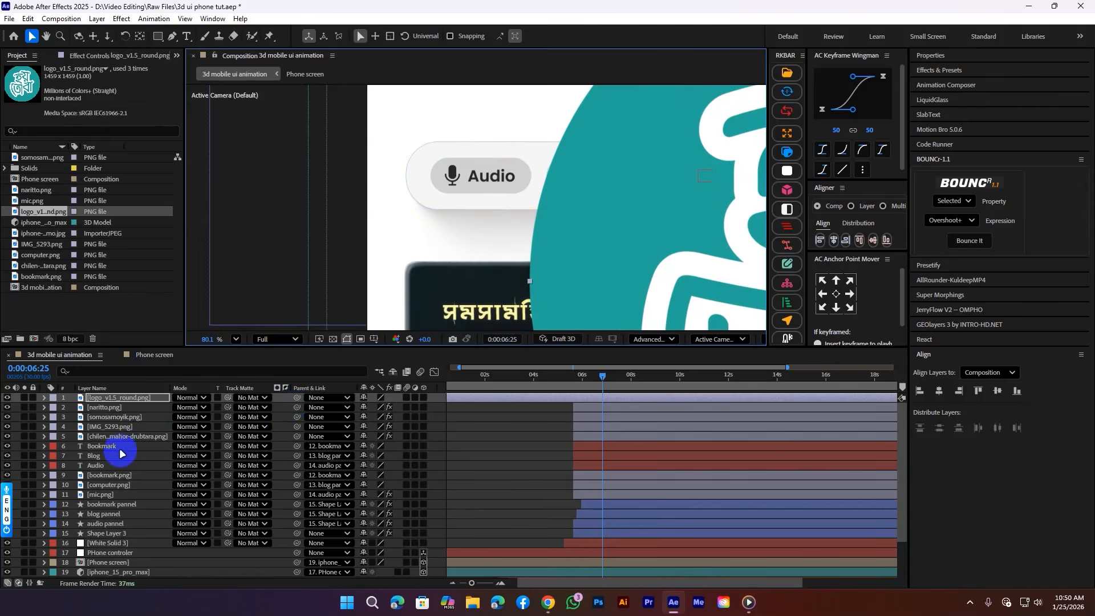
Step: Change the audio pannel's fill to the teal sampled from the logo with the eyedropper
{"action": "left_click", "coordinate": [107, 523]}
{"action": "left_click", "coordinate": [551, 36]}
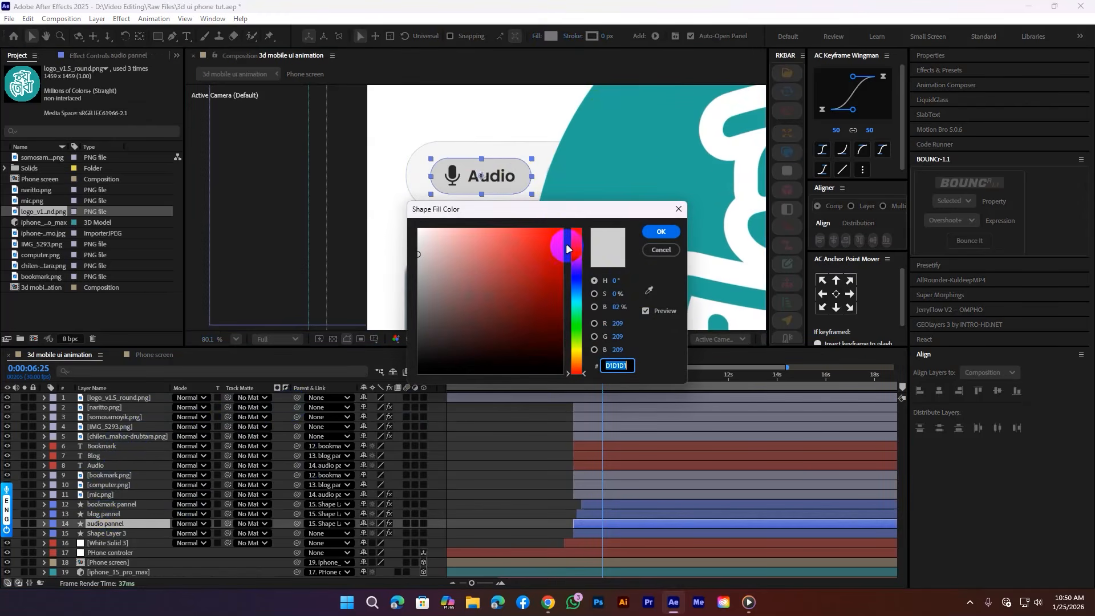
{"action": "left_click", "coordinate": [649, 289]}
{"action": "key", "text": "Escape"}
{"action": "left_click", "coordinate": [550, 36]}
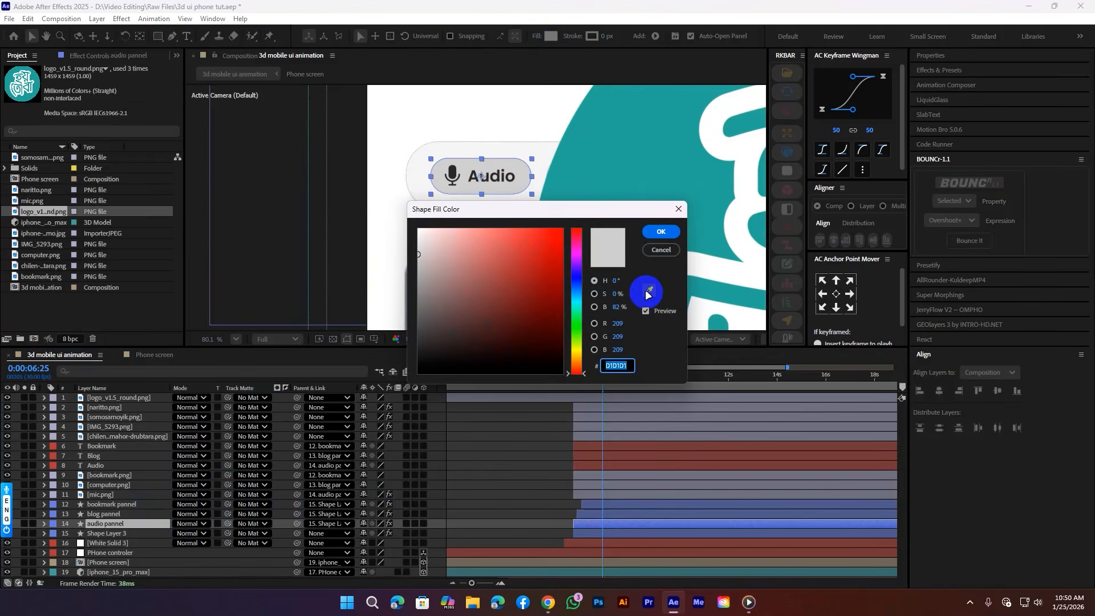
{"action": "left_click", "coordinate": [648, 289]}
{"action": "left_click", "coordinate": [619, 158]}
{"action": "left_click", "coordinate": [675, 251]}
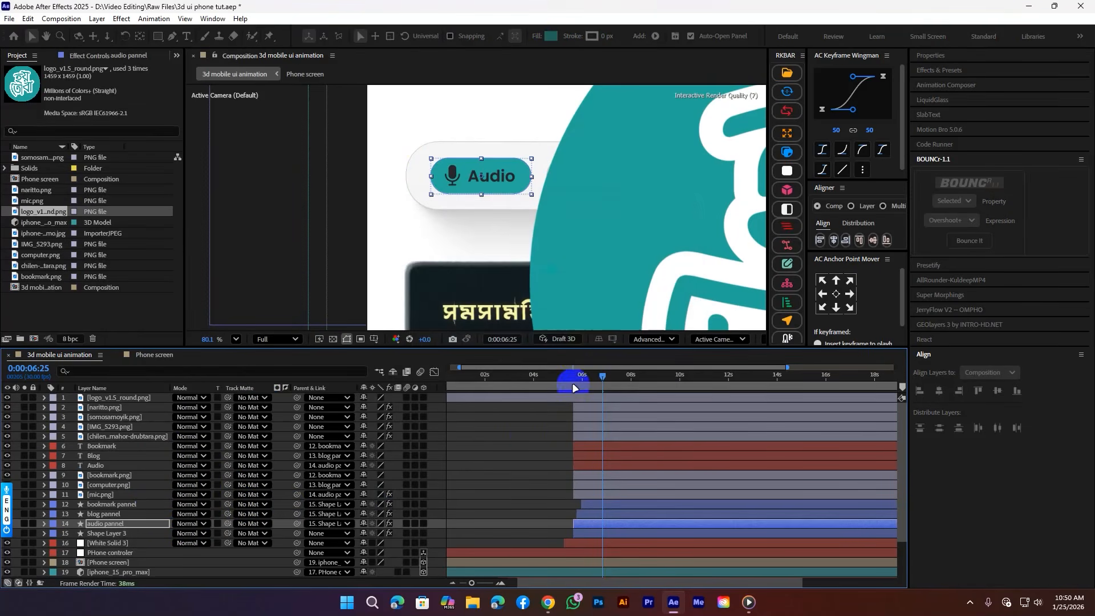
Step: Save the project and open the logo_v1.5_round.png layer in its own Layer viewer
{"action": "left_click", "coordinate": [525, 439]}
{"action": "key", "text": "ctrl+s"}
{"action": "double_click", "coordinate": [616, 288]}
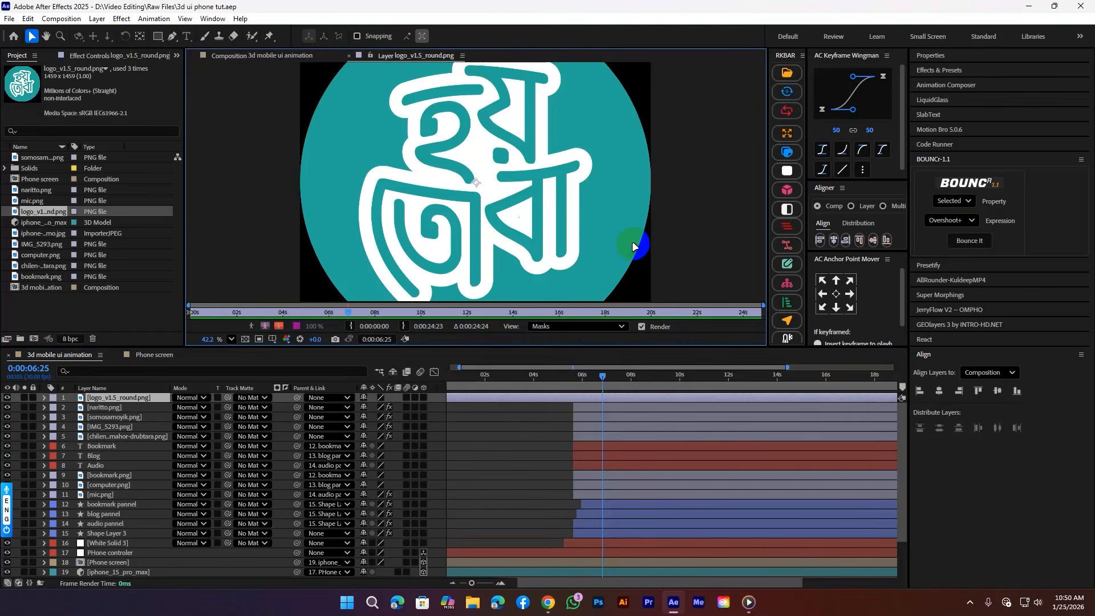
Step: Return to the 3d mobile ui animation composition and delete the logo_v1.5_round.png layer from it
{"action": "left_click", "coordinate": [246, 67]}
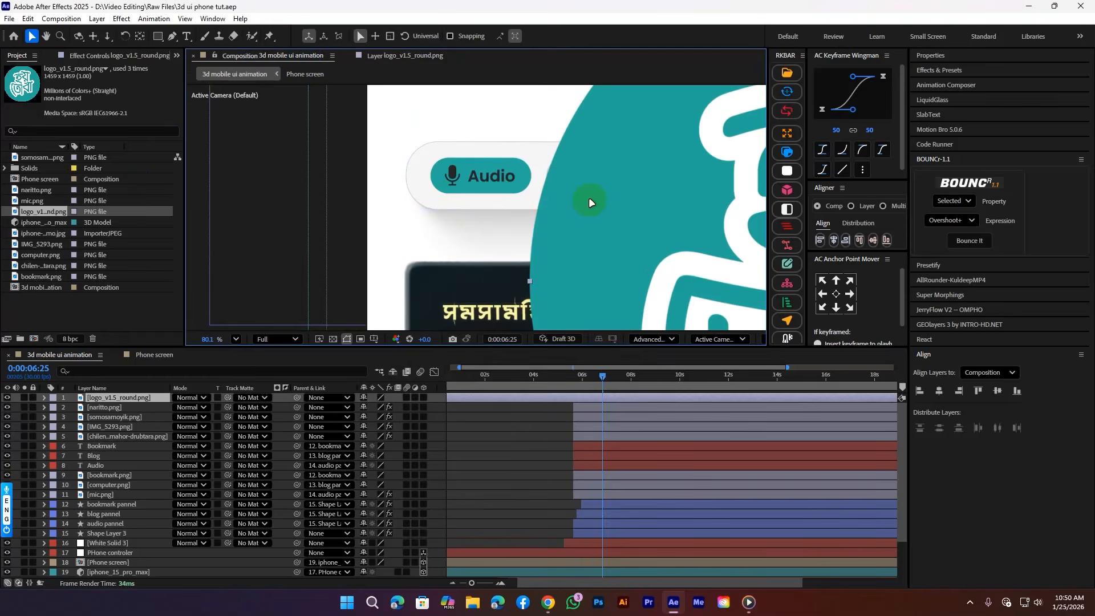
{"action": "key", "text": "Delete"}
{"action": "scroll", "coordinate": [589, 202], "scroll_direction": "down", "scroll_amount": 1}
{"action": "left_click_drag", "start_coordinate": [470, 215], "coordinate": [480, 140]}
{"action": "scroll", "coordinate": [486, 142], "scroll_direction": "down", "scroll_amount": 3}
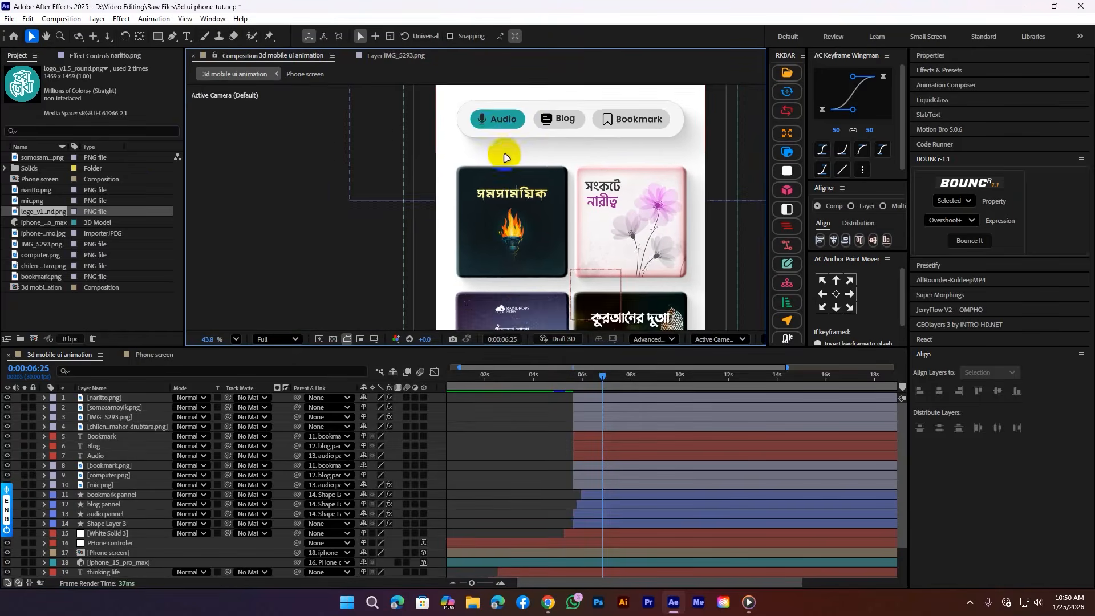
Step: Change the Fill effect colour of the mic.png icon in the Audio button to white
{"action": "scroll", "coordinate": [507, 166], "scroll_direction": "up", "scroll_amount": 4}
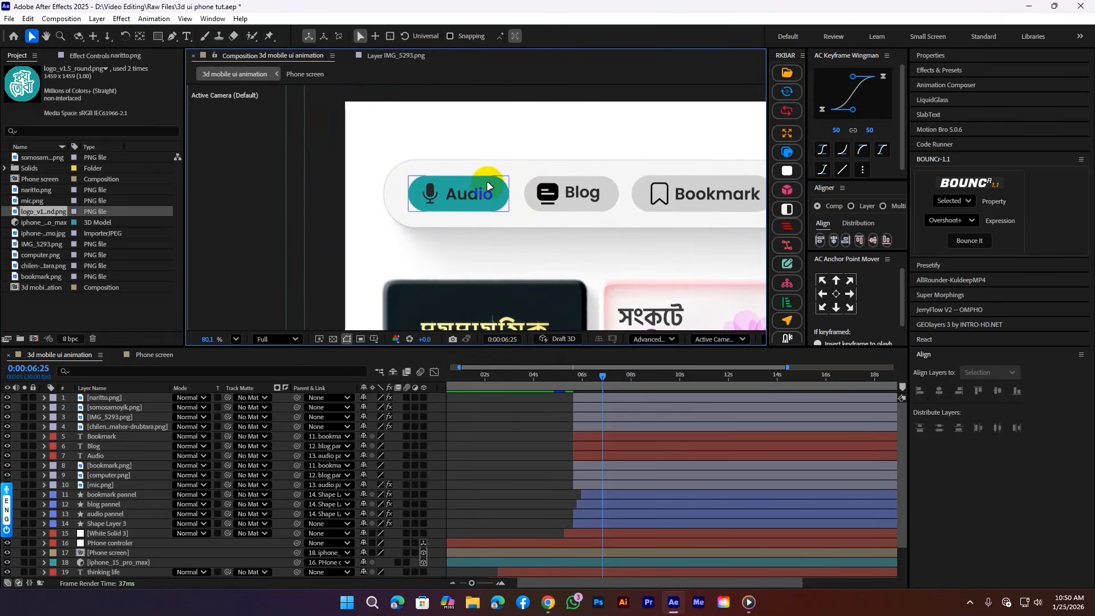
{"action": "scroll", "coordinate": [466, 194], "scroll_direction": "up", "scroll_amount": 3}
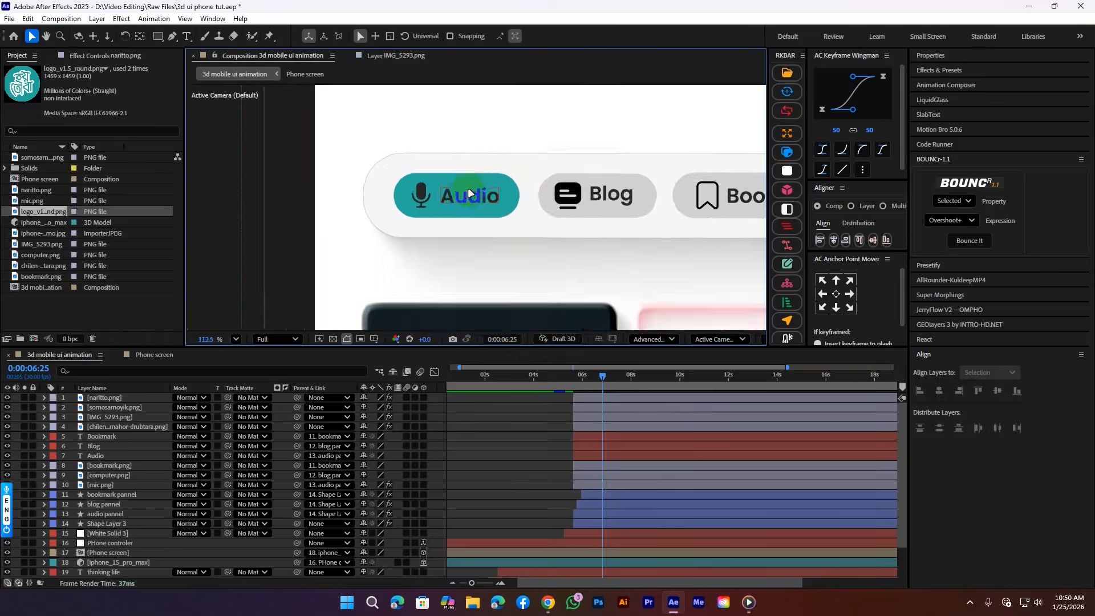
{"action": "scroll", "coordinate": [508, 203], "scroll_direction": "down", "scroll_amount": 1}
{"action": "left_click_drag", "start_coordinate": [508, 199], "coordinate": [530, 188]}
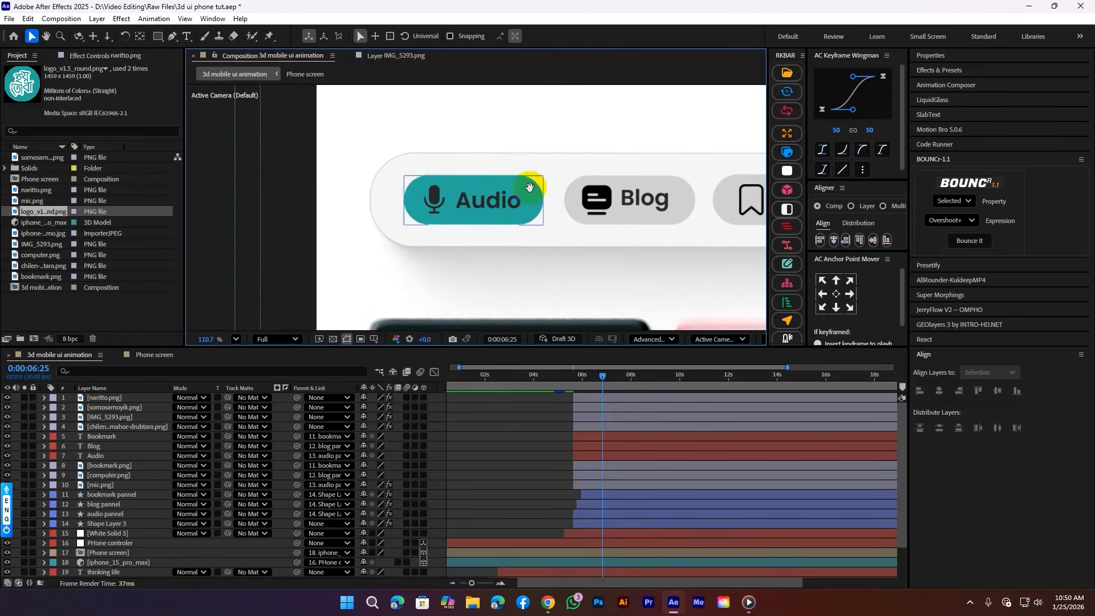
{"action": "left_click", "coordinate": [505, 209]}
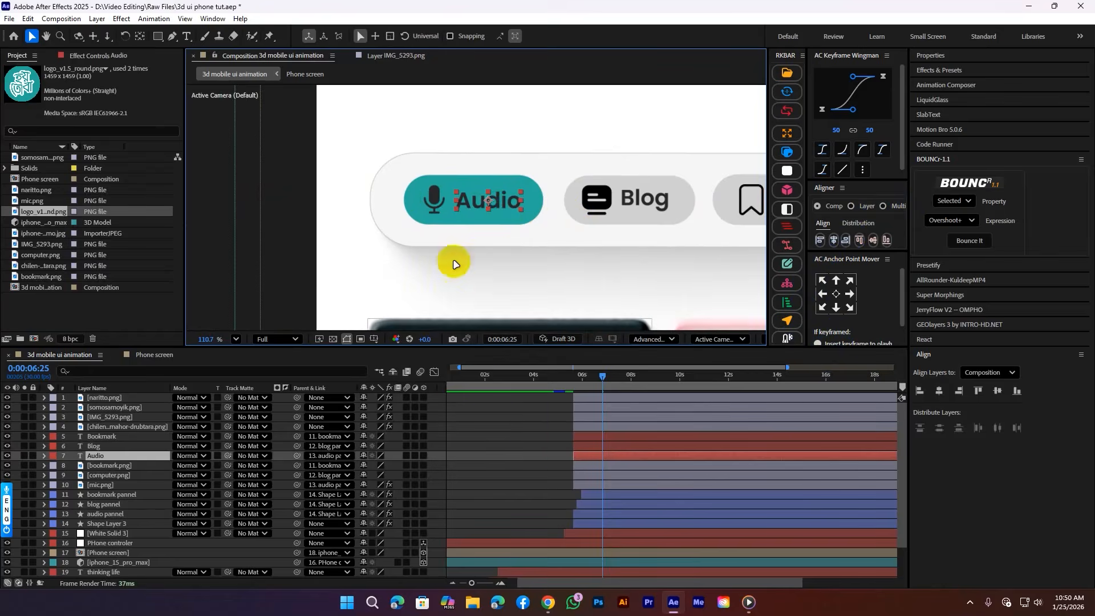
{"action": "left_click", "coordinate": [434, 203]}
{"action": "left_click", "coordinate": [107, 108]}
{"action": "left_click", "coordinate": [663, 234]}
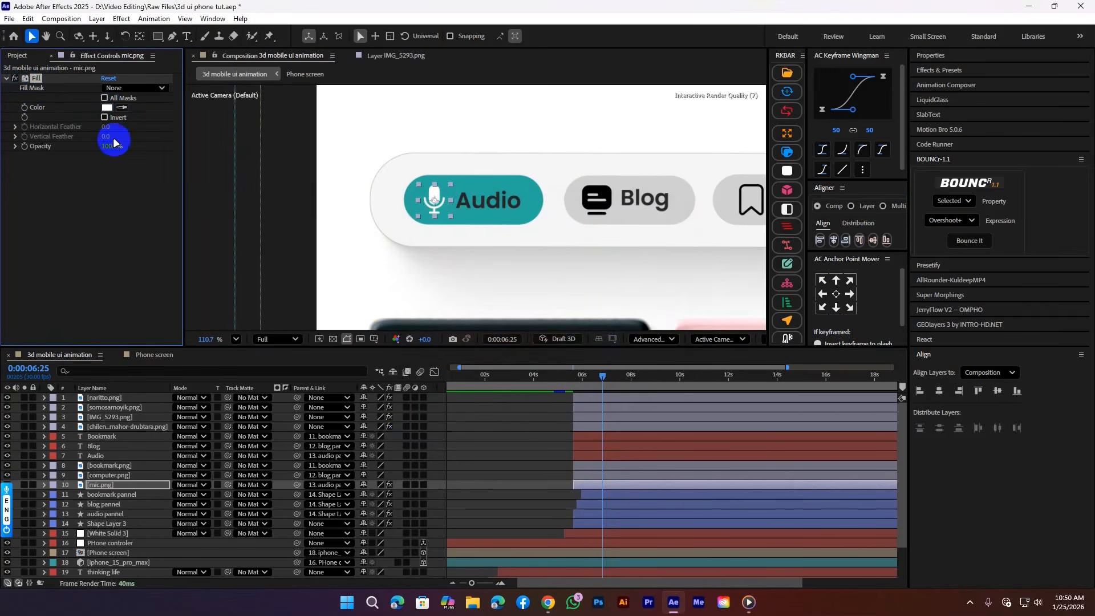
Step: Give the Audio text layer the same white Fill effect as the microphone icon and save the project
{"action": "left_click", "coordinate": [490, 205]}
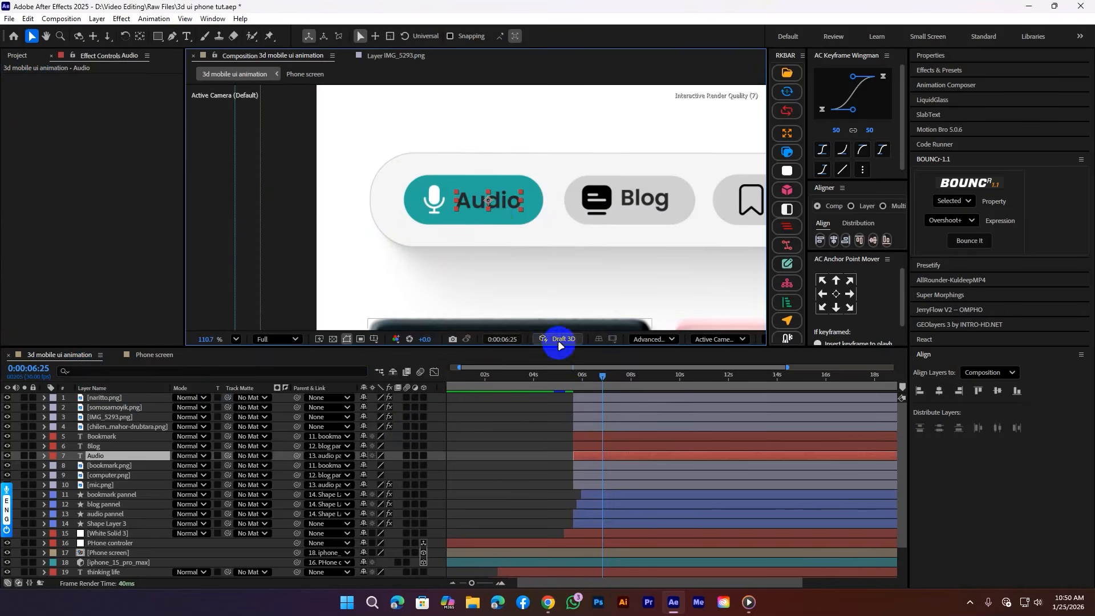
{"action": "left_click", "coordinate": [511, 438]}
{"action": "key", "text": "ctrl+a"}
{"action": "key", "text": "s"}
{"action": "key", "text": "s"}
{"action": "key", "text": "ctrl+s"}
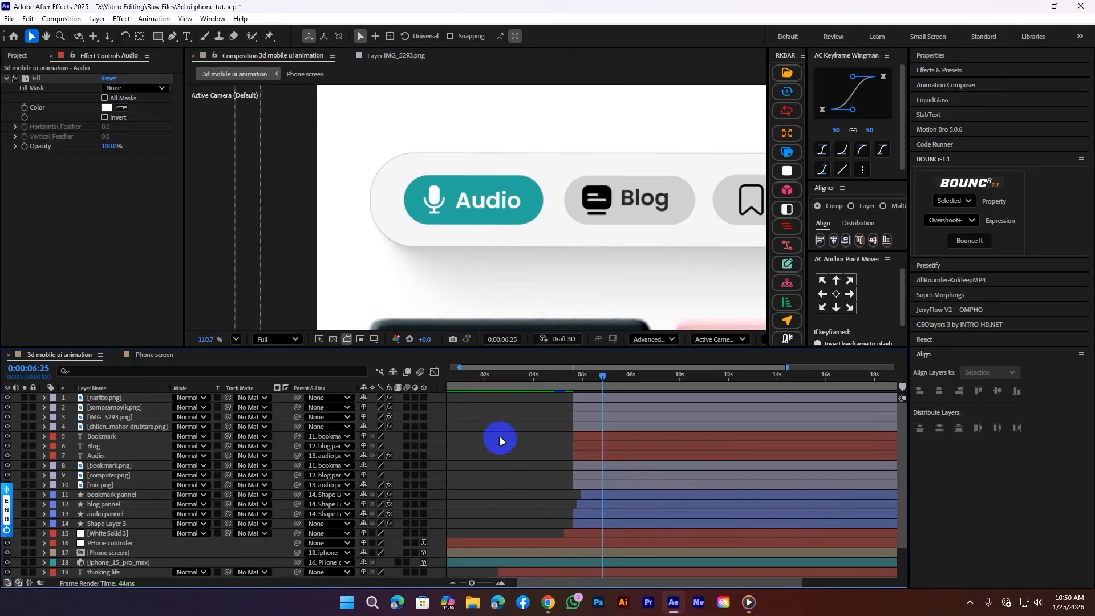
Step: Play back the Audio, Blog and Bookmark button animation from about 0:00:05:09
{"action": "scroll", "coordinate": [558, 325], "scroll_direction": "down", "scroll_amount": 2}
{"action": "left_click_drag", "start_coordinate": [574, 379], "coordinate": [563, 381]}
{"action": "key", "text": "space"}
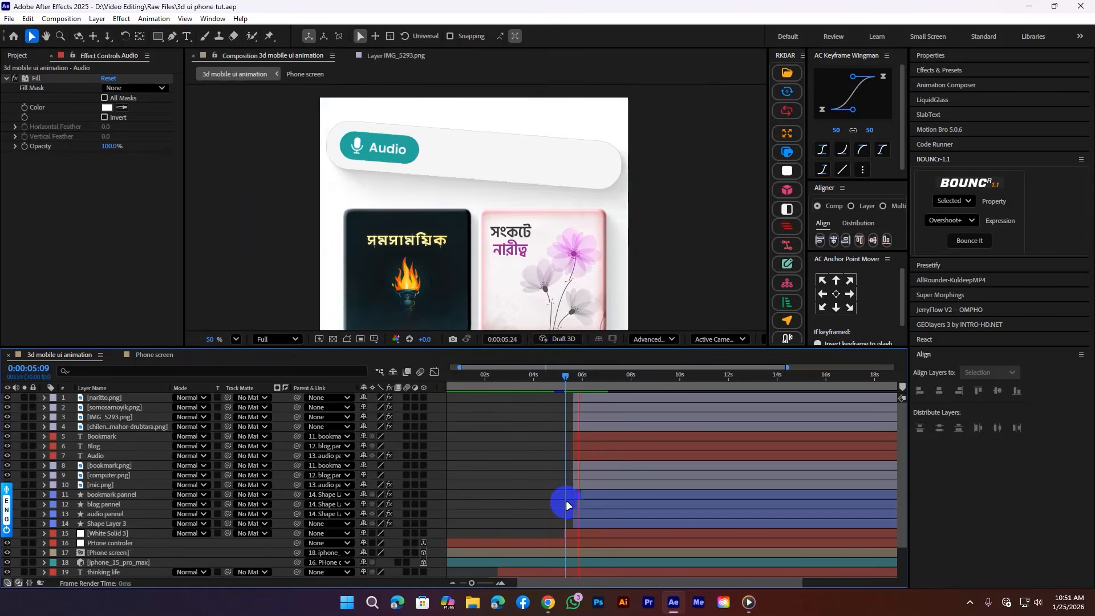
{"action": "key", "text": "space"}
{"action": "scroll", "coordinate": [417, 184], "scroll_direction": "up", "scroll_amount": 2}
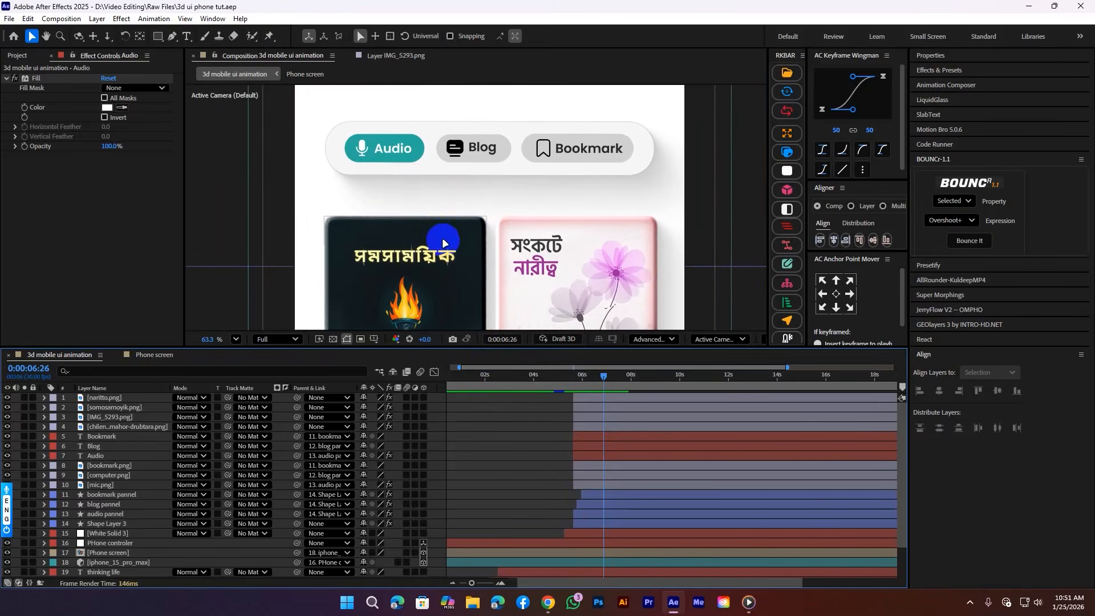
Step: Start the bookmark pannel layer slightly earlier in the timeline, just after the blog pannel
{"action": "left_click_drag", "start_coordinate": [443, 242], "coordinate": [447, 222]}
{"action": "scroll", "coordinate": [447, 222], "scroll_direction": "down", "scroll_amount": 3}
{"action": "left_click_drag", "start_coordinate": [527, 273], "coordinate": [574, 164]}
{"action": "left_click_drag", "start_coordinate": [529, 212], "coordinate": [526, 237]}
{"action": "scroll", "coordinate": [526, 237], "scroll_direction": "down", "scroll_amount": 1}
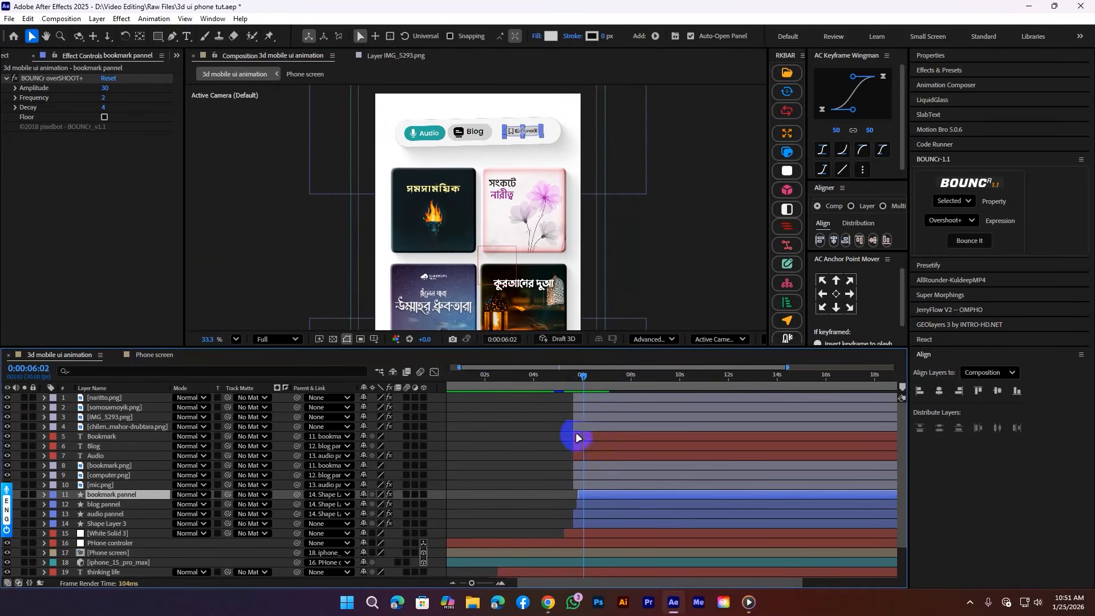
Step: Enable Position and Opacity keyframes on the somosamoyik.png card at 0:00:06:02
{"action": "left_click", "coordinate": [576, 427]}
{"action": "left_click", "coordinate": [456, 249]}
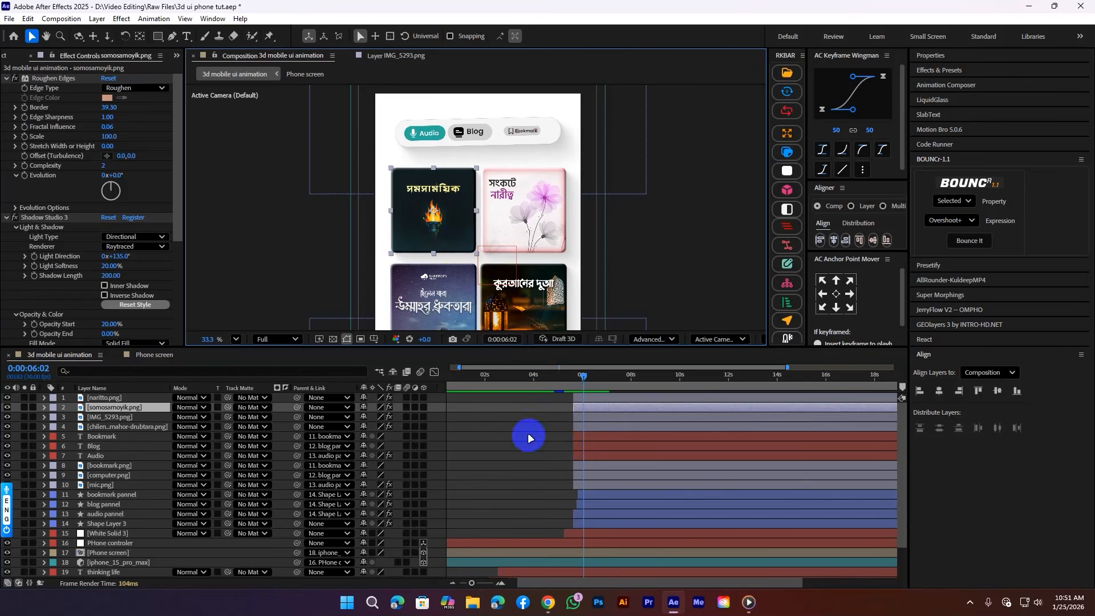
{"action": "scroll", "coordinate": [571, 420], "scroll_direction": "up", "scroll_amount": 2}
{"action": "key", "text": "p"}
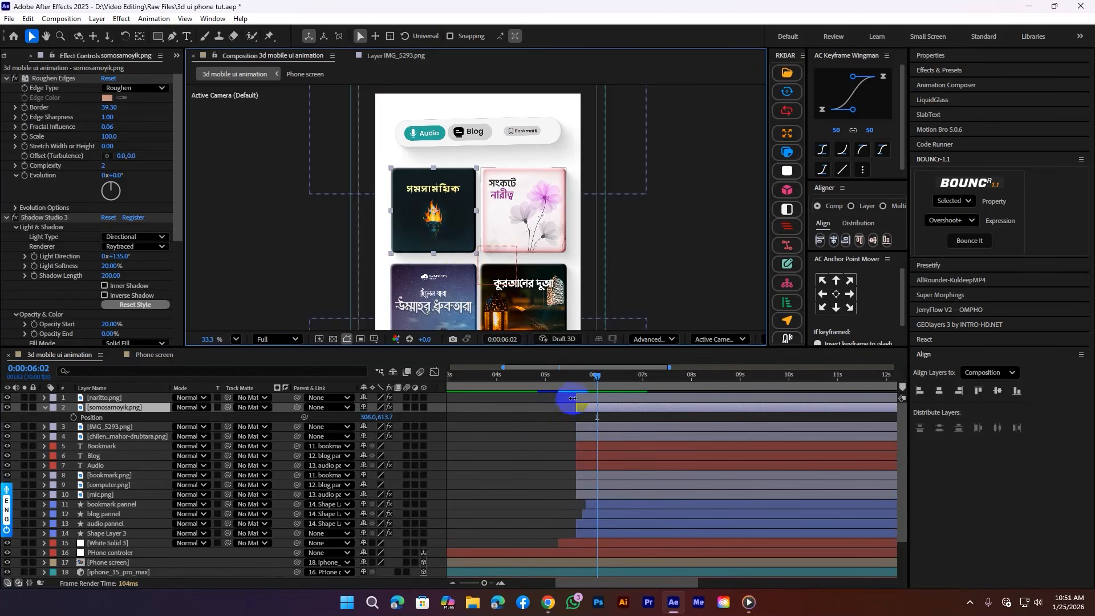
{"action": "key", "text": "shift+t"}
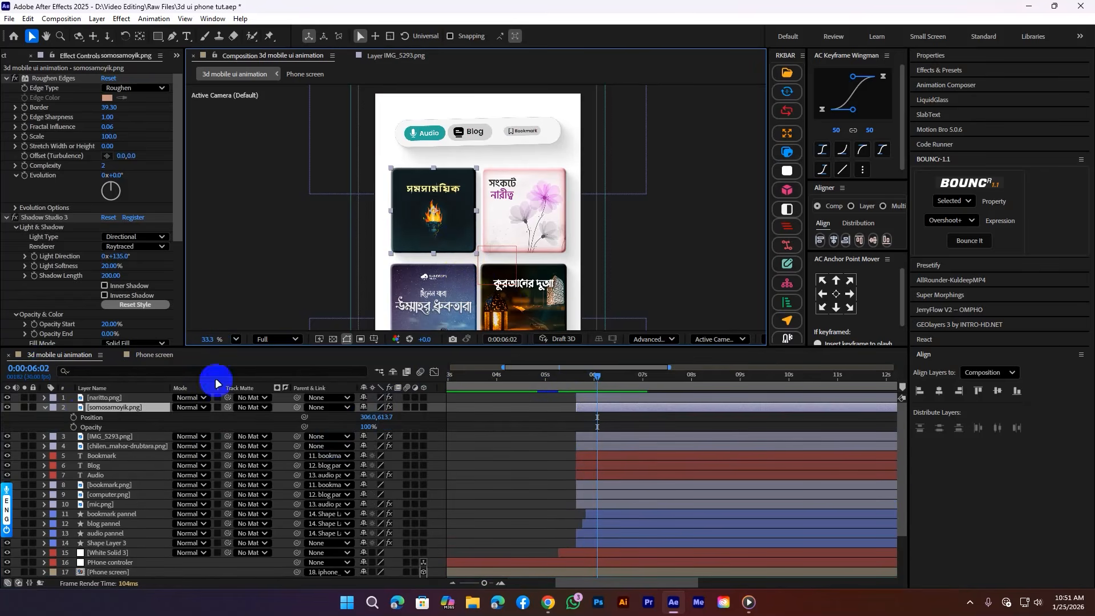
{"action": "left_click_drag", "start_coordinate": [73, 417], "coordinate": [73, 426]}
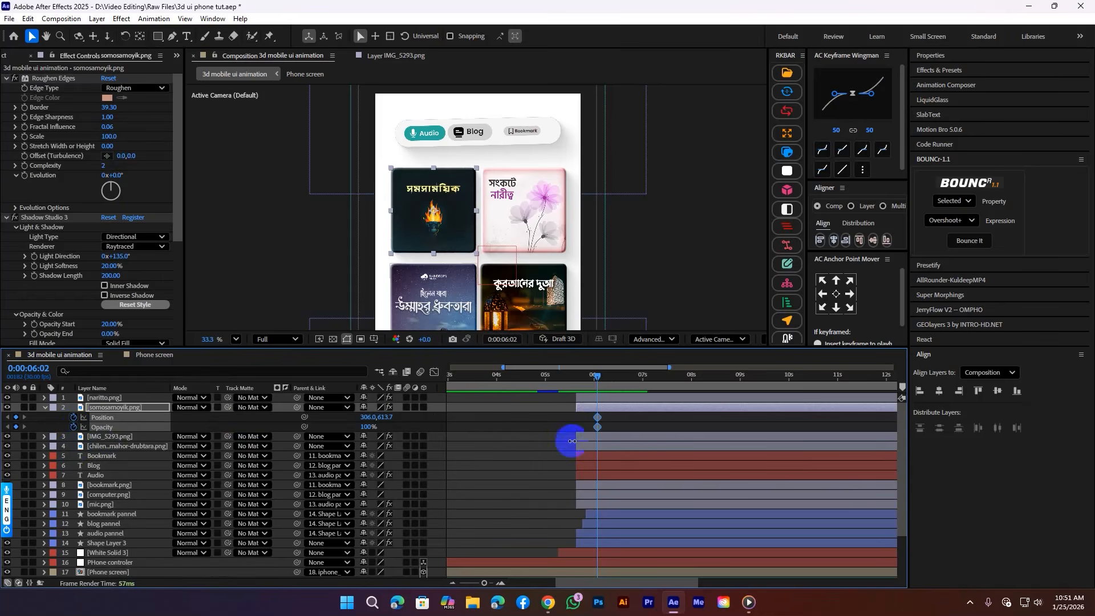
Step: Shift the somosamoyik.png keyframes two frames later and key position 306.0, 776.7 with 0% opacity at 0:00:06:02
{"action": "scroll", "coordinate": [577, 432], "scroll_direction": "up", "scroll_amount": 4}
{"action": "left_click_drag", "start_coordinate": [655, 423], "coordinate": [668, 423]}
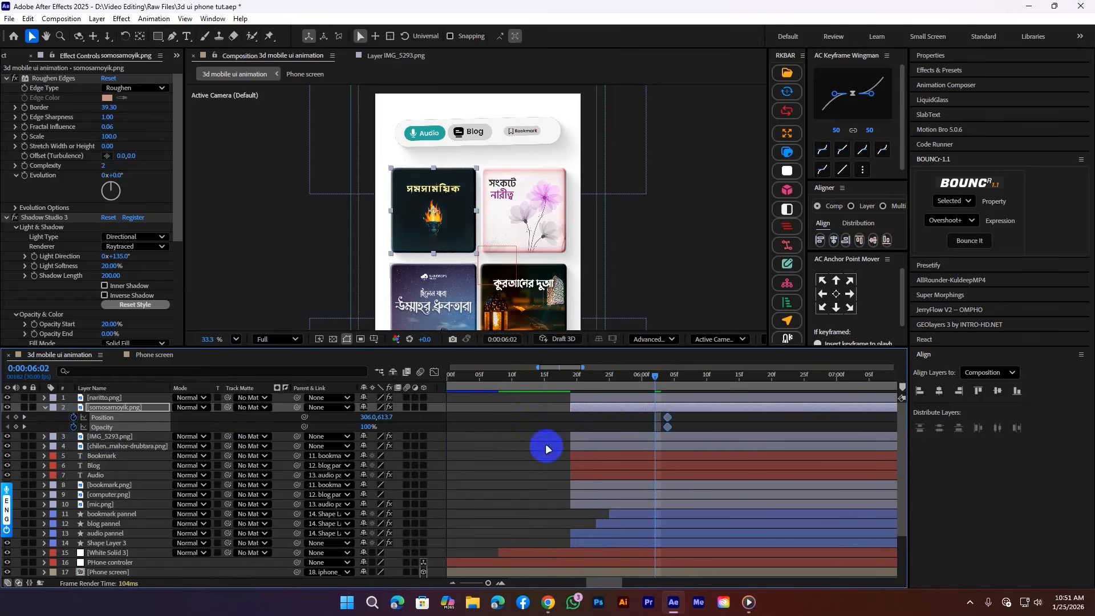
{"action": "left_click_drag", "start_coordinate": [378, 417], "coordinate": [219, 425]}
Step: Apply the BOUNCr Overshoot+ expression to the somosamoyik.png keyframes, trim the layer's start to 0:00:06:02 and preview it
{"action": "left_click_drag", "start_coordinate": [641, 421], "coordinate": [678, 429]}
{"action": "left_click", "coordinate": [967, 249]}
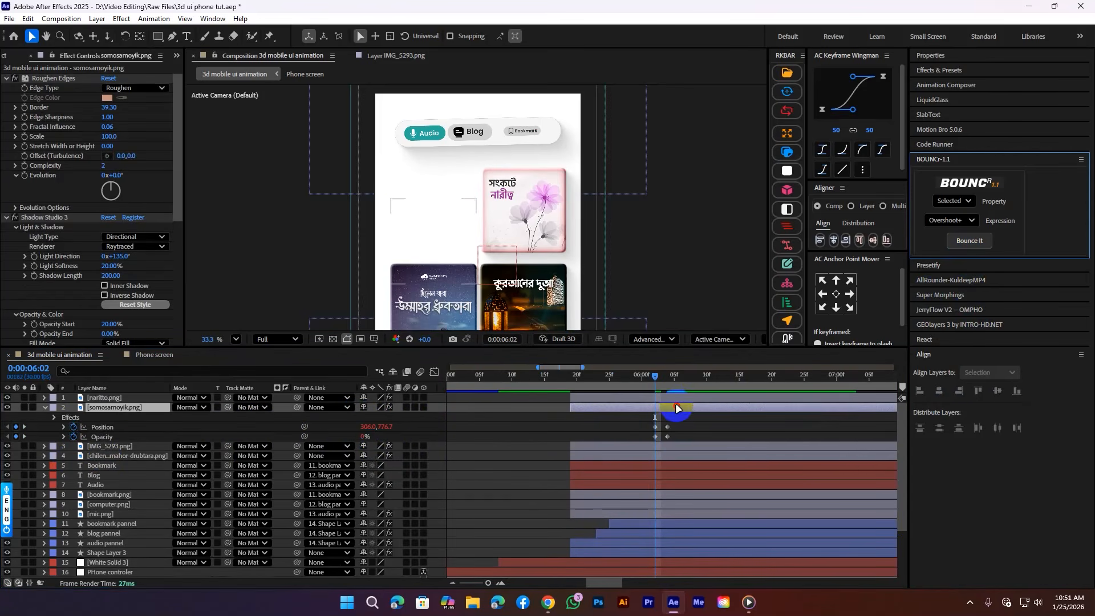
{"action": "left_click", "coordinate": [678, 408]}
{"action": "key", "text": "space"}
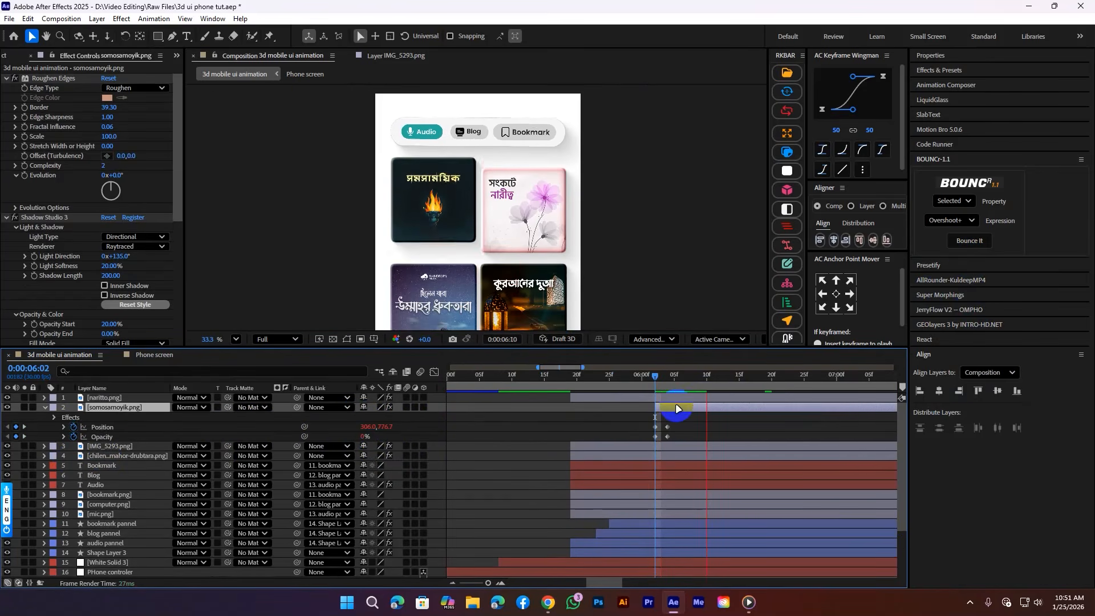
{"action": "left_click", "coordinate": [656, 375]}
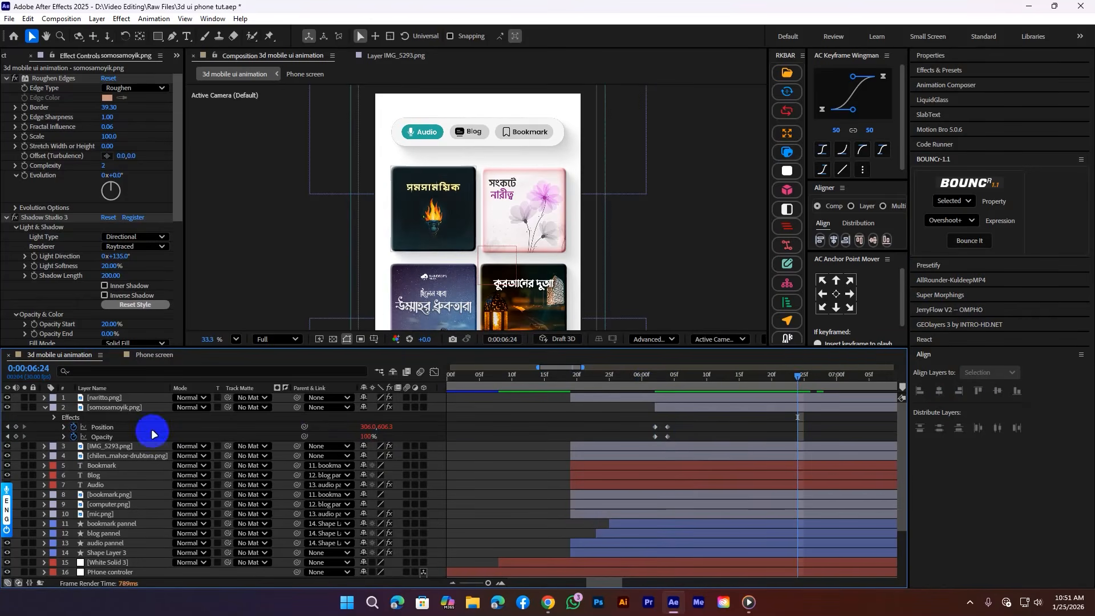
Step: Remove the overshoot expression from the somosamoyik.png layer's Opacity only and save the project
{"action": "left_click", "coordinate": [129, 437]}
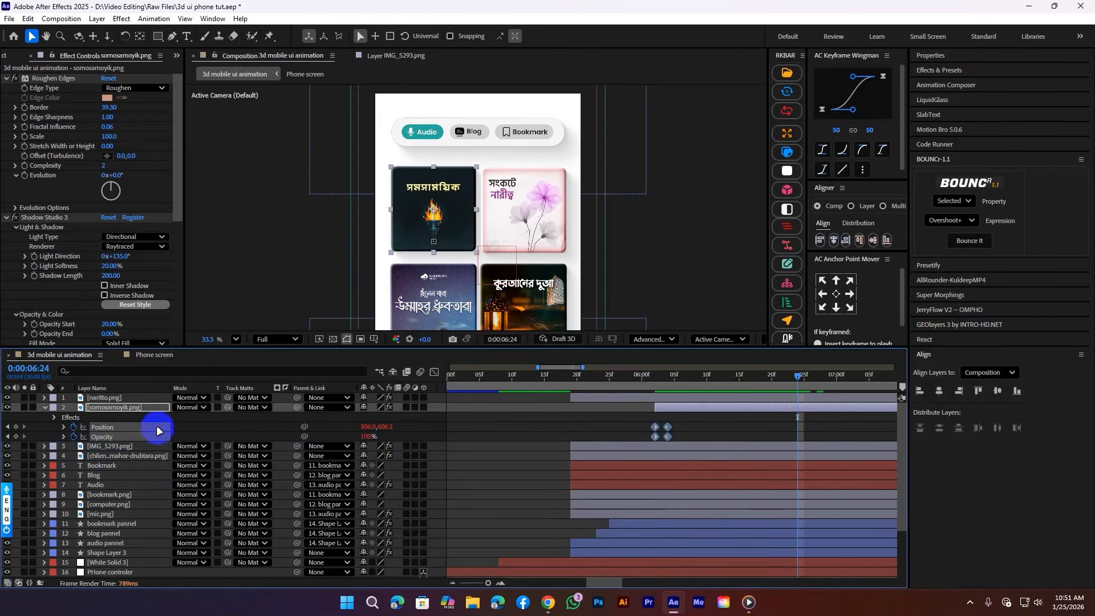
{"action": "left_click", "coordinate": [99, 446]}
{"action": "left_click", "coordinate": [100, 437]}
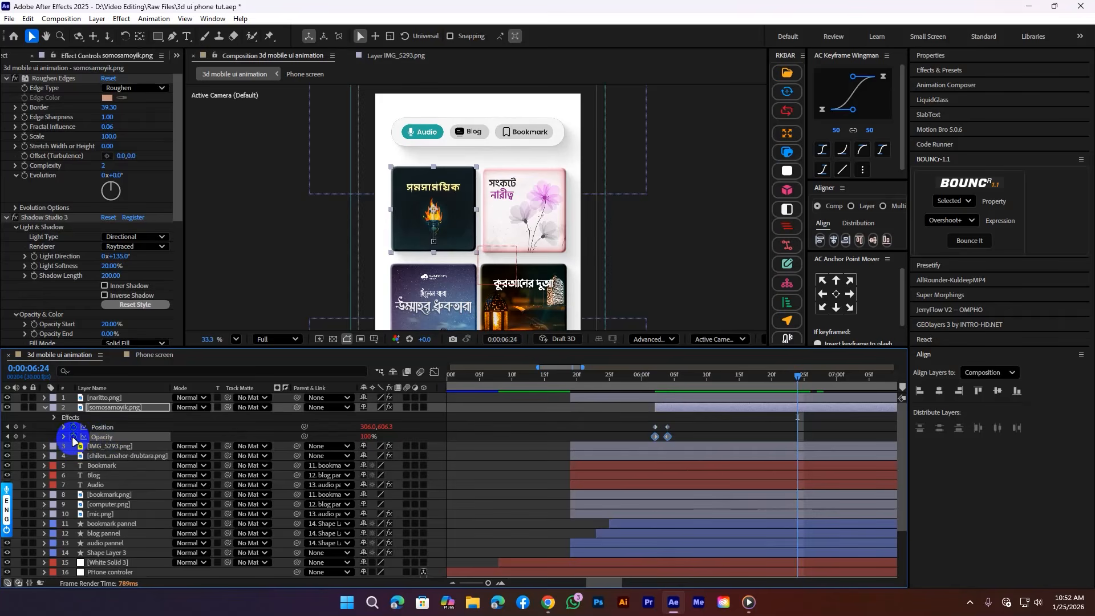
{"action": "left_click", "coordinate": [485, 428]}
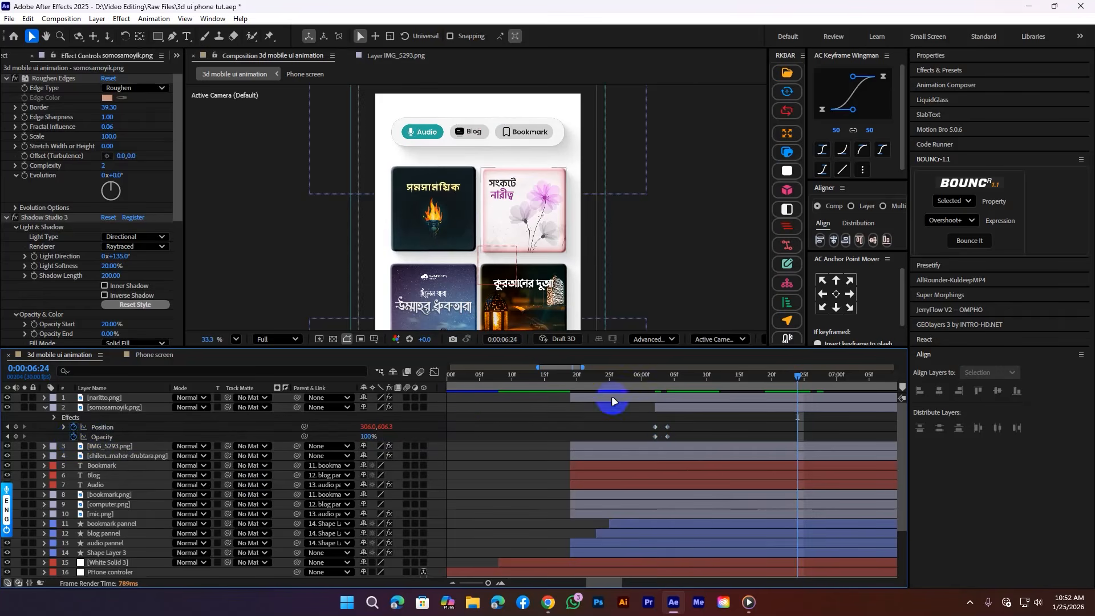
{"action": "key", "text": "ctrl+s"}
Step: Move the ending Position and Opacity keyframes of somosamoyik.png to 0:00:06:05 and preview the card's entrance
{"action": "left_click_drag", "start_coordinate": [663, 421], "coordinate": [676, 446]}
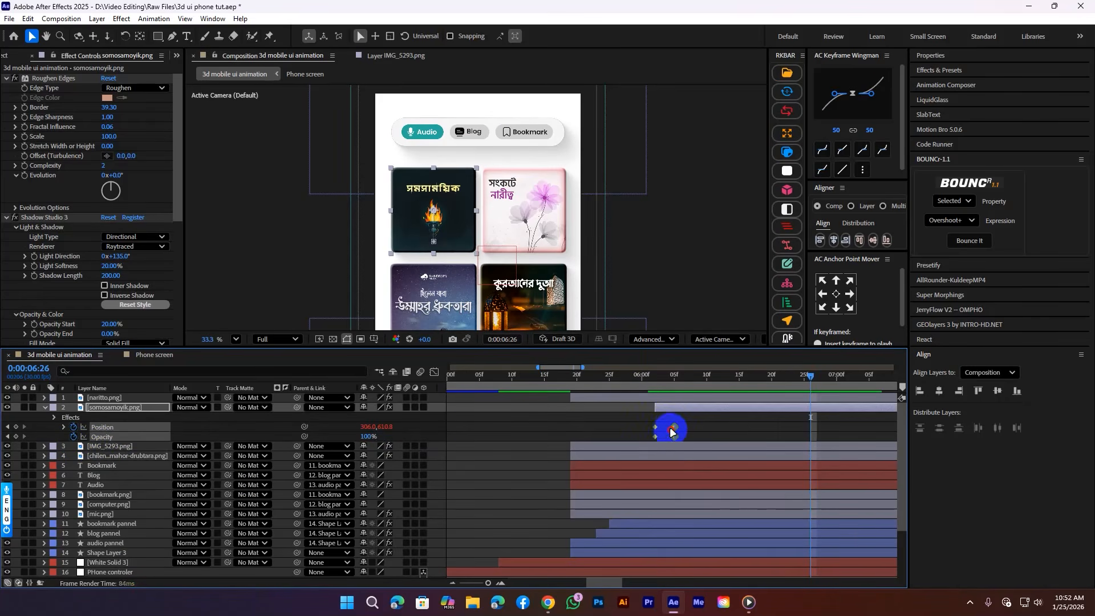
{"action": "left_click", "coordinate": [648, 376]}
{"action": "key", "text": "space"}
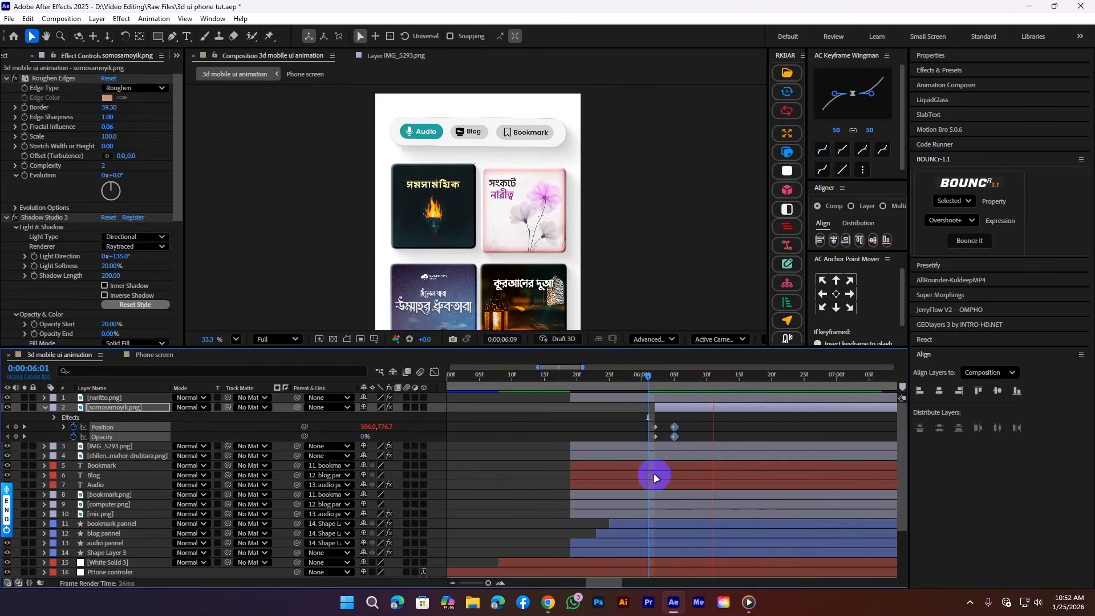
Step: Set the BOUNCr overSHOOT+ amplitude of the somosamoyik.png card to 25, preview its entrance and save the project
{"action": "scroll", "coordinate": [60, 251], "scroll_direction": "down", "scroll_amount": 8}
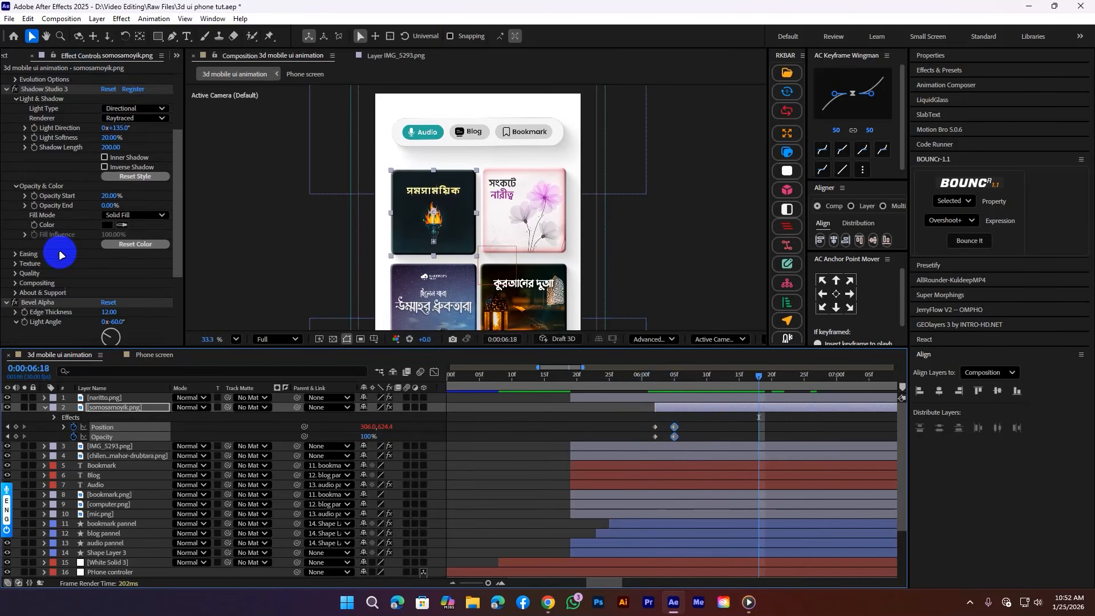
{"action": "left_click", "coordinate": [106, 300]}
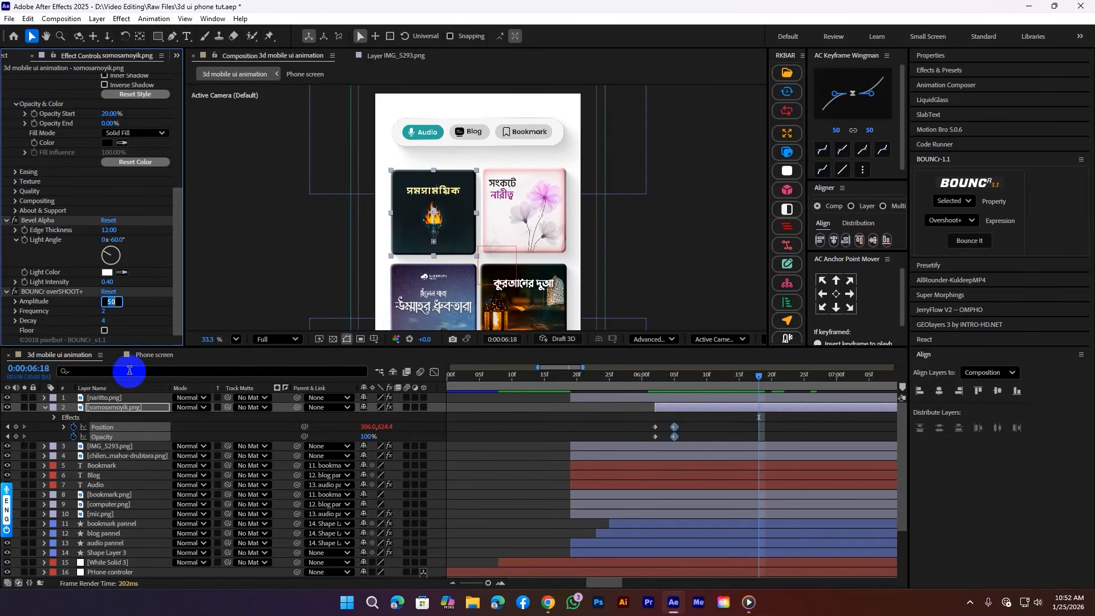
{"action": "left_click", "coordinate": [481, 433]}
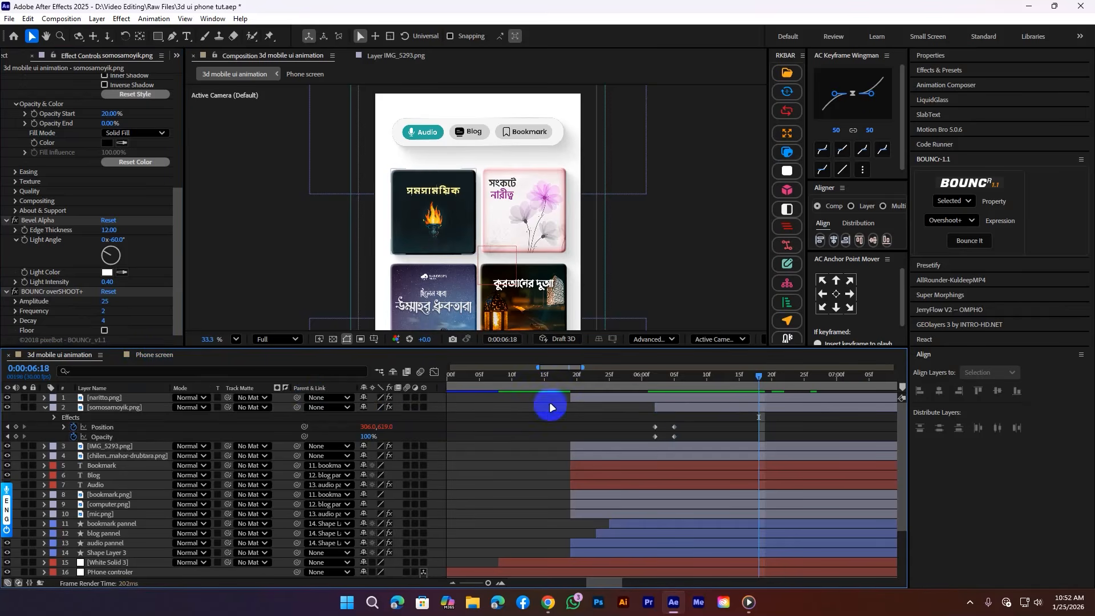
{"action": "left_click", "coordinate": [648, 376]}
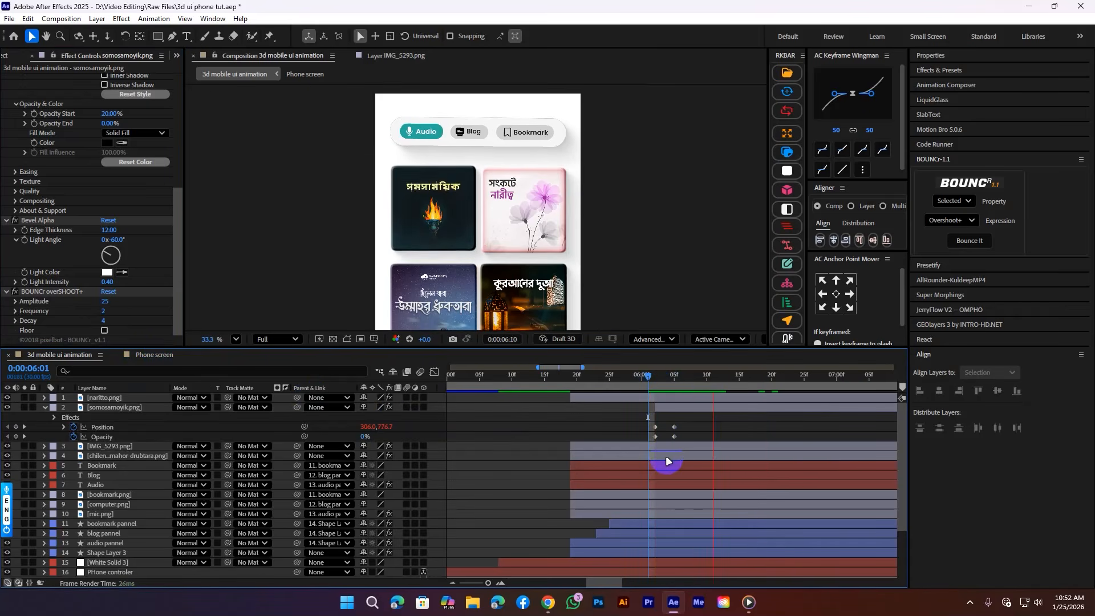
{"action": "left_click", "coordinate": [656, 381]}
{"action": "key", "text": "space"}
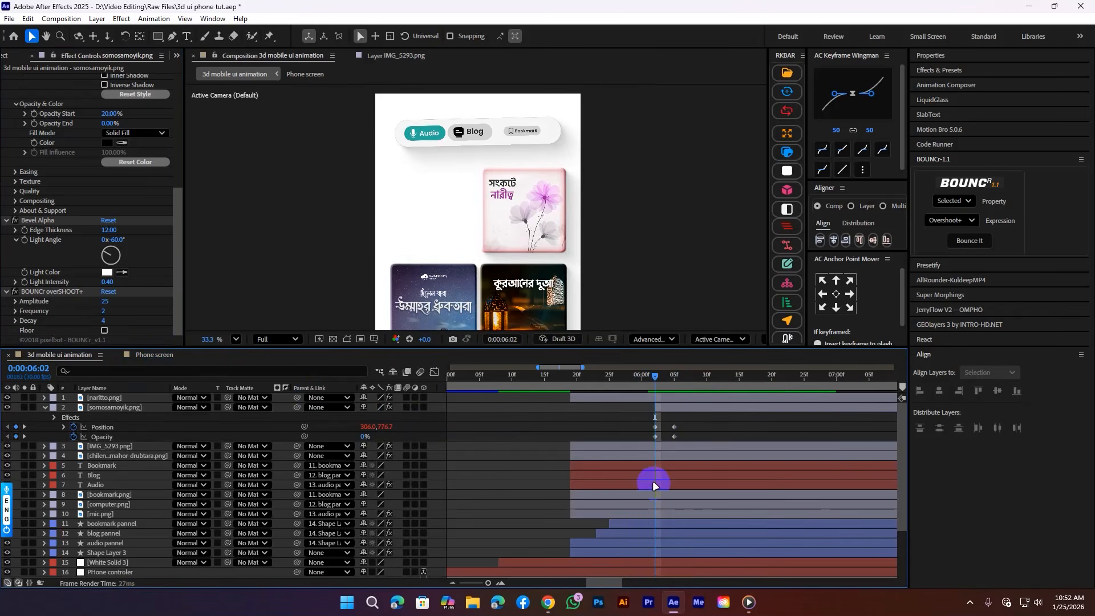
{"action": "key", "text": "space"}
{"action": "key", "text": "ctrl+s"}
Step: Trim the naritto.png layer to start at 0:00:06:04 and enable its Position and Opacity keyframes there
{"action": "left_click", "coordinate": [536, 218]}
{"action": "mouse_move", "coordinate": [679, 376]}
{"action": "left_mouse_down"}
{"action": "mouse_move", "coordinate": [750, 377]}
{"action": "mouse_move", "coordinate": [653, 384]}
{"action": "mouse_move", "coordinate": [666, 389]}
{"action": "left_mouse_up"}
{"action": "key", "text": "alt+bracketleft"}
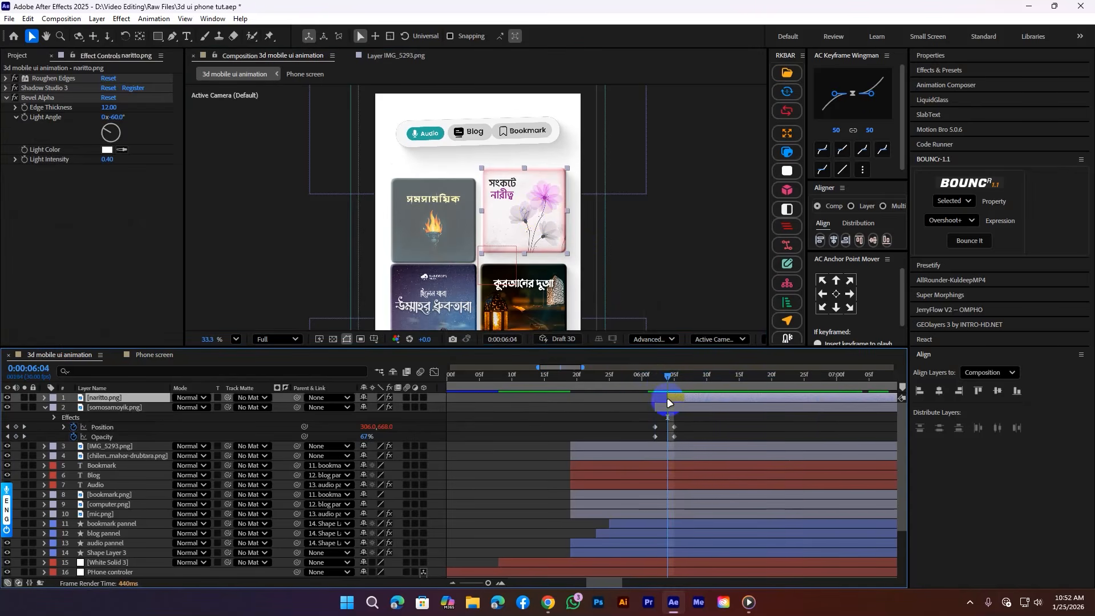
{"action": "key", "text": "p"}
{"action": "key", "text": "shift+t"}
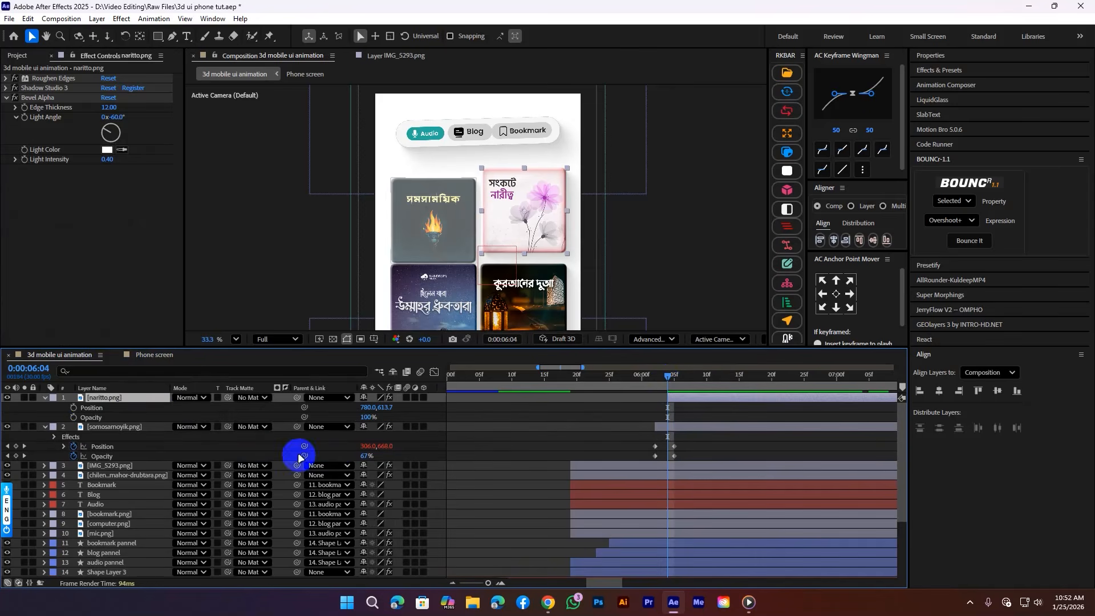
{"action": "left_click", "coordinate": [74, 407]}
{"action": "left_click", "coordinate": [73, 417]}
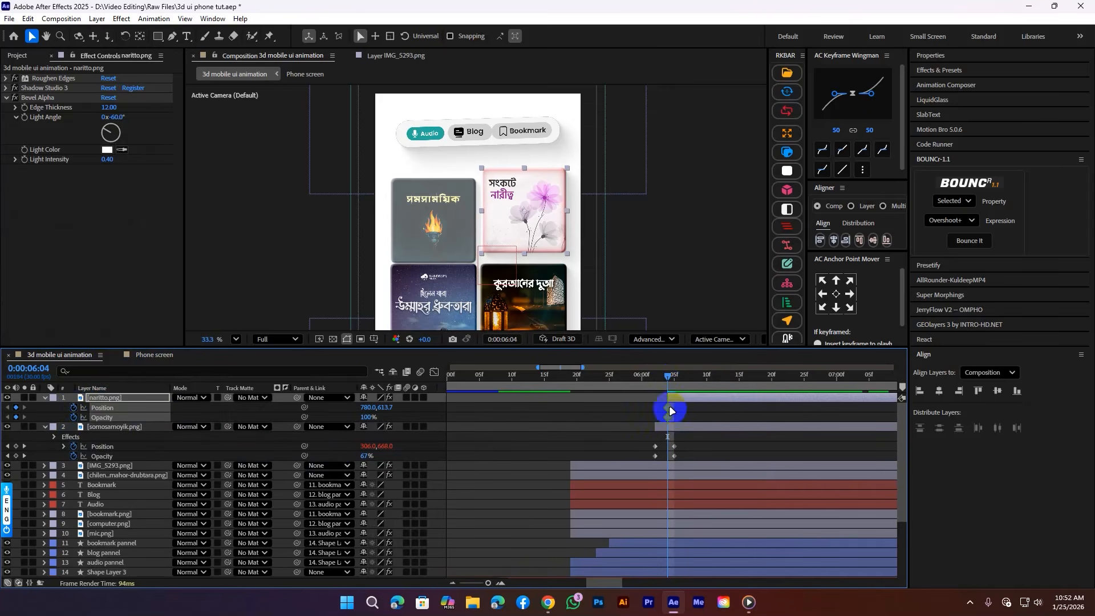
Step: Move the naritto.png keyframes to 0:00:06:08 and key position 780.0, 801.7 with 0% opacity at 0:00:06:04
{"action": "left_click_drag", "start_coordinate": [670, 411], "coordinate": [693, 416]}
{"action": "left_click_drag", "start_coordinate": [387, 407], "coordinate": [494, 413]}
{"action": "left_click_drag", "start_coordinate": [367, 417], "coordinate": [309, 417]}
Step: Apply the BOUNCr Overshoot+ expression to the naritto.png Position keyframes and collapse the cards' expanded properties
{"action": "left_click_drag", "start_coordinate": [647, 404], "coordinate": [713, 411]}
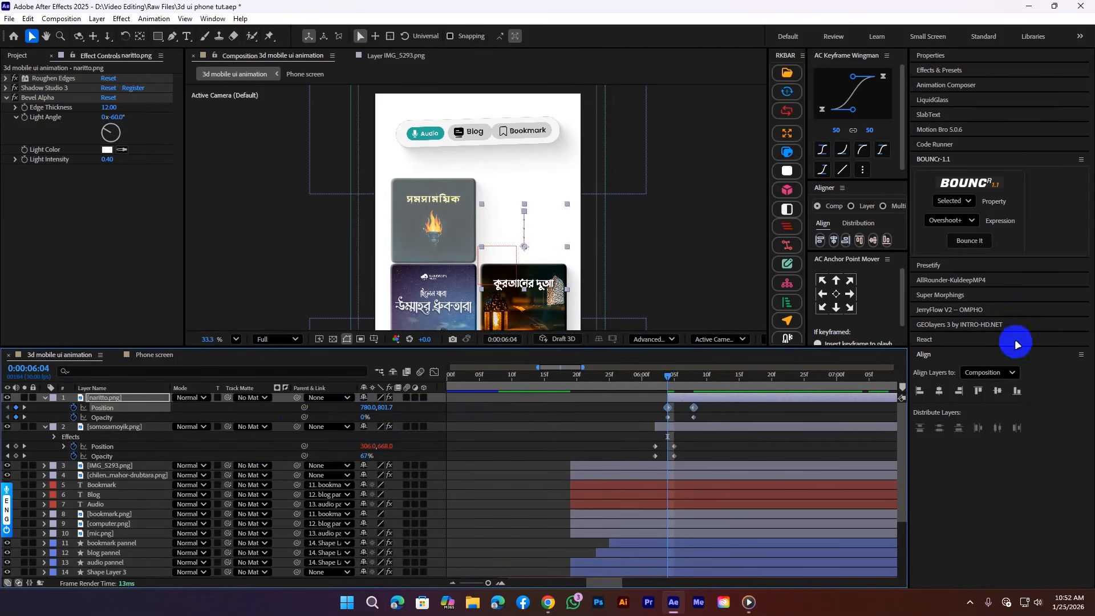
{"action": "left_click", "coordinate": [969, 241]}
{"action": "left_click_drag", "start_coordinate": [662, 376], "coordinate": [810, 434]}
{"action": "left_click", "coordinate": [123, 183]}
{"action": "left_click", "coordinate": [592, 447]}
{"action": "key", "text": "u"}
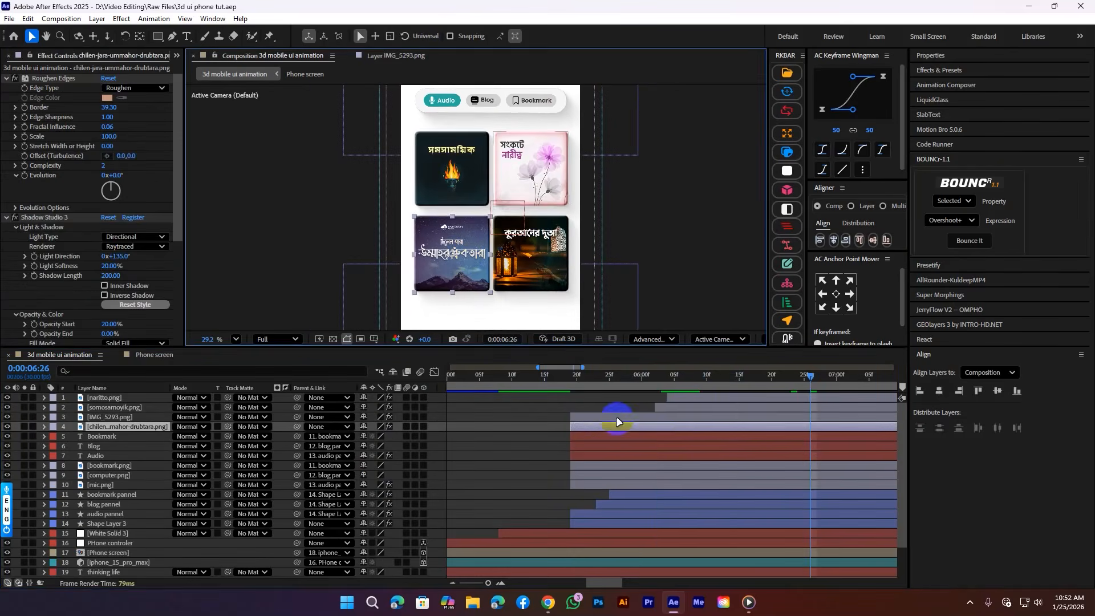
Step: Trim the chilen-jara-ummahor-drubtara.png layer to start at 0:00:06:06, enable its Position and Opacity keyframes there, and reveal the naritto.png keyframes
{"action": "left_click", "coordinate": [655, 378]}
{"action": "scroll", "coordinate": [676, 400], "scroll_direction": "up", "scroll_amount": 3}
{"action": "left_click_drag", "start_coordinate": [670, 381], "coordinate": [796, 378]}
{"action": "key", "text": "alt+["}
{"action": "key", "text": "alt+shift+p"}
{"action": "key", "text": "alt+shift+t"}
{"action": "left_click", "coordinate": [104, 397]}
{"action": "key", "text": "u"}
Step: Key IMG_5293.png at position 780.0, 1330.0 with 0% opacity at 0:00:06:07 and apply the BOUNCr Overshoot+ expression to its Position
{"action": "left_click_drag", "start_coordinate": [386, 456], "coordinate": [512, 459]}
{"action": "left_click_drag", "start_coordinate": [366, 465], "coordinate": [244, 457]}
{"action": "left_click", "coordinate": [506, 463]}
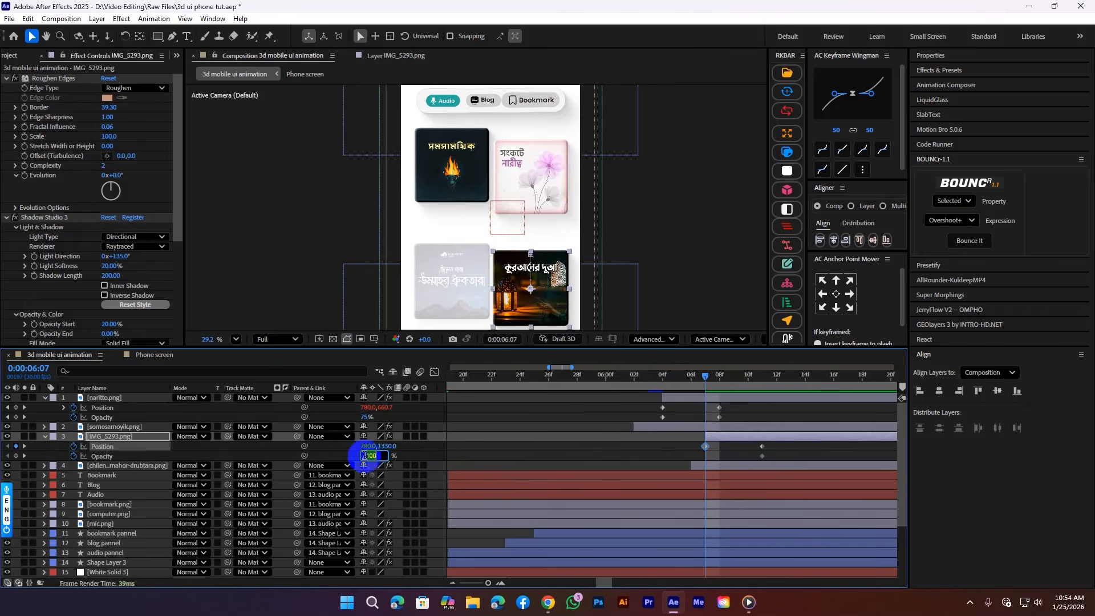
{"action": "type", "text": "0"}
{"action": "key", "text": "Return"}
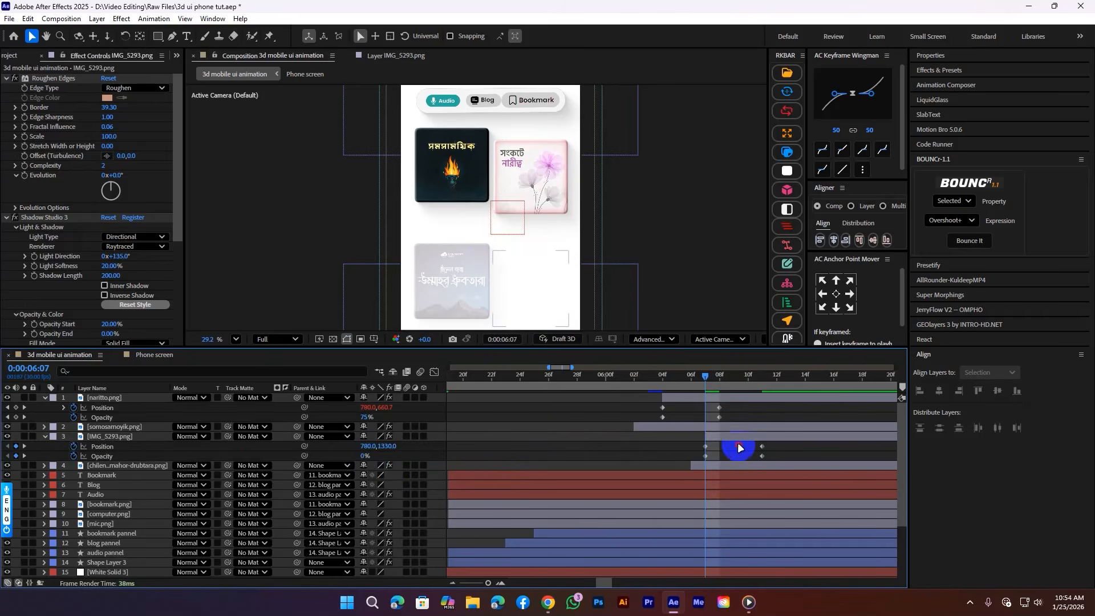
{"action": "left_click", "coordinate": [970, 241]}
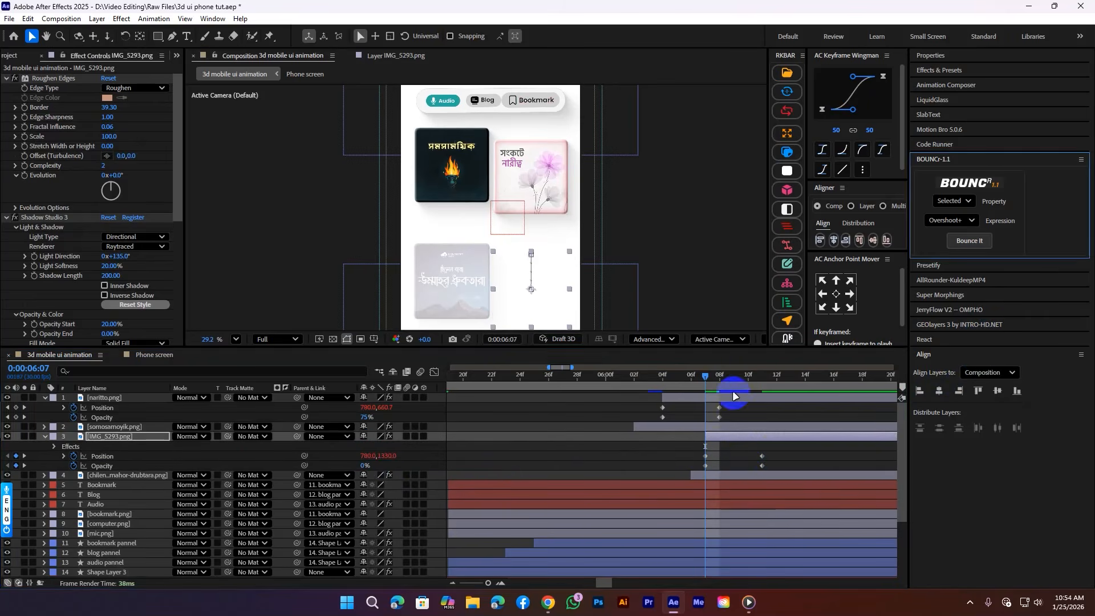
Step: Collapse the expanded keyframe properties of the card layers and save the project
{"action": "left_click_drag", "start_coordinate": [705, 376], "coordinate": [634, 379]}
{"action": "left_click", "coordinate": [576, 438]}
{"action": "key", "text": "u"}
{"action": "key", "text": "u"}
{"action": "key", "text": "ctrl+s"}
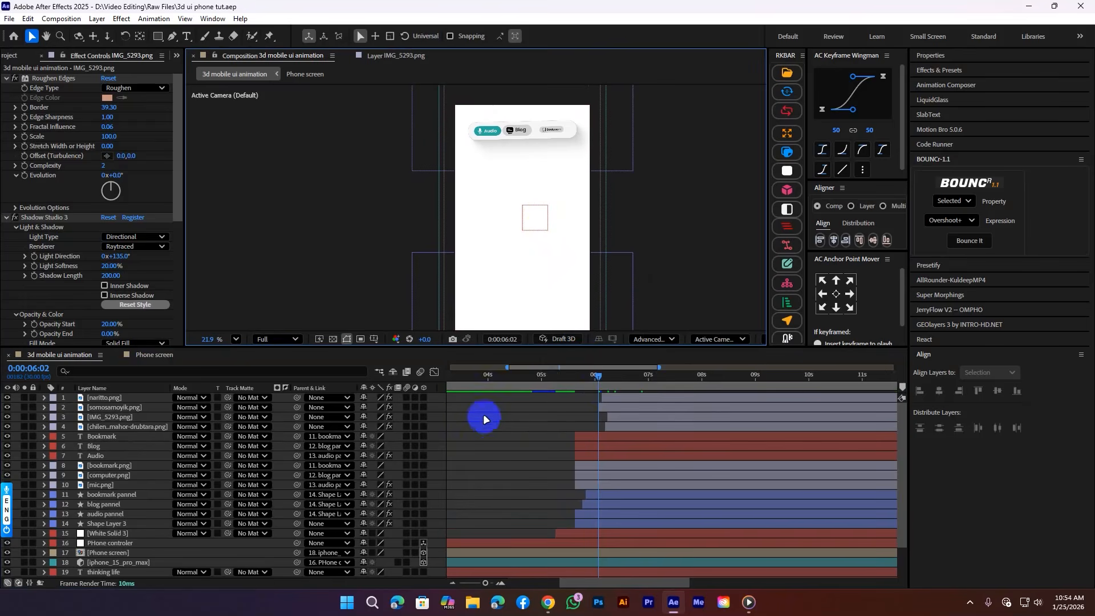
Step: Preview the entrance of the tab bar and the four image cards from about 0:00:05:14
{"action": "left_click_drag", "start_coordinate": [595, 376], "coordinate": [567, 375]}
{"action": "key", "text": "space"}
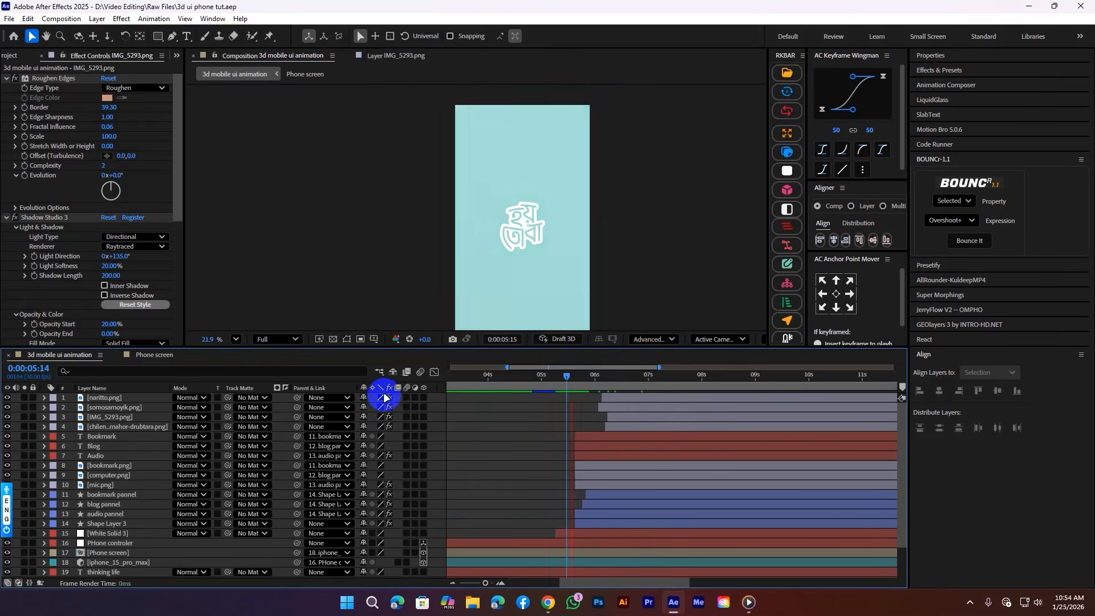
{"action": "left_click", "coordinate": [574, 377]}
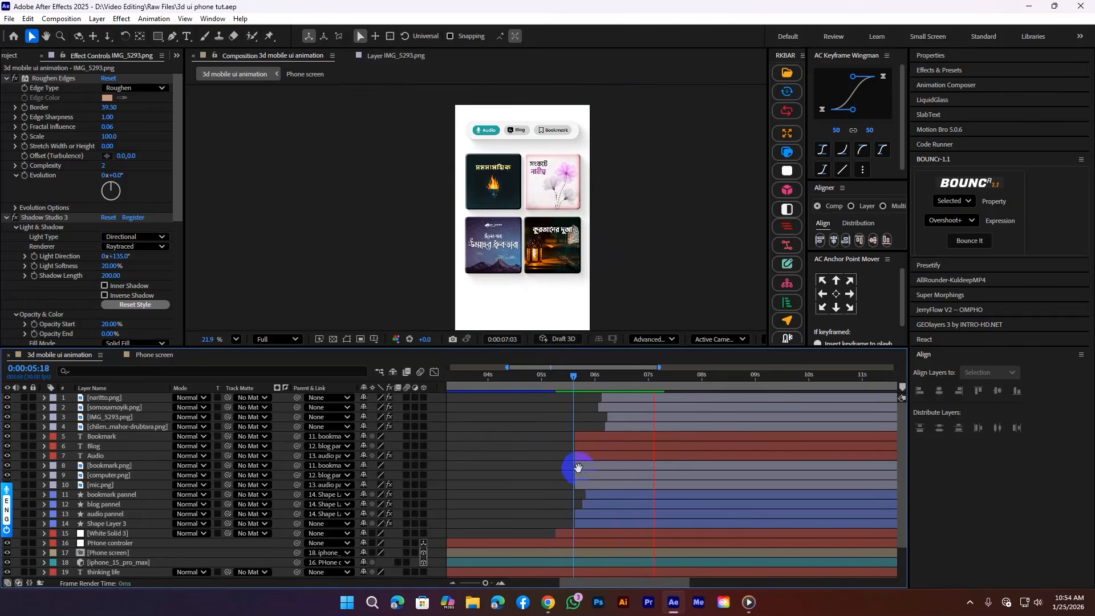
{"action": "left_click", "coordinate": [576, 377]}
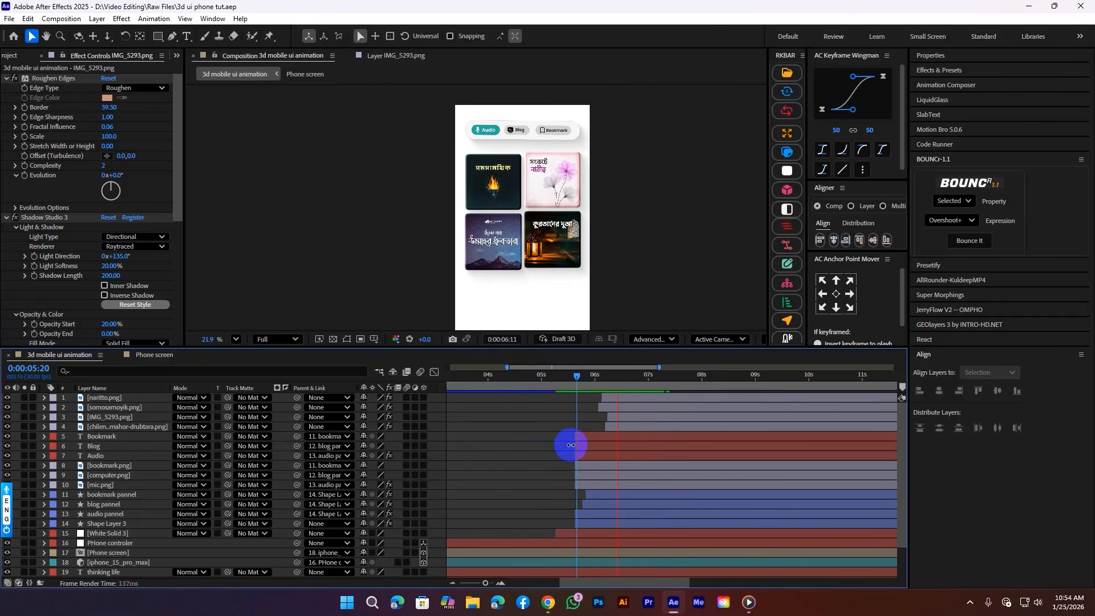
{"action": "key", "text": "space"}
{"action": "scroll", "coordinate": [554, 200], "scroll_direction": "up", "scroll_amount": 1}
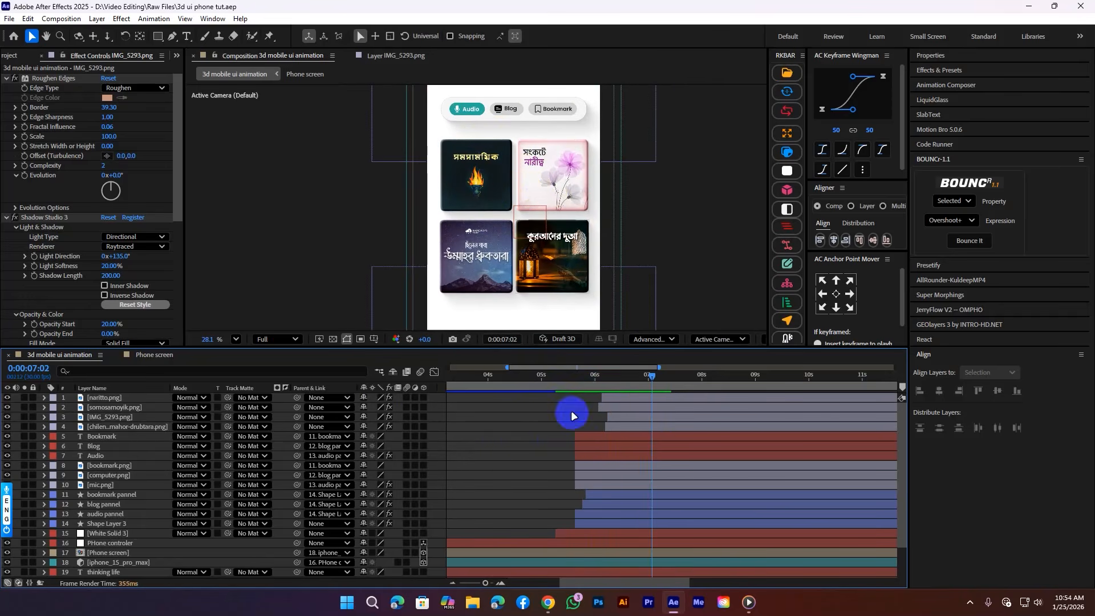
Step: Reorder the card layers as IMG_5293.png, chilen-jara-ummahor-drubtara.png, naritto.png and somosamoyik.png, and shift IMG_5293.png to start at 0:00:06:08
{"action": "scroll", "coordinate": [608, 382], "scroll_direction": "up", "scroll_amount": 3}
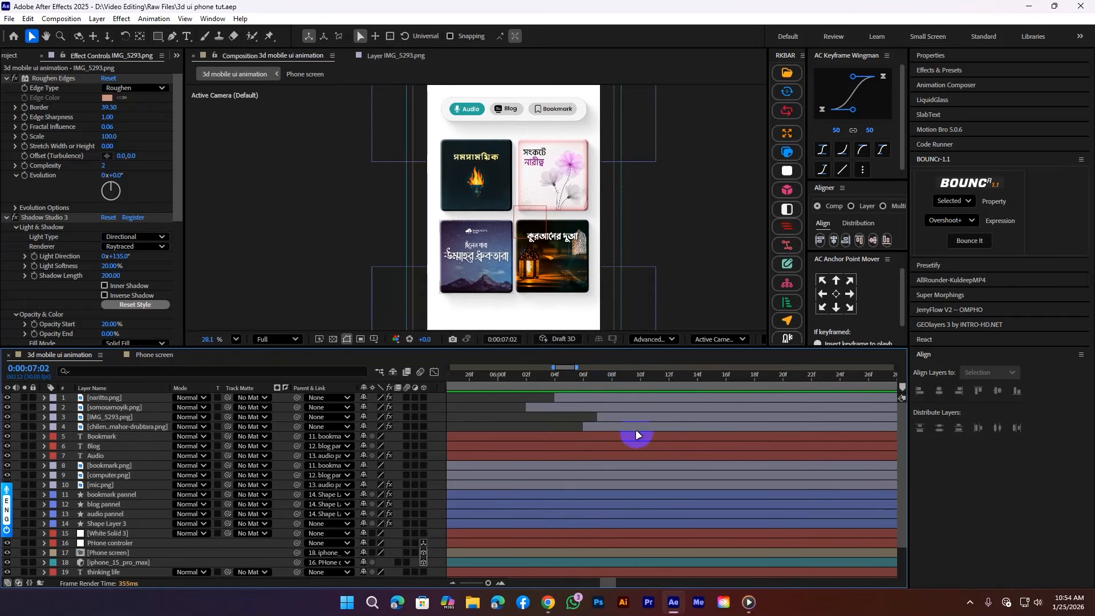
{"action": "left_click", "coordinate": [572, 399]}
{"action": "left_click", "coordinate": [562, 408], "text": "shift"}
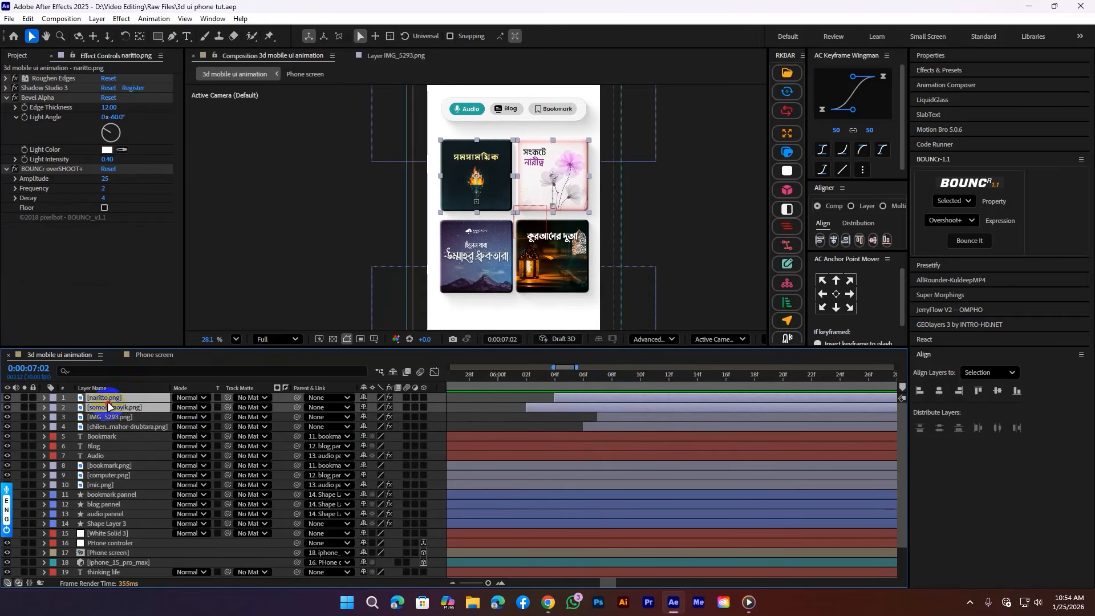
{"action": "left_click_drag", "start_coordinate": [110, 406], "coordinate": [94, 429]}
{"action": "left_click", "coordinate": [569, 396]}
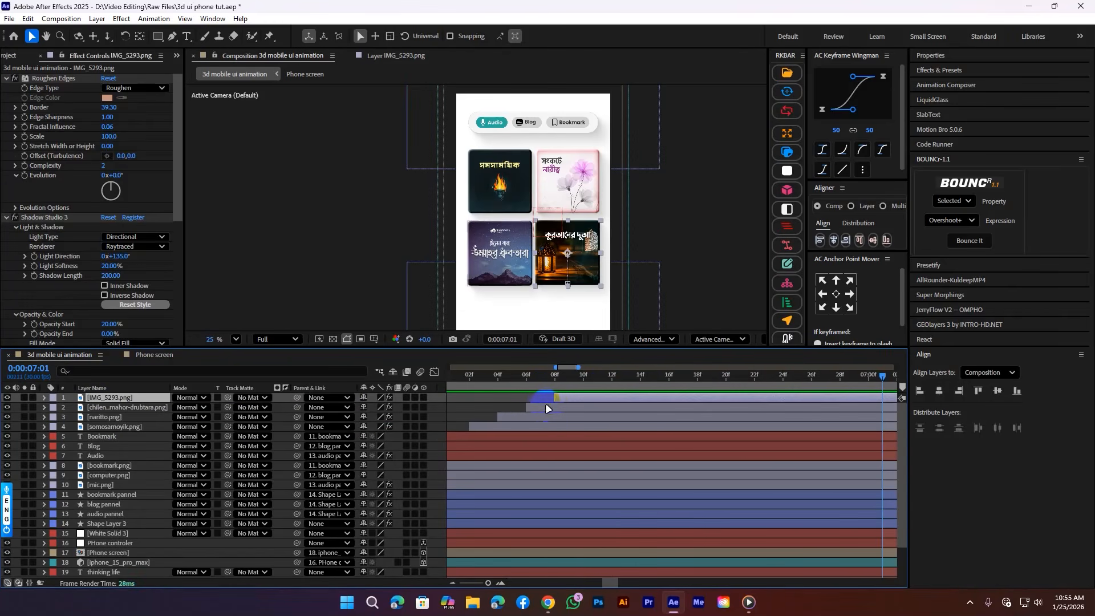
Step: Preview the restaggered card entrance, save the project and replay the animation from 0:00:05:00
{"action": "scroll", "coordinate": [518, 407], "scroll_direction": "down", "scroll_amount": 5}
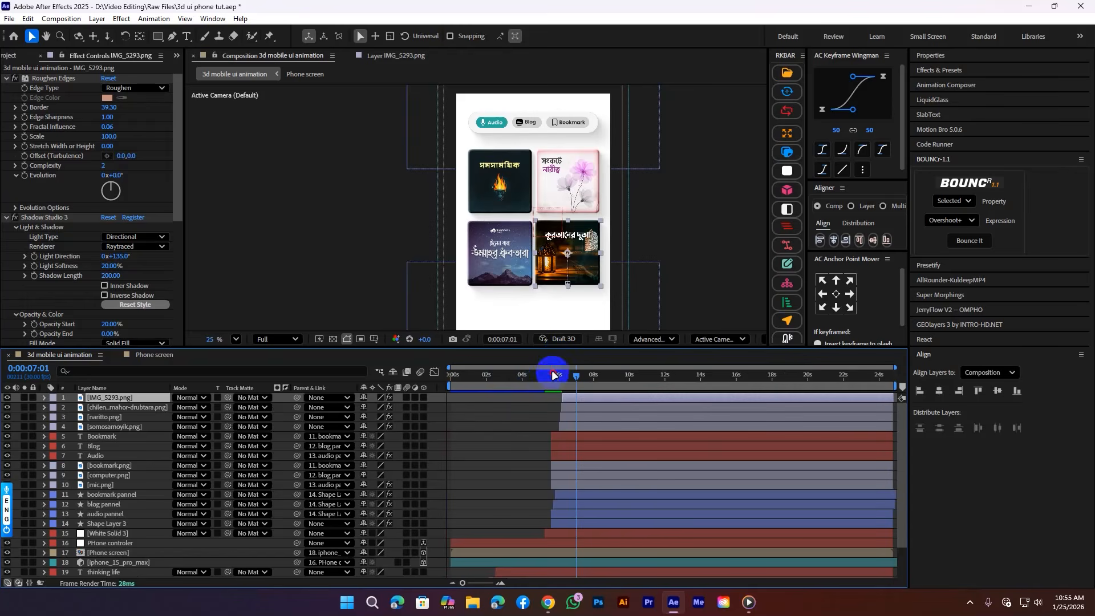
{"action": "left_click_drag", "start_coordinate": [554, 375], "coordinate": [552, 417]}
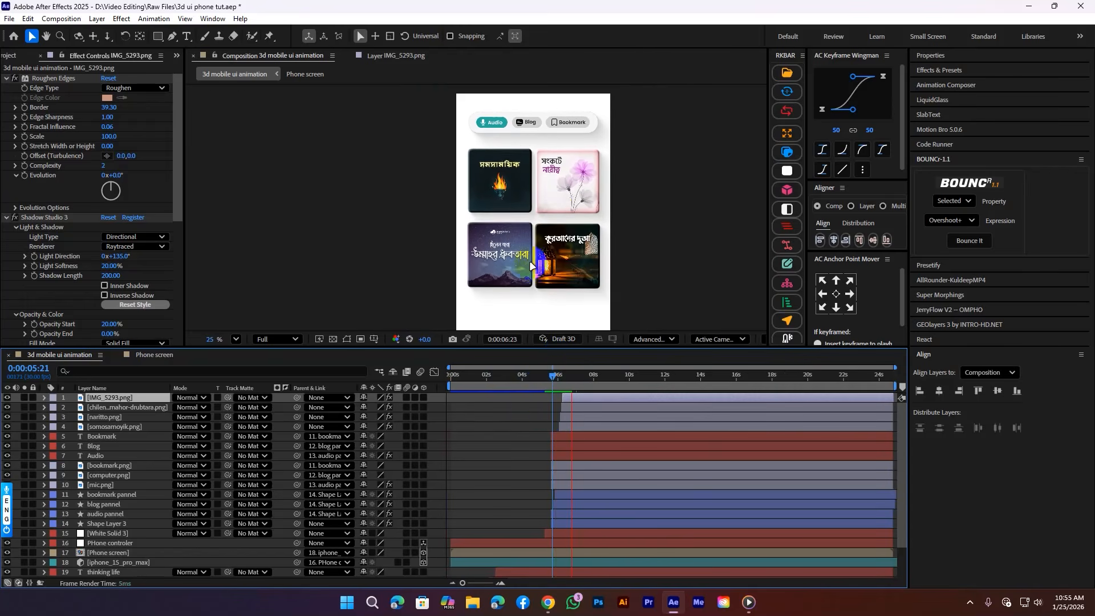
{"action": "key", "text": "space"}
{"action": "key", "text": "ctrl+s"}
{"action": "scroll", "coordinate": [557, 209], "scroll_direction": "down", "scroll_amount": 3}
{"action": "key", "text": "ctrl+shift+a"}
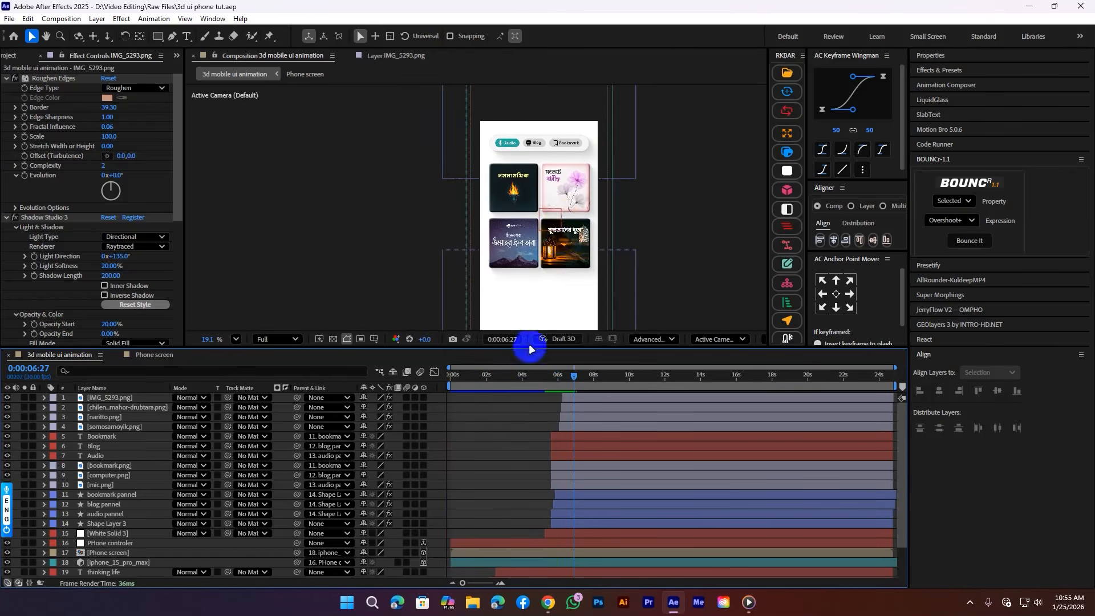
{"action": "scroll", "coordinate": [559, 235], "scroll_direction": "down", "scroll_amount": 1}
{"action": "left_click_drag", "start_coordinate": [558, 375], "coordinate": [540, 375]}
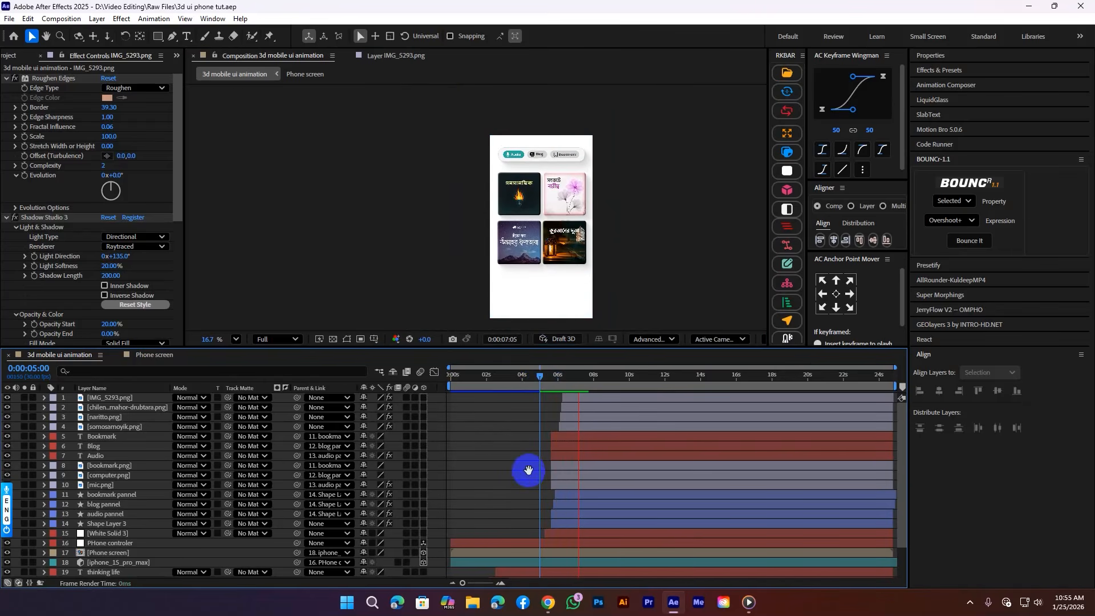
{"action": "key", "text": "space"}
{"action": "scroll", "coordinate": [627, 259], "scroll_direction": "up", "scroll_amount": 1}
Step: Switch to Media Player, review the Hoytoba reference video from about five to eight seconds, and return to After Effects
{"action": "left_click", "coordinate": [749, 600]}
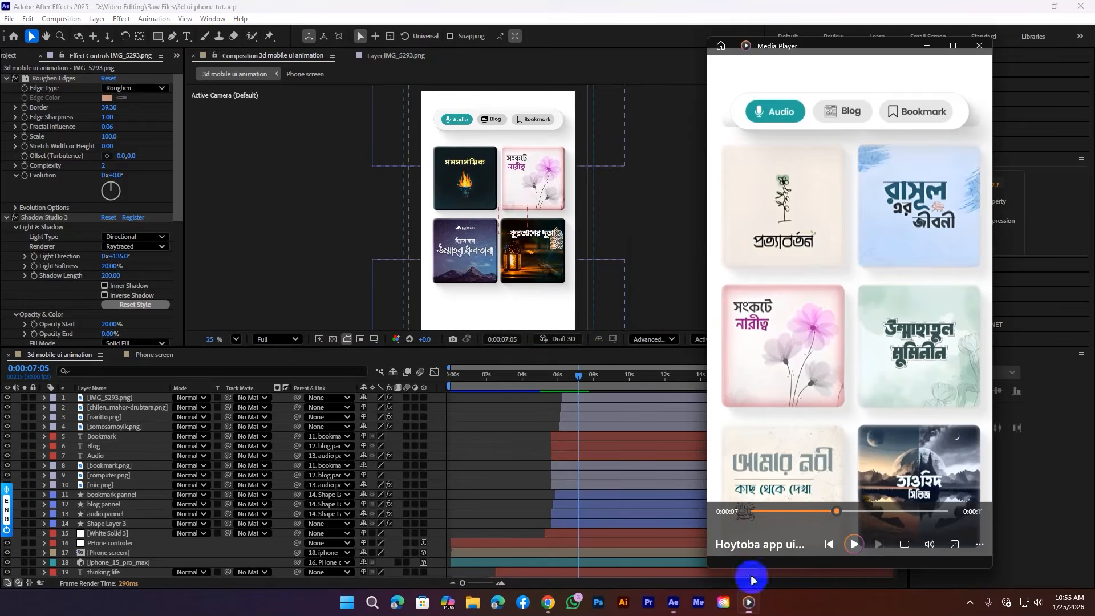
{"action": "left_click_drag", "start_coordinate": [829, 512], "coordinate": [810, 512]}
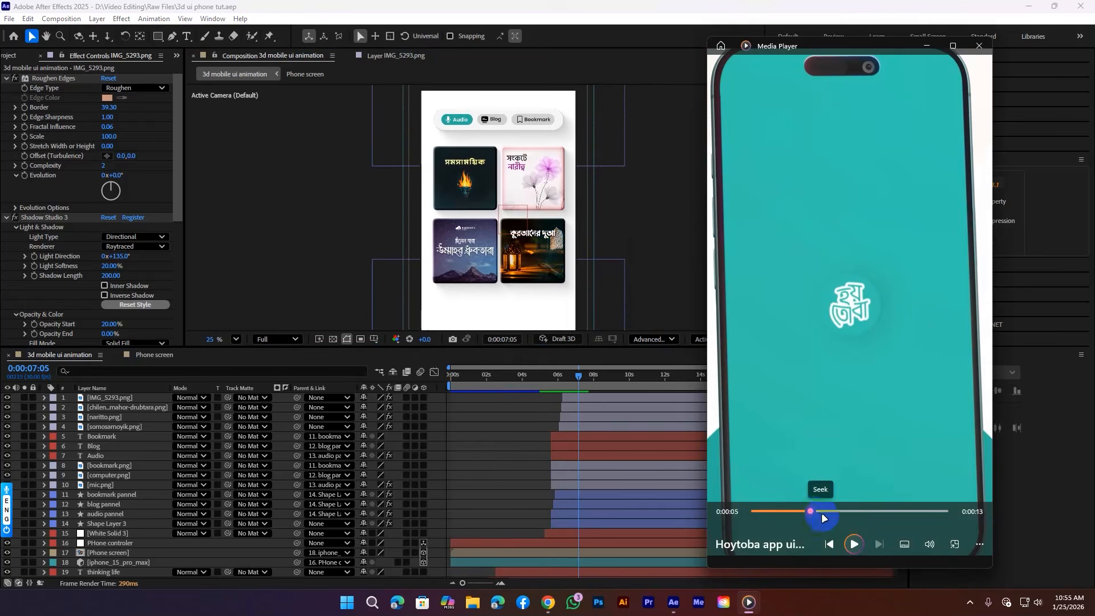
{"action": "left_click", "coordinate": [854, 544]}
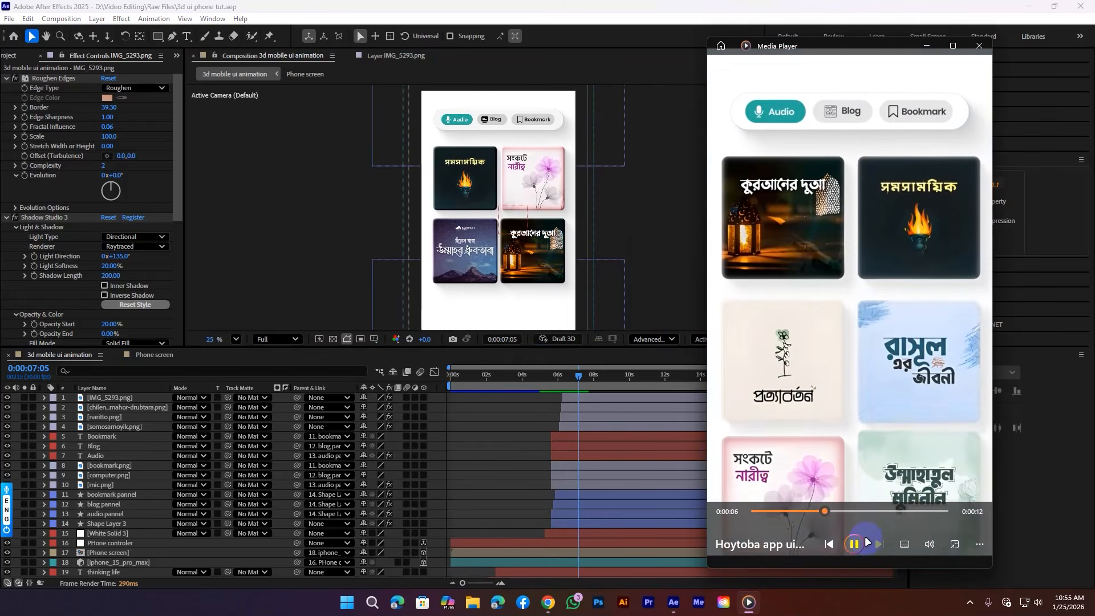
{"action": "left_click", "coordinate": [854, 544]}
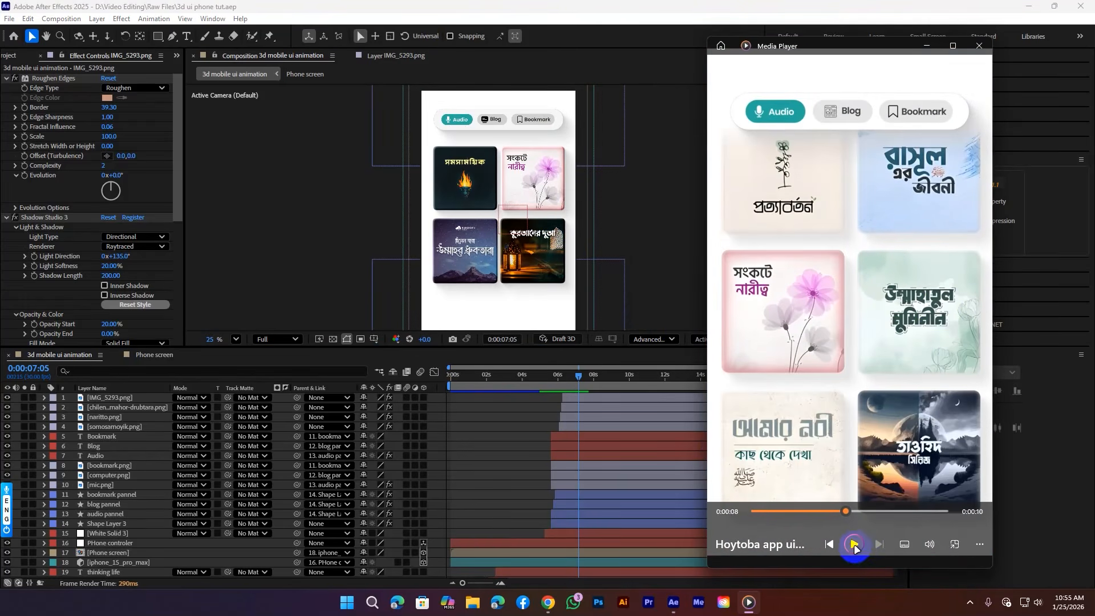
{"action": "left_click", "coordinate": [523, 454]}
Step: Examine the tab bar and cards up close and replay the entrance up to about 0:00:07:08
{"action": "scroll", "coordinate": [498, 170], "scroll_direction": "down", "scroll_amount": 2}
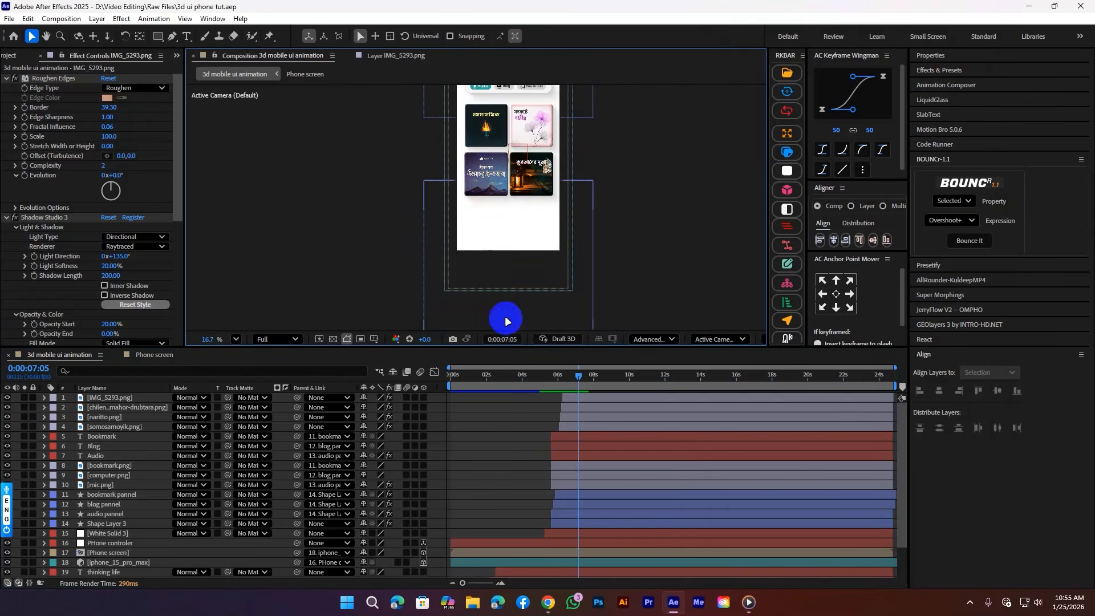
{"action": "left_click", "coordinate": [459, 166]}
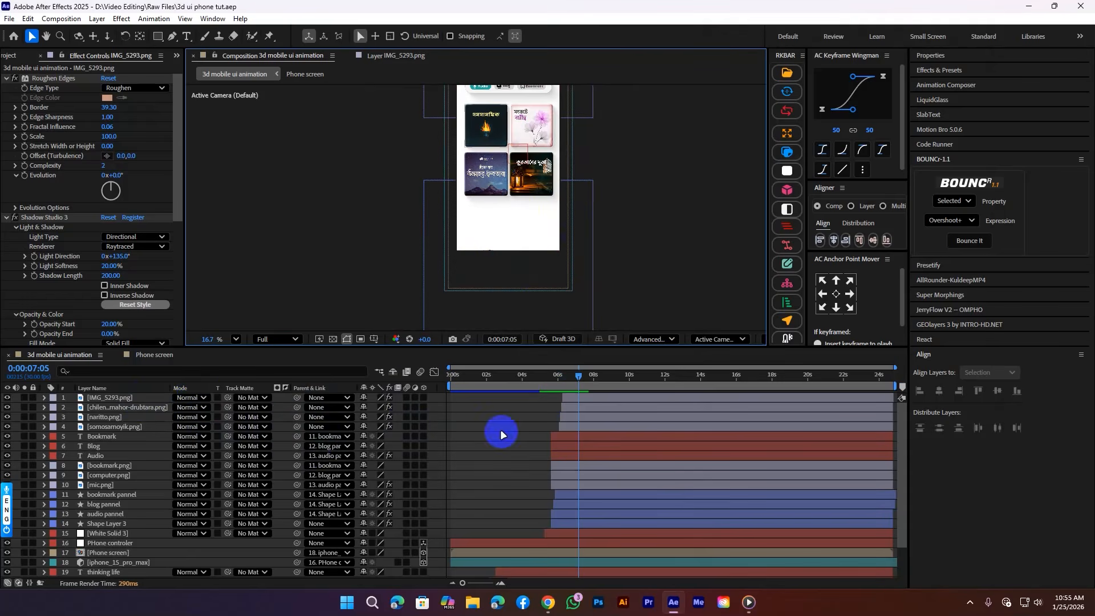
{"action": "mouse_move", "coordinate": [586, 379]}
{"action": "left_mouse_down"}
{"action": "mouse_move", "coordinate": [560, 380]}
{"action": "mouse_move", "coordinate": [578, 390]}
{"action": "left_mouse_up"}
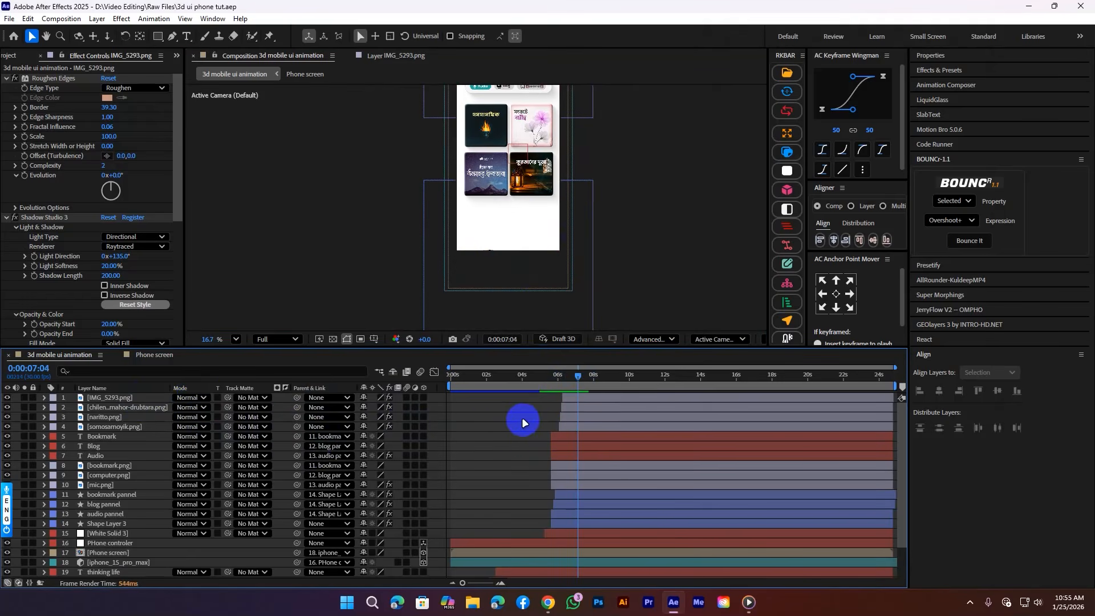
{"action": "scroll", "coordinate": [462, 187], "scroll_direction": "up", "scroll_amount": 5}
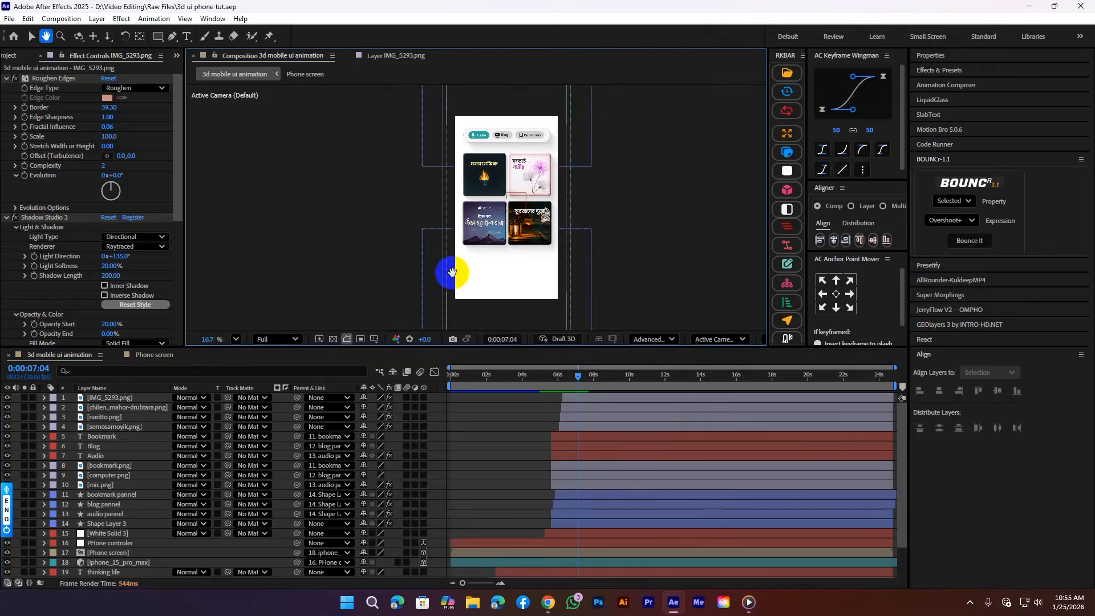
{"action": "scroll", "coordinate": [431, 124], "scroll_direction": "up", "scroll_amount": 1}
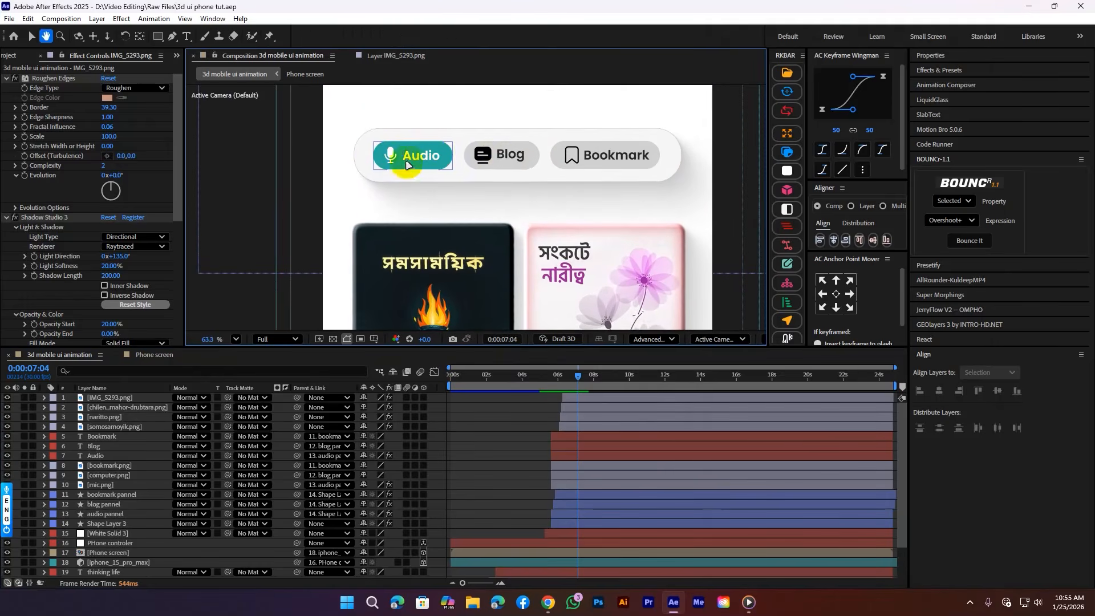
{"action": "left_click_drag", "start_coordinate": [564, 374], "coordinate": [559, 375]}
{"action": "scroll", "coordinate": [560, 314], "scroll_direction": "down", "scroll_amount": 3}
{"action": "key", "text": "space"}
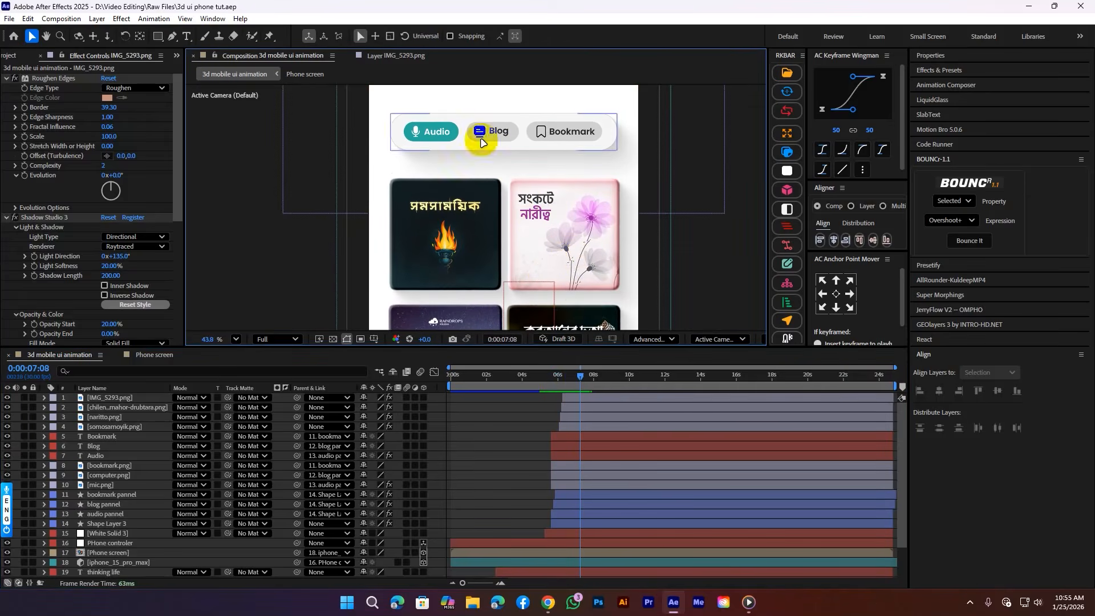
{"action": "left_click_drag", "start_coordinate": [574, 374], "coordinate": [580, 375]}
{"action": "left_click", "coordinate": [500, 390]}
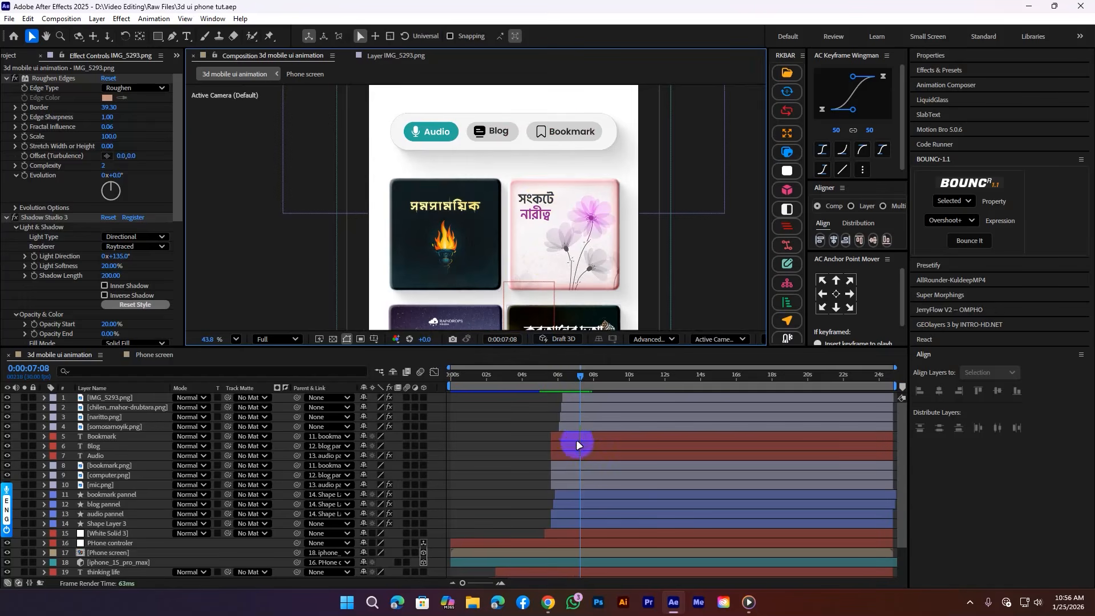
Step: Reveal the Scale property of the blog pannel layer and add a 100% keyframe at 0:00:07:09
{"action": "left_click", "coordinate": [579, 525]}
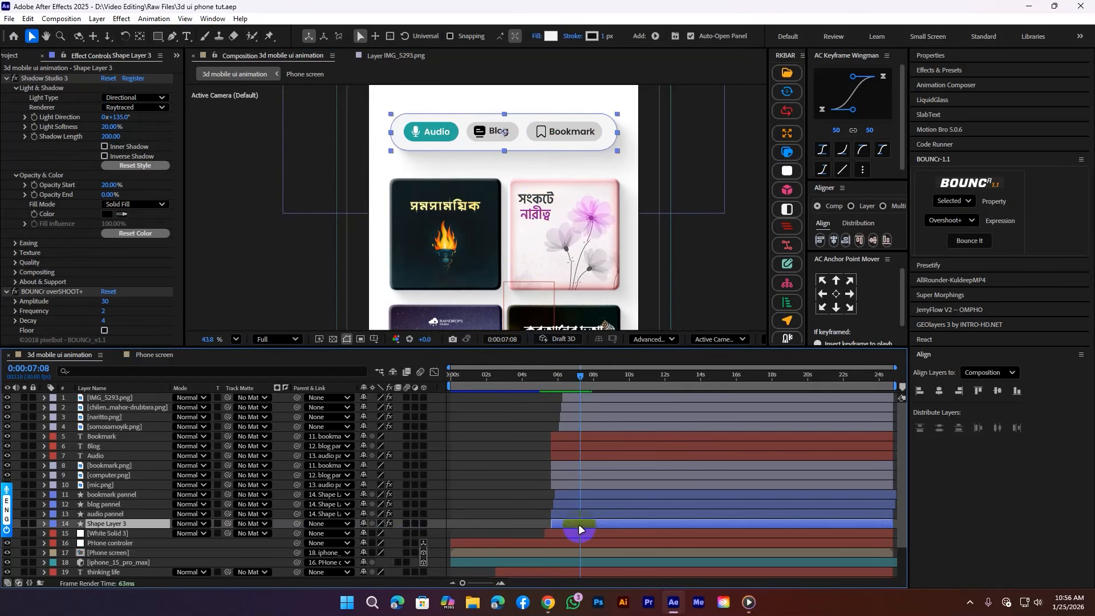
{"action": "left_click", "coordinate": [97, 505]}
{"action": "scroll", "coordinate": [511, 440], "scroll_direction": "up", "scroll_amount": 4}
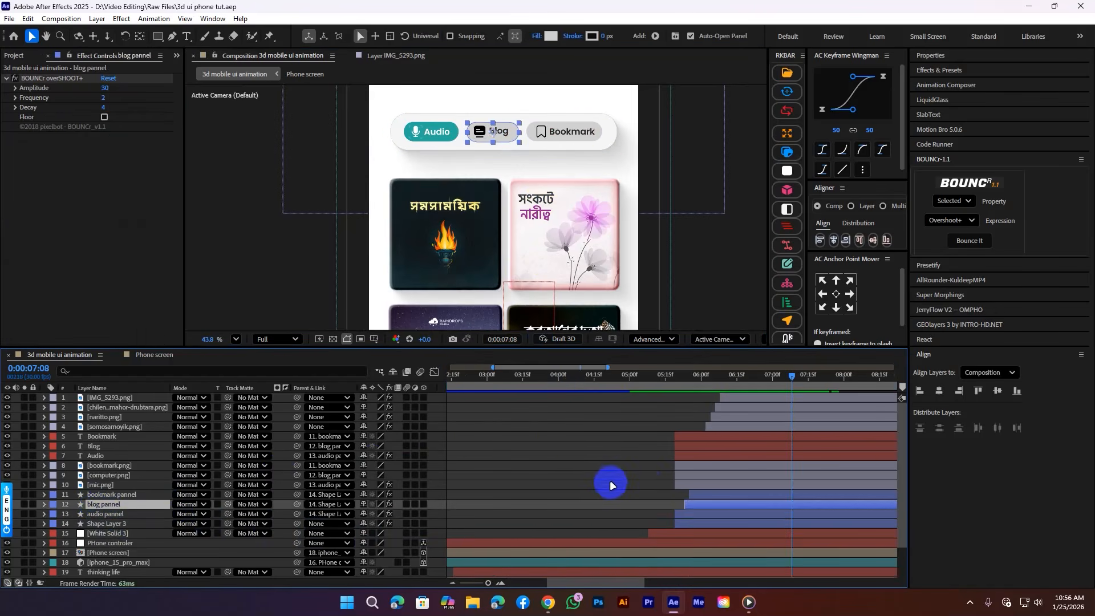
{"action": "key", "text": "s"}
{"action": "scroll", "coordinate": [645, 481], "scroll_direction": "down", "scroll_amount": 2}
{"action": "scroll", "coordinate": [639, 577], "scroll_direction": "right", "scroll_amount": 5}
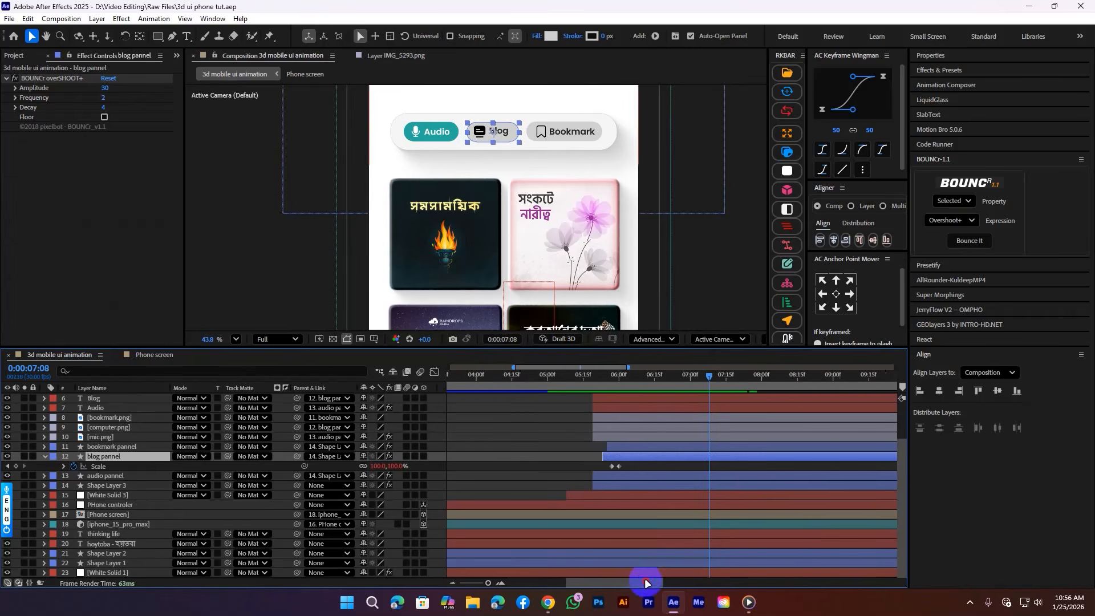
{"action": "left_click_drag", "start_coordinate": [612, 382], "coordinate": [612, 407]}
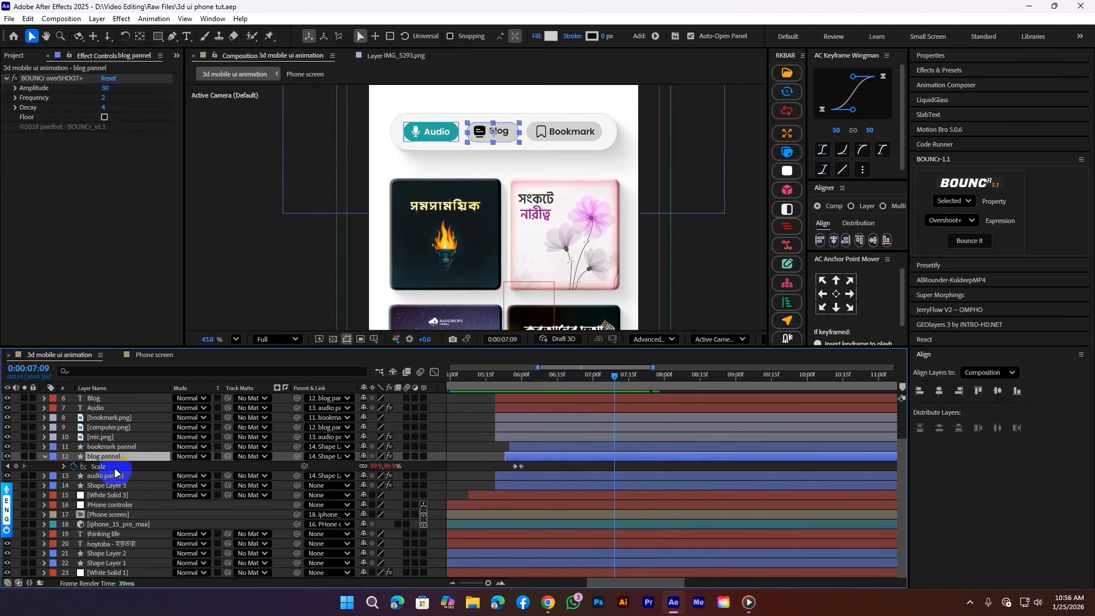
{"action": "left_click", "coordinate": [16, 466]}
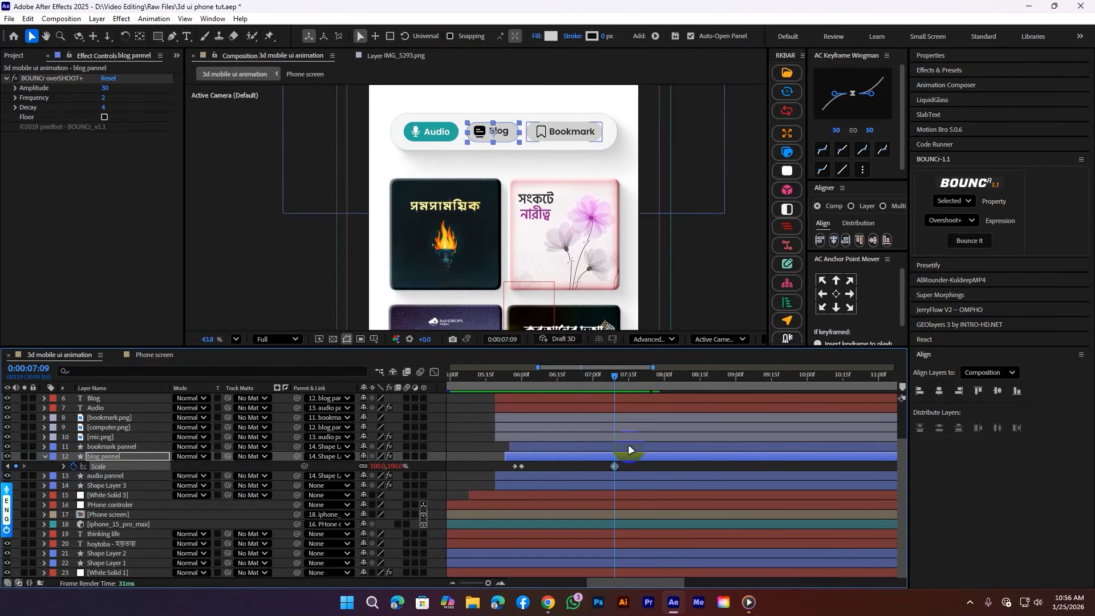
Step: Set the blog pannel's Scale to 95% at 0:00:07:11
{"action": "scroll", "coordinate": [629, 444], "scroll_direction": "up", "scroll_amount": 3, "text": "alt"}
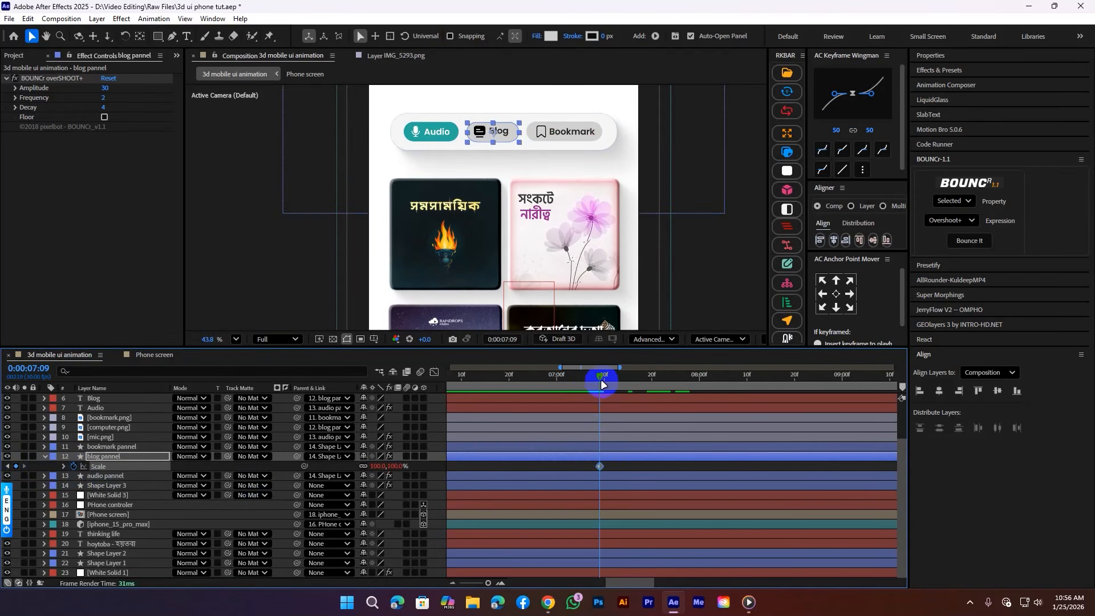
{"action": "left_click_drag", "start_coordinate": [604, 381], "coordinate": [609, 382]}
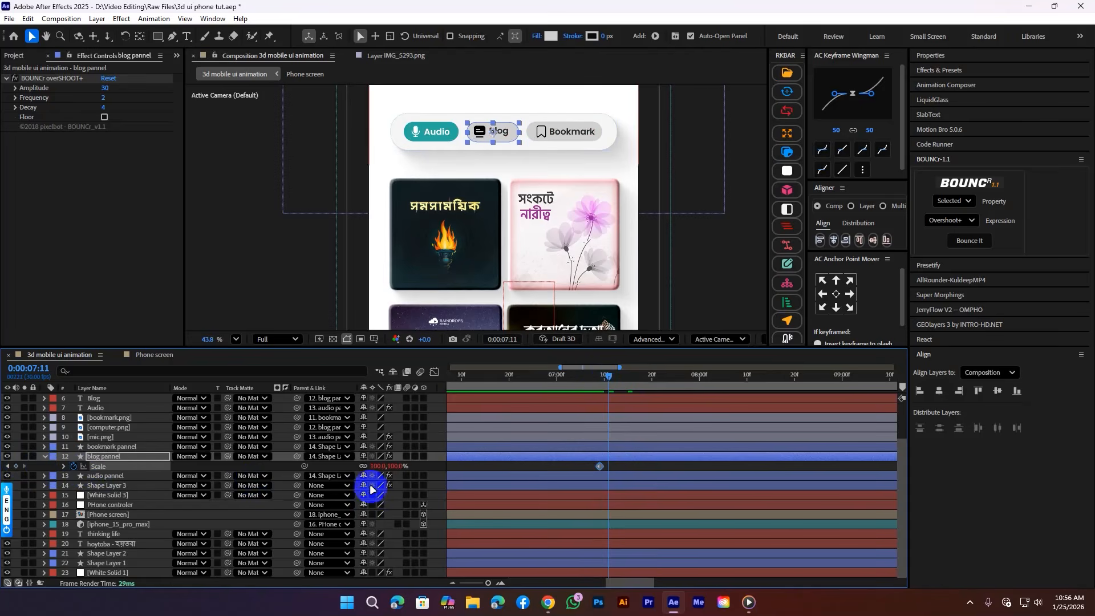
{"action": "left_click", "coordinate": [379, 466]}
{"action": "type", "text": "9"}
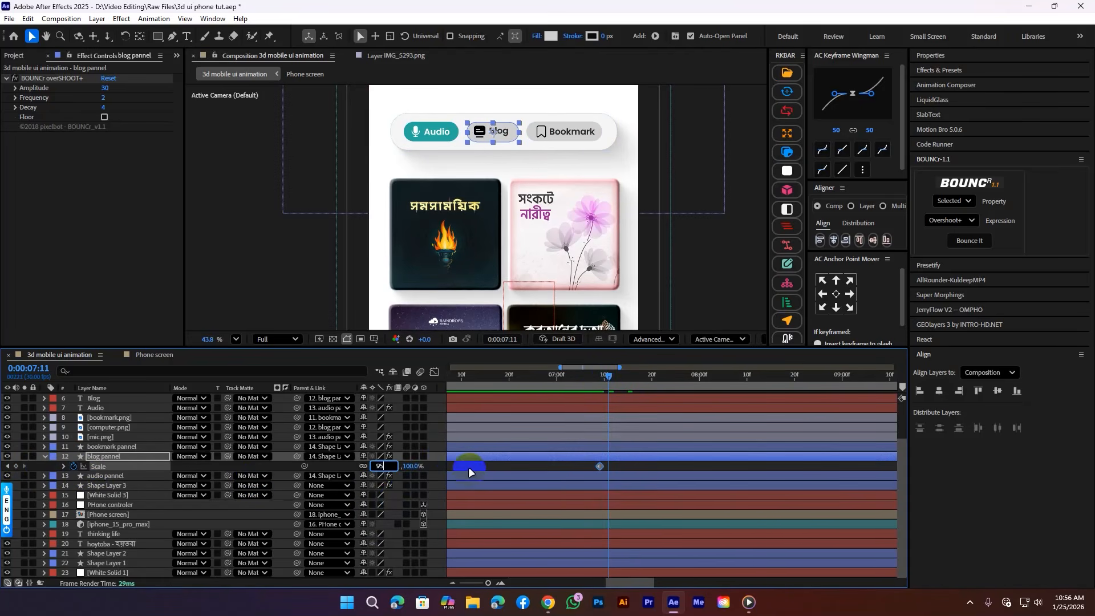
{"action": "type", "text": "5"}
{"action": "left_click", "coordinate": [469, 466]}
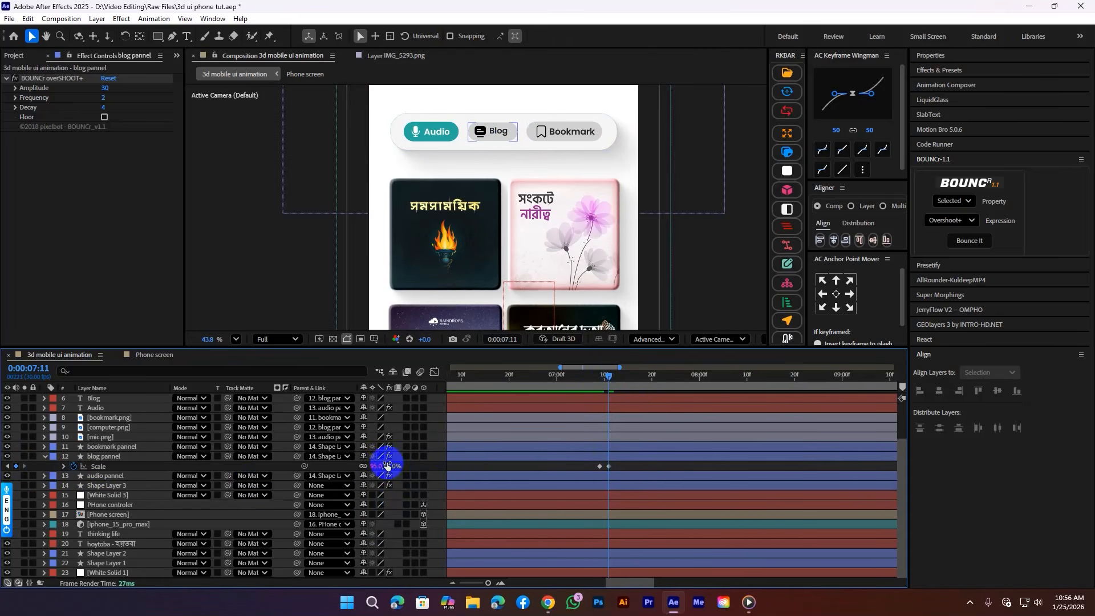
Step: Set the blog pannel's Scale to 100% at 0:00:07:13 and preview the tap from 0:00:07:08
{"action": "left_click", "coordinate": [453, 467]}
{"action": "left_click_drag", "start_coordinate": [609, 388], "coordinate": [616, 391]}
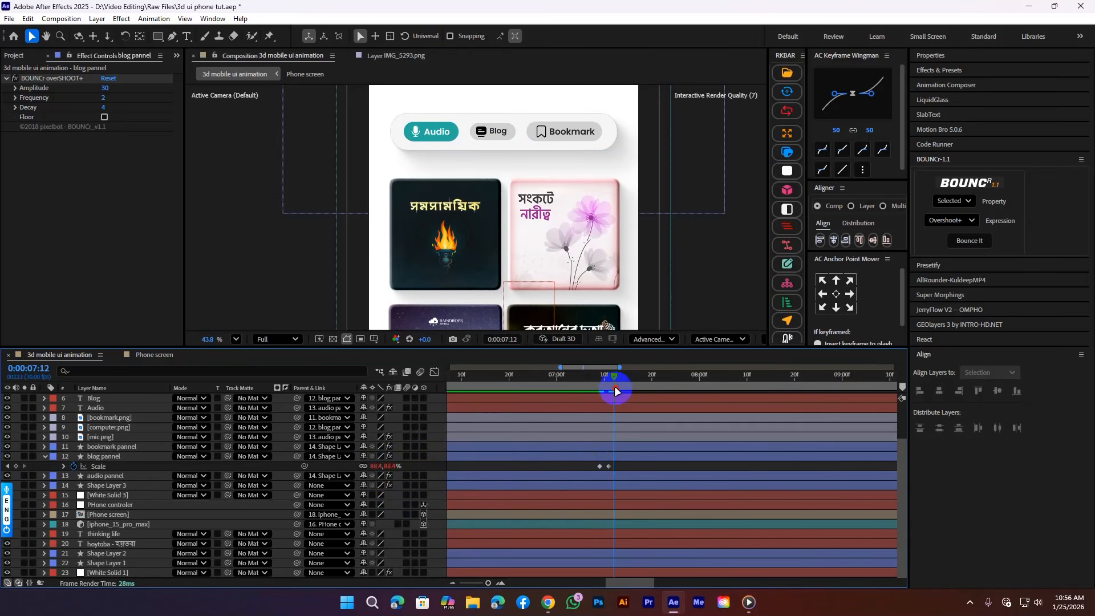
{"action": "left_click", "coordinate": [548, 468]}
{"action": "left_click", "coordinate": [390, 466]}
{"action": "type", "text": "100"}
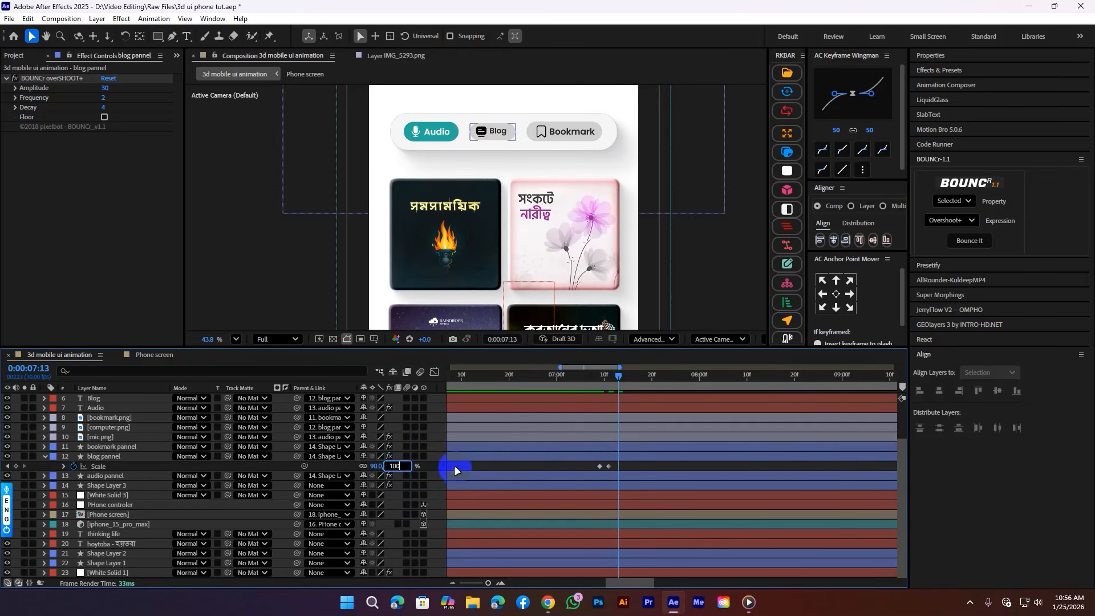
{"action": "left_click", "coordinate": [594, 381]}
{"action": "key", "text": "space"}
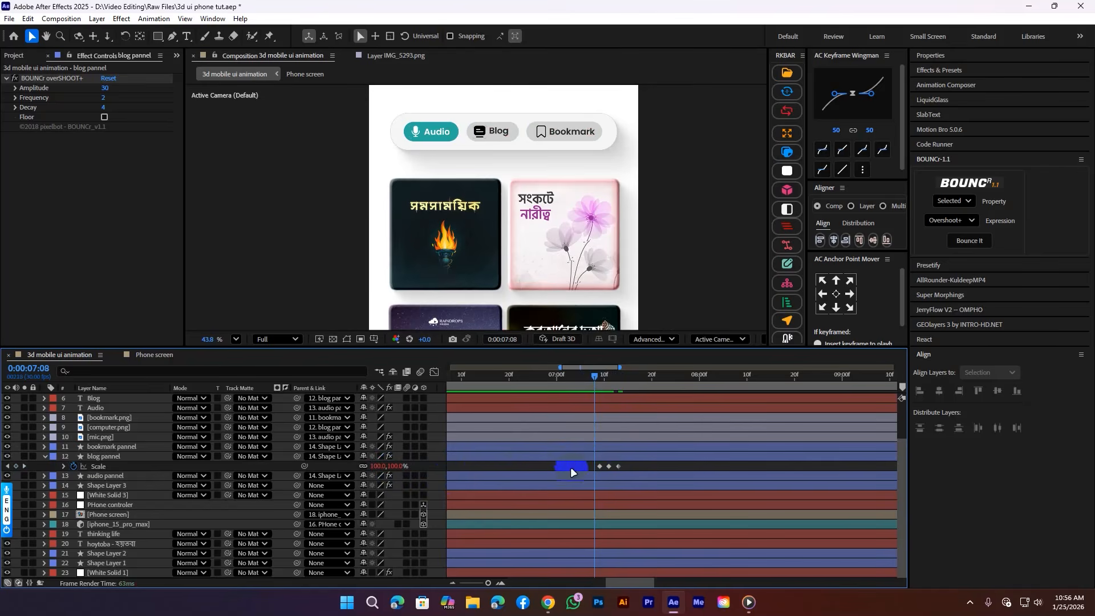
{"action": "key", "text": "space"}
Step: Stretch the blog pannel's three tap Scale keyframes so the last falls at 0:00:07:15, and replay the tap
{"action": "left_click", "coordinate": [604, 465]}
{"action": "left_click", "coordinate": [622, 468]}
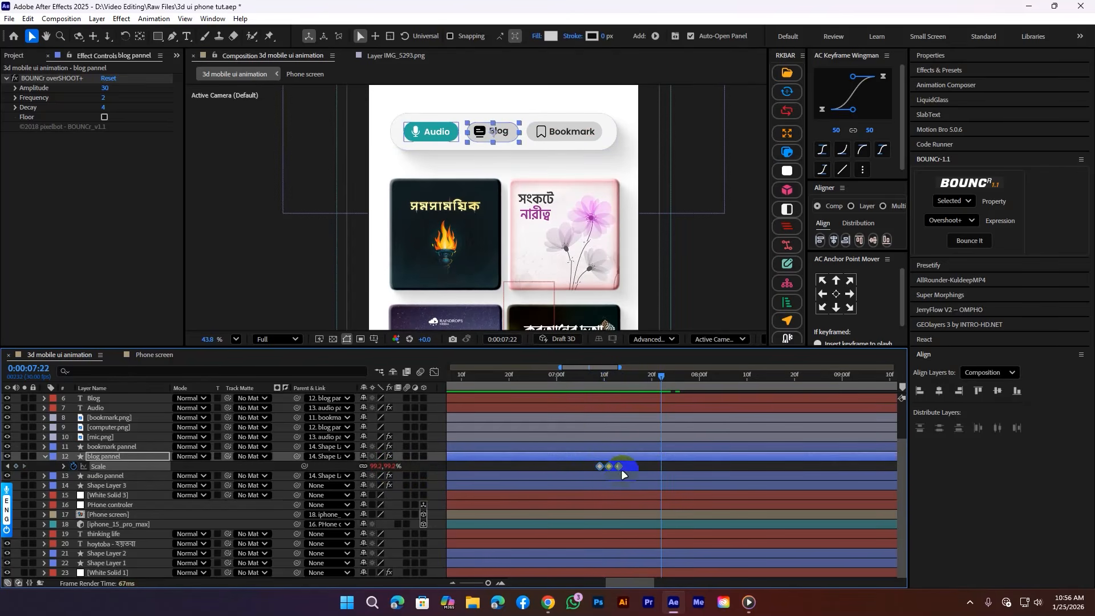
{"action": "left_click_drag", "start_coordinate": [619, 467], "coordinate": [630, 466]}
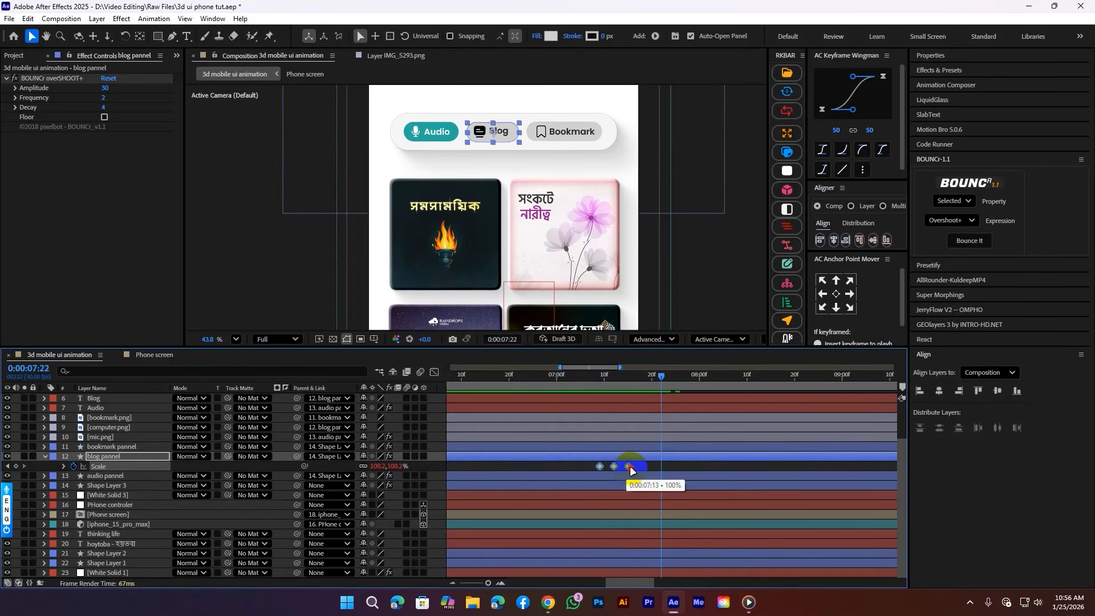
{"action": "left_click", "coordinate": [586, 381]}
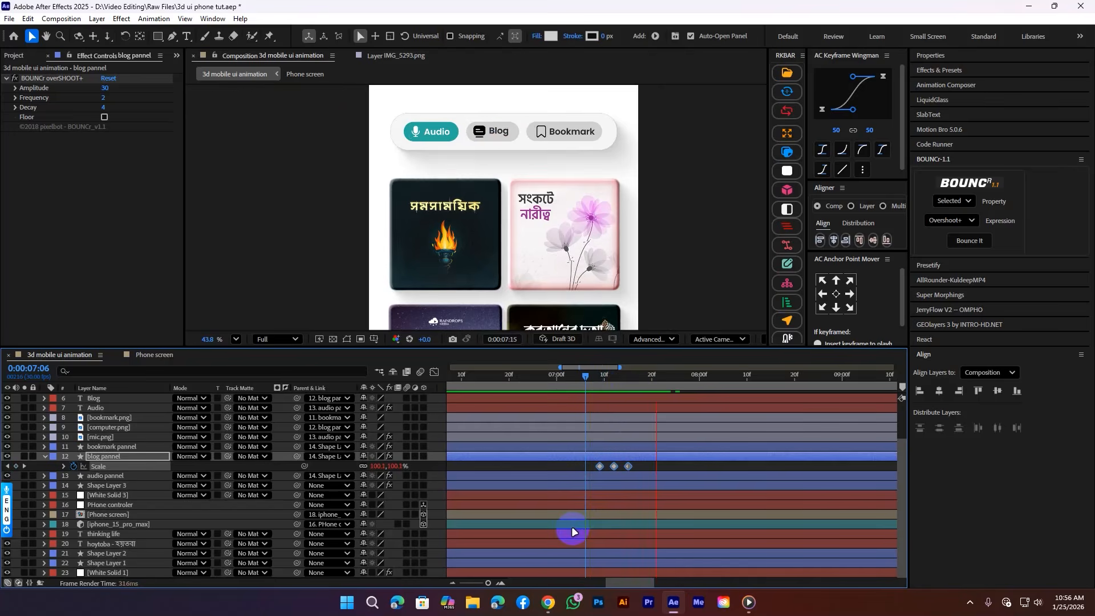
{"action": "key", "text": "space"}
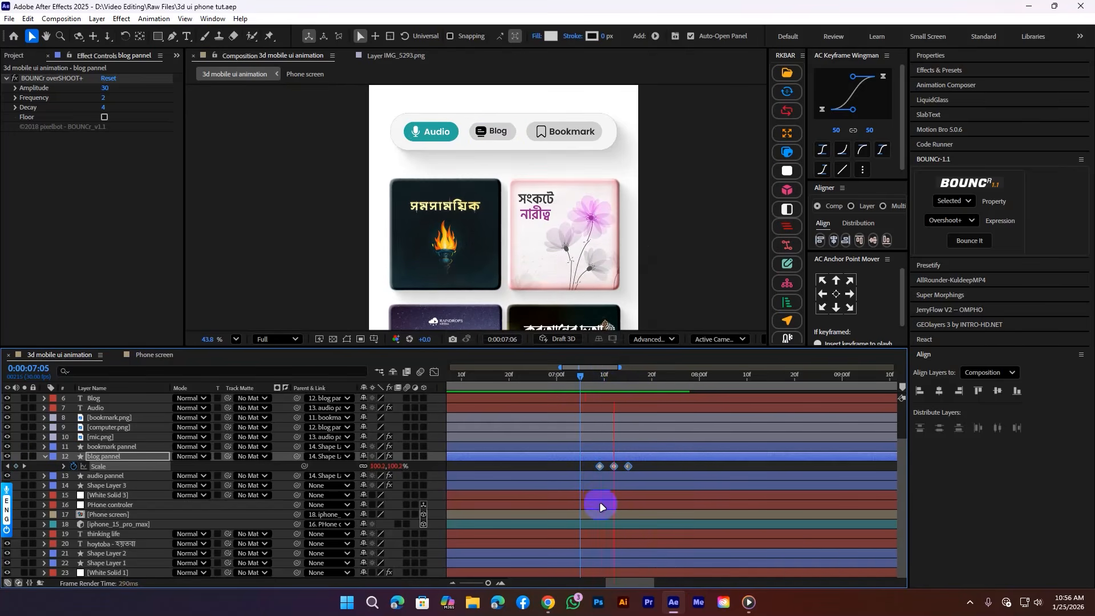
{"action": "left_click", "coordinate": [570, 465]}
{"action": "left_click", "coordinate": [586, 382]}
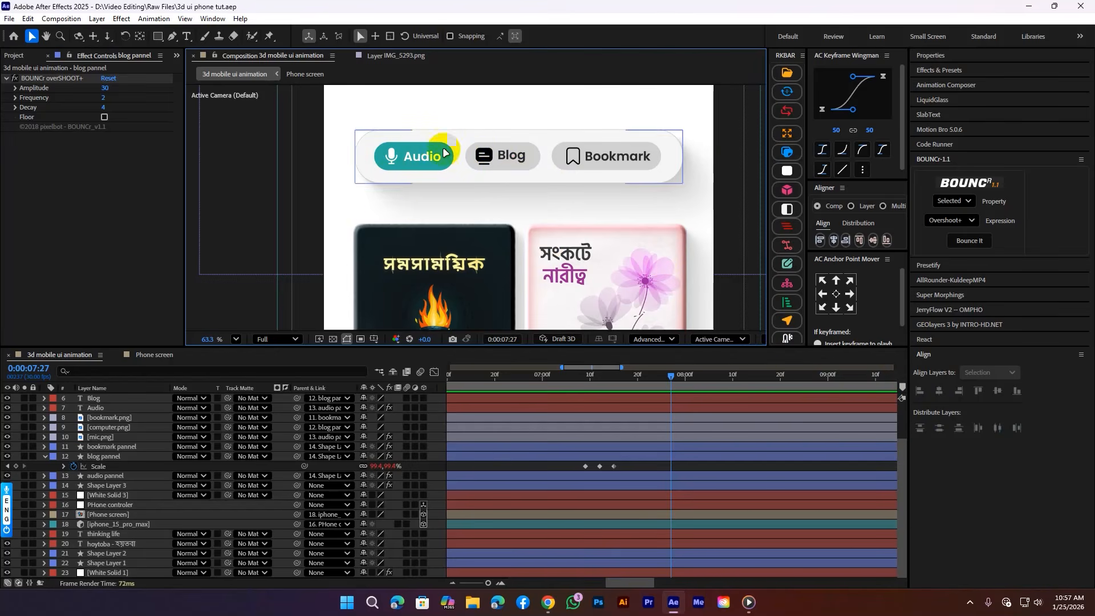
Step: Open the blog pannel's Rectangle 1 fill properties and add a keyframe for the fill Color at 0:00:07:13
{"action": "left_click_drag", "start_coordinate": [595, 368], "coordinate": [586, 371]}
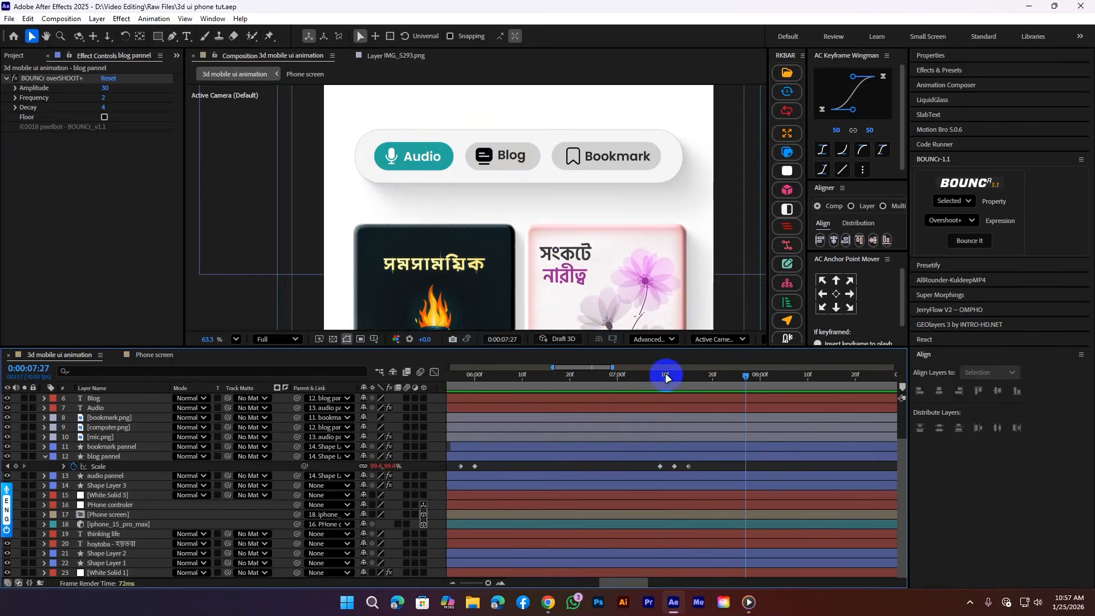
{"action": "left_click_drag", "start_coordinate": [656, 382], "coordinate": [679, 410]}
{"action": "key", "text": "="}
{"action": "left_click", "coordinate": [676, 466]}
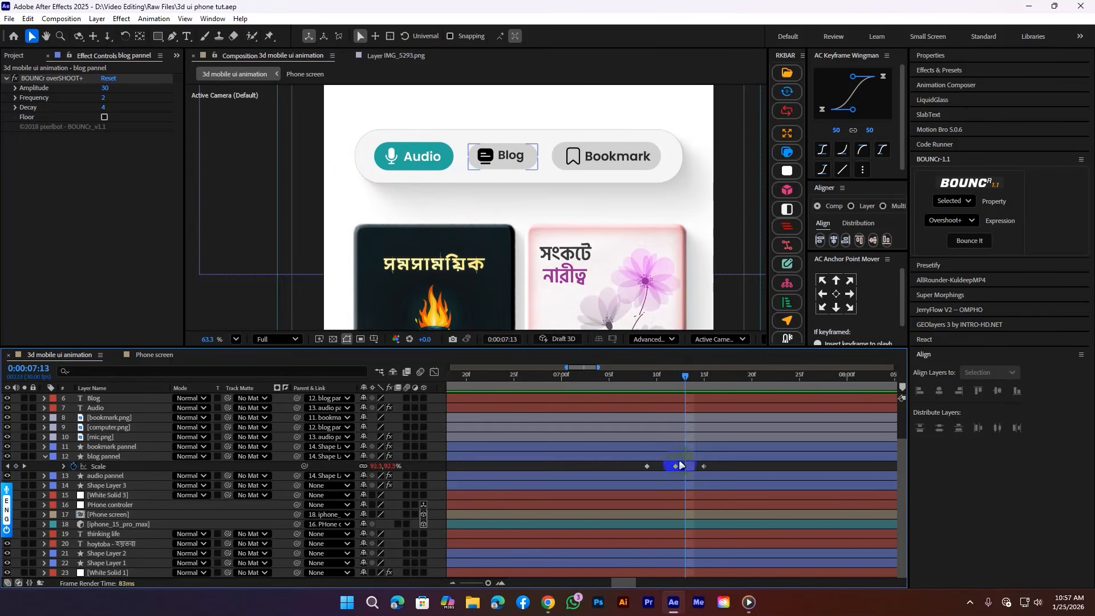
{"action": "left_click", "coordinate": [687, 459]}
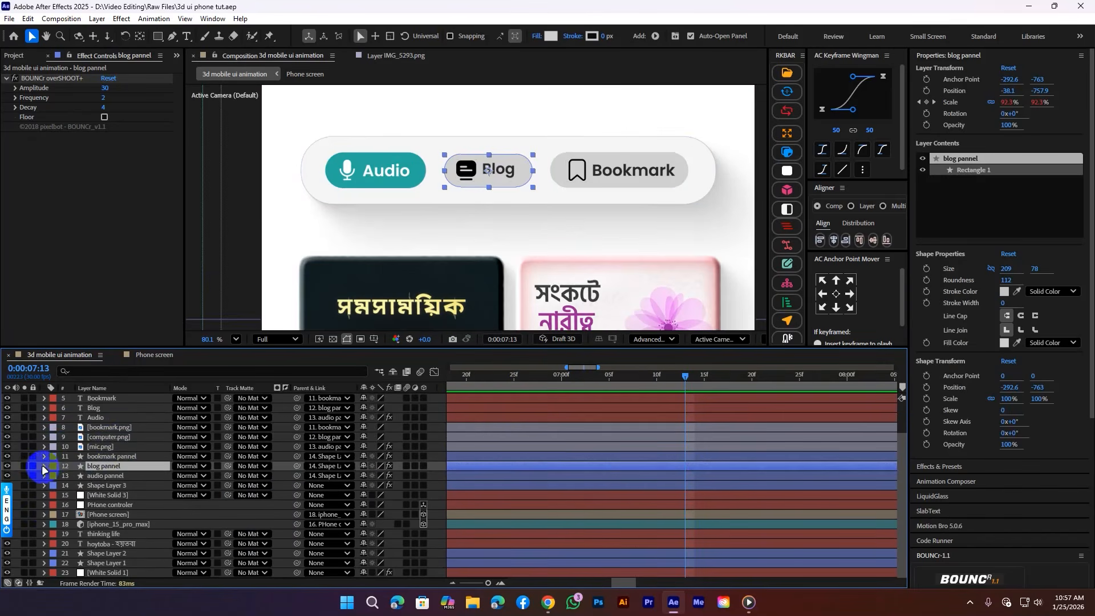
{"action": "left_click", "coordinate": [45, 466]}
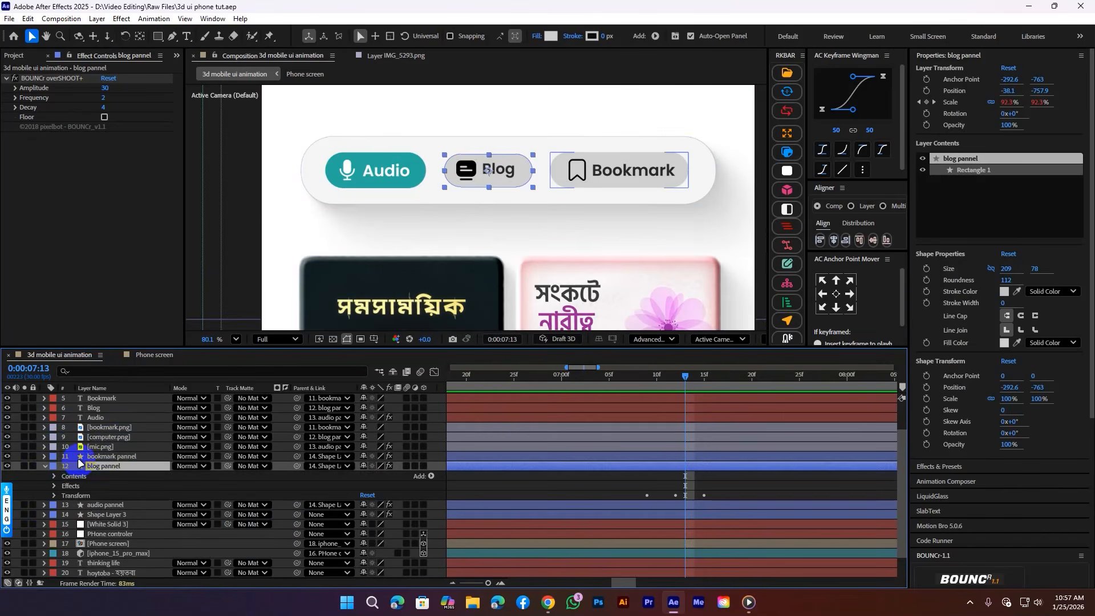
{"action": "scroll", "coordinate": [80, 457], "scroll_direction": "down", "scroll_amount": 1}
{"action": "left_click", "coordinate": [54, 448]}
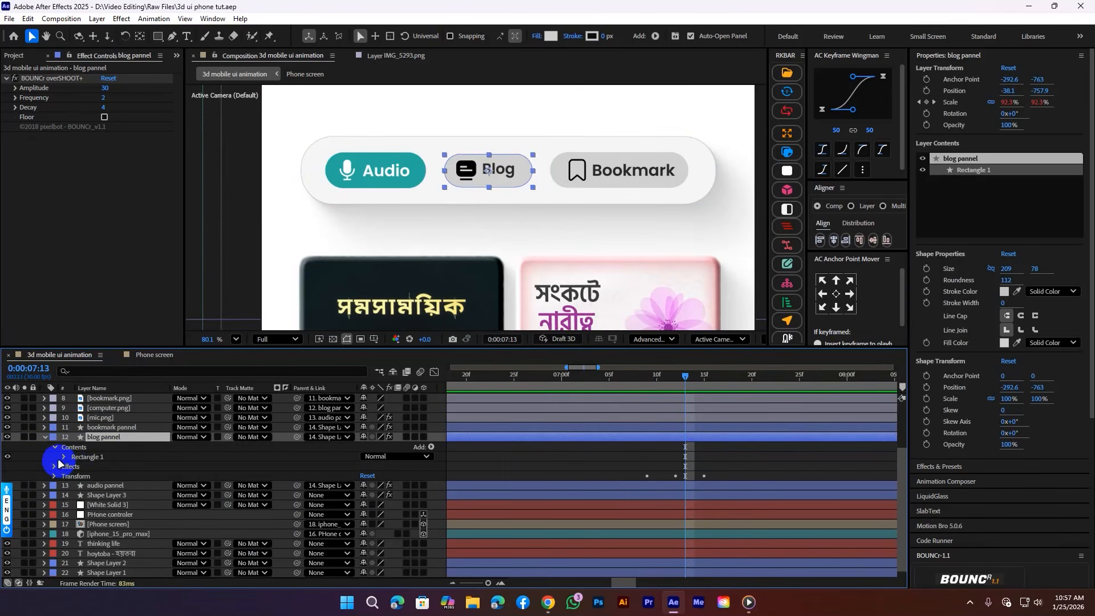
{"action": "left_click", "coordinate": [64, 457]}
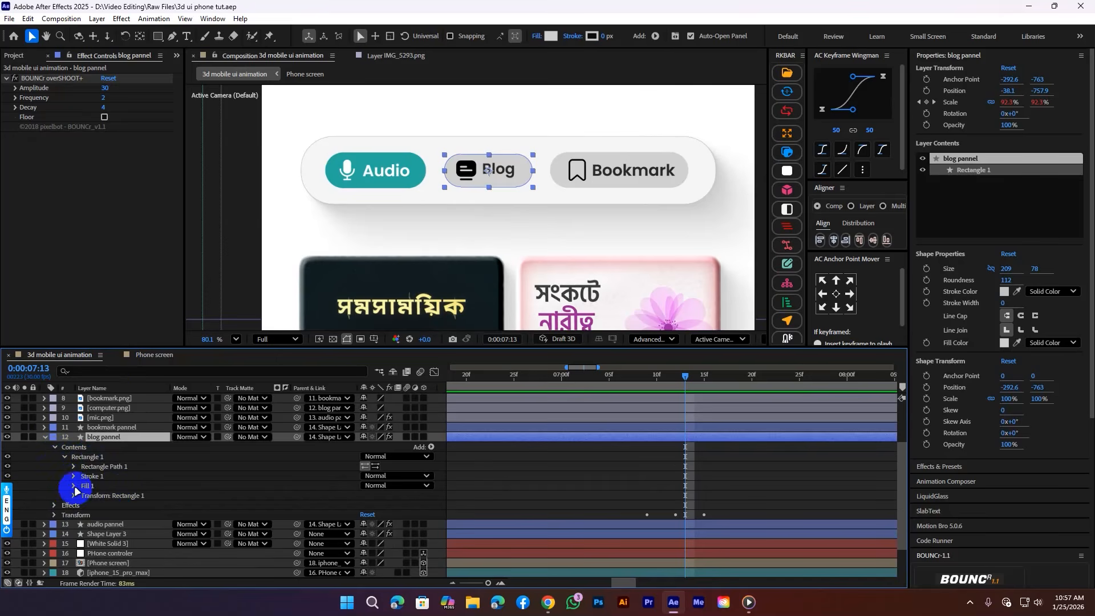
{"action": "left_click", "coordinate": [86, 487]}
{"action": "left_click", "coordinate": [74, 486]}
{"action": "scroll", "coordinate": [97, 508], "scroll_direction": "down", "scroll_amount": 1}
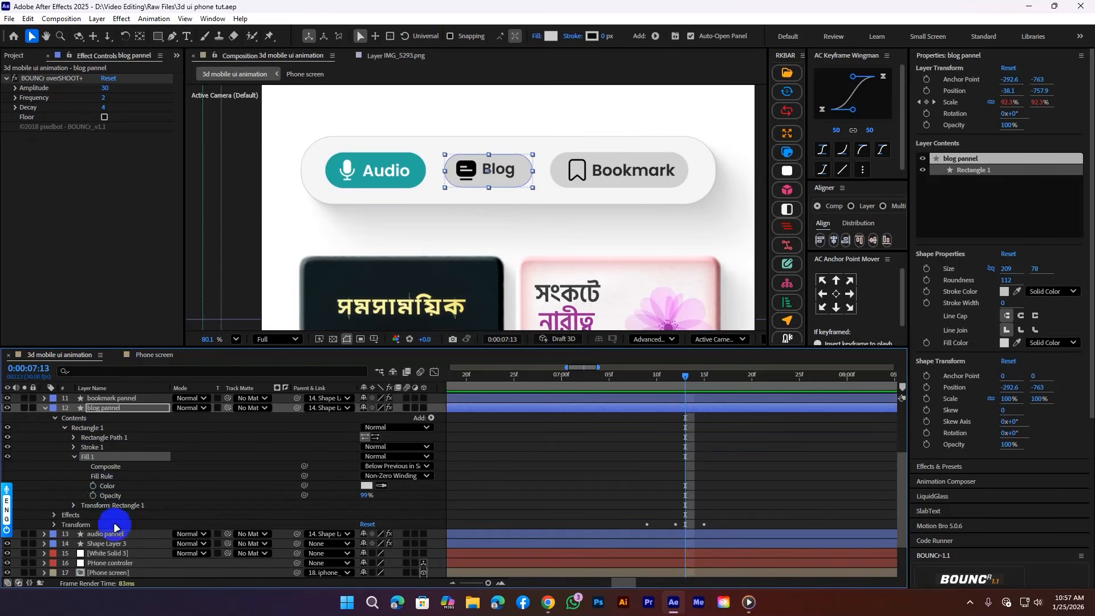
{"action": "left_click", "coordinate": [111, 485]}
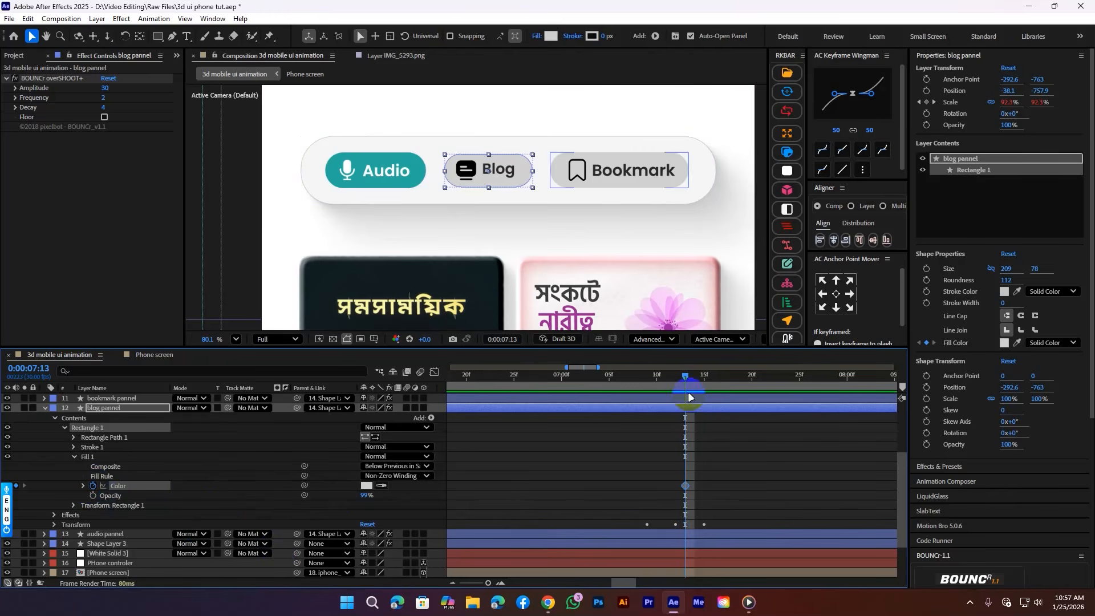
Step: Set the blog pannel's fill Color at 0:00:07:15 to the teal sampled from the Audio button
{"action": "left_click_drag", "start_coordinate": [685, 386], "coordinate": [704, 386]}
{"action": "left_click", "coordinate": [377, 516]}
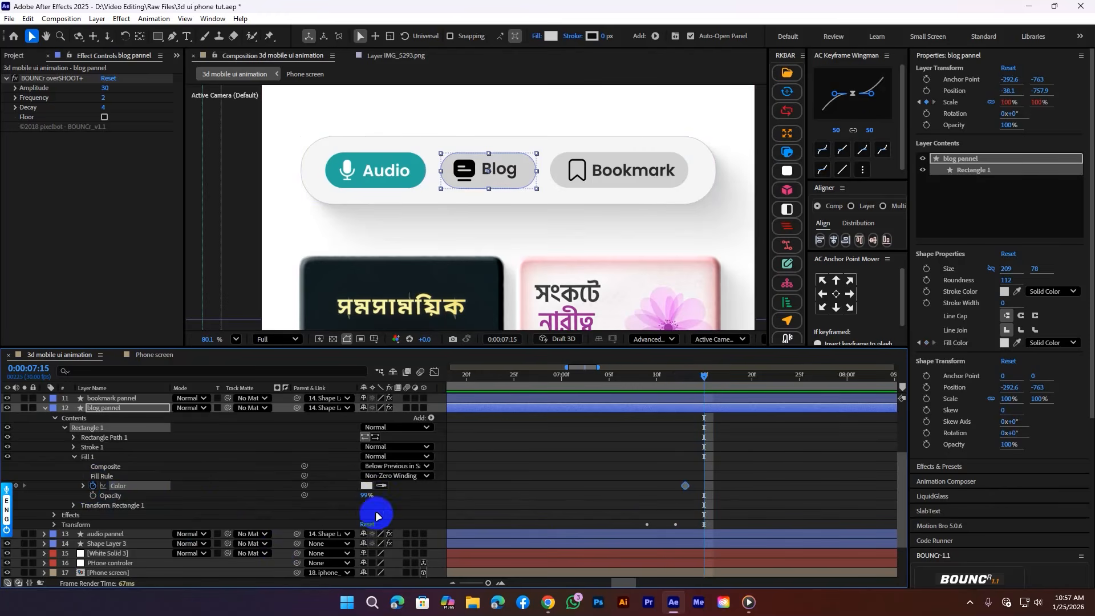
{"action": "left_click", "coordinate": [382, 485]}
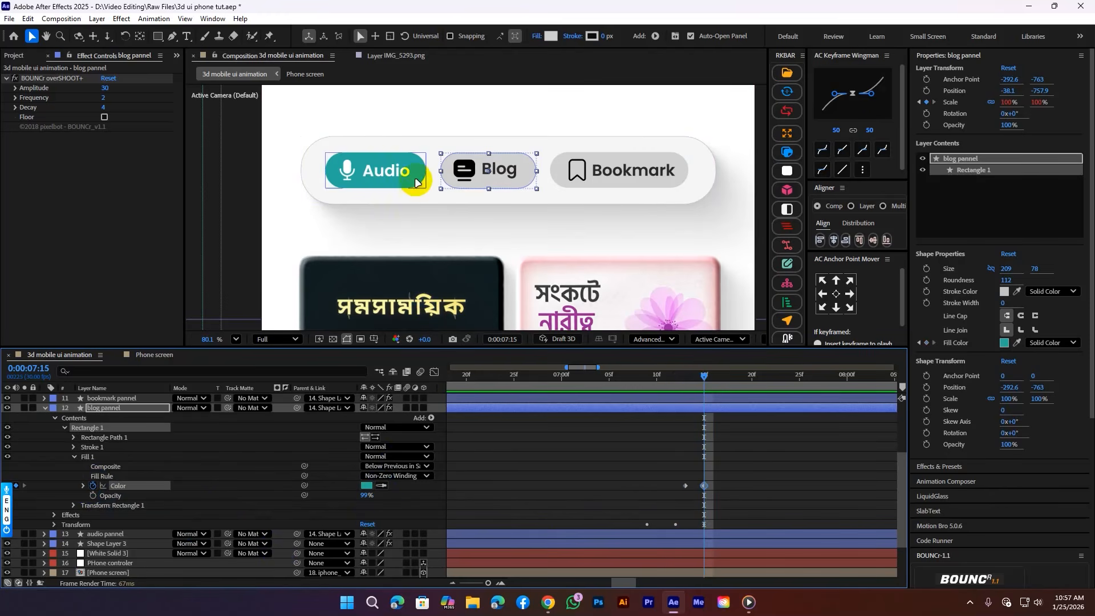
{"action": "left_click", "coordinate": [416, 171]}
{"action": "left_click", "coordinate": [538, 479]}
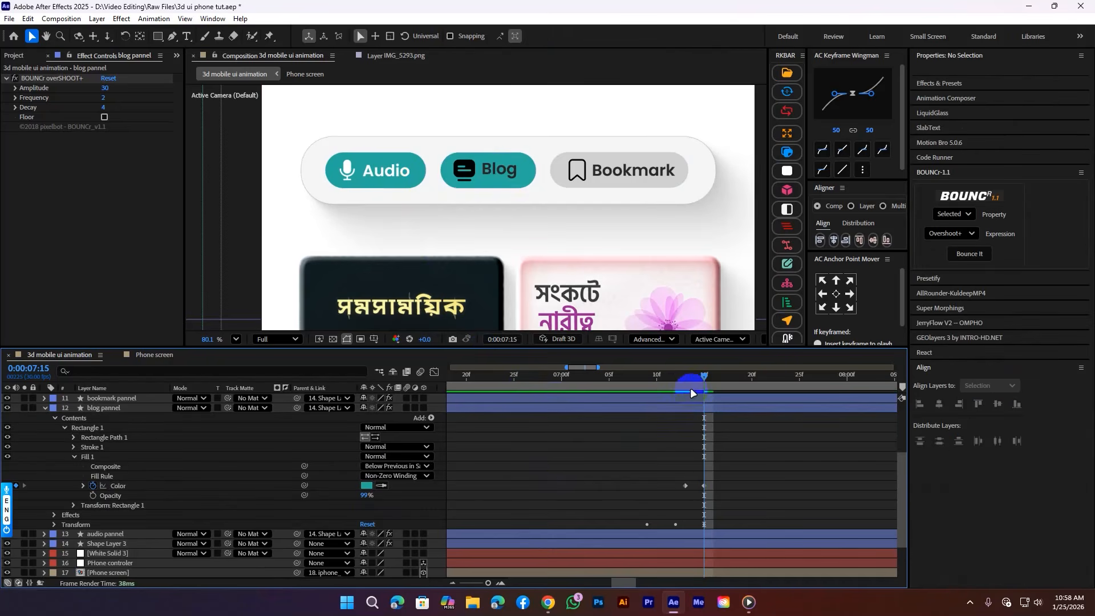
Step: Preview the Blog button's color change from 0:00:07:13
{"action": "mouse_move", "coordinate": [704, 379]}
{"action": "left_mouse_down"}
{"action": "mouse_move", "coordinate": [673, 384]}
{"action": "mouse_move", "coordinate": [751, 386]}
{"action": "mouse_move", "coordinate": [688, 387]}
{"action": "left_mouse_up"}
{"action": "key", "text": "space"}
{"action": "key", "text": "space"}
{"action": "left_click", "coordinate": [695, 409]}
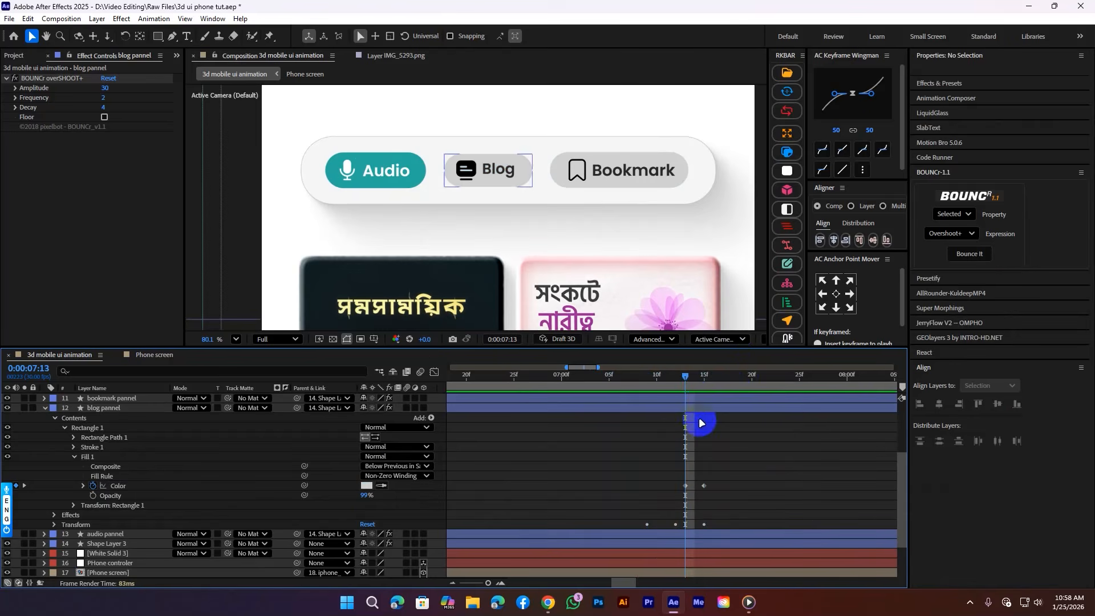
{"action": "left_click", "coordinate": [583, 509]}
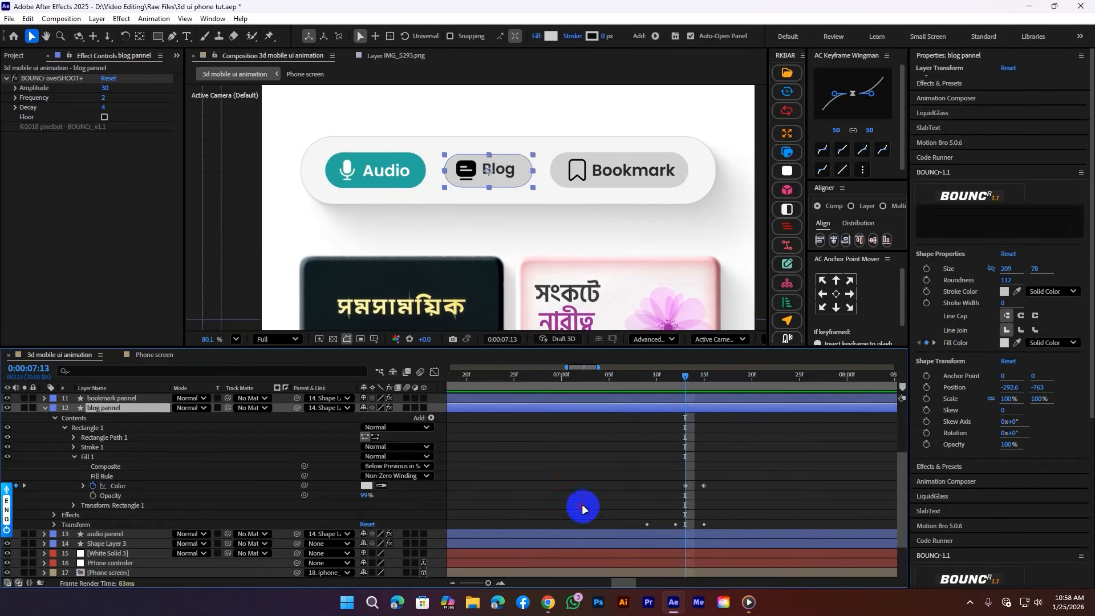
Step: Apply a Fill effect to the computer.png icon and sample its color from the dark Blog text
{"action": "scroll", "coordinate": [622, 464], "scroll_direction": "up", "scroll_amount": 3}
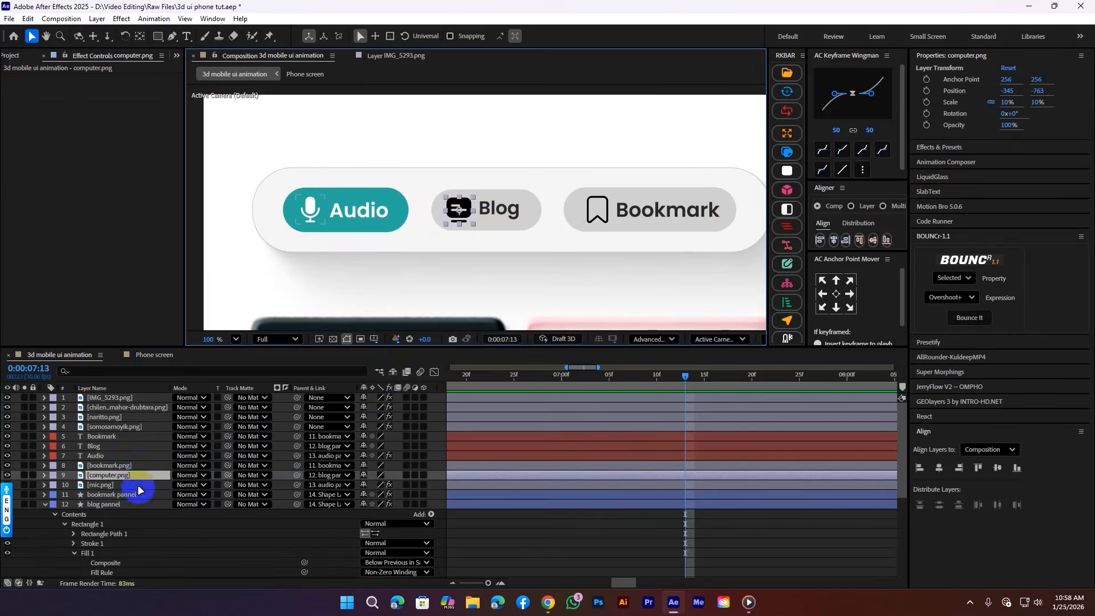
{"action": "key", "text": "ctrl+space"}
{"action": "type", "text": "fi"}
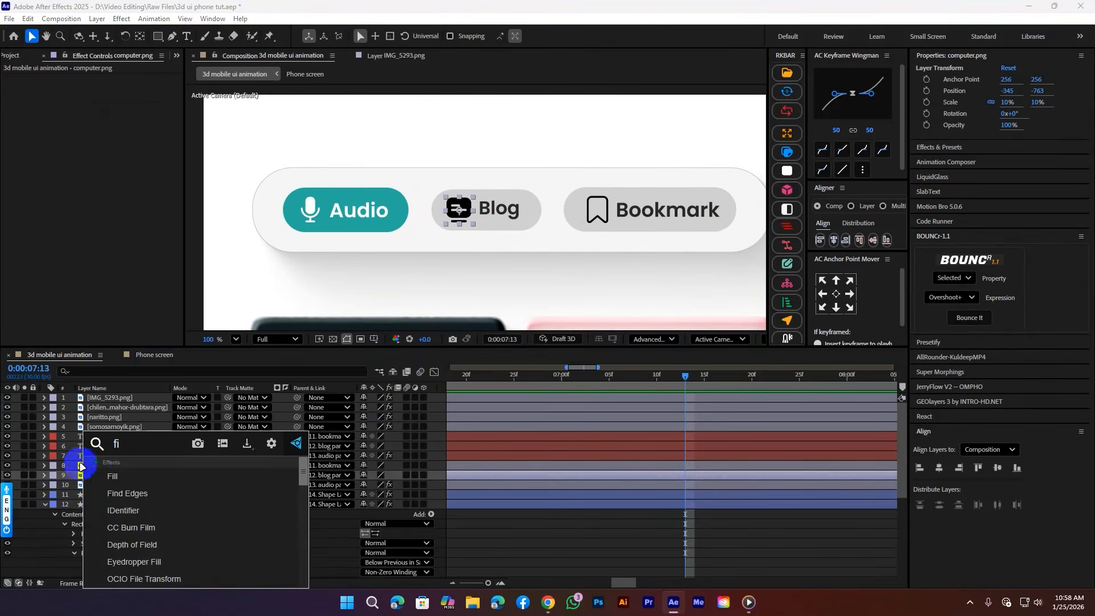
{"action": "left_click", "coordinate": [133, 475]}
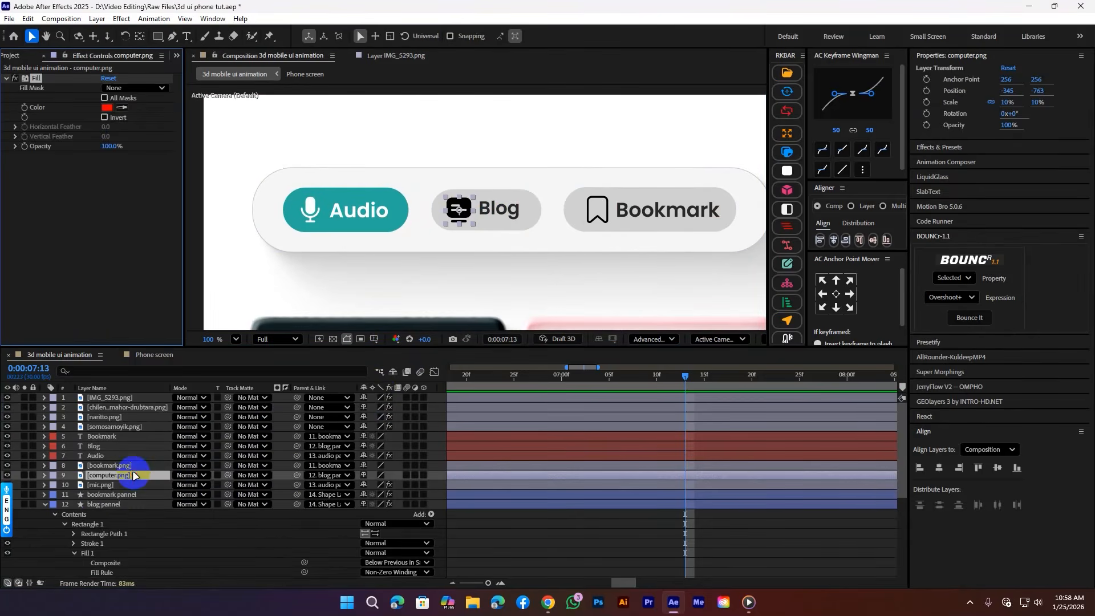
{"action": "left_click", "coordinate": [122, 107]}
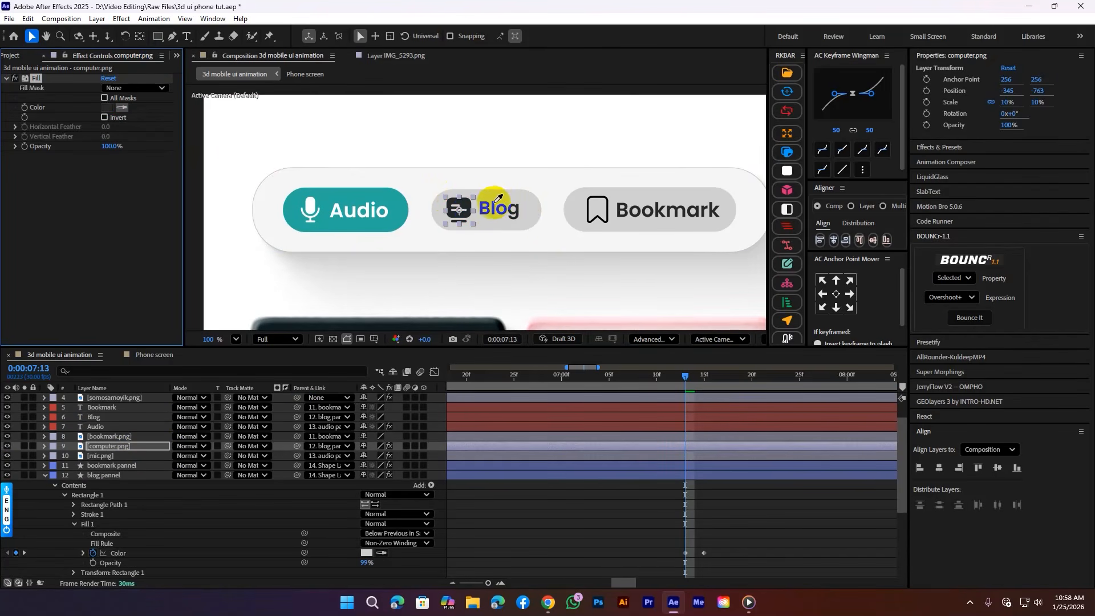
{"action": "left_click", "coordinate": [500, 213]}
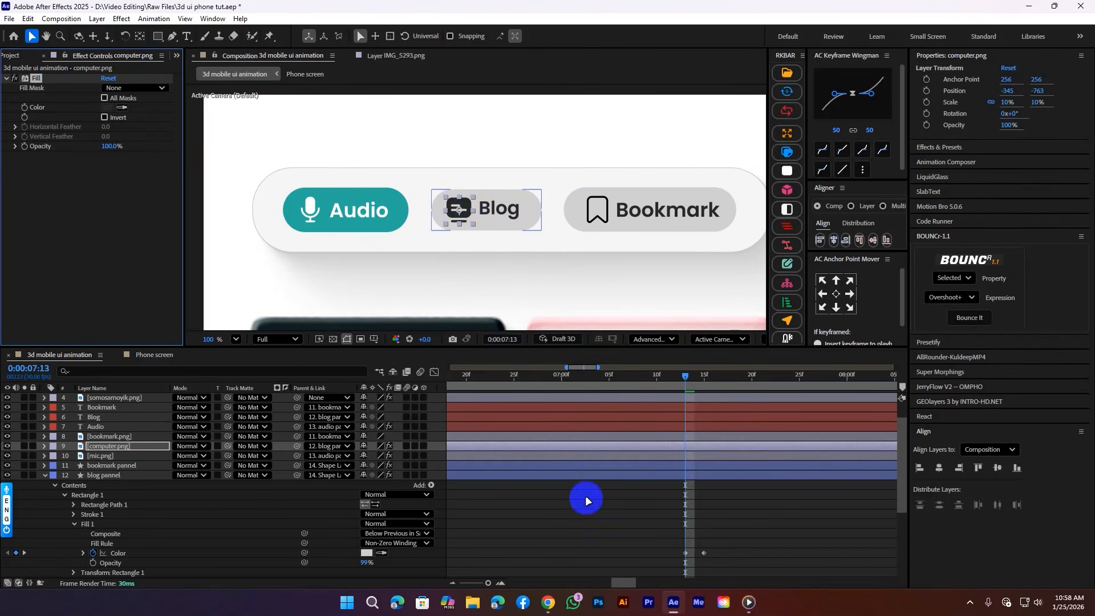
Step: Keyframe the computer.png icon's Fill color at 0:00:07:13 and set it to white (FFFFFF) at 0:00:07:15
{"action": "scroll", "coordinate": [656, 525], "scroll_direction": "down", "scroll_amount": 3}
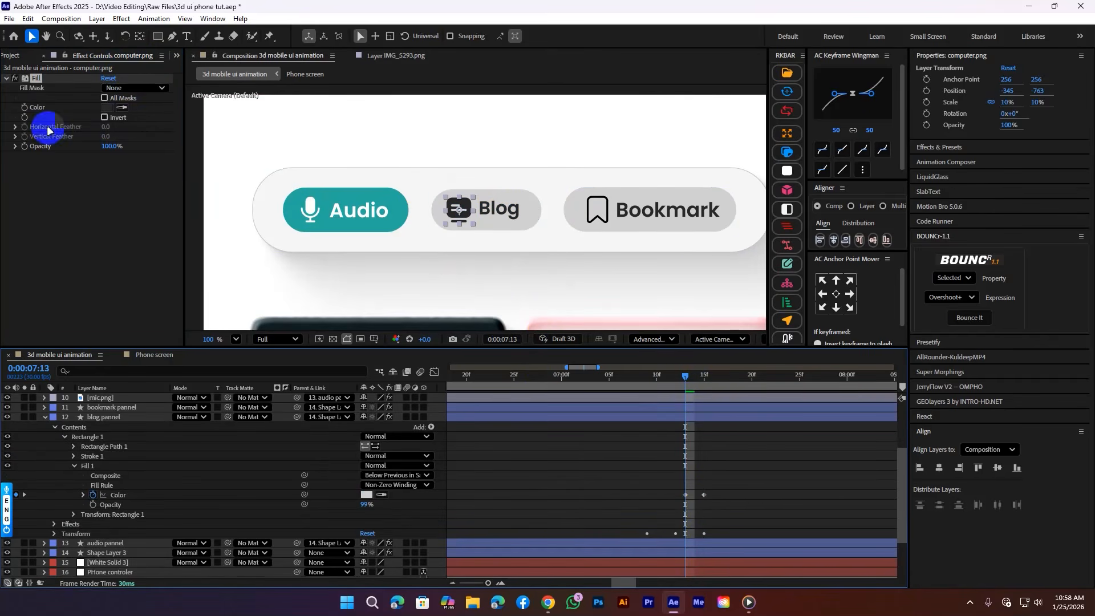
{"action": "left_click", "coordinate": [25, 107]}
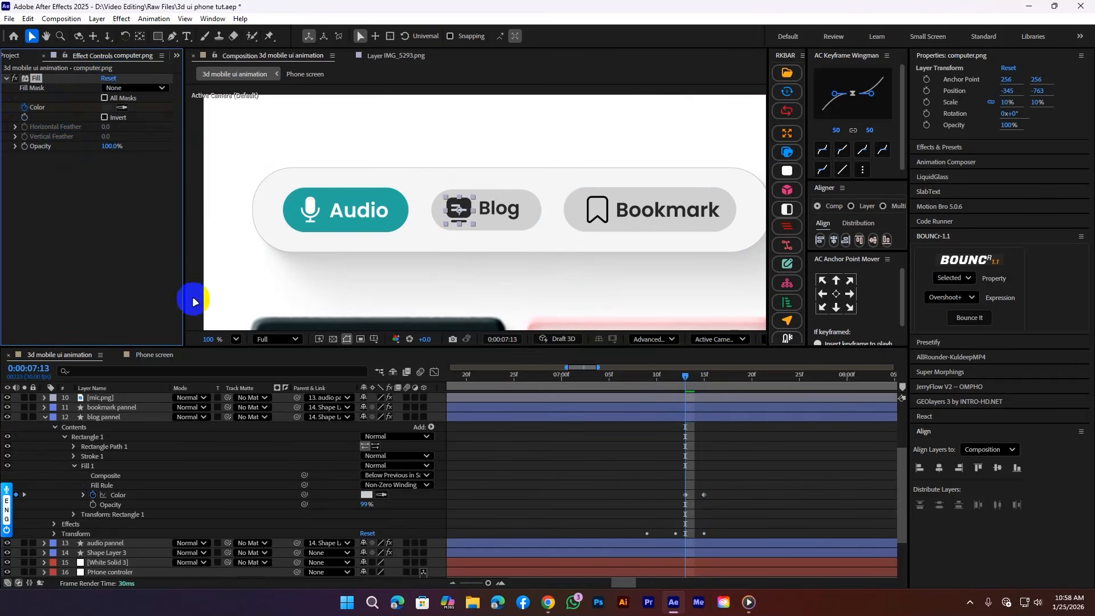
{"action": "left_click", "coordinate": [690, 383]}
{"action": "left_click_drag", "start_coordinate": [690, 383], "coordinate": [706, 382]}
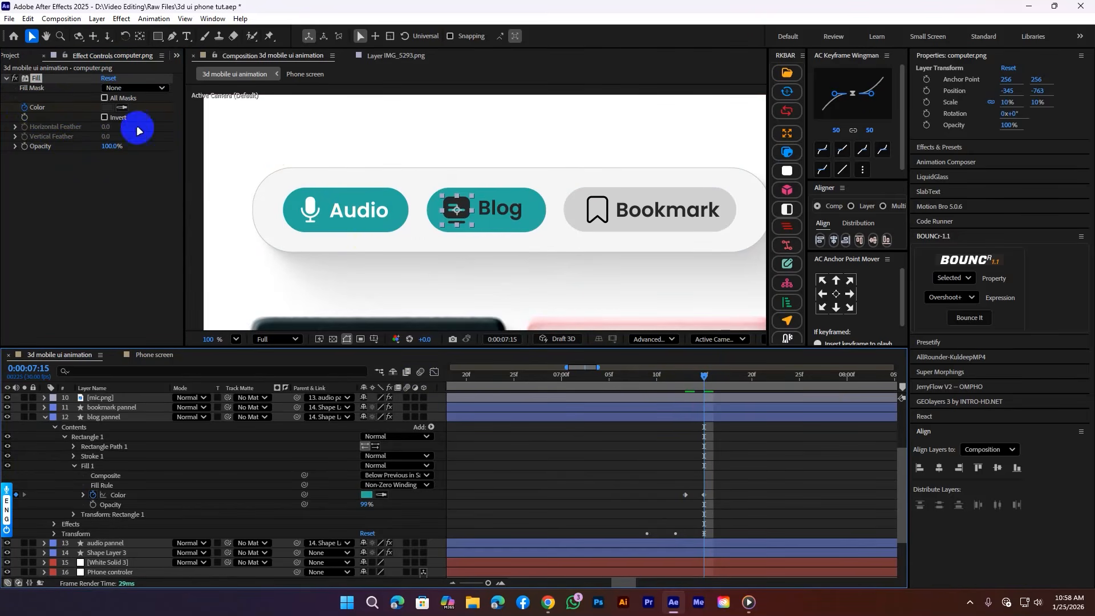
{"action": "left_click", "coordinate": [108, 108]}
{"action": "left_click_drag", "start_coordinate": [425, 246], "coordinate": [421, 217]}
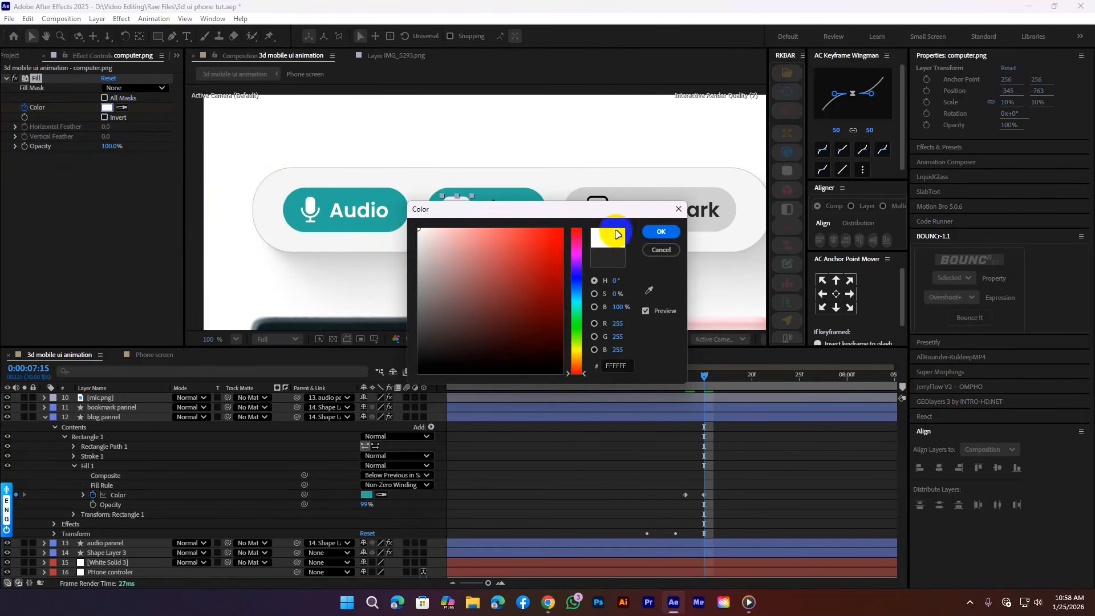
{"action": "left_click", "coordinate": [660, 233]}
Step: Preview the icon's color change together with the Blog button from 0:00:07:13
{"action": "left_click", "coordinate": [688, 375]}
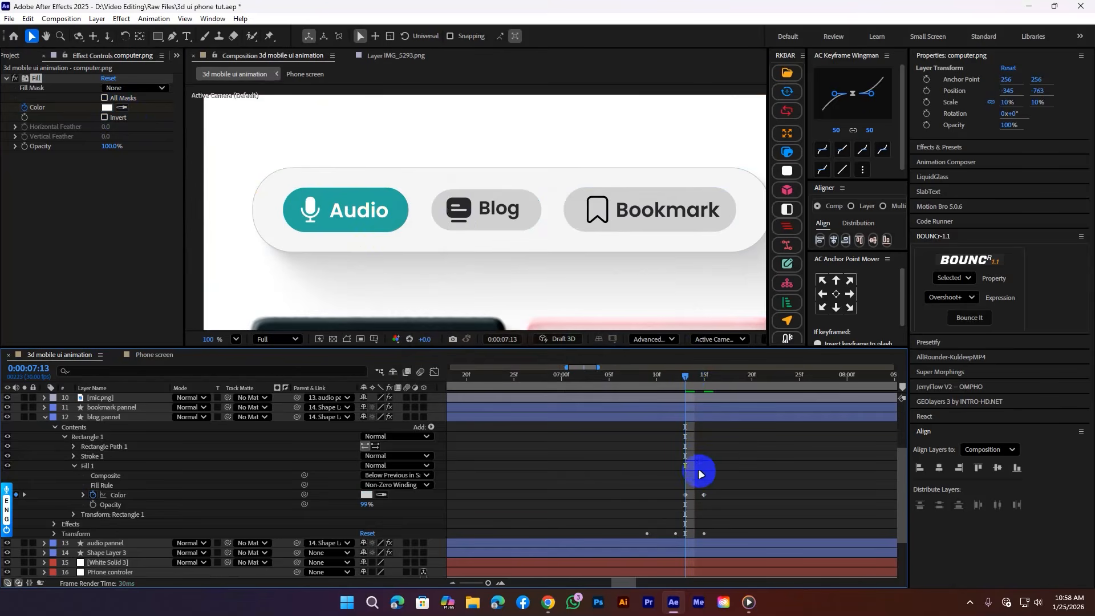
{"action": "key", "text": "space"}
{"action": "left_click", "coordinate": [686, 379]}
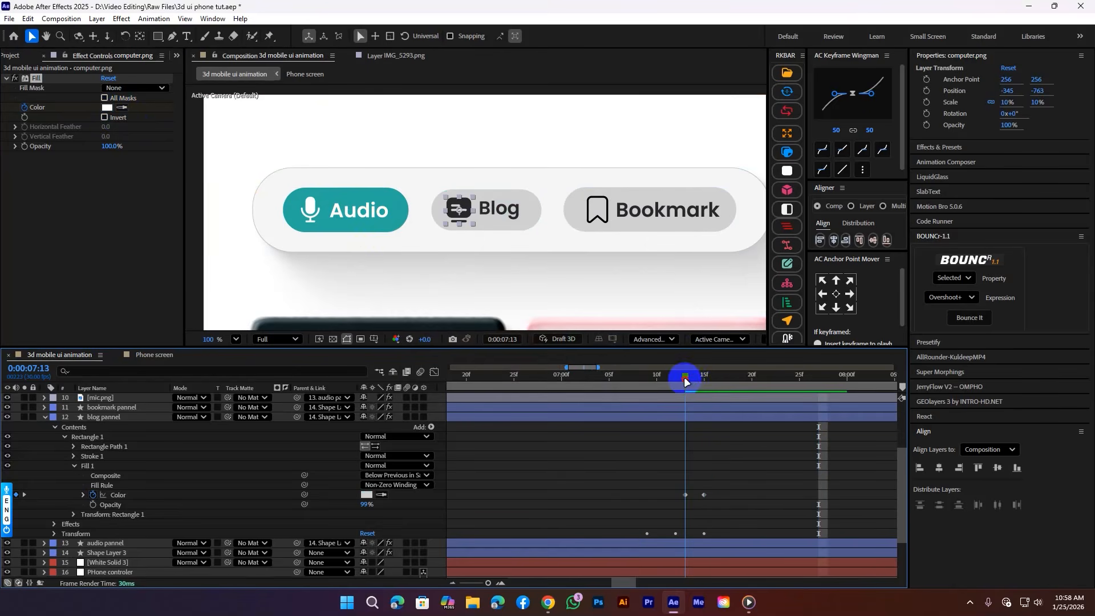
Step: Copy the computer.png icon's keyframed Fill effect onto the Blog text layer at 0:00:07:13 and show its color keyframes
{"action": "scroll", "coordinate": [692, 440], "scroll_direction": "up", "scroll_amount": 3}
{"action": "left_click", "coordinate": [502, 208]}
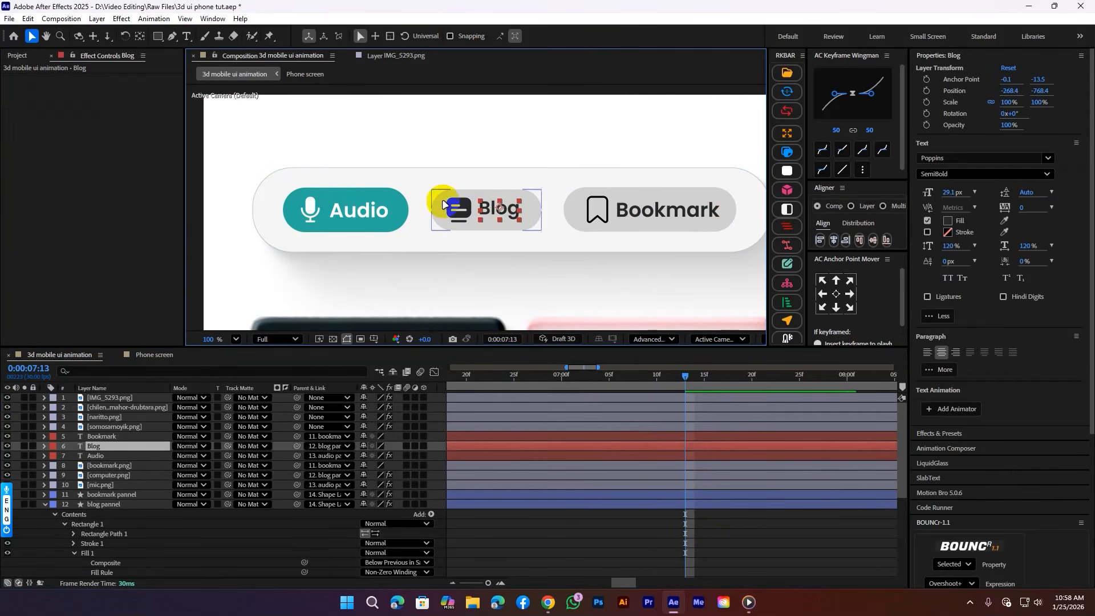
{"action": "left_click", "coordinate": [468, 207]}
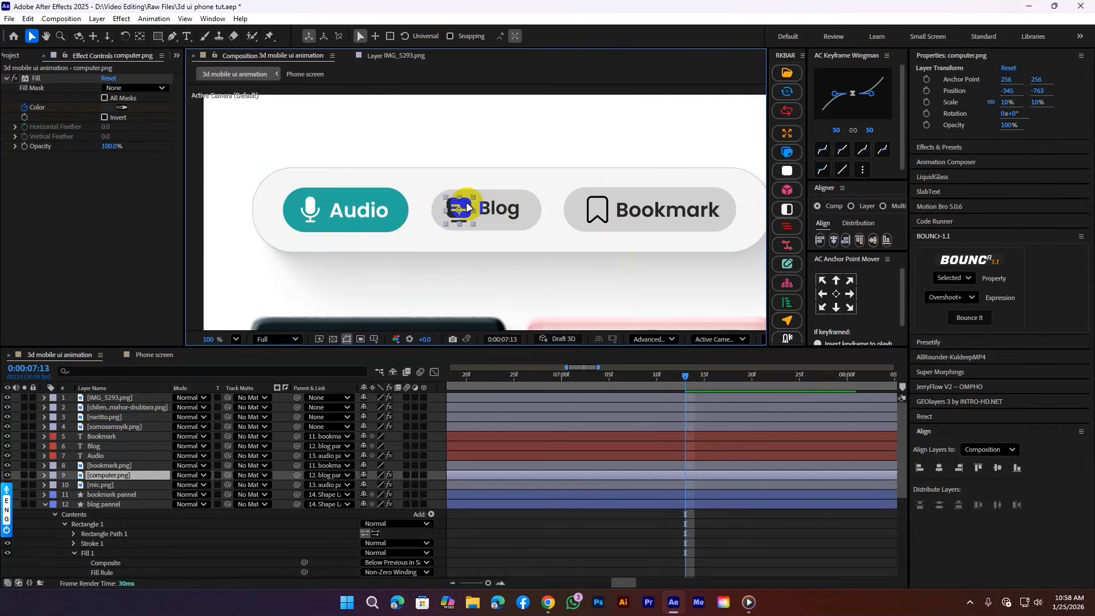
{"action": "left_click", "coordinate": [35, 78]}
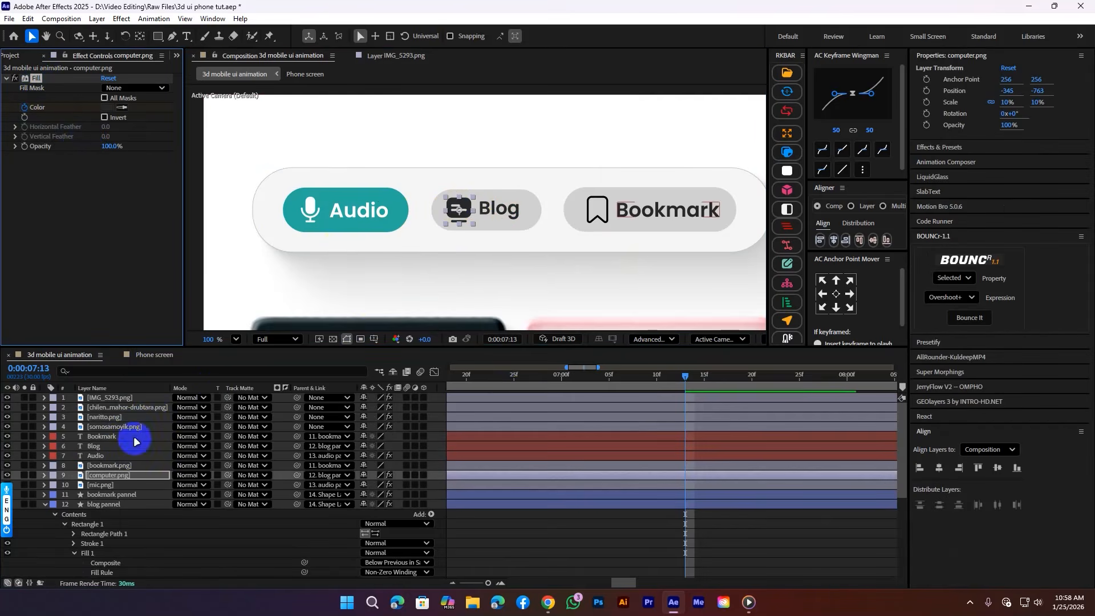
{"action": "left_click", "coordinate": [495, 209]}
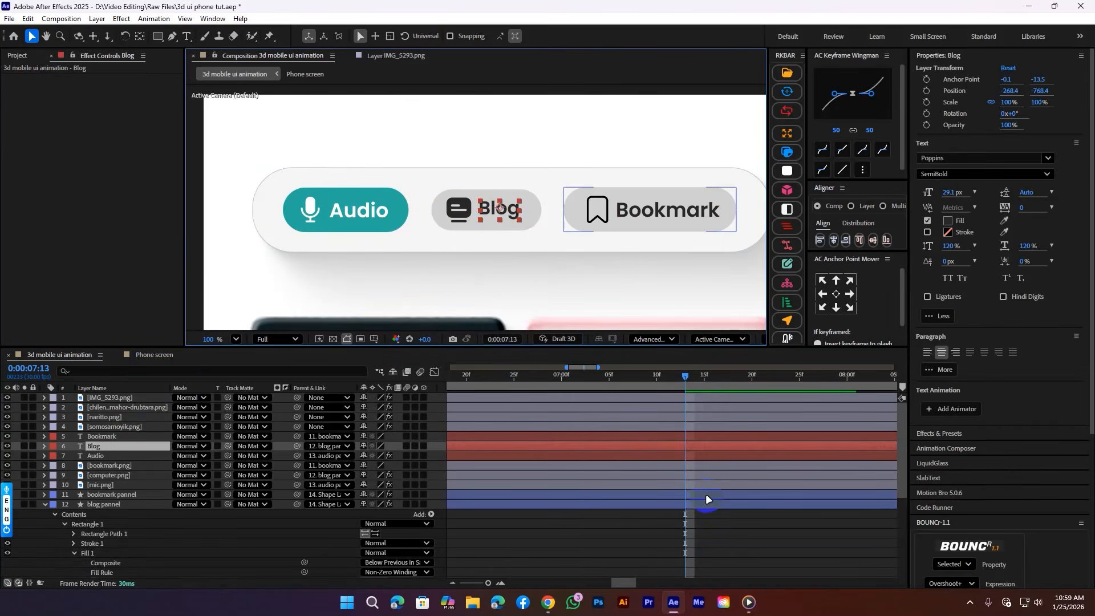
{"action": "scroll", "coordinate": [710, 511], "scroll_direction": "down", "scroll_amount": 3}
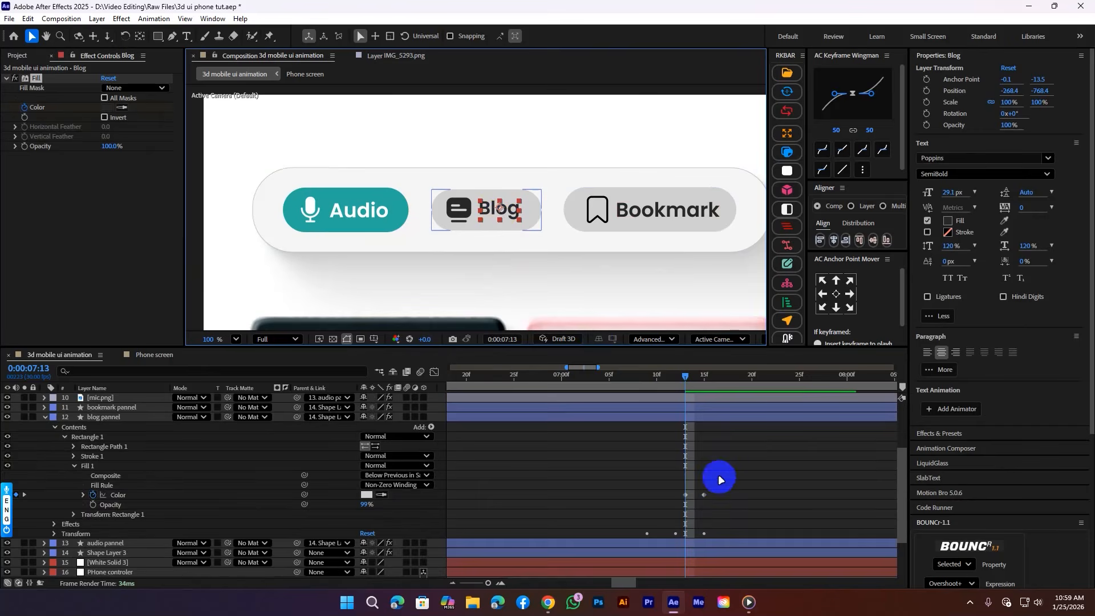
{"action": "scroll", "coordinate": [720, 479], "scroll_direction": "up", "scroll_amount": 3}
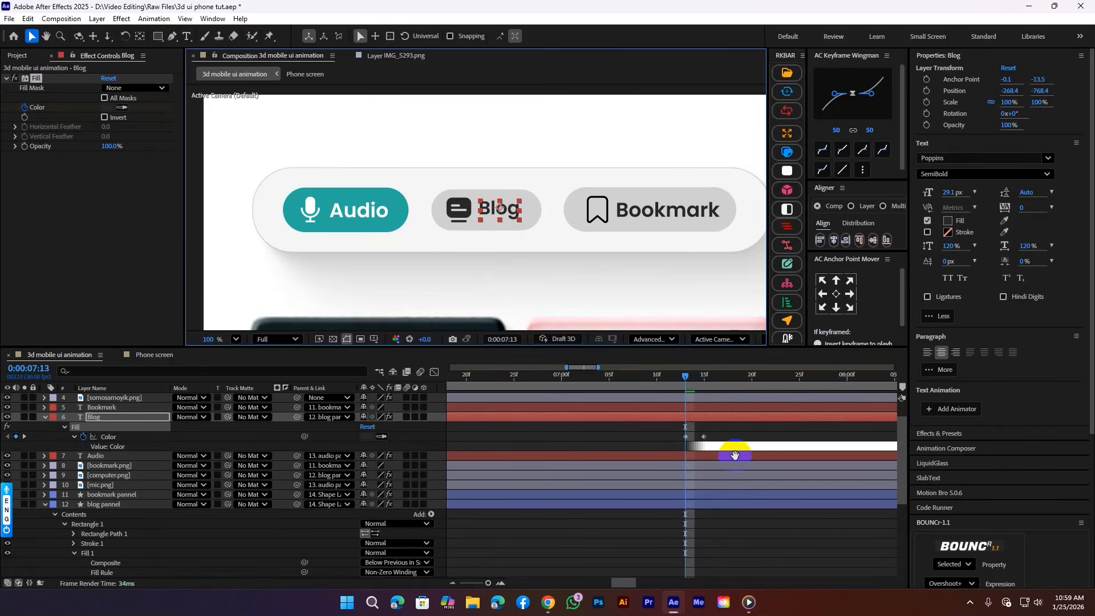
Step: Preview the Blog button's full color change, with its icon and text, from 0:00:06:26
{"action": "key", "text": "space"}
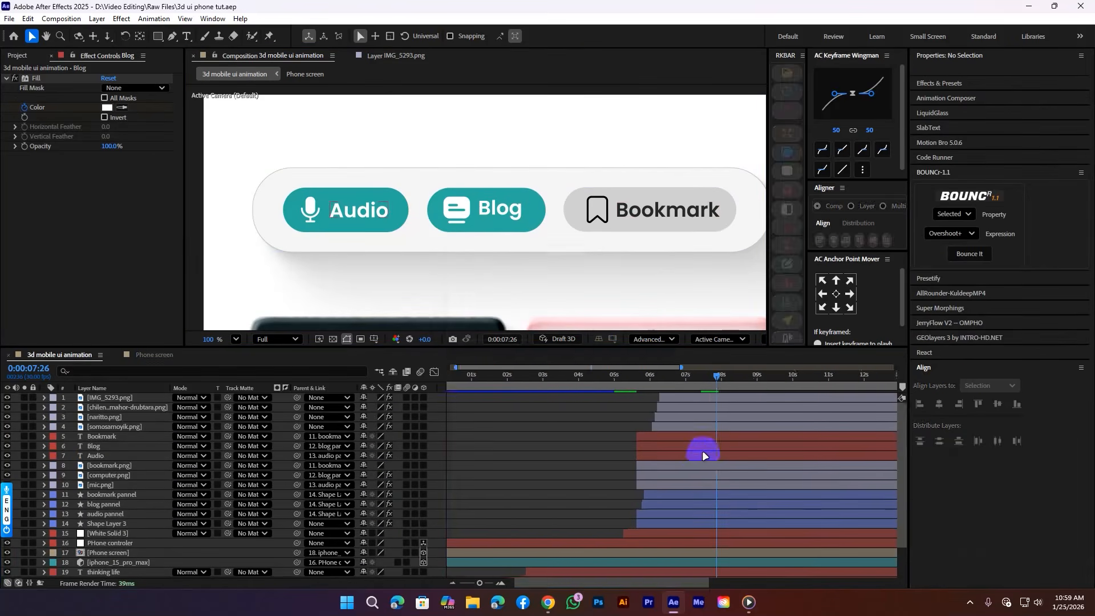
{"action": "double_click", "coordinate": [627, 368]}
{"action": "left_click_drag", "start_coordinate": [586, 382], "coordinate": [574, 379]}
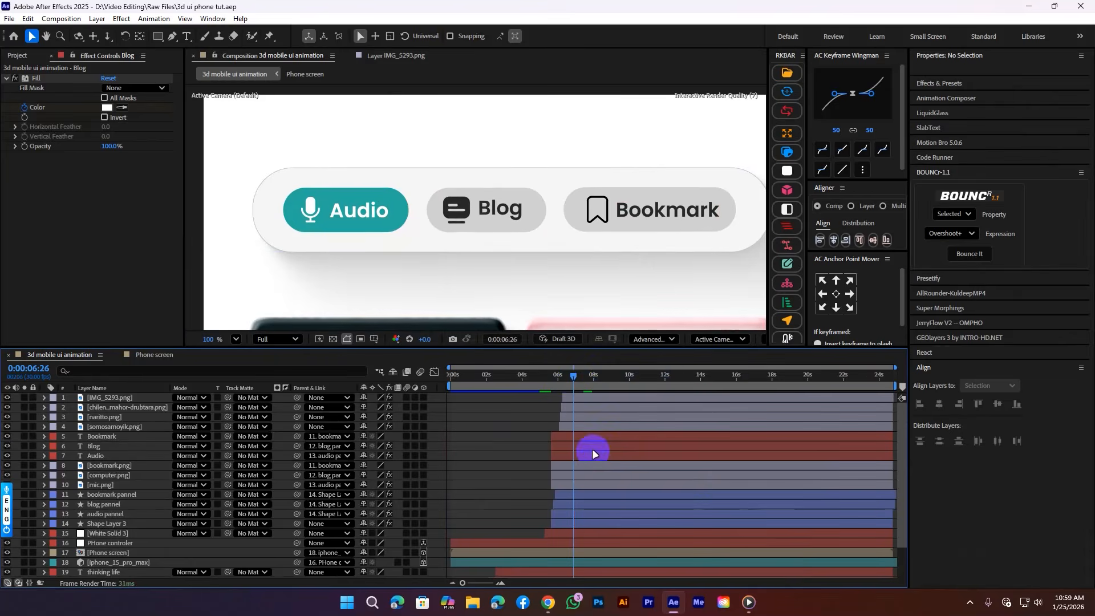
{"action": "key", "text": "space"}
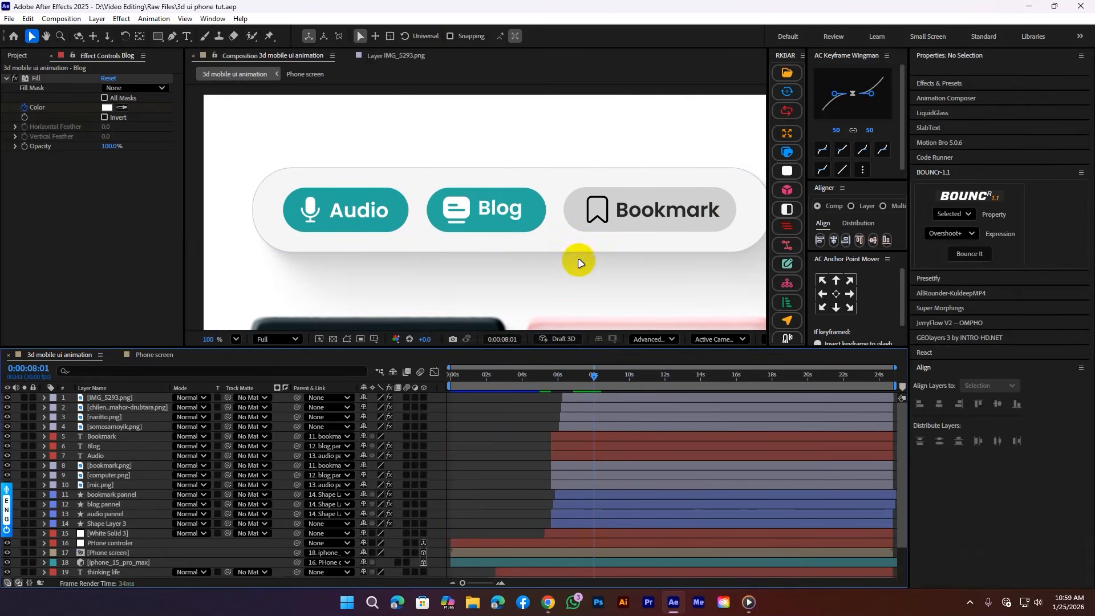
Step: Reveal the blog pannel layer's keyframes and go to its first color keyframe at 0:00:07:13
{"action": "scroll", "coordinate": [546, 264], "scroll_direction": "up", "scroll_amount": 1}
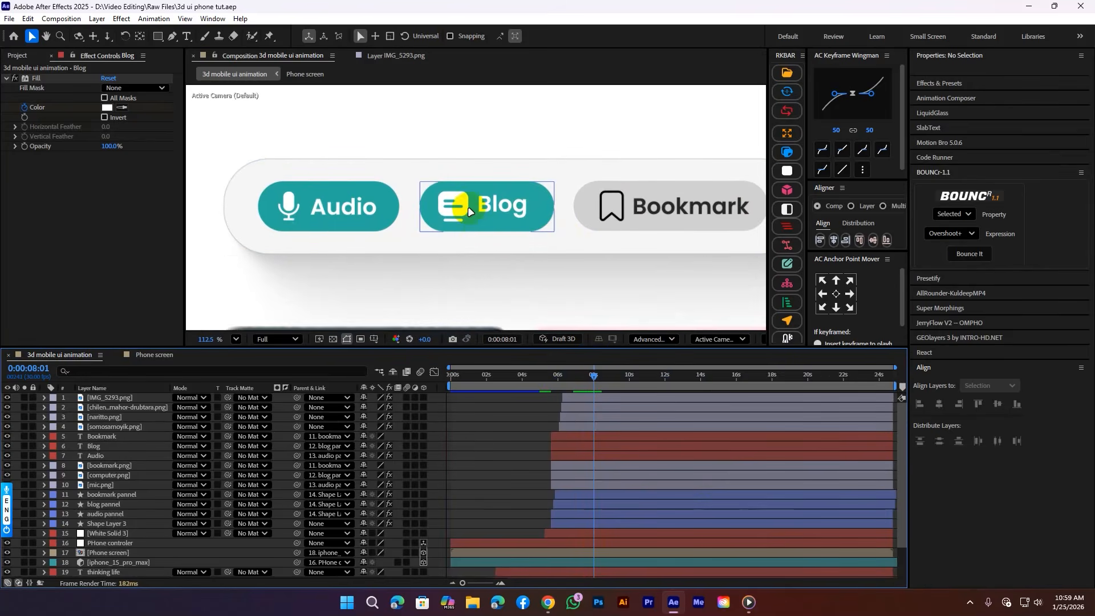
{"action": "left_click", "coordinate": [465, 228]}
{"action": "scroll", "coordinate": [618, 469], "scroll_direction": "down", "scroll_amount": 1}
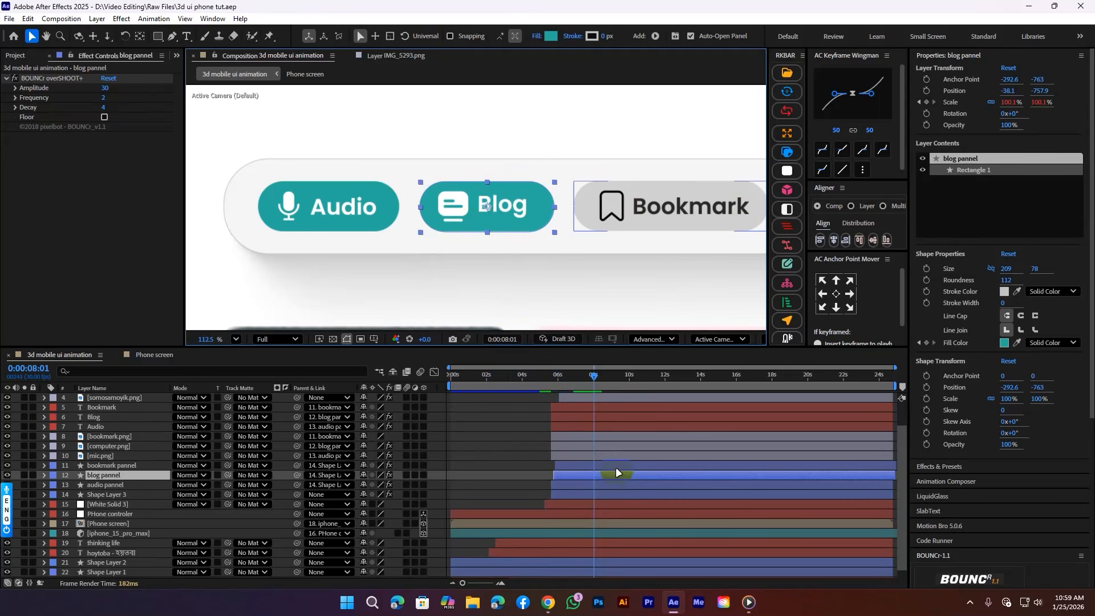
{"action": "key", "text": "u"}
{"action": "scroll", "coordinate": [598, 475], "scroll_direction": "up", "scroll_amount": 4}
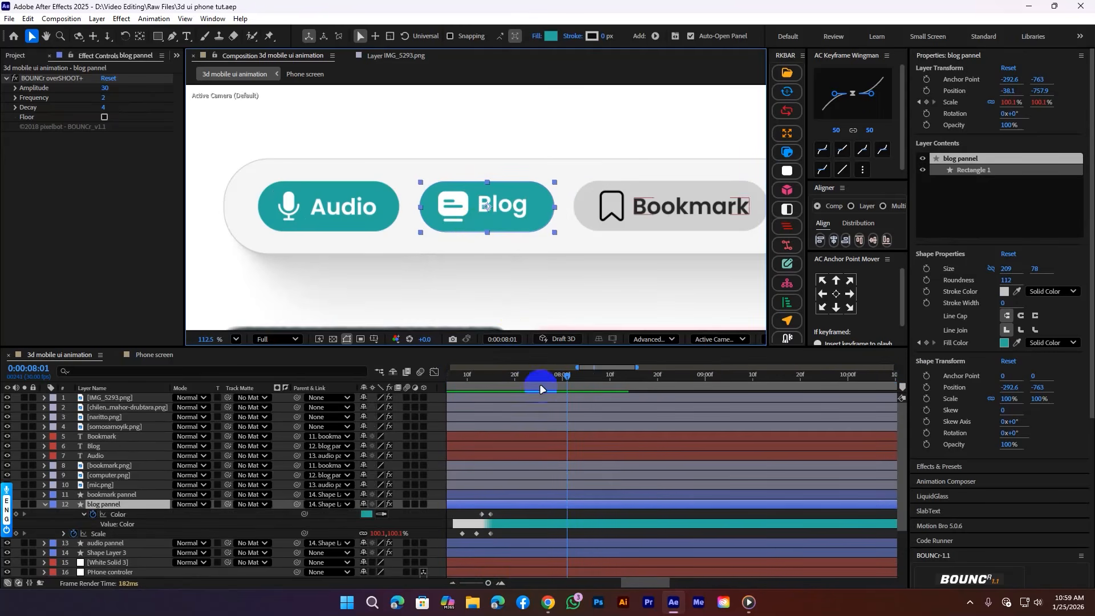
{"action": "left_click", "coordinate": [482, 375]}
{"action": "left_click_drag", "start_coordinate": [660, 582], "coordinate": [642, 580]}
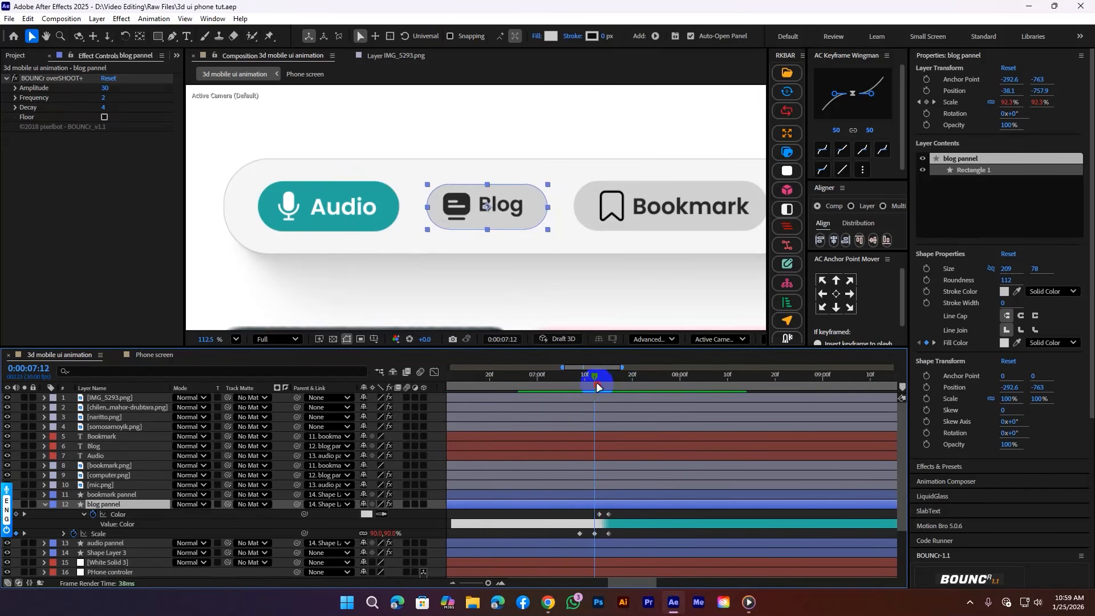
{"action": "scroll", "coordinate": [605, 514], "scroll_direction": "up", "scroll_amount": 3}
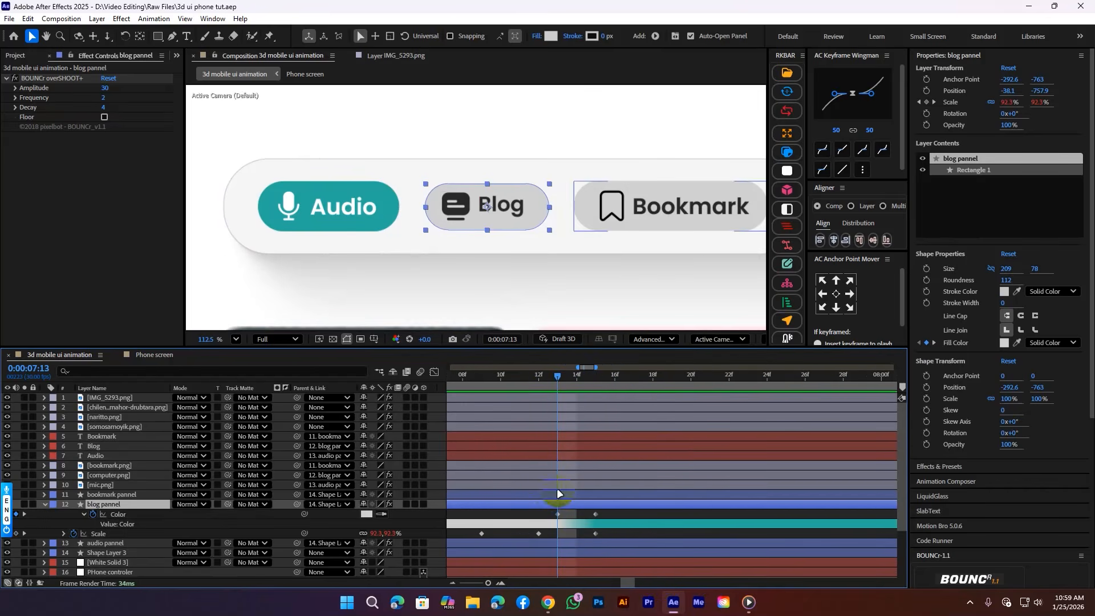
Step: Keyframe the Audio text's white Fill color at 0:00:07:13 and sample the dark Bookmark text color for it at 0:00:07:15
{"action": "left_click", "coordinate": [343, 206]}
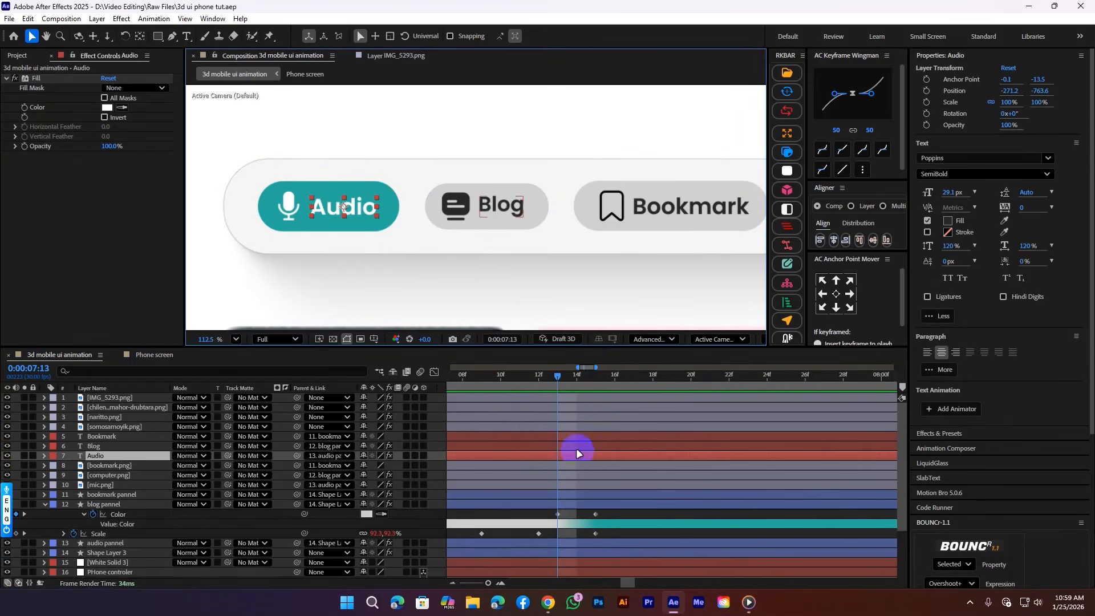
{"action": "left_click", "coordinate": [26, 107]}
{"action": "key", "text": "u"}
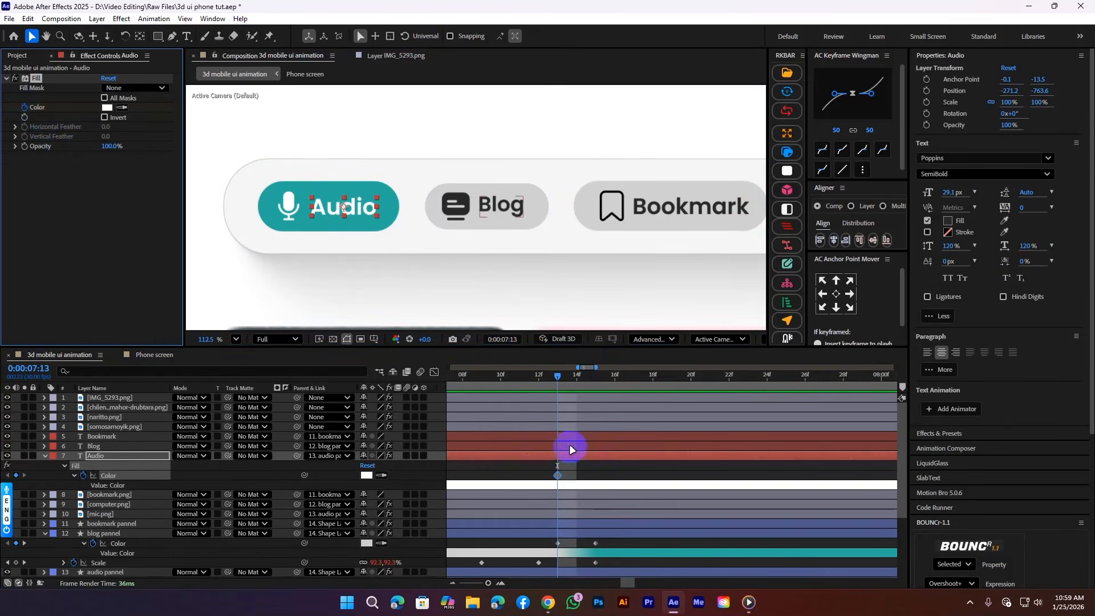
{"action": "left_click_drag", "start_coordinate": [558, 383], "coordinate": [590, 393]}
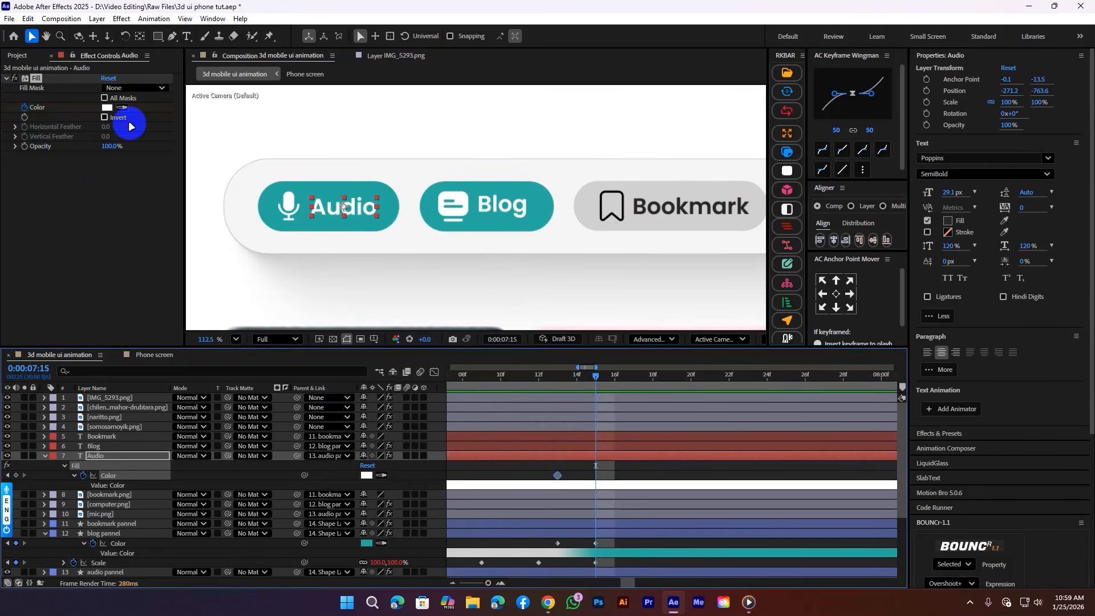
{"action": "left_click", "coordinate": [122, 105]}
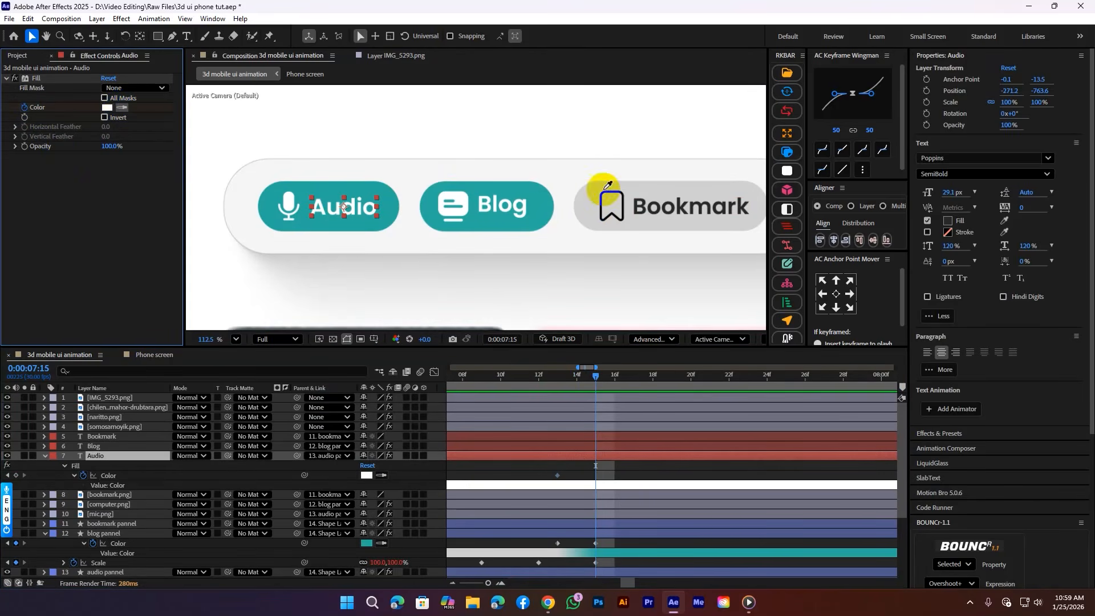
{"action": "left_click", "coordinate": [640, 206]}
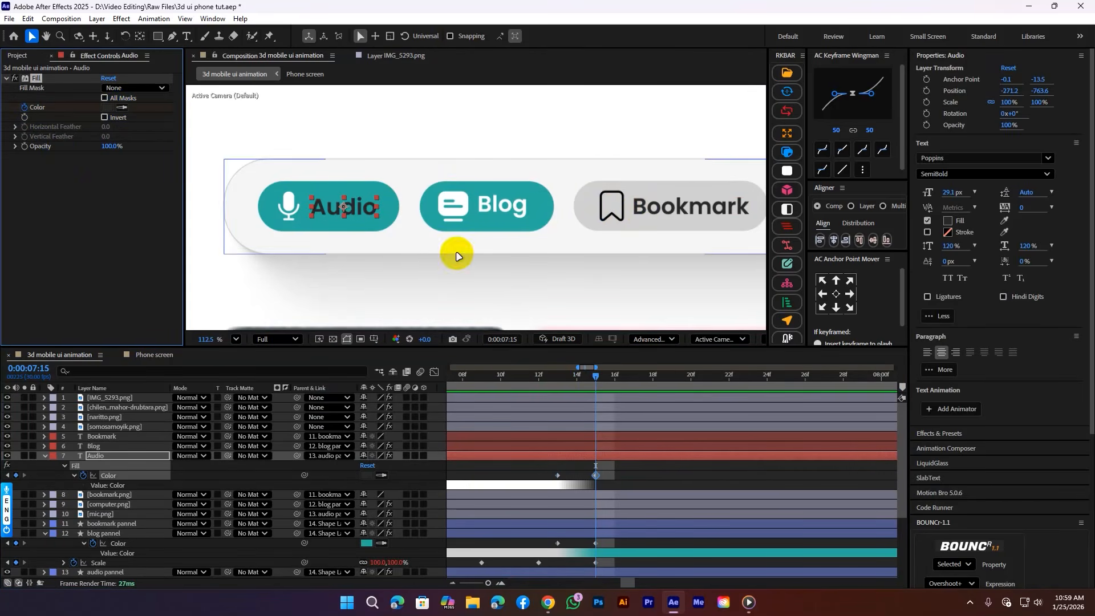
Step: Keyframe the mic.png icon's Fill color at 0:00:07:13 and sample the dark Audio text color for it at 0:00:07:15
{"action": "left_click", "coordinate": [568, 388]}
{"action": "left_click_drag", "start_coordinate": [569, 388], "coordinate": [557, 388]}
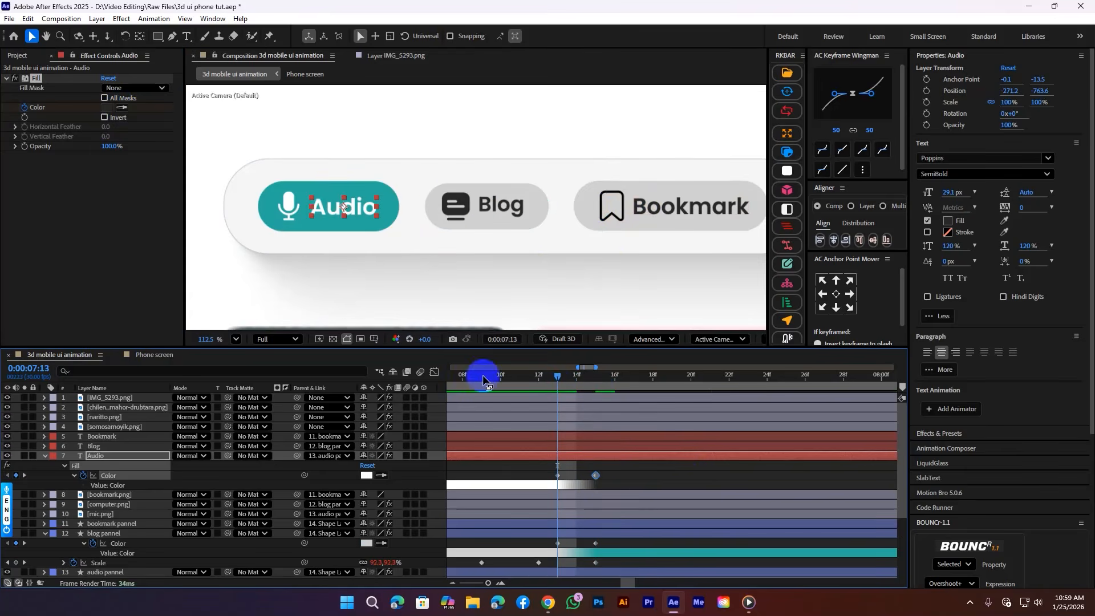
{"action": "left_click", "coordinate": [289, 205]}
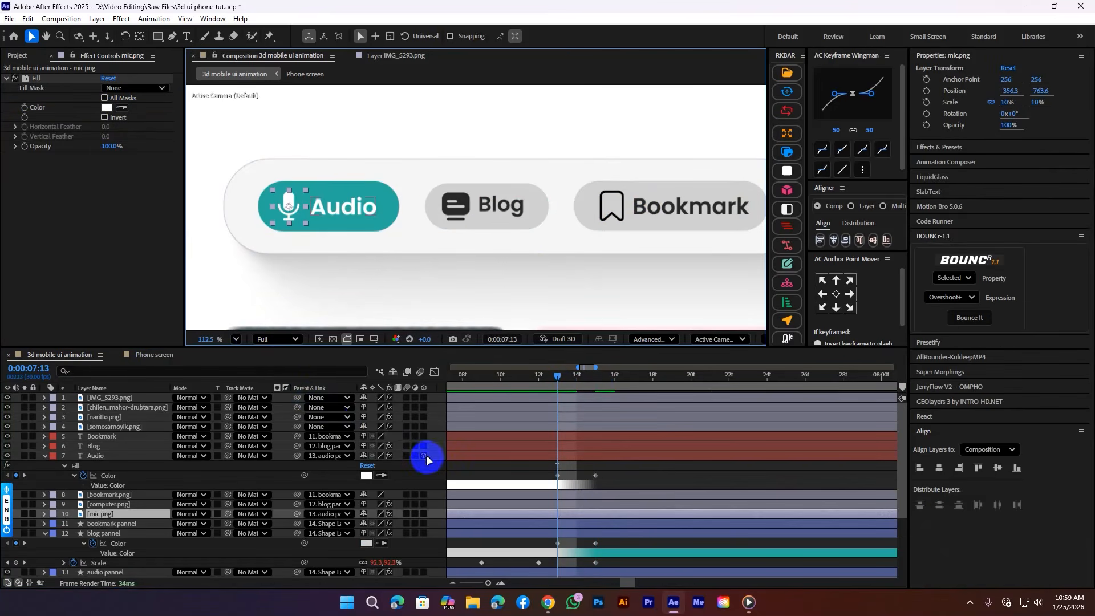
{"action": "left_click", "coordinate": [25, 117]}
{"action": "left_click_drag", "start_coordinate": [559, 375], "coordinate": [595, 378]}
{"action": "left_click", "coordinate": [121, 107]}
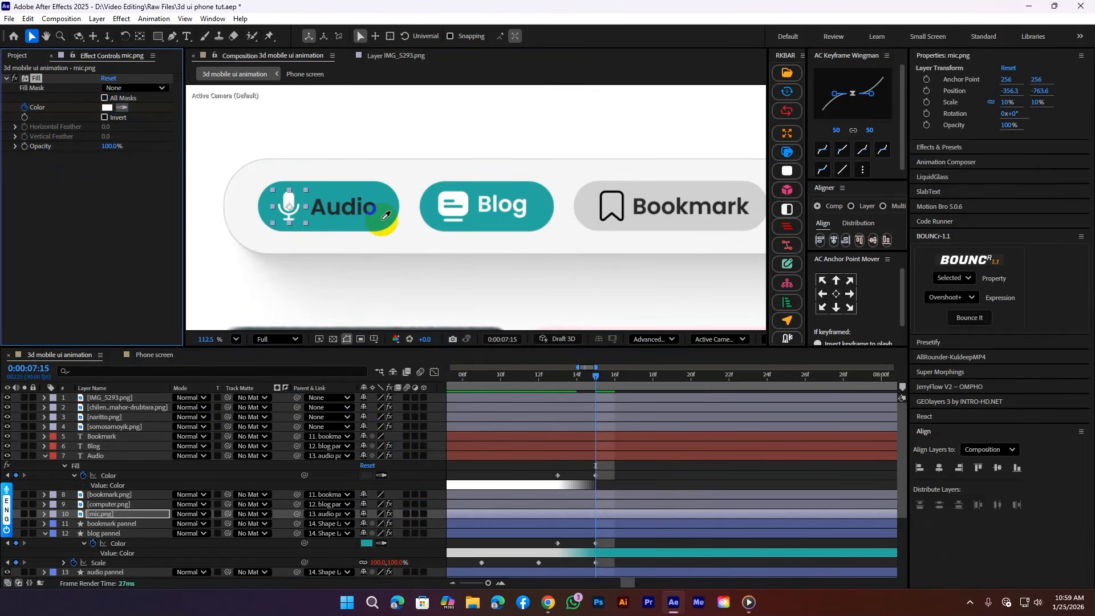
{"action": "left_click", "coordinate": [322, 204]}
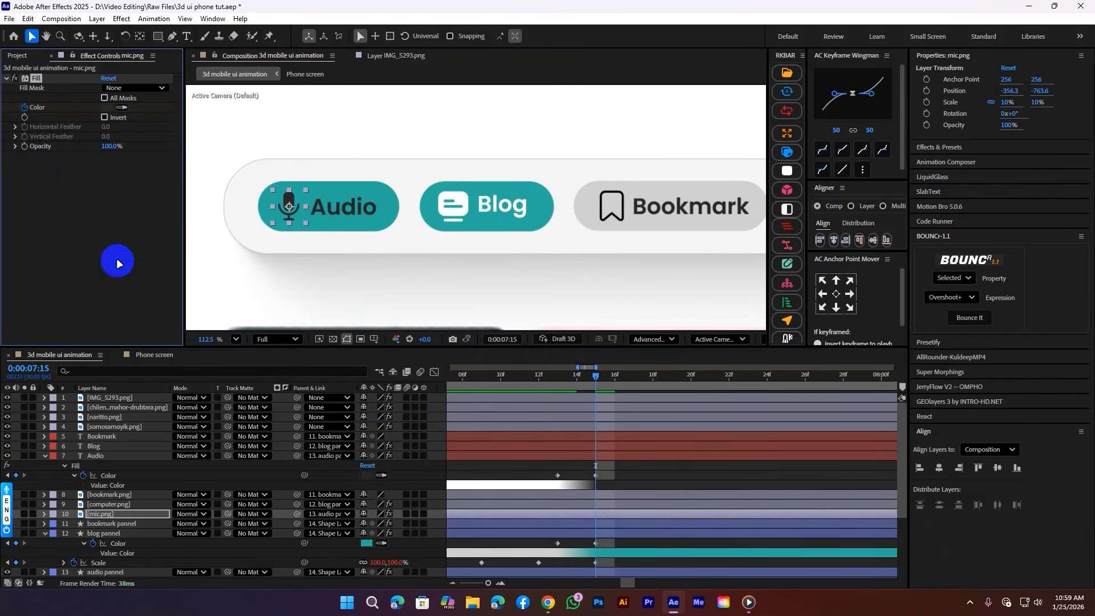
Step: Add a color keyframe to the Fill 1 of the audio pannel's rectangle at 0:00:07:13
{"action": "left_click_drag", "start_coordinate": [591, 383], "coordinate": [559, 379]}
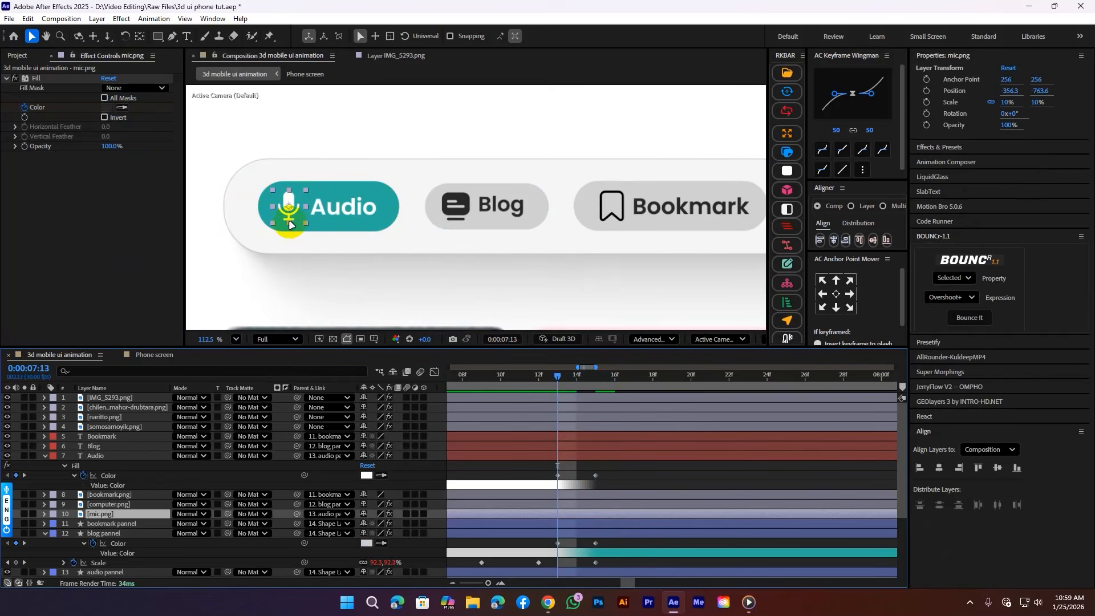
{"action": "left_click", "coordinate": [325, 223]}
{"action": "scroll", "coordinate": [408, 497], "scroll_direction": "down", "scroll_amount": 2}
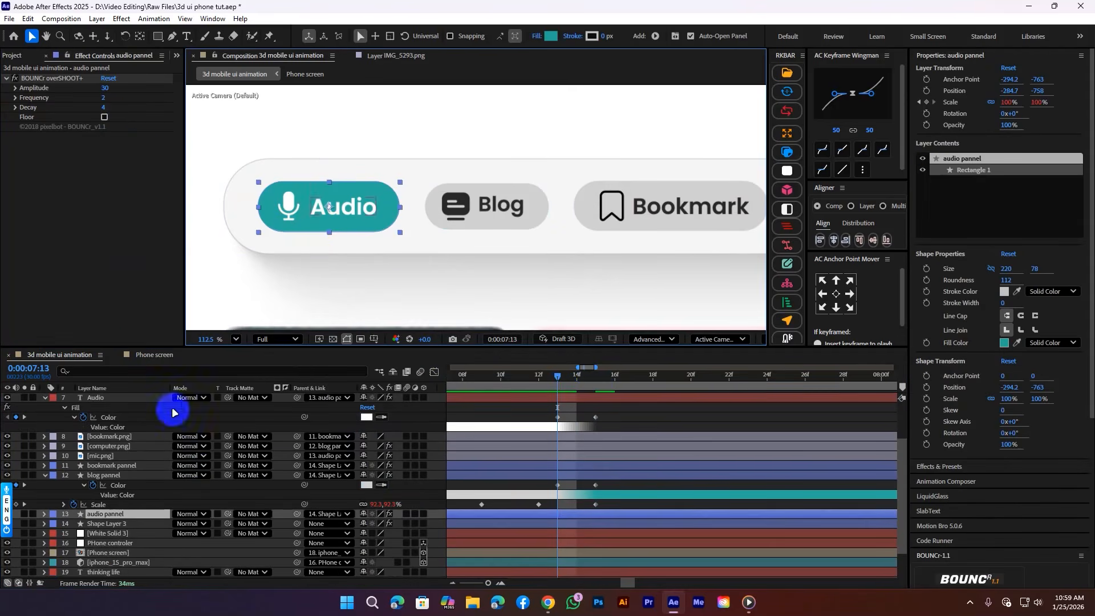
{"action": "scroll", "coordinate": [165, 491], "scroll_direction": "down", "scroll_amount": 1}
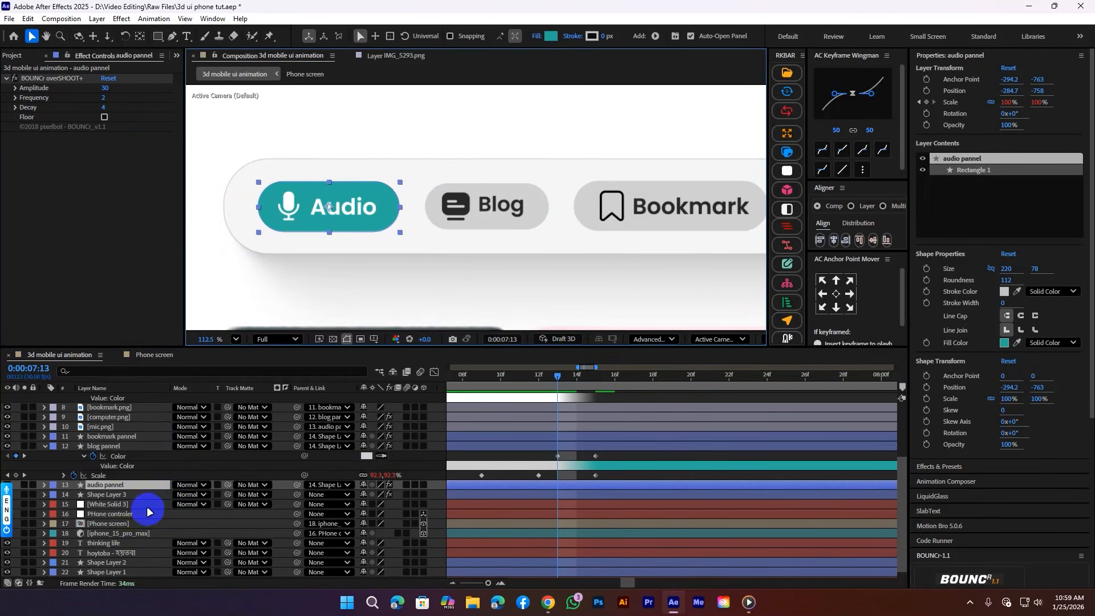
{"action": "left_click", "coordinate": [46, 485]}
{"action": "left_click", "coordinate": [54, 495]}
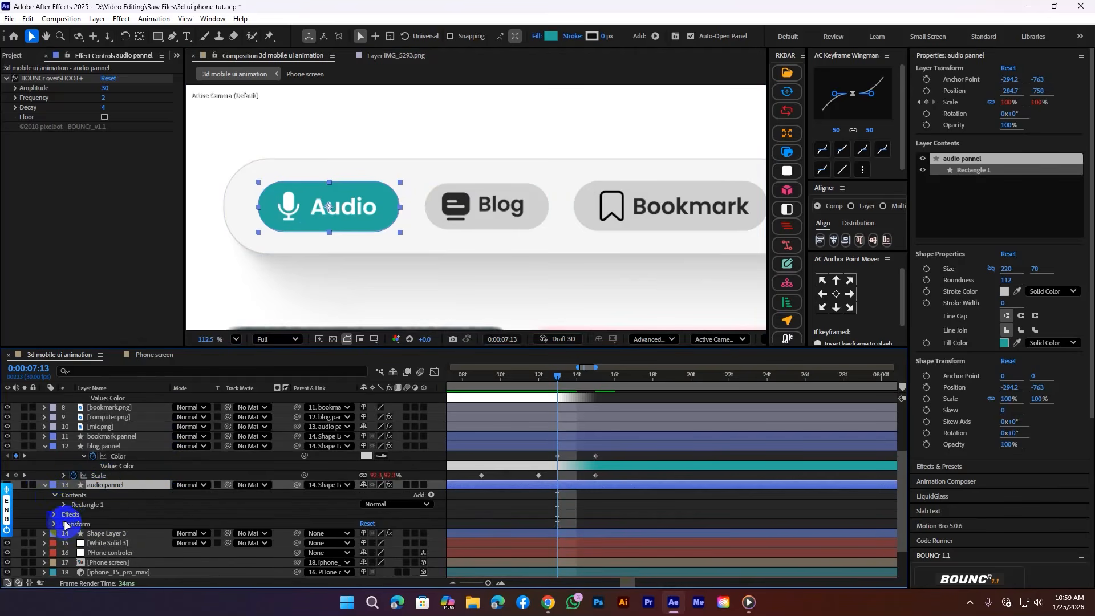
{"action": "left_click", "coordinate": [64, 506]}
{"action": "left_click", "coordinate": [74, 534]}
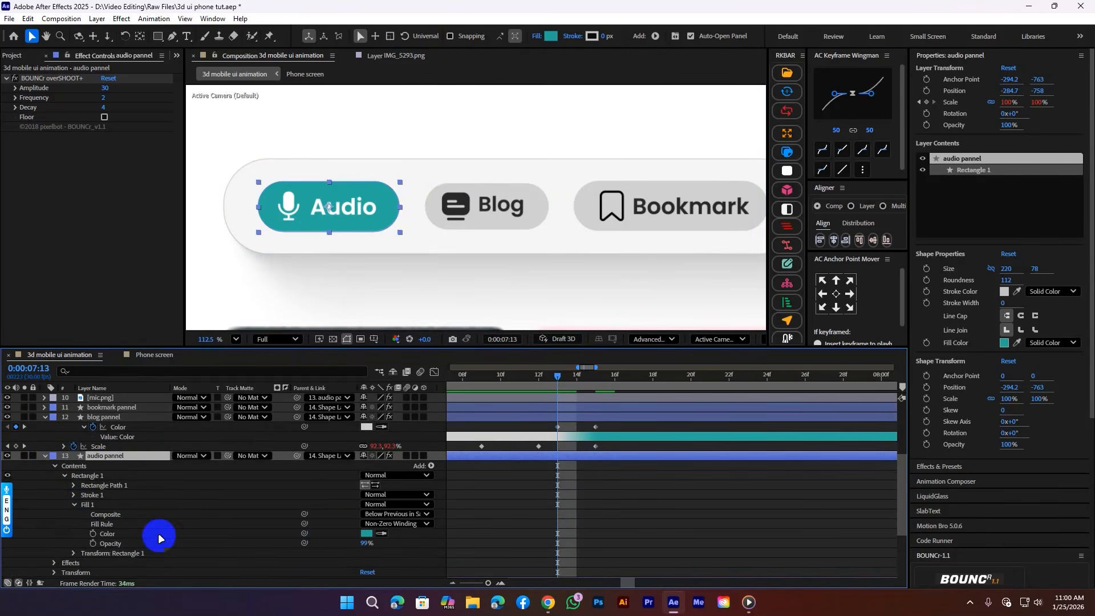
{"action": "left_click", "coordinate": [93, 534]}
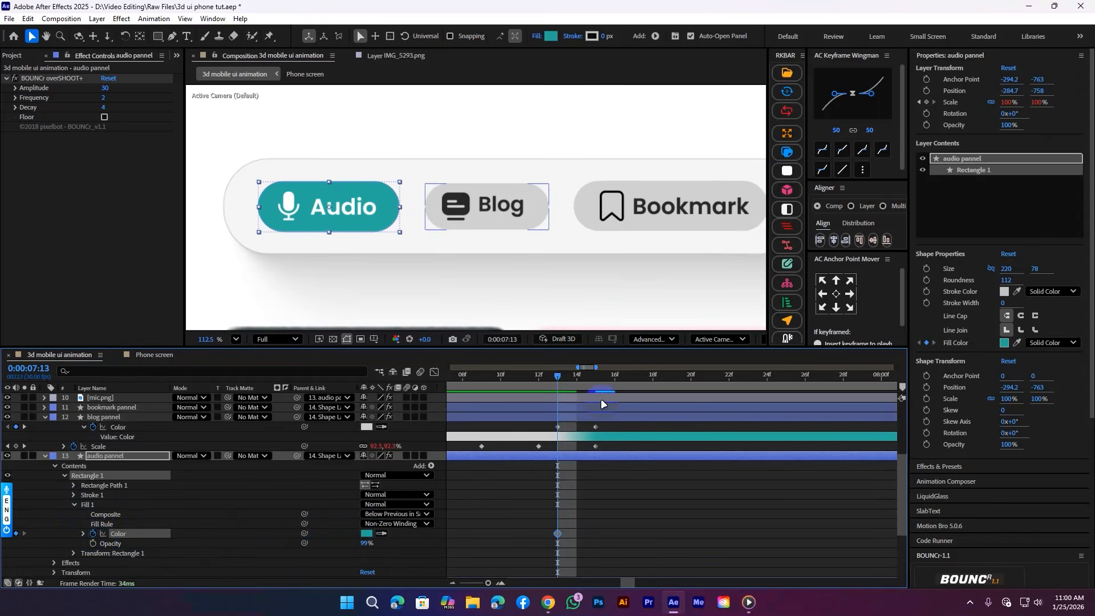
Step: Set the audio pannel's fill color at 0:00:07:15 to the gray sampled from the Bookmark button, and save the project
{"action": "left_click_drag", "start_coordinate": [568, 382], "coordinate": [596, 378]}
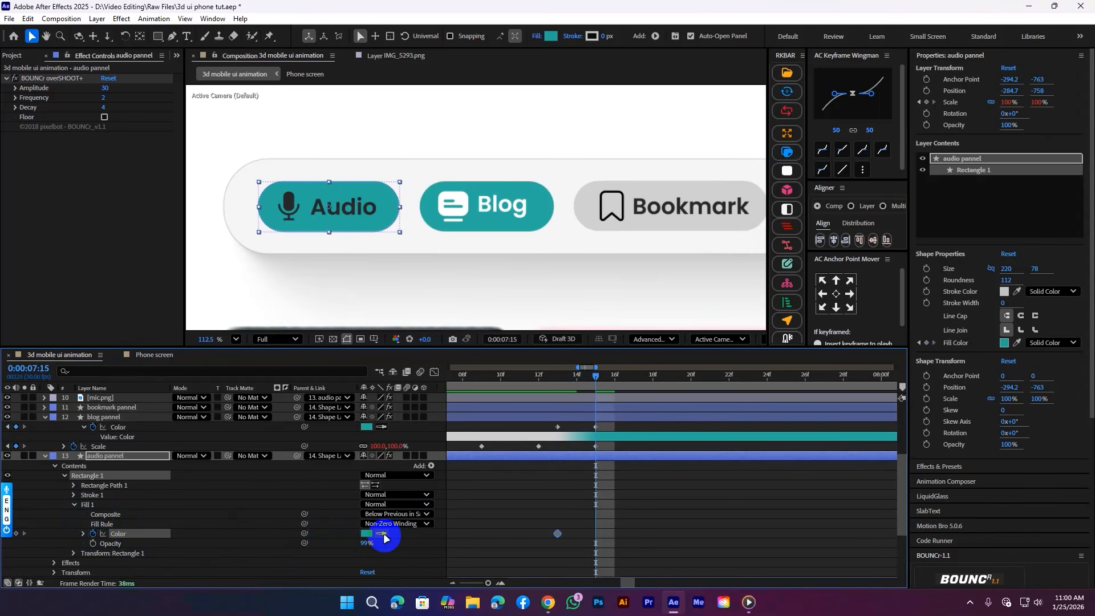
{"action": "left_click", "coordinate": [383, 534]}
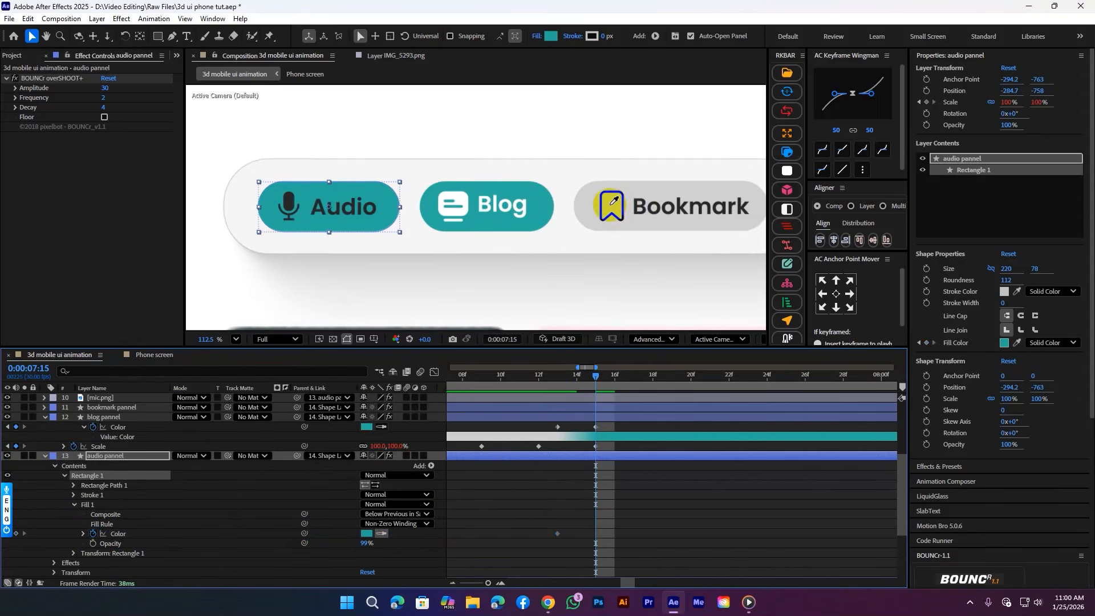
{"action": "left_click", "coordinate": [594, 205]}
{"action": "left_click", "coordinate": [653, 506]}
{"action": "key", "text": "ctrl+s"}
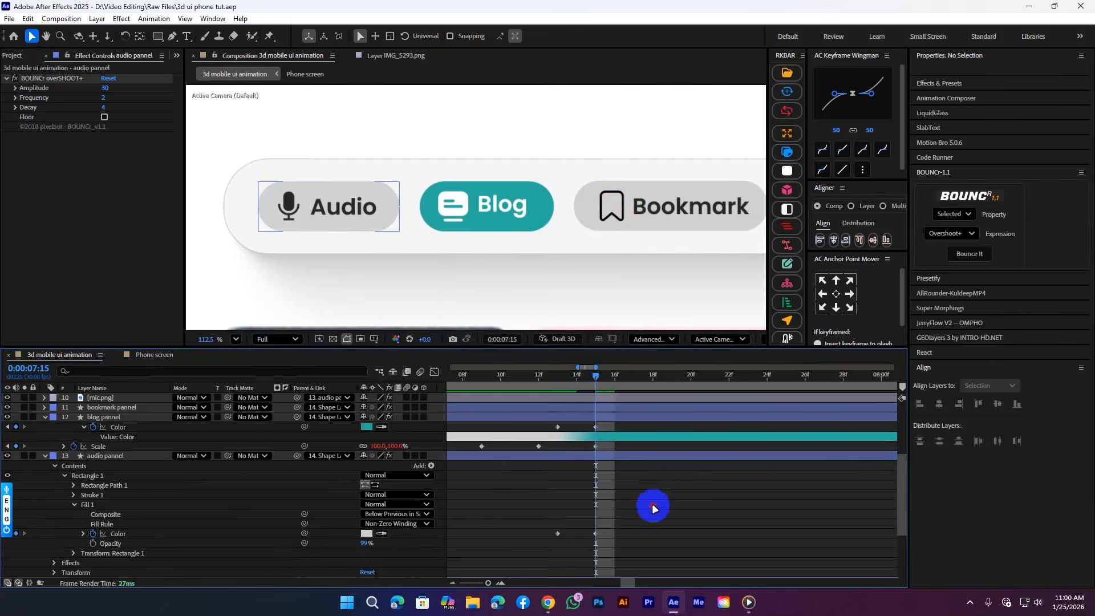
Step: Collapse the layer properties, show the whole timeline, and preview the menu bar animation from 0:00:05:18
{"action": "key", "text": "u"}
{"action": "key", "text": "u"}
{"action": "key", "text": "semicolon"}
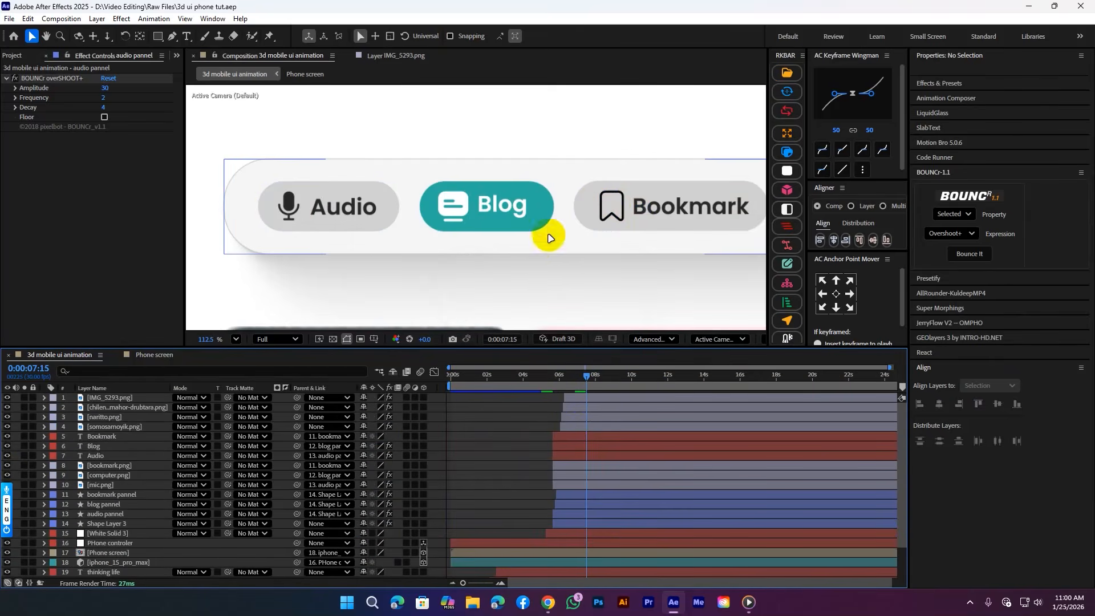
{"action": "scroll", "coordinate": [548, 236], "scroll_direction": "down", "scroll_amount": 3}
{"action": "mouse_move", "coordinate": [580, 374]}
{"action": "left_mouse_down"}
{"action": "mouse_move", "coordinate": [549, 381]}
{"action": "mouse_move", "coordinate": [580, 392]}
{"action": "left_mouse_up"}
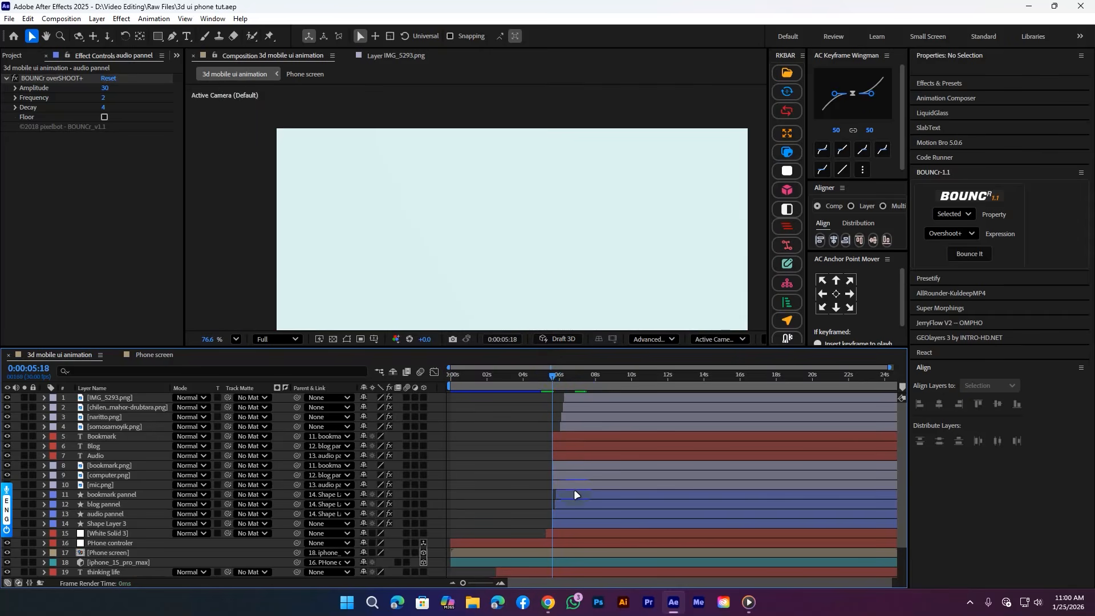
{"action": "key", "text": "space"}
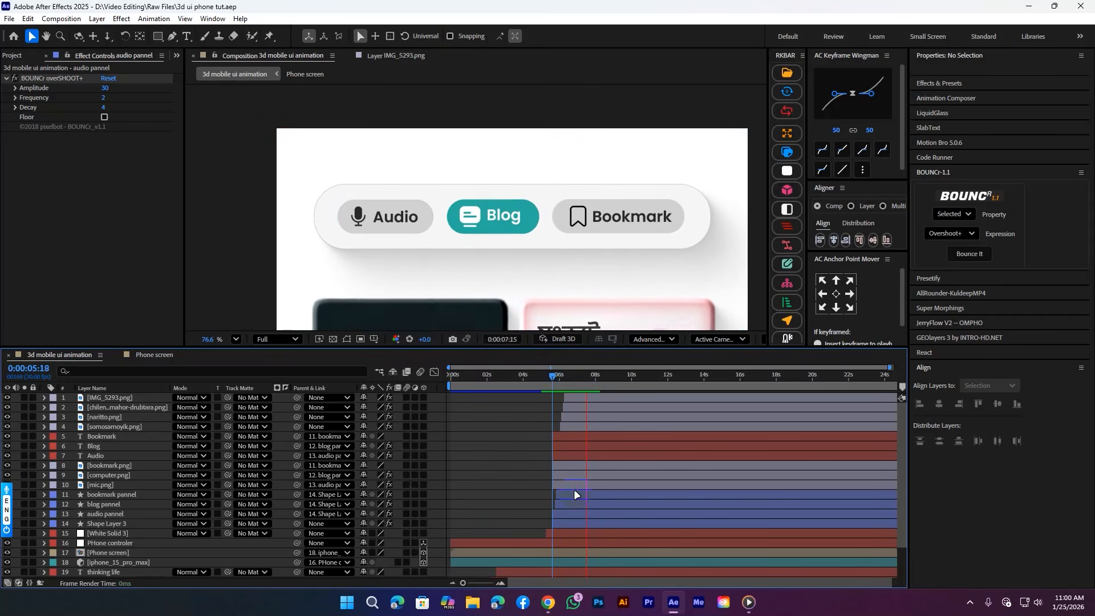
Step: Show the Scale property of the four card layers IMG_5293.png, chilen_mahor-drubtara.png, naritto.png and somosamoyik.png
{"action": "scroll", "coordinate": [568, 262], "scroll_direction": "down", "scroll_amount": 1}
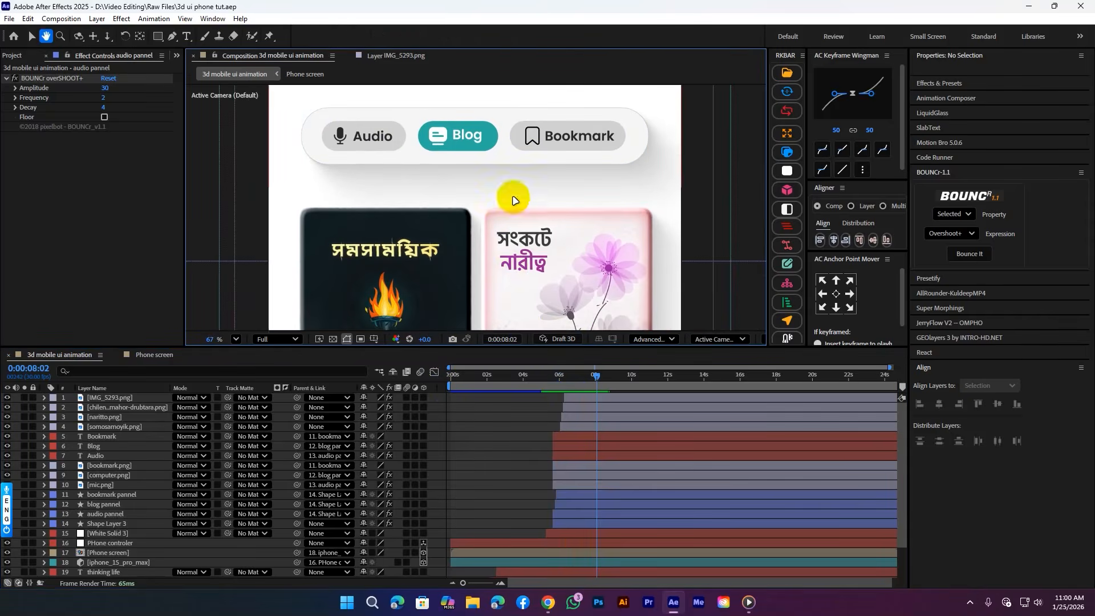
{"action": "left_click_drag", "start_coordinate": [570, 377], "coordinate": [558, 383]}
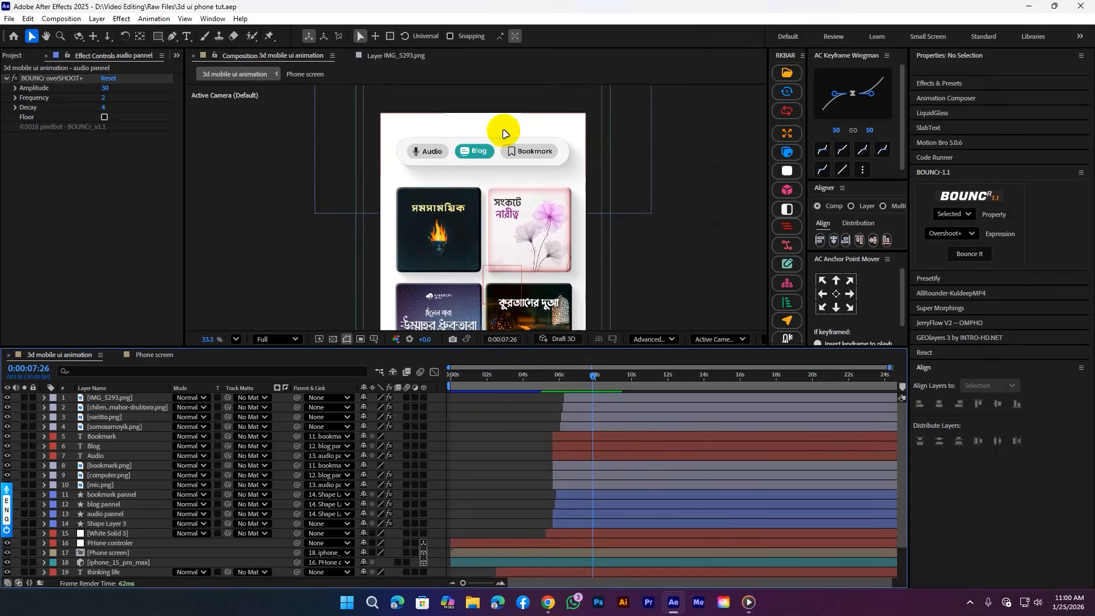
{"action": "scroll", "coordinate": [457, 114], "scroll_direction": "up", "scroll_amount": 2}
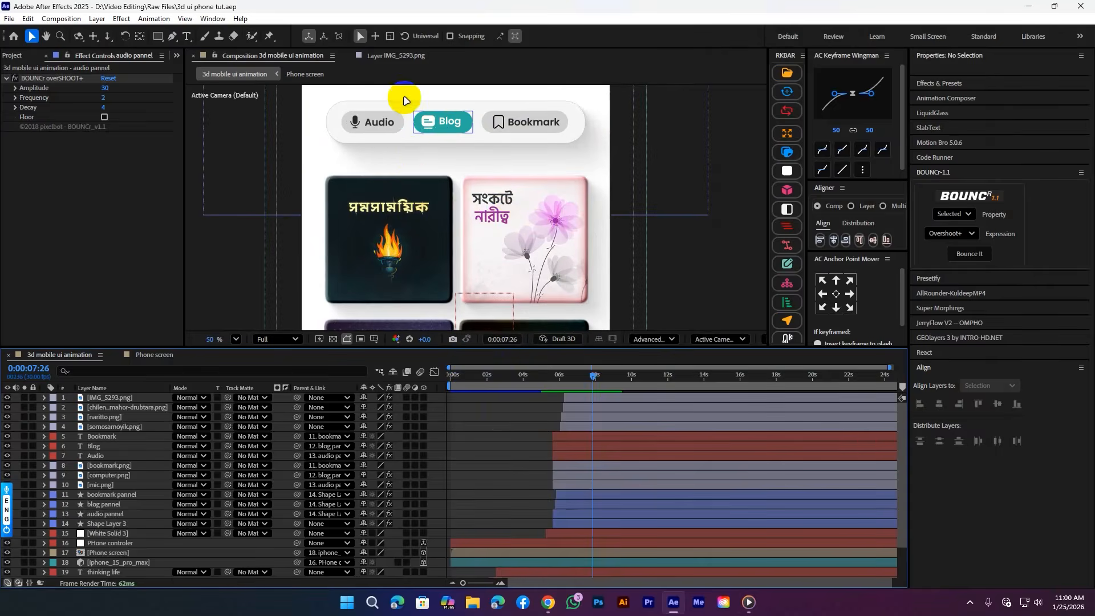
{"action": "scroll", "coordinate": [430, 163], "scroll_direction": "down", "scroll_amount": 3}
{"action": "scroll", "coordinate": [473, 181], "scroll_direction": "up", "scroll_amount": 2}
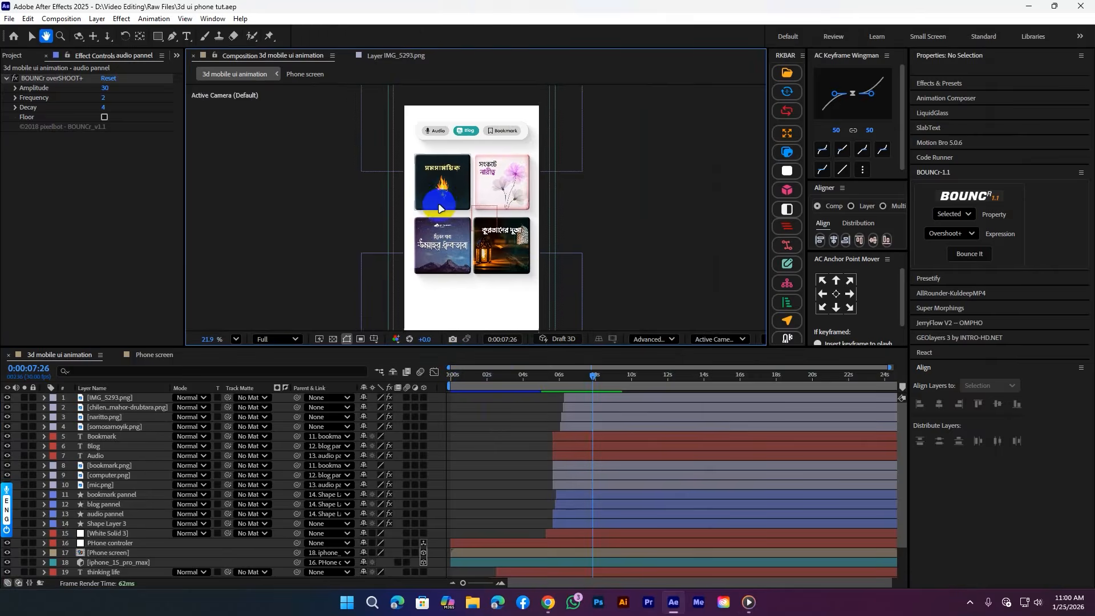
{"action": "left_click", "coordinate": [581, 394]}
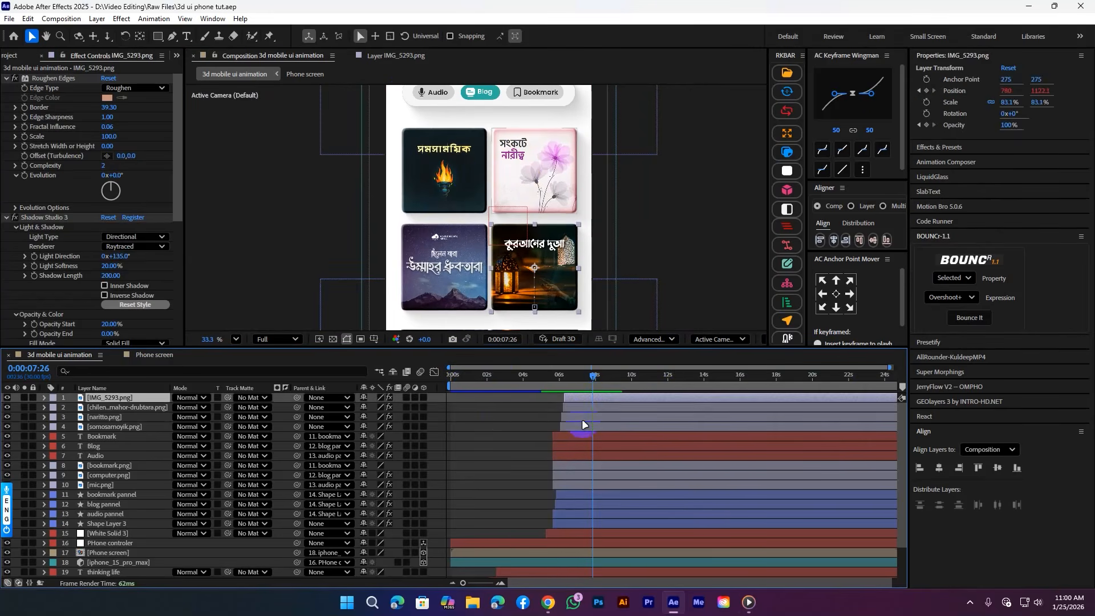
{"action": "left_click", "coordinate": [583, 423], "text": "shift"}
{"action": "key", "text": "s"}
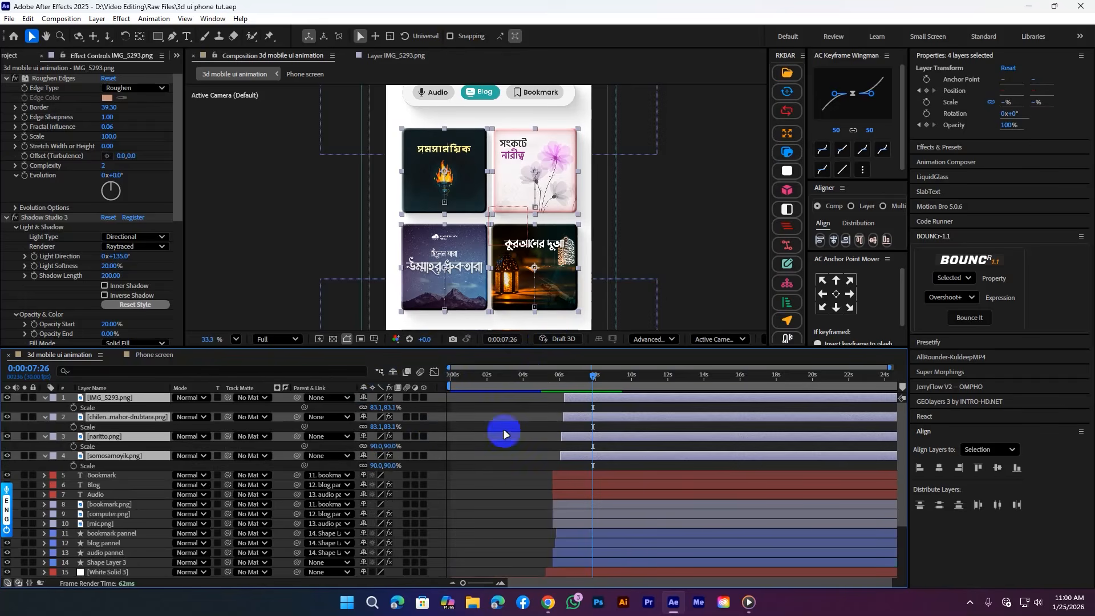
Step: Reveal the blog pannel's keyframes for timing and add Scale keyframes to the four card layers at 0:00:07:14
{"action": "left_click", "coordinate": [116, 545]}
{"action": "key", "text": "u"}
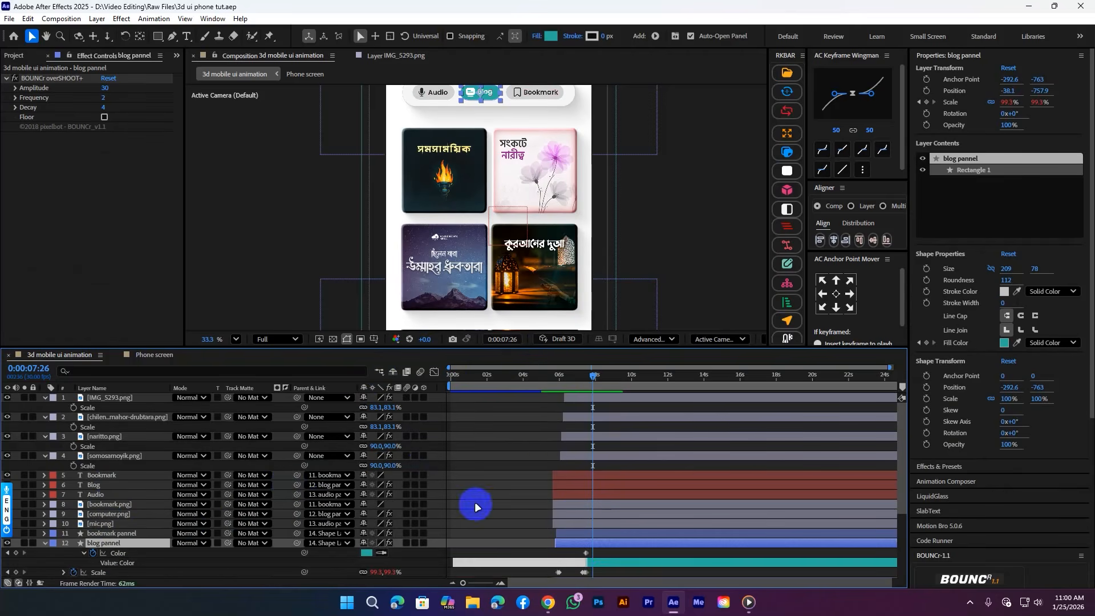
{"action": "scroll", "coordinate": [567, 552], "scroll_direction": "up", "scroll_amount": 5}
{"action": "scroll", "coordinate": [728, 504], "scroll_direction": "down", "scroll_amount": 1}
{"action": "left_click_drag", "start_coordinate": [617, 583], "coordinate": [639, 583]}
{"action": "left_click", "coordinate": [510, 387]}
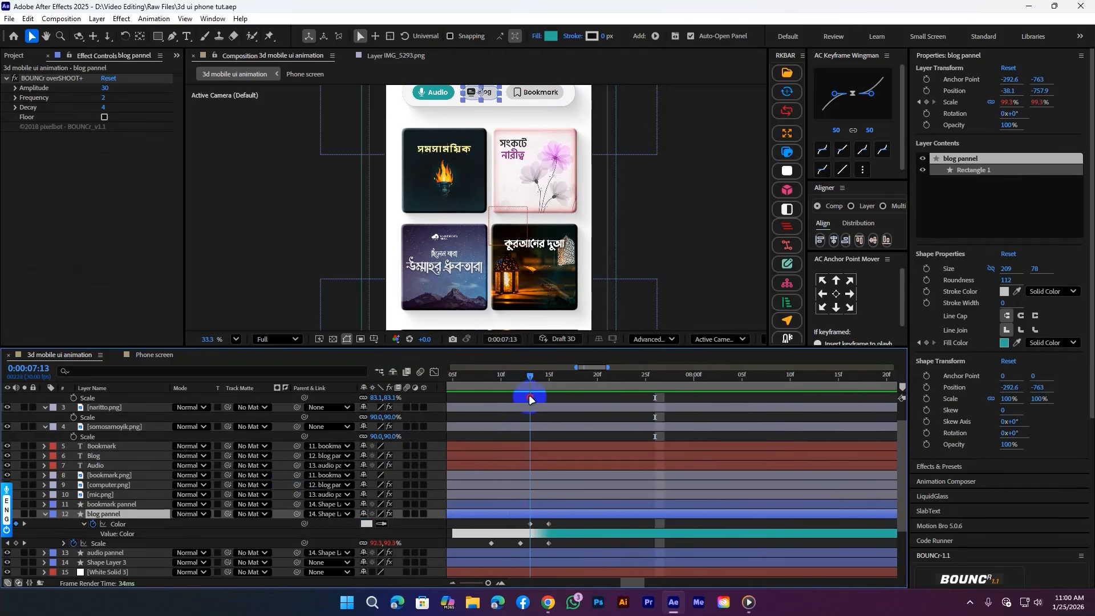
{"action": "left_click_drag", "start_coordinate": [530, 399], "coordinate": [538, 402]}
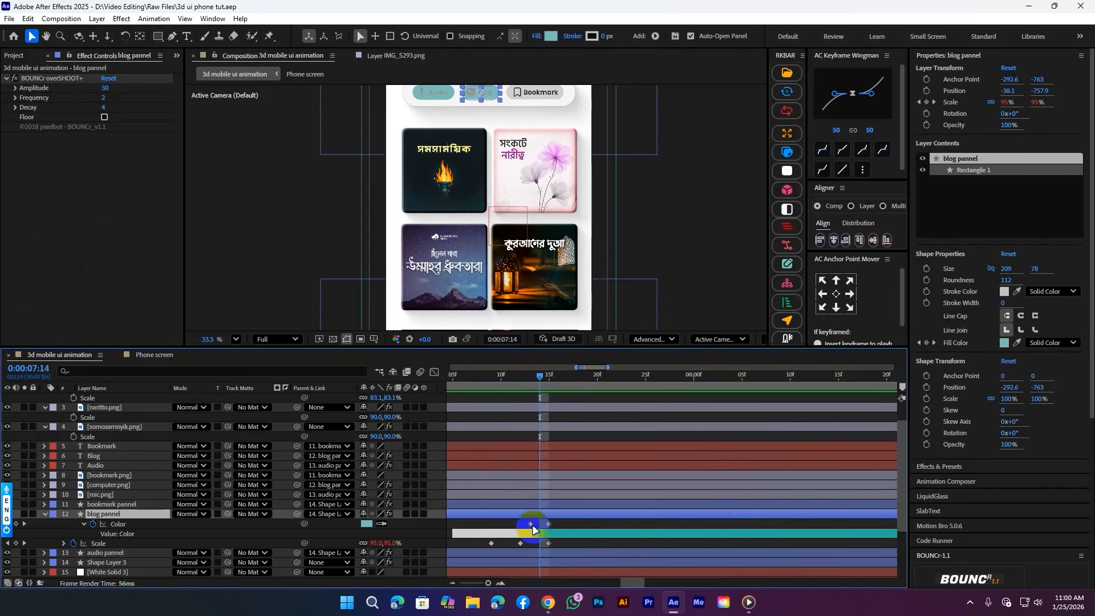
{"action": "scroll", "coordinate": [536, 524], "scroll_direction": "up", "scroll_amount": 1}
{"action": "left_click_drag", "start_coordinate": [546, 408], "coordinate": [541, 473]}
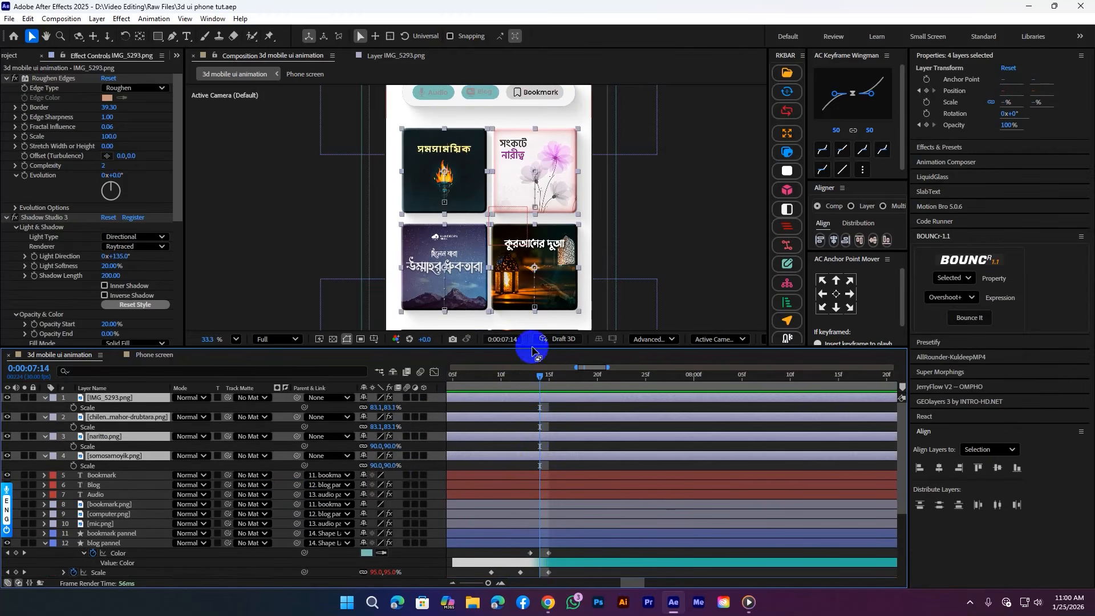
{"action": "left_click", "coordinate": [74, 409]}
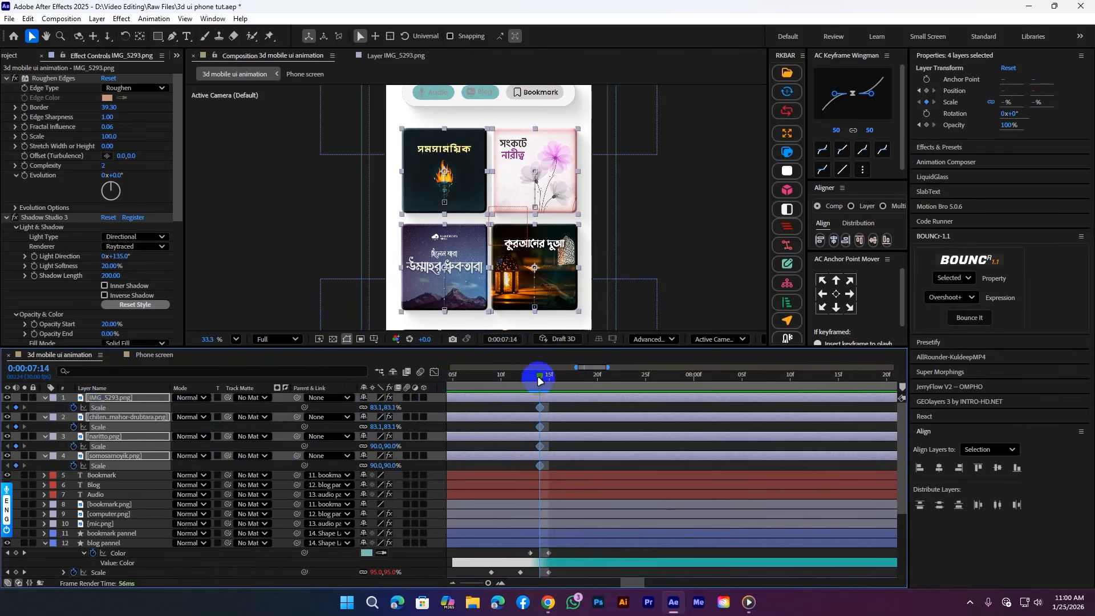
Step: Keyframe the four card layers' Scale to 0% at 0:00:07:20 and trim the layers' ends just after those keyframes
{"action": "left_click_drag", "start_coordinate": [540, 381], "coordinate": [551, 382]}
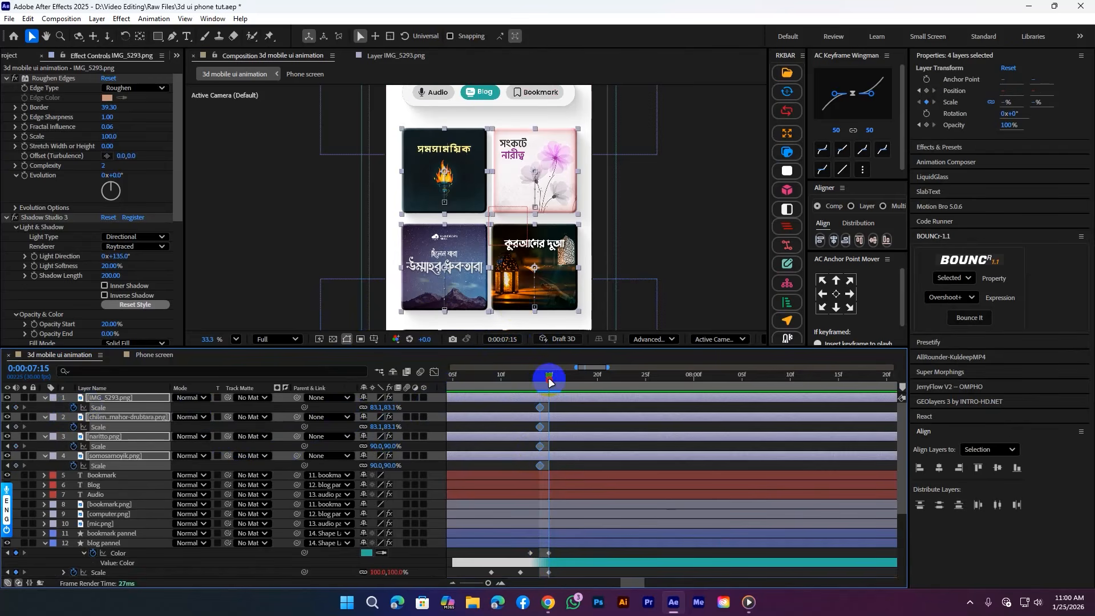
{"action": "left_click", "coordinate": [381, 405]}
{"action": "type", "text": "0"}
{"action": "key", "text": "Return"}
{"action": "left_click_drag", "start_coordinate": [523, 407], "coordinate": [582, 473]}
{"action": "left_click_drag", "start_coordinate": [568, 381], "coordinate": [520, 379]}
{"action": "key", "text": "alt+bracketright"}
Step: Preview the cards shrinking away at the Blog tap and save the project
{"action": "scroll", "coordinate": [472, 164], "scroll_direction": "down", "scroll_amount": 3}
{"action": "key", "text": "space"}
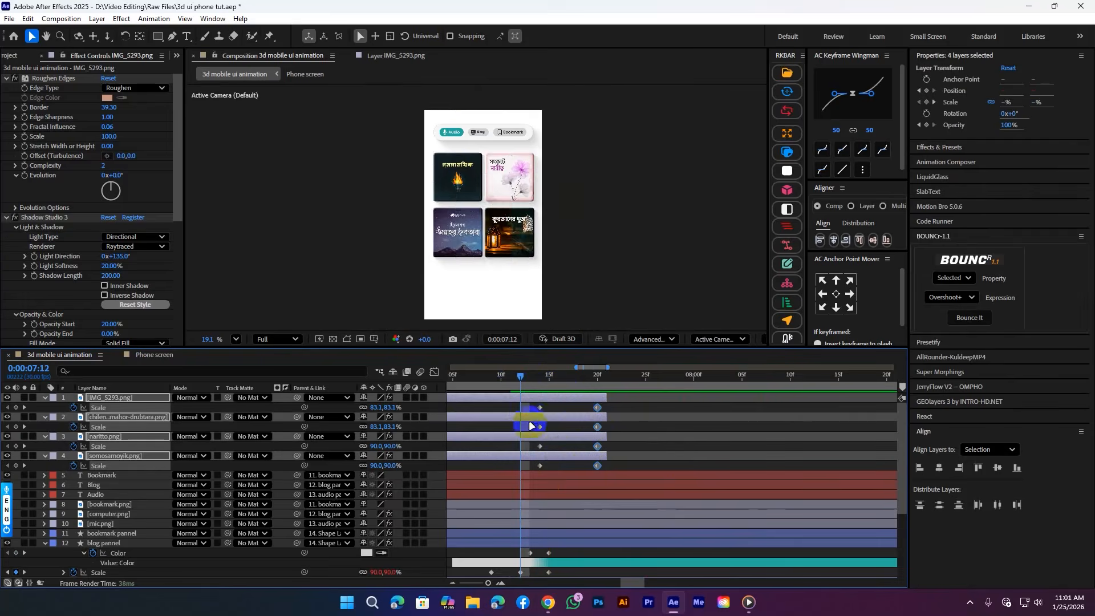
{"action": "key", "text": "space"}
{"action": "key", "text": "ctrl+s"}
{"action": "scroll", "coordinate": [649, 421], "scroll_direction": "down", "scroll_amount": 3}
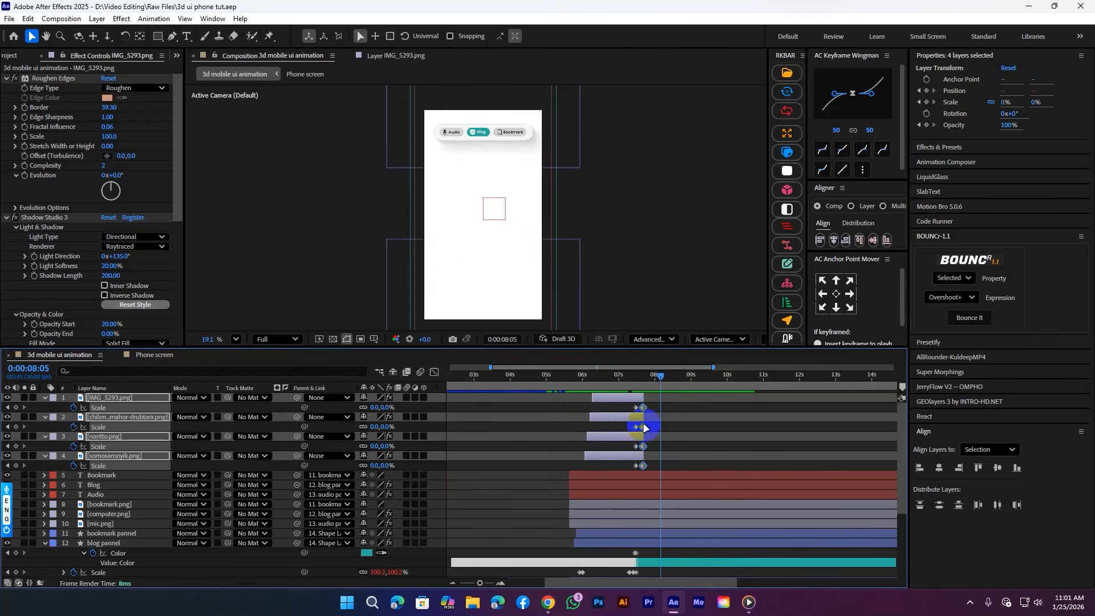
{"action": "left_click", "coordinate": [624, 390]}
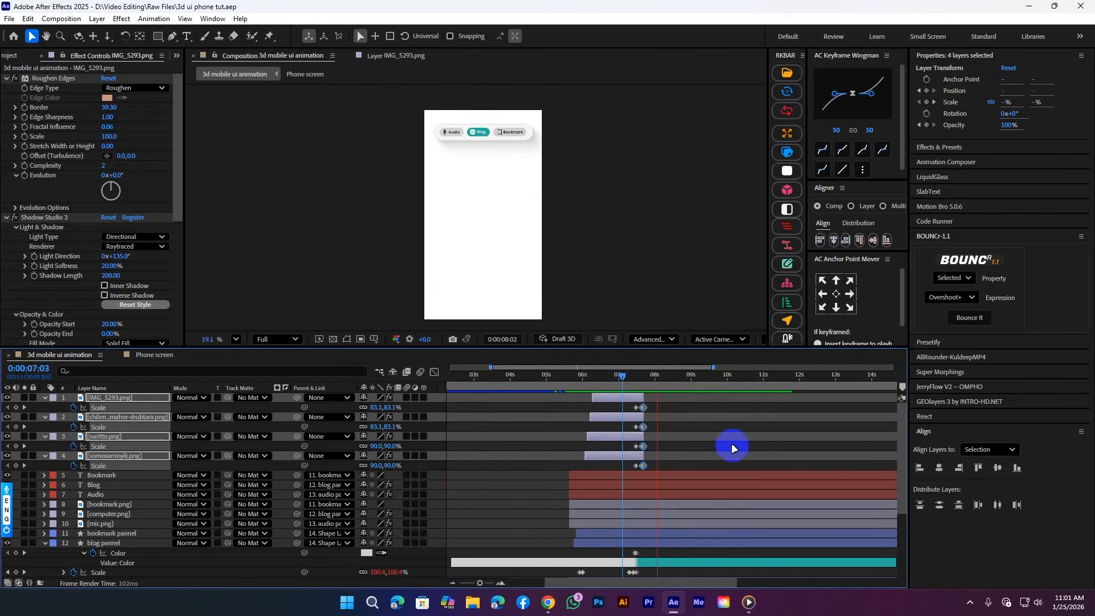
{"action": "key", "text": "space"}
Step: Switch to Media Player and review the reference video around the change from the Audio cards to the Blog list
{"action": "left_click", "coordinate": [748, 603]}
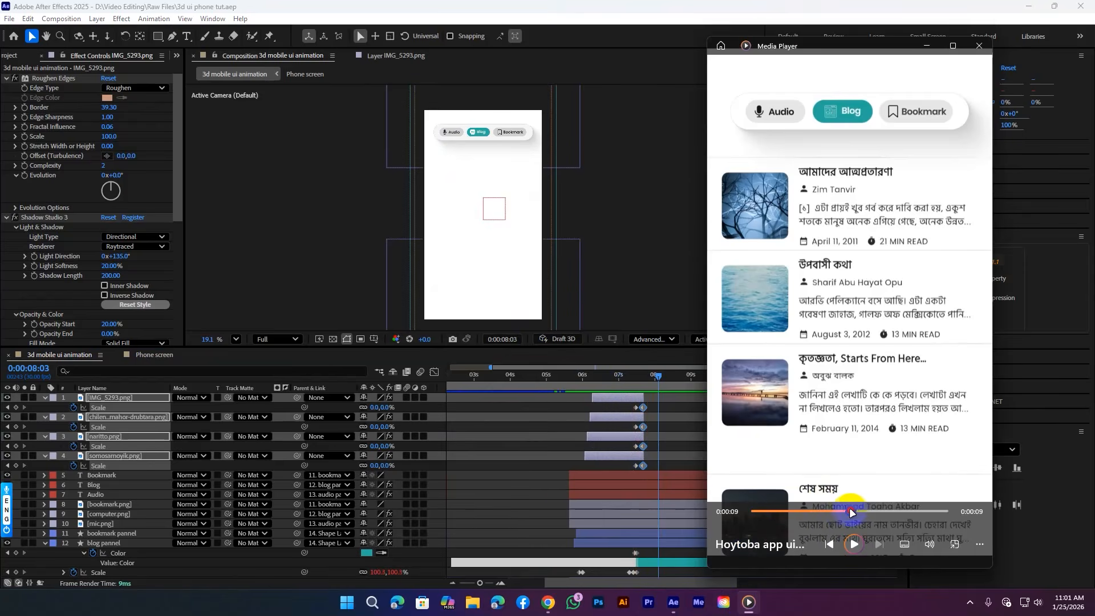
{"action": "left_click_drag", "start_coordinate": [852, 512], "coordinate": [821, 514]}
{"action": "left_click", "coordinate": [854, 544]}
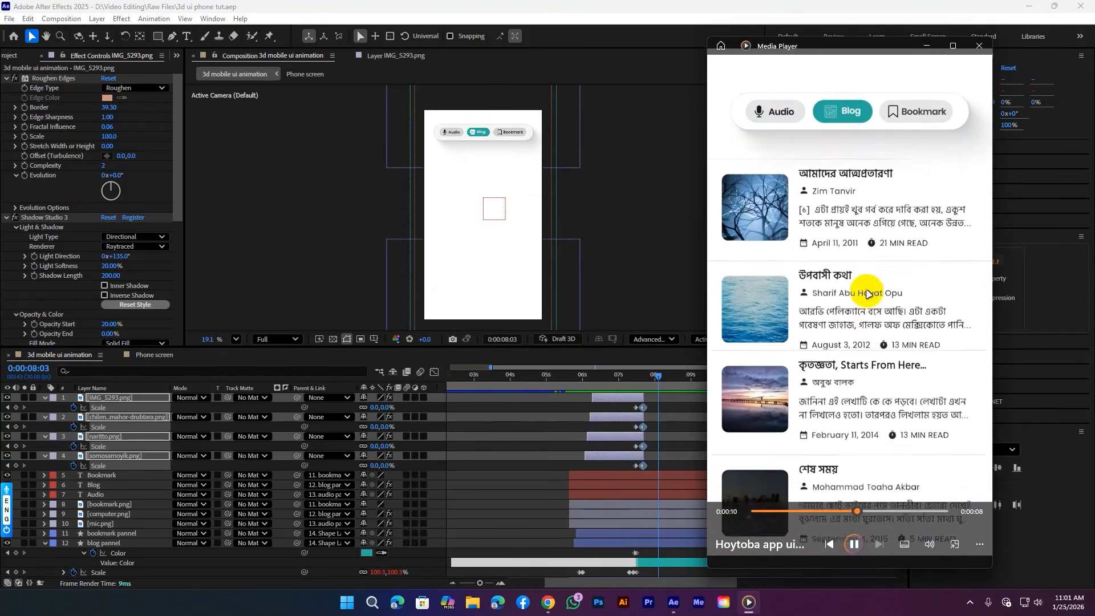
{"action": "left_click", "coordinate": [849, 513]}
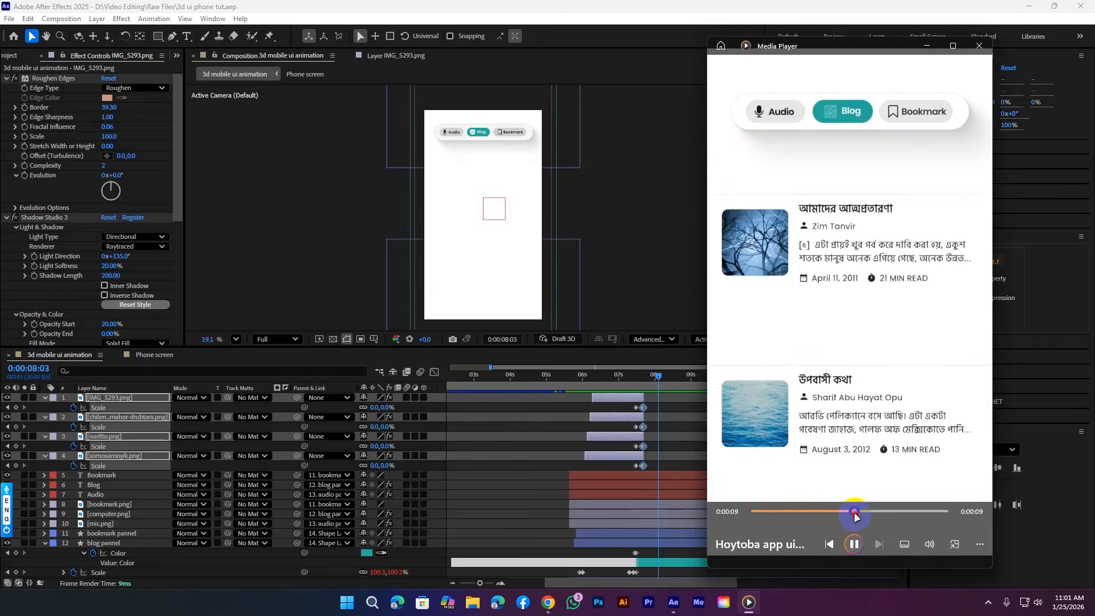
{"action": "left_click_drag", "start_coordinate": [852, 512], "coordinate": [835, 512]}
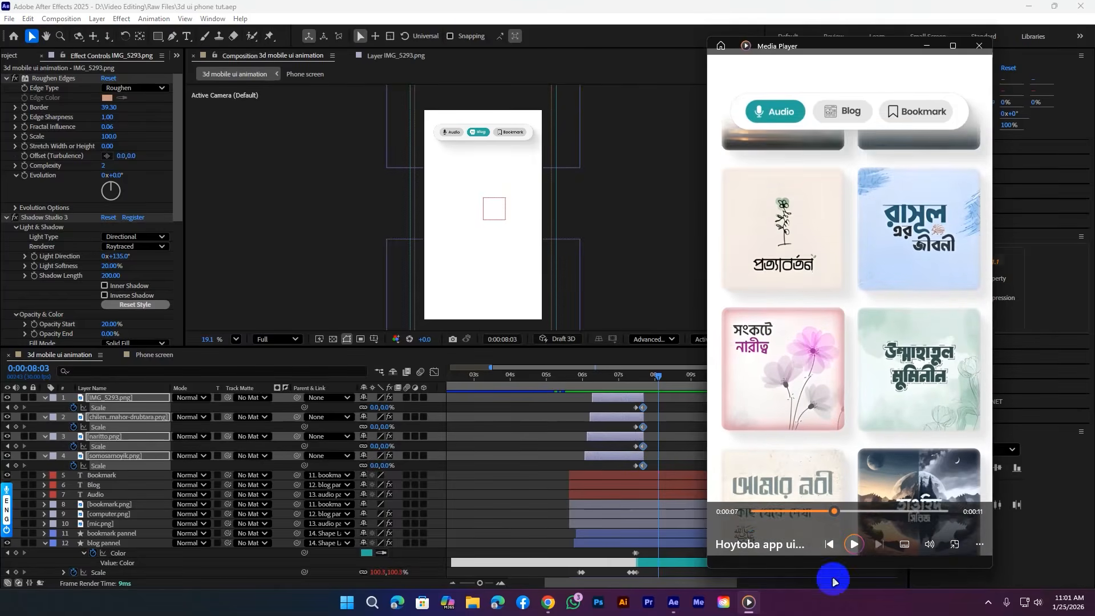
Step: Back in After Effects, apply Easy Ease to the four cards' Scale keyframes and show their value graph
{"action": "left_click", "coordinate": [450, 417]}
{"action": "scroll", "coordinate": [648, 409], "scroll_direction": "up", "scroll_amount": 3}
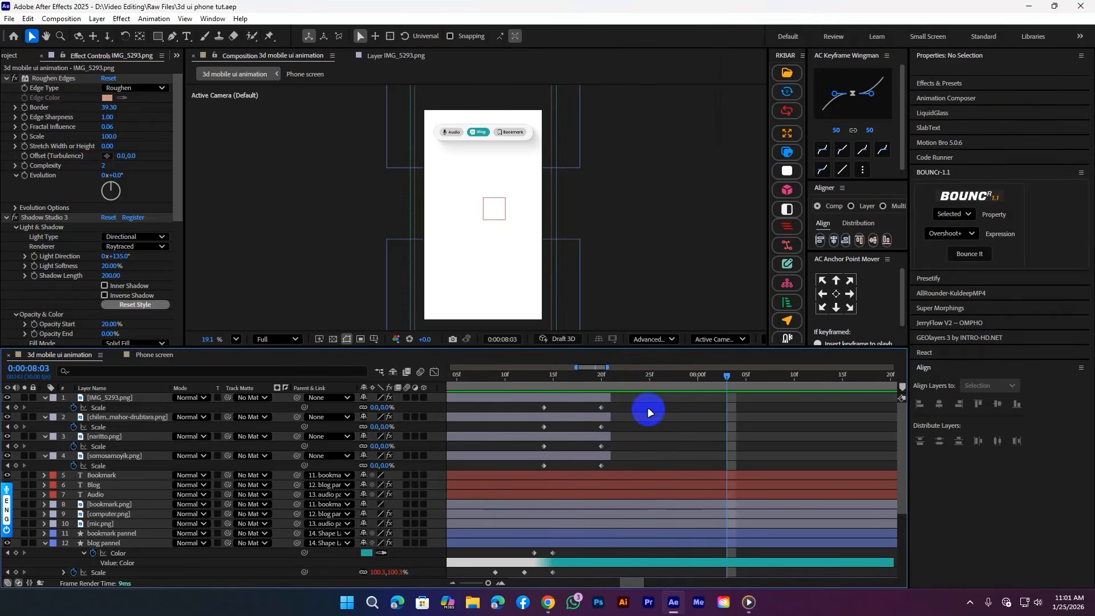
{"action": "left_click_drag", "start_coordinate": [534, 406], "coordinate": [635, 465]}
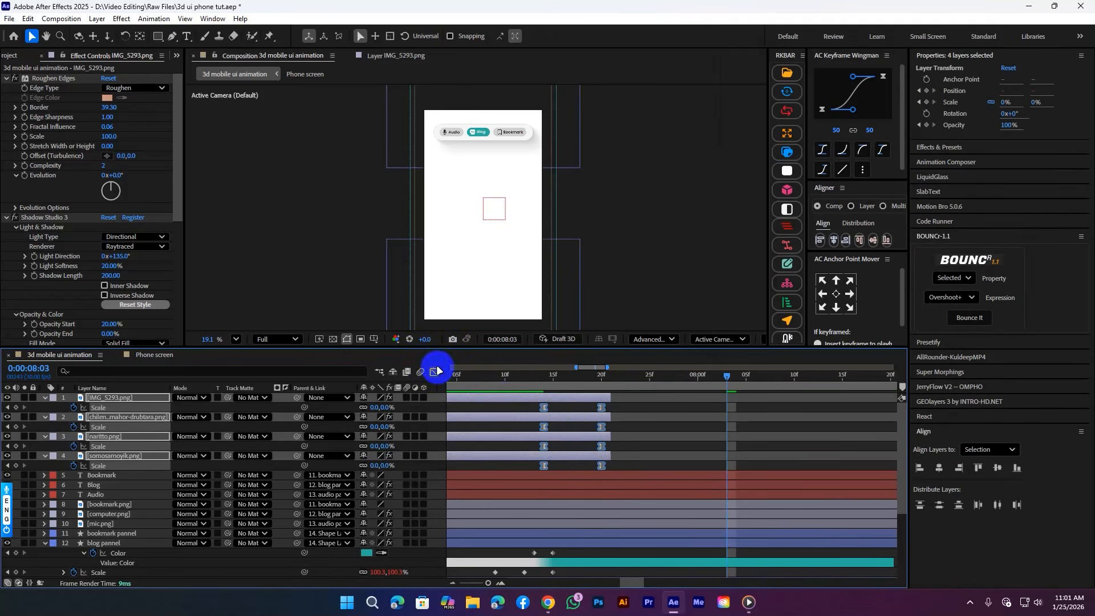
{"action": "left_click", "coordinate": [436, 371]}
{"action": "right_click", "coordinate": [557, 433]}
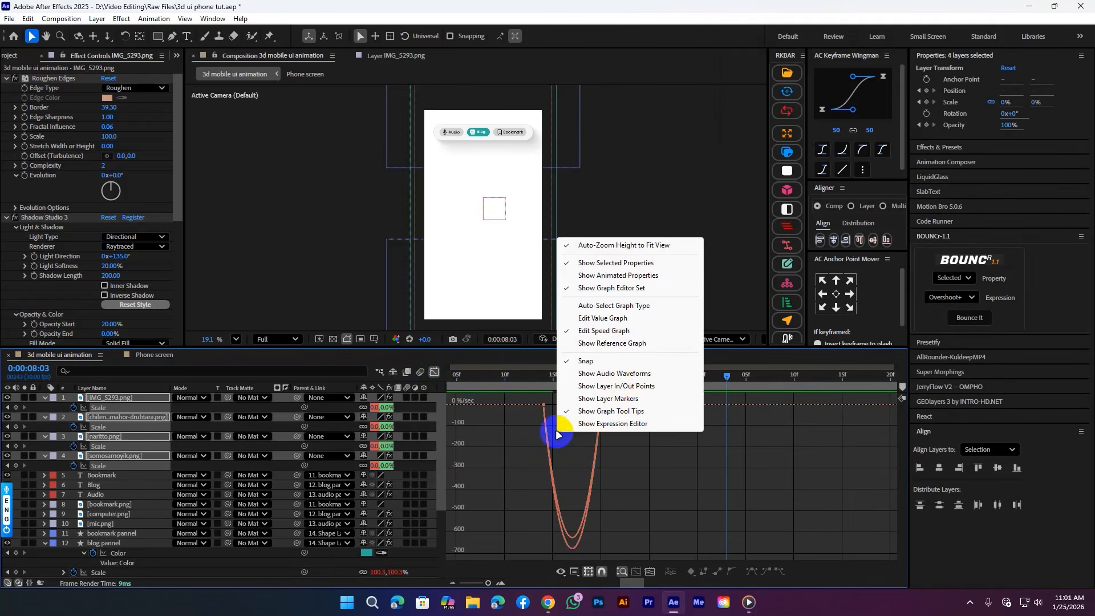
{"action": "left_click", "coordinate": [605, 318]}
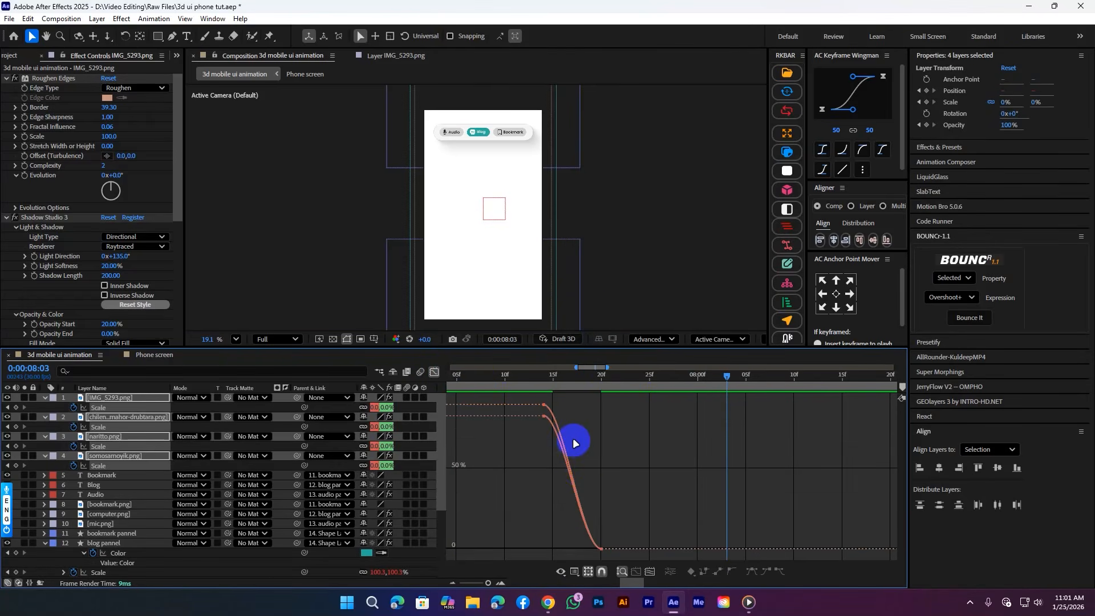
Step: Reshape the cards' Scale value curves by raising and lengthening the first keyframes' outgoing handles, so the cards swell before shrinking
{"action": "left_click_drag", "start_coordinate": [488, 381], "coordinate": [646, 374]}
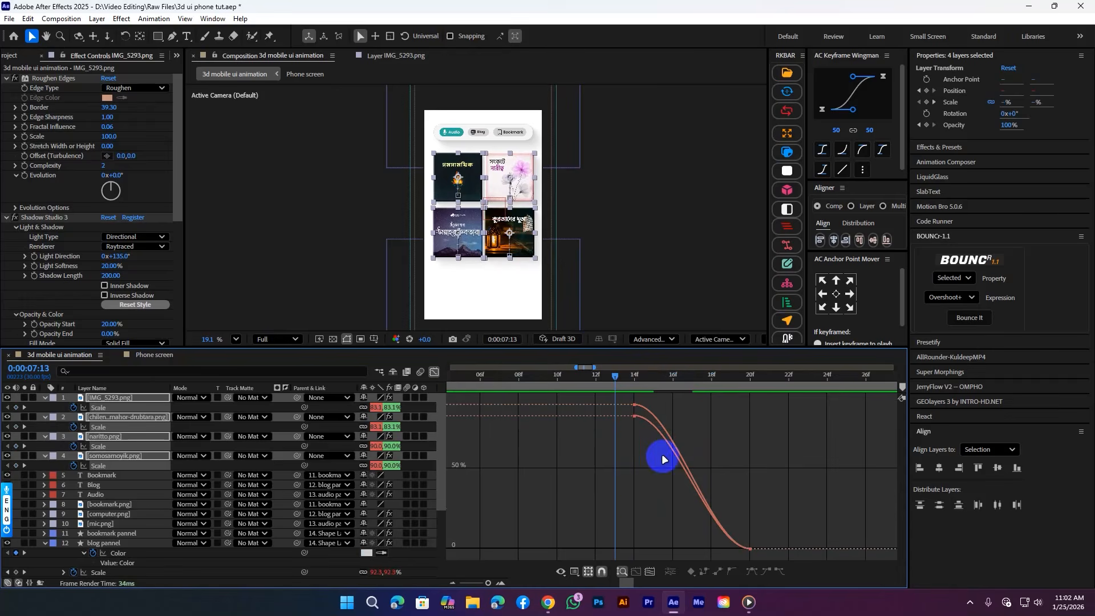
{"action": "left_click_drag", "start_coordinate": [663, 457], "coordinate": [593, 391]}
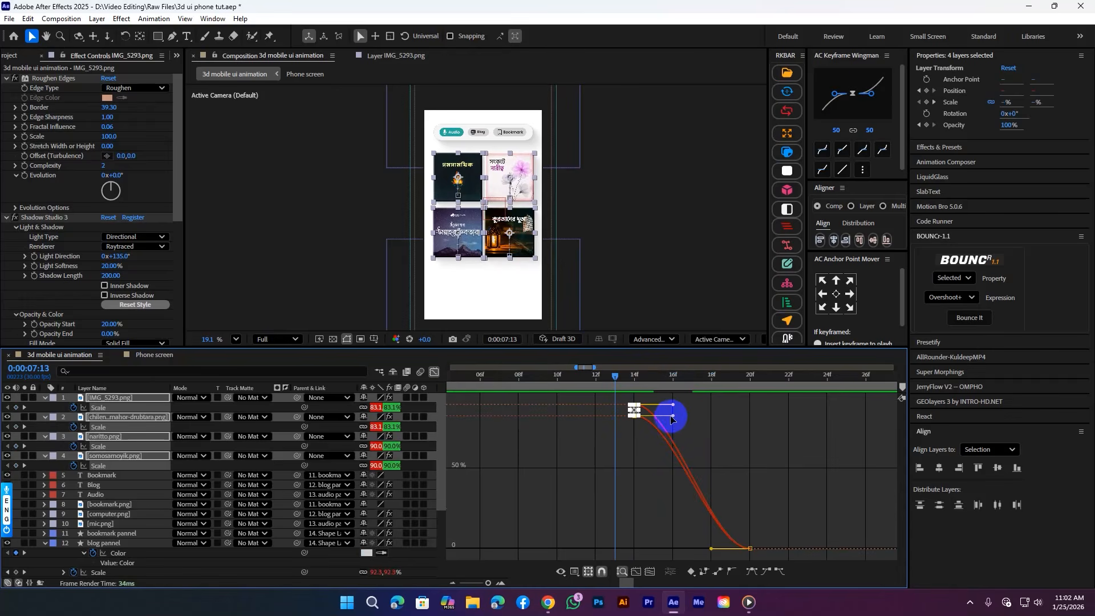
{"action": "left_click_drag", "start_coordinate": [674, 416], "coordinate": [677, 416]}
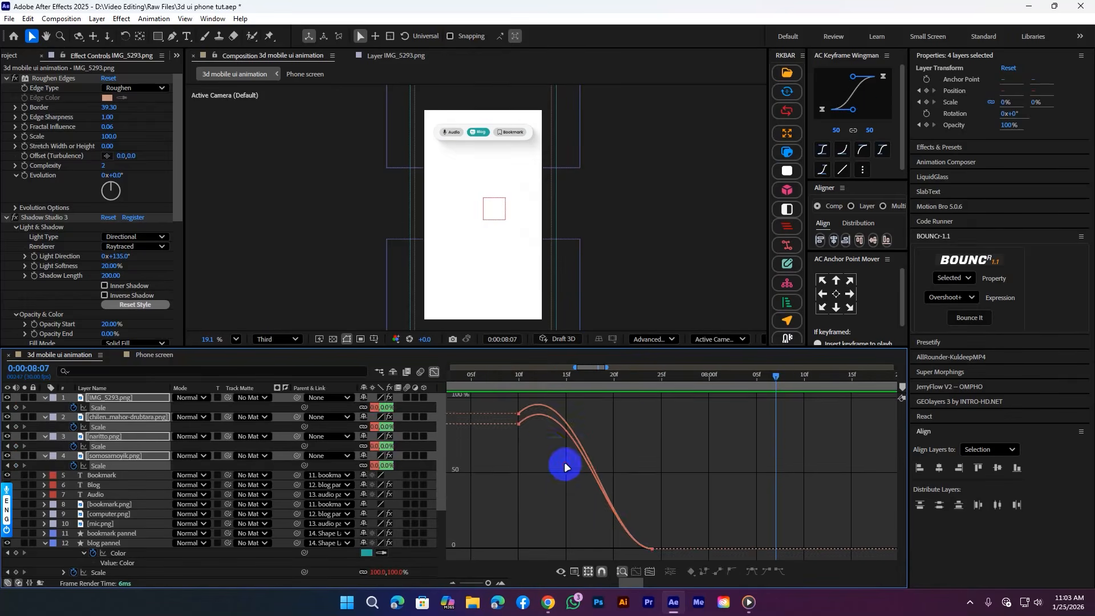
{"action": "left_click_drag", "start_coordinate": [550, 449], "coordinate": [497, 401]}
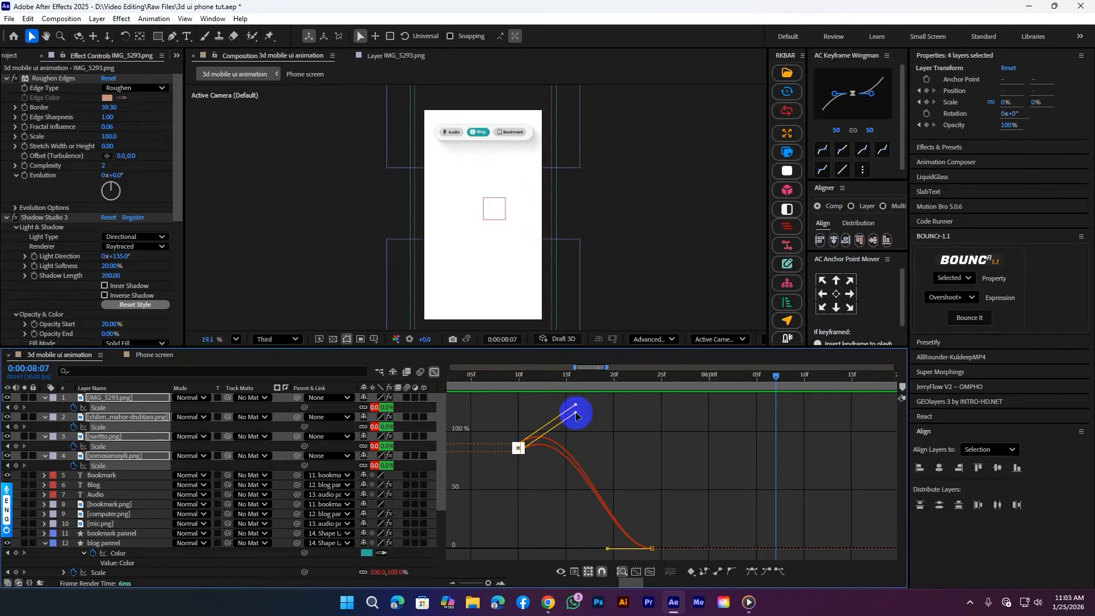
{"action": "left_click_drag", "start_coordinate": [577, 416], "coordinate": [630, 399]}
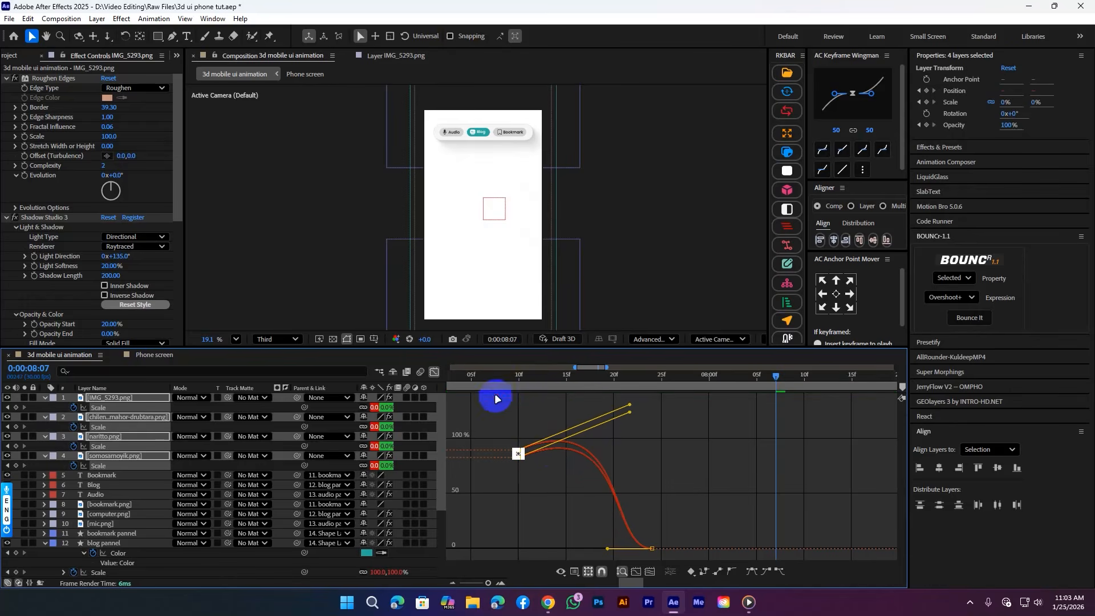
Step: Close the graph editor, collapse the layer properties, and preview the card and menu animation from 0:00:05:14
{"action": "left_click", "coordinate": [434, 371]}
{"action": "left_click", "coordinate": [490, 374]}
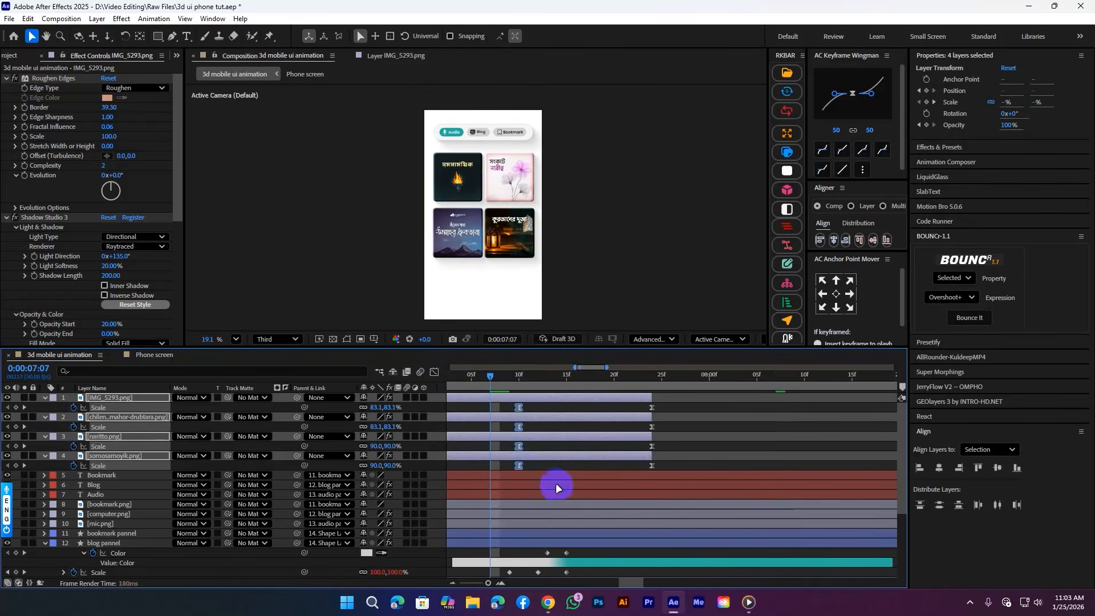
{"action": "left_click_drag", "start_coordinate": [552, 377], "coordinate": [490, 377]}
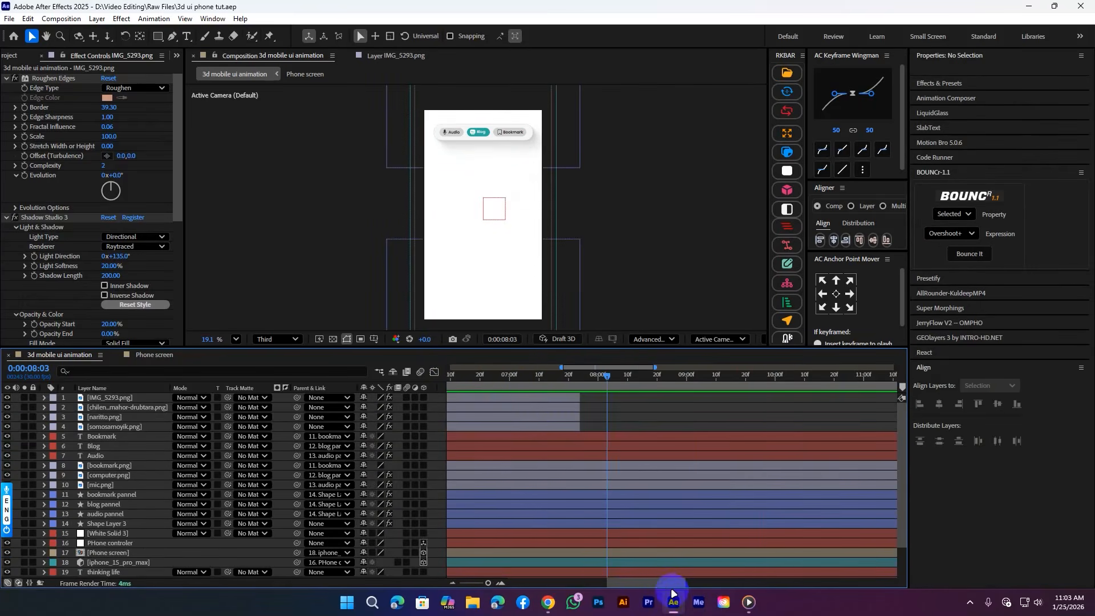
{"action": "left_click_drag", "start_coordinate": [666, 584], "coordinate": [643, 586]}
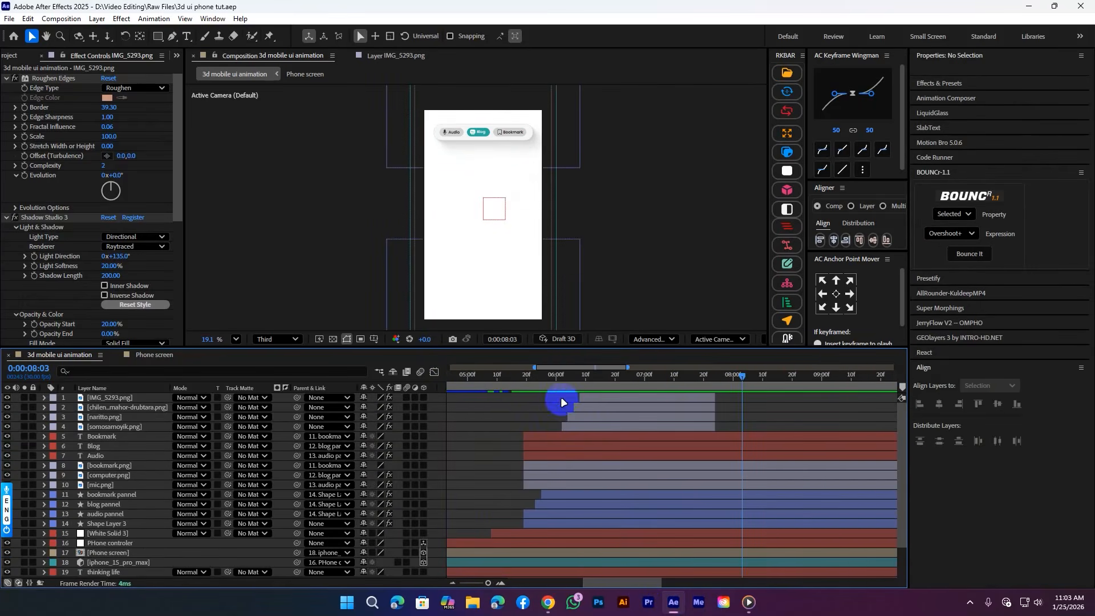
{"action": "left_click", "coordinate": [508, 379]}
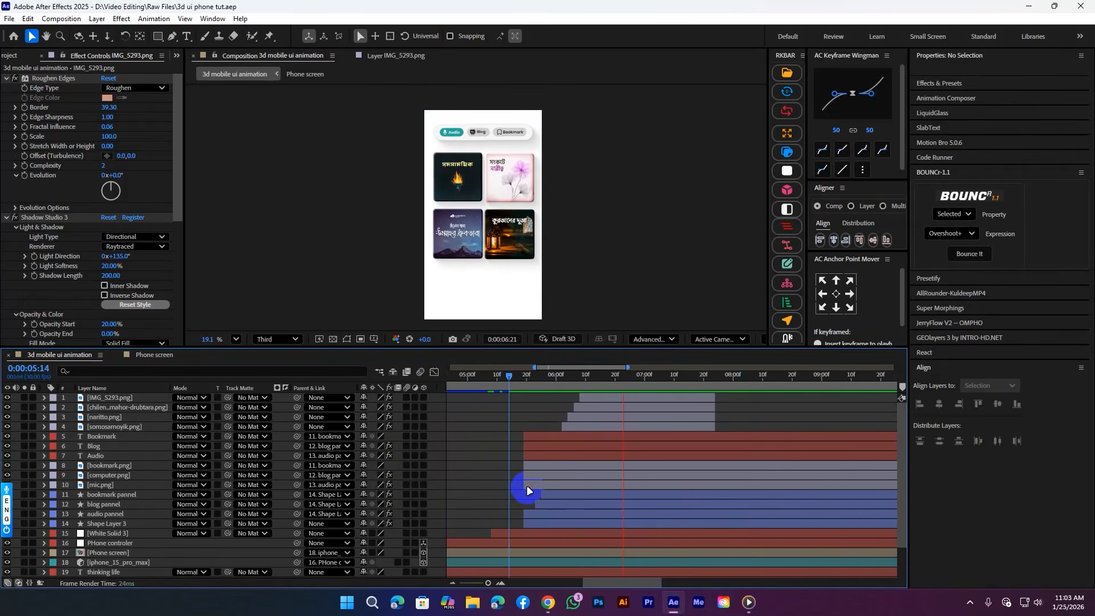
{"action": "key", "text": "space"}
{"action": "scroll", "coordinate": [514, 148], "scroll_direction": "up", "scroll_amount": 1}
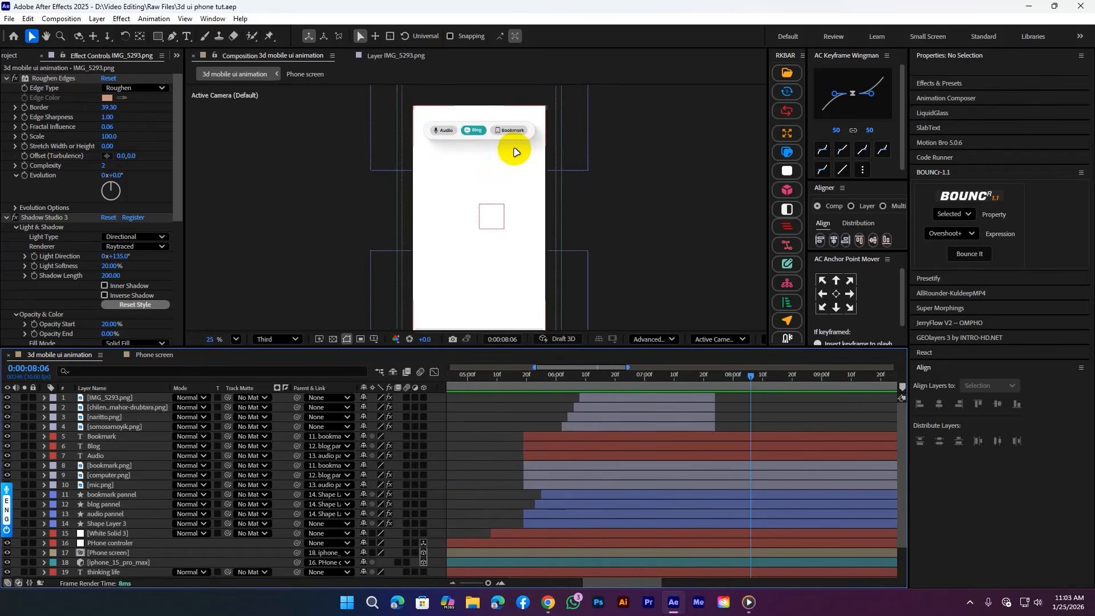
{"action": "scroll", "coordinate": [514, 151], "scroll_direction": "up", "scroll_amount": 1}
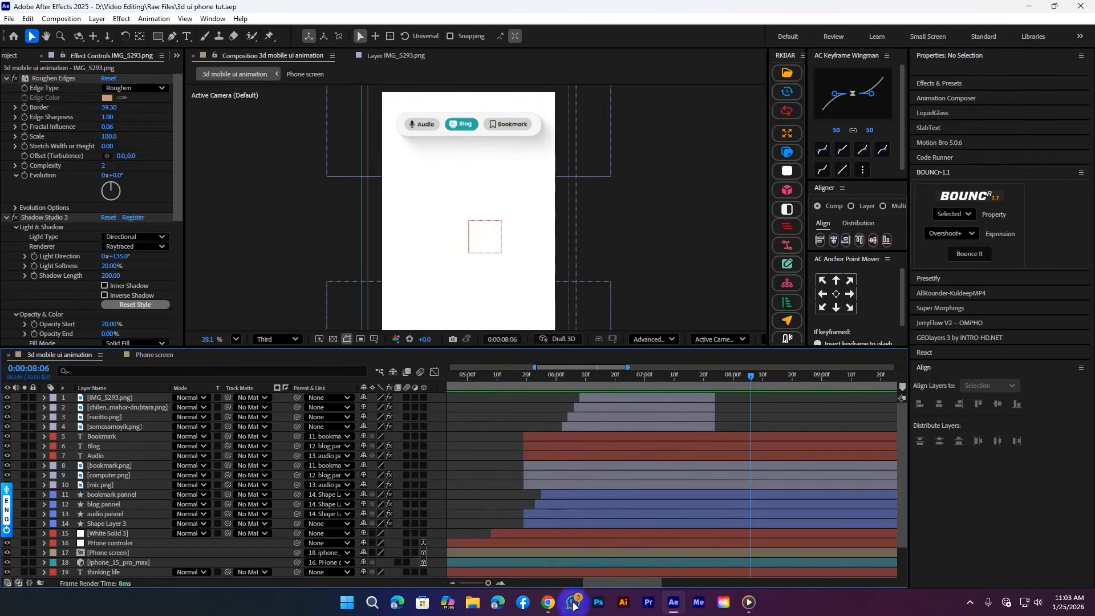
Step: Switch to Chrome, close the naritto.png image page, and browse hoytoba.com's Media Albums and home page blog cards as layout reference
{"action": "left_click", "coordinate": [547, 603]}
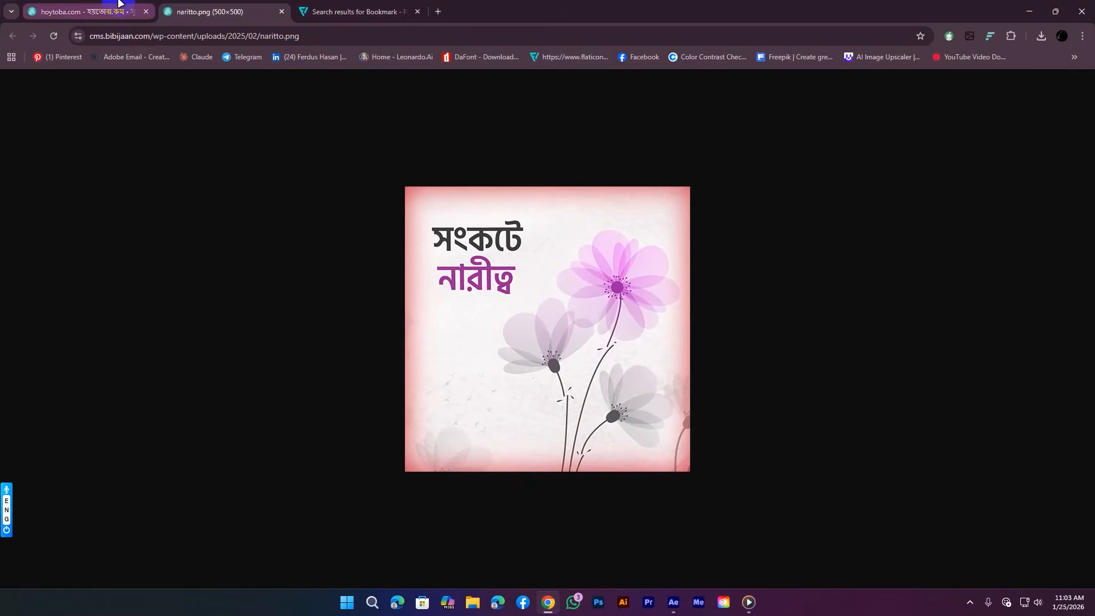
{"action": "left_click", "coordinate": [119, 3]}
{"action": "middle_click", "coordinate": [193, 5]}
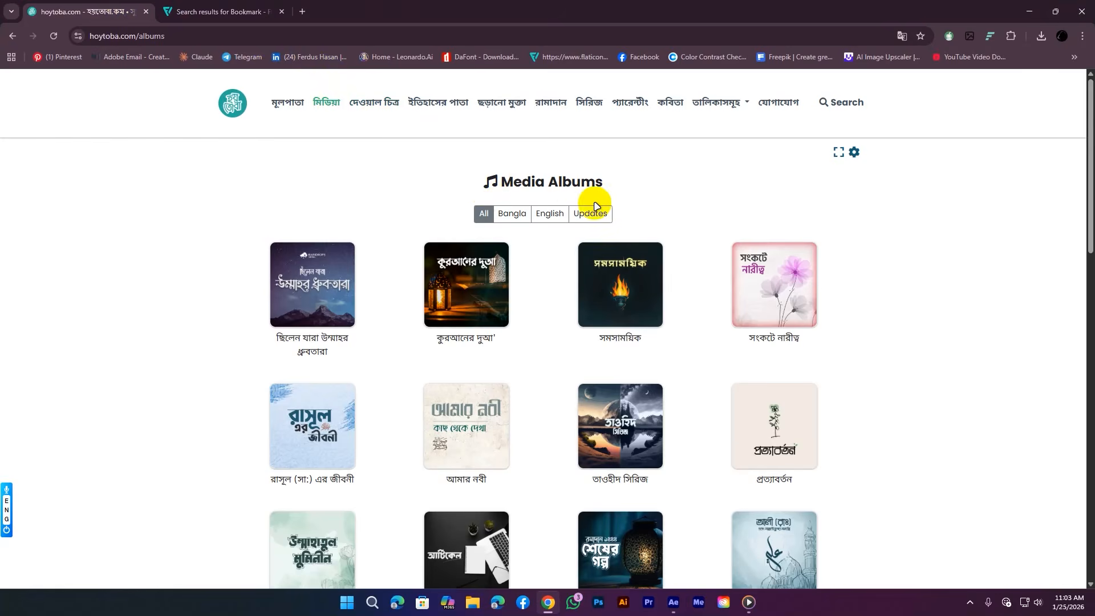
{"action": "scroll", "coordinate": [486, 205], "scroll_direction": "down", "scroll_amount": 18}
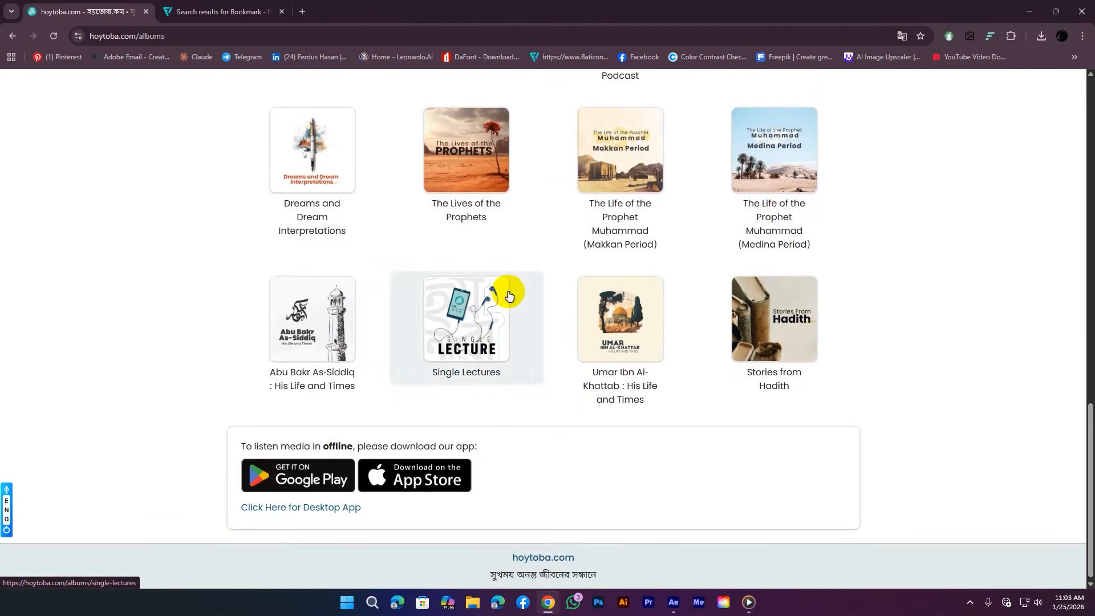
{"action": "scroll", "coordinate": [513, 343], "scroll_direction": "up", "scroll_amount": 18}
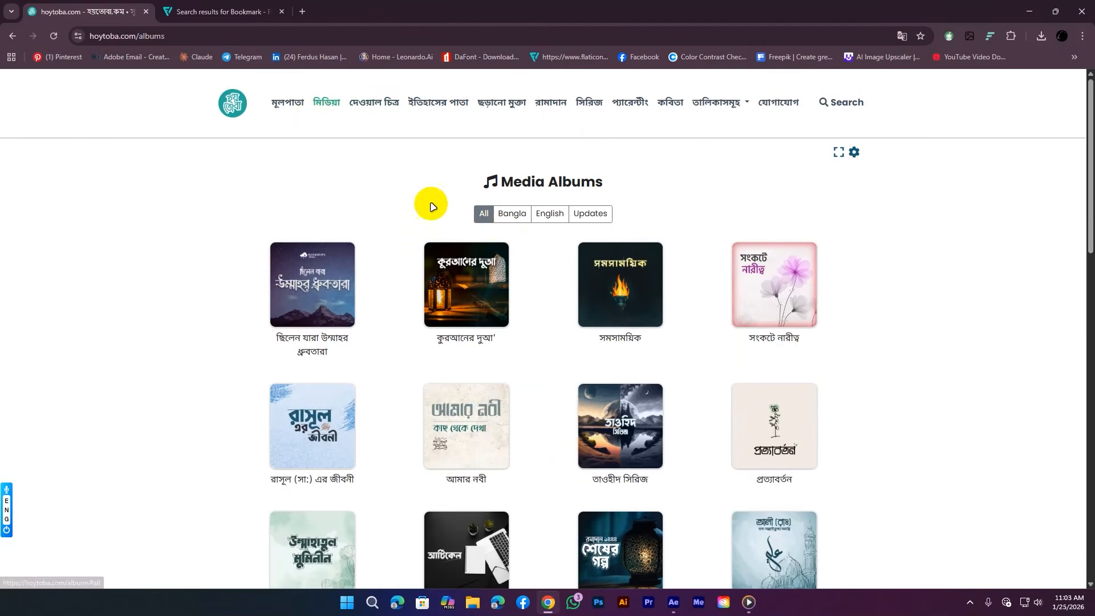
{"action": "left_click", "coordinate": [294, 106]}
{"action": "scroll", "coordinate": [329, 243], "scroll_direction": "down", "scroll_amount": 3}
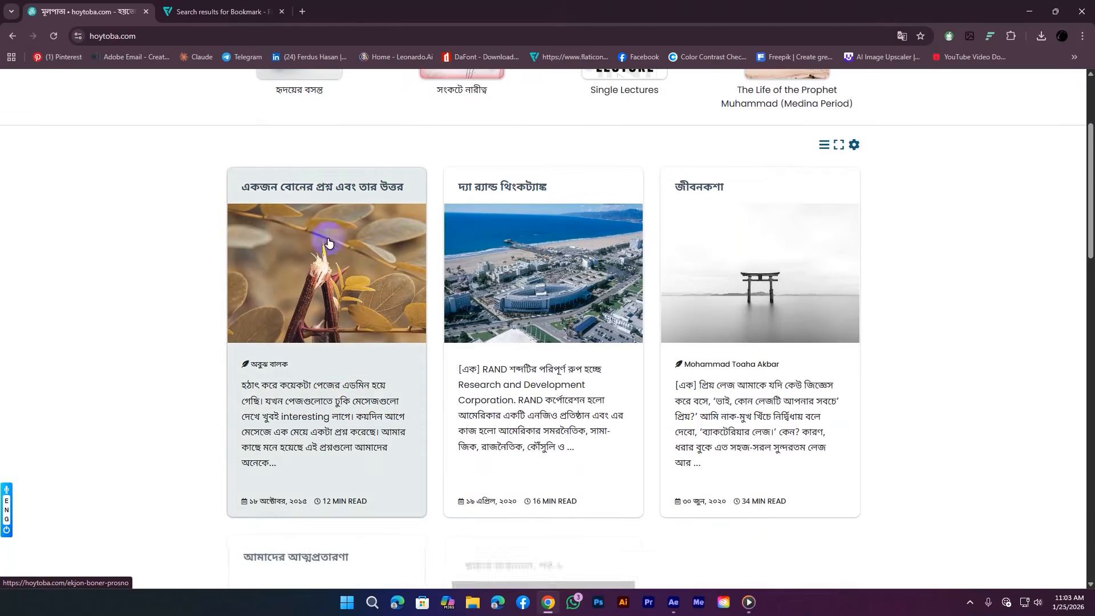
{"action": "scroll", "coordinate": [607, 281], "scroll_direction": "down", "scroll_amount": 15}
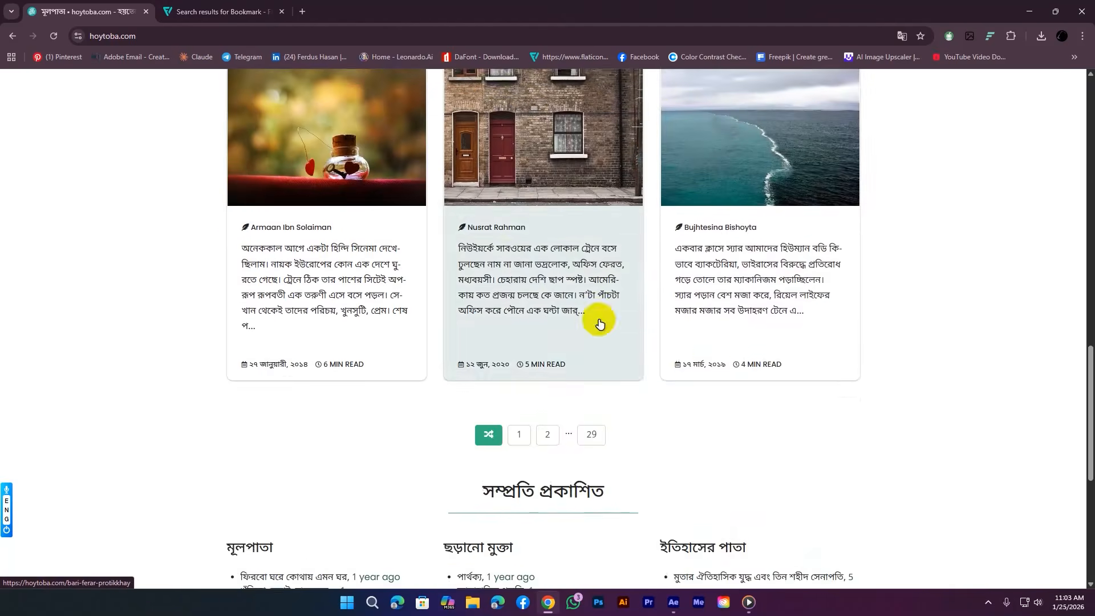
{"action": "scroll", "coordinate": [786, 379], "scroll_direction": "up", "scroll_amount": 8}
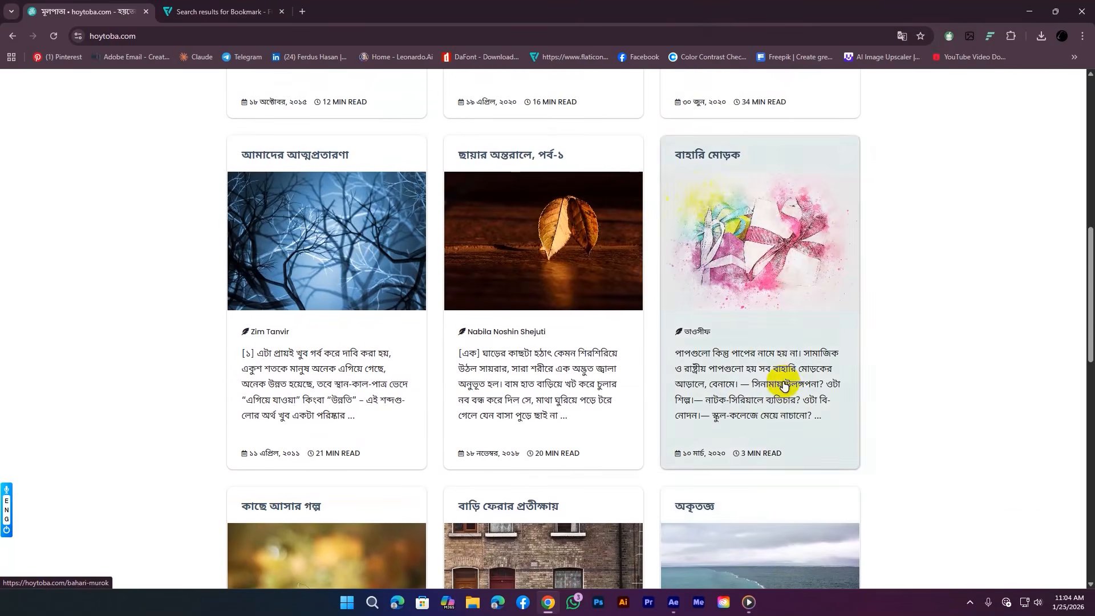
Step: Back in After Effects, draw a teal rectangle about 930 × 279 px below the menu and centre its anchor point
{"action": "left_click", "coordinate": [678, 605]}
{"action": "scroll", "coordinate": [472, 201], "scroll_direction": "up", "scroll_amount": 1}
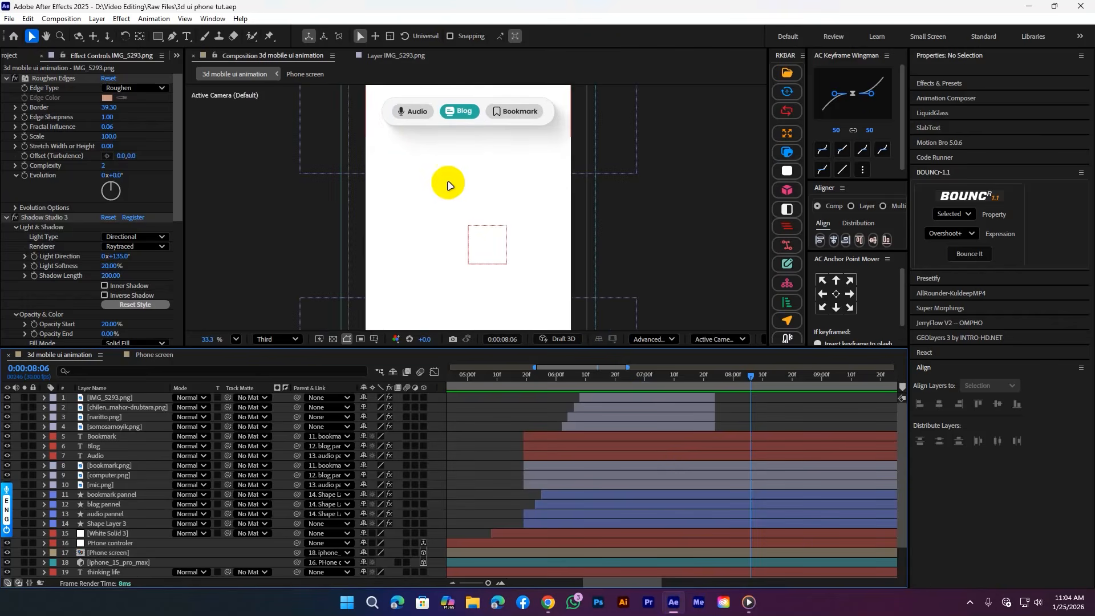
{"action": "left_click", "coordinate": [158, 36]}
{"action": "mouse_move", "coordinate": [382, 147]}
{"action": "left_mouse_down"}
{"action": "mouse_move", "coordinate": [521, 176]}
{"action": "mouse_move", "coordinate": [555, 201]}
{"action": "left_mouse_up"}
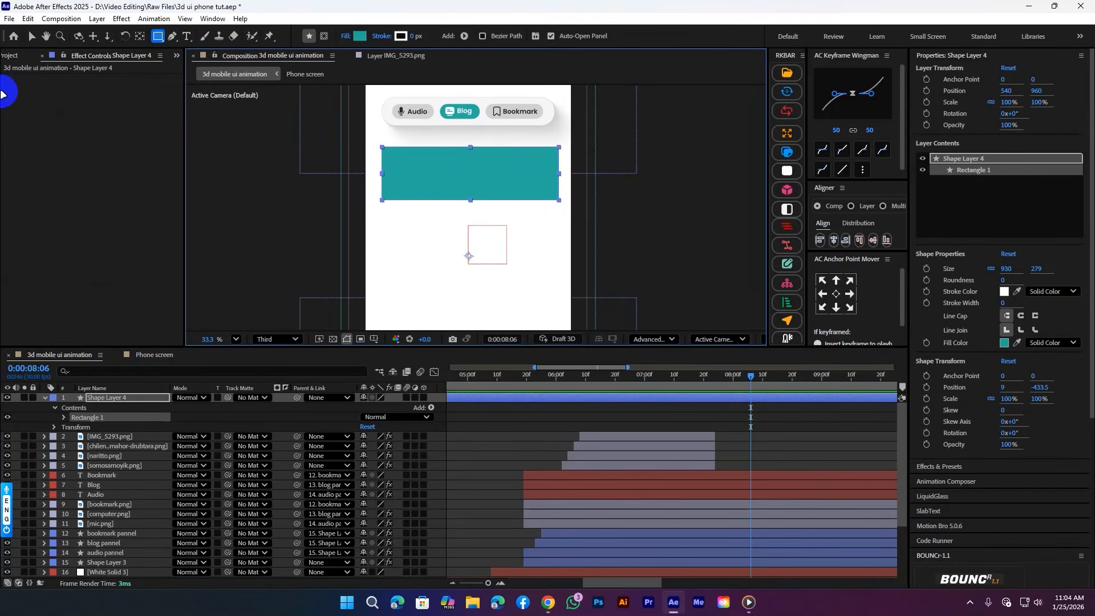
{"action": "left_click", "coordinate": [31, 36]}
{"action": "left_click", "coordinate": [837, 309]}
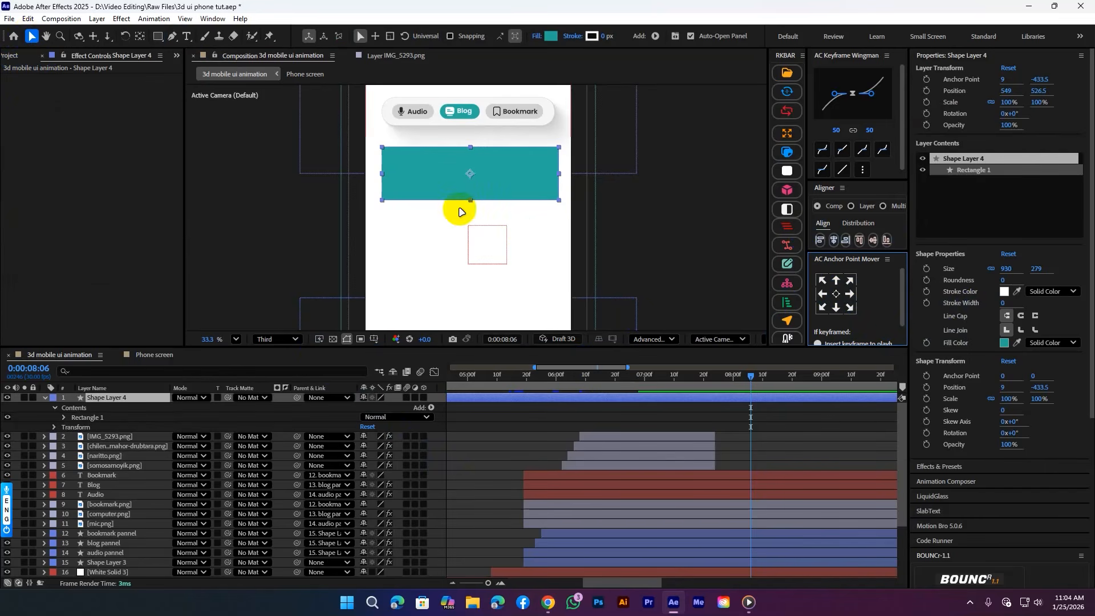
Step: Set the rectangle's corner roundness to 67 and change its fill to bright turquoise 00EFD8
{"action": "left_click", "coordinate": [1006, 282]}
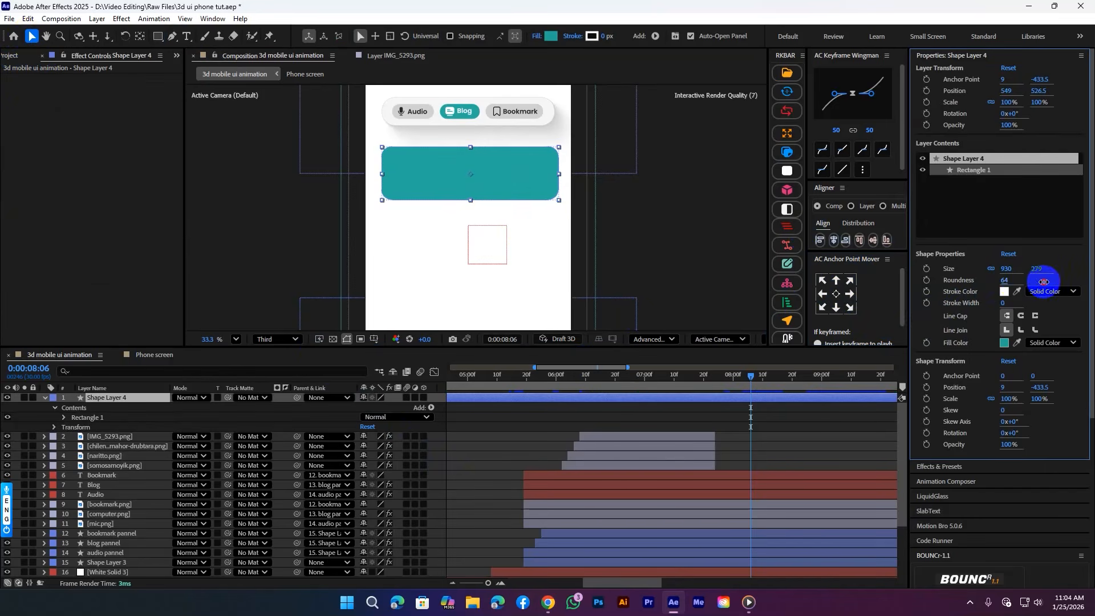
{"action": "left_click", "coordinate": [497, 447]}
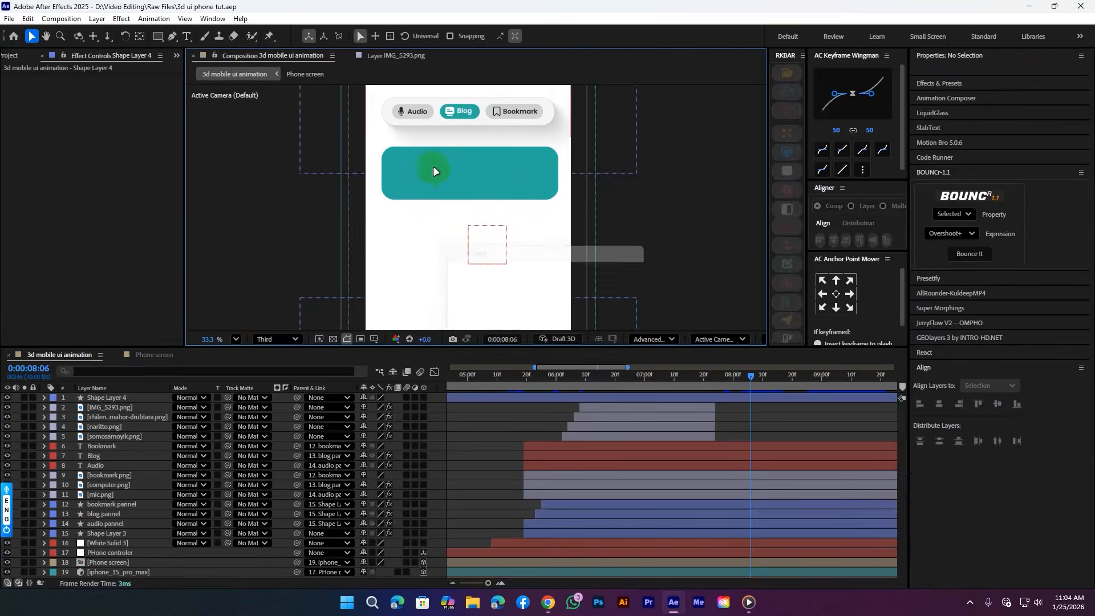
{"action": "left_click", "coordinate": [436, 171]}
{"action": "scroll", "coordinate": [447, 171], "scroll_direction": "down", "scroll_amount": 1}
{"action": "left_click", "coordinate": [552, 37]}
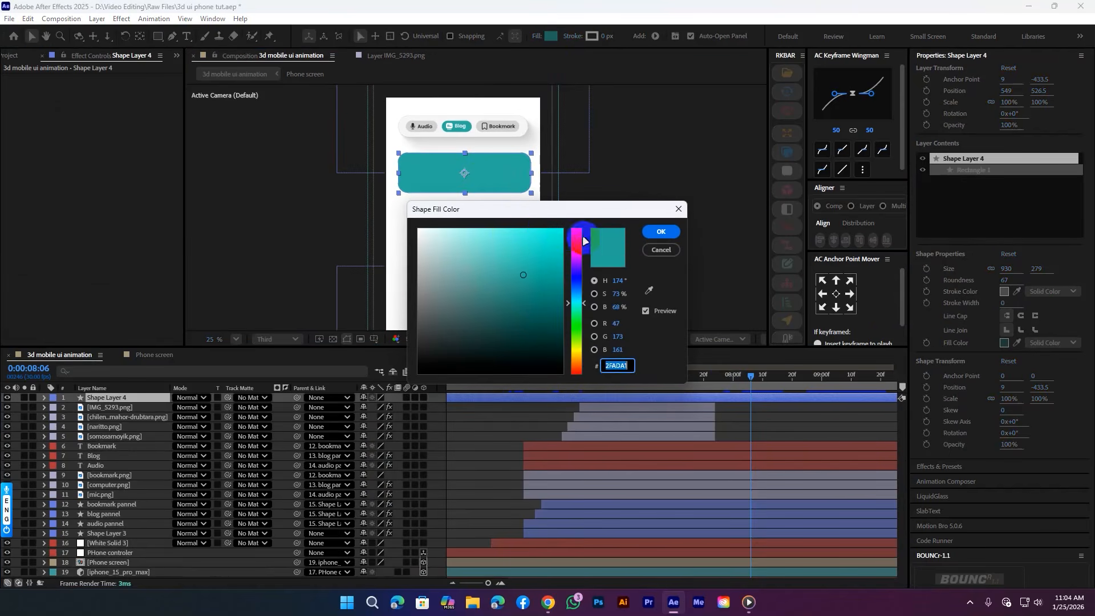
{"action": "mouse_move", "coordinate": [537, 231]}
{"action": "left_mouse_down"}
{"action": "mouse_move", "coordinate": [523, 215]}
{"action": "mouse_move", "coordinate": [559, 210]}
{"action": "mouse_move", "coordinate": [580, 237]}
{"action": "left_mouse_up"}
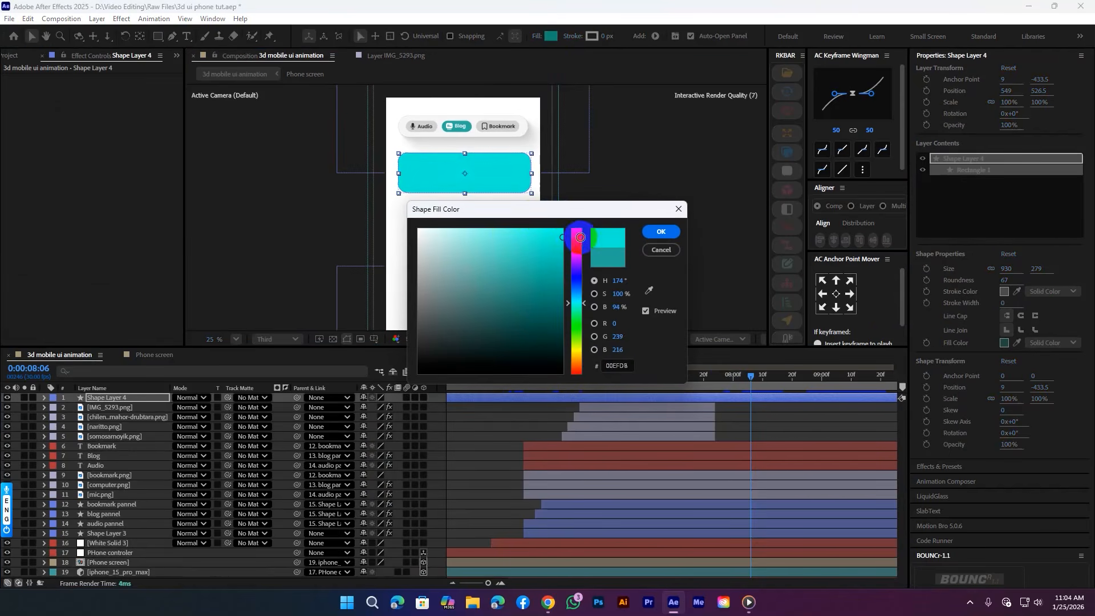
{"action": "left_click", "coordinate": [661, 230]}
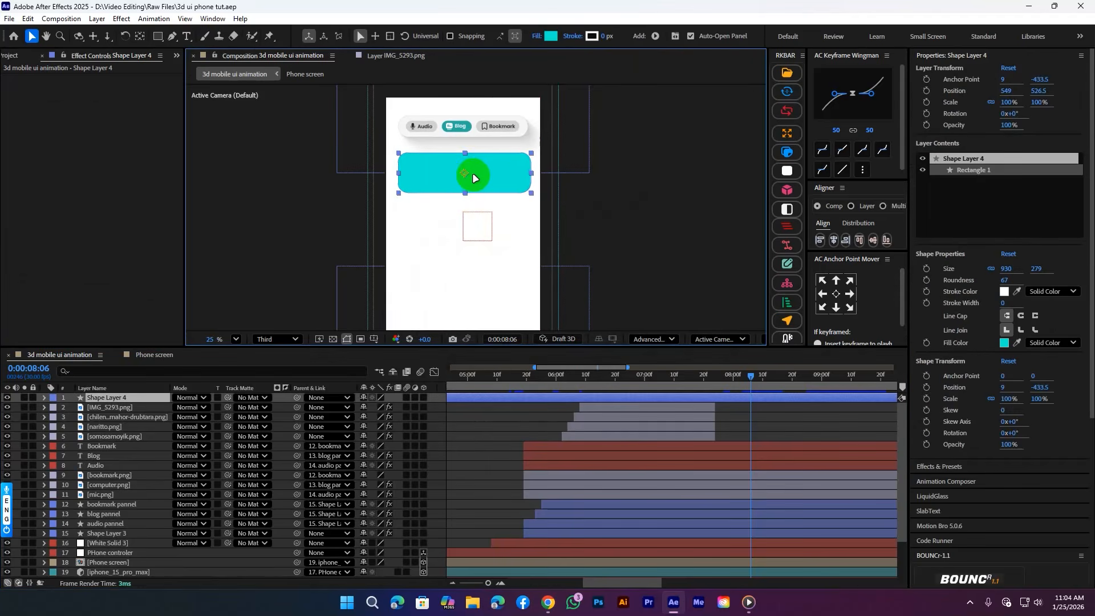
Step: Centre the turquoise card horizontally and duplicate it into an evenly spaced vertical stack of four cards
{"action": "left_click_drag", "start_coordinate": [463, 170], "coordinate": [467, 170]}
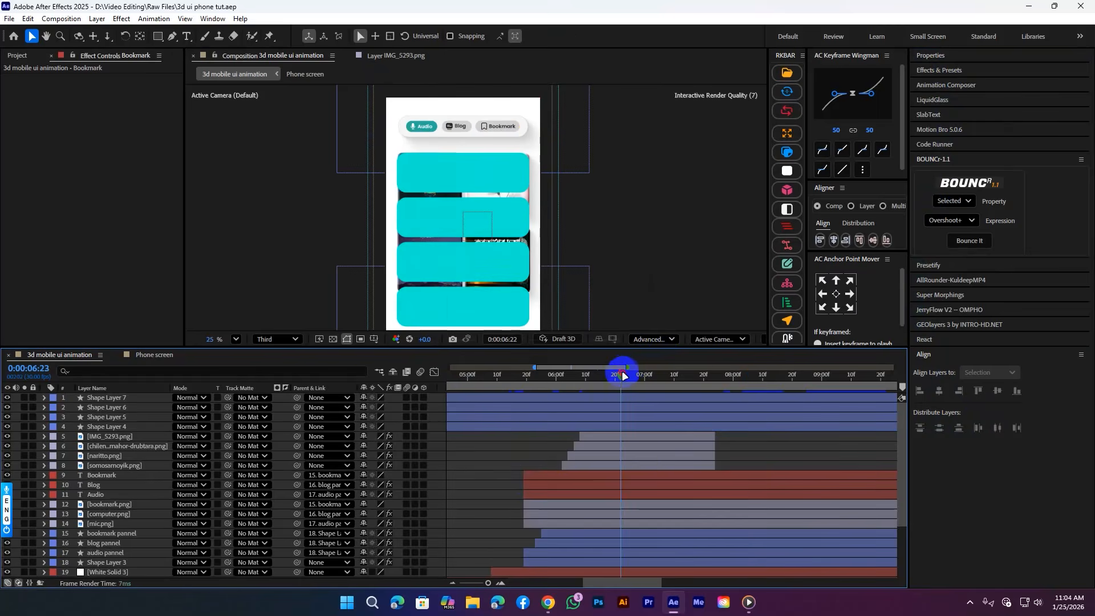
Step: Trim the uppermost turquoise card's layer so it starts at 0:00:07:21, as the audio cards finish shrinking
{"action": "left_click_drag", "start_coordinate": [645, 381], "coordinate": [702, 412]}
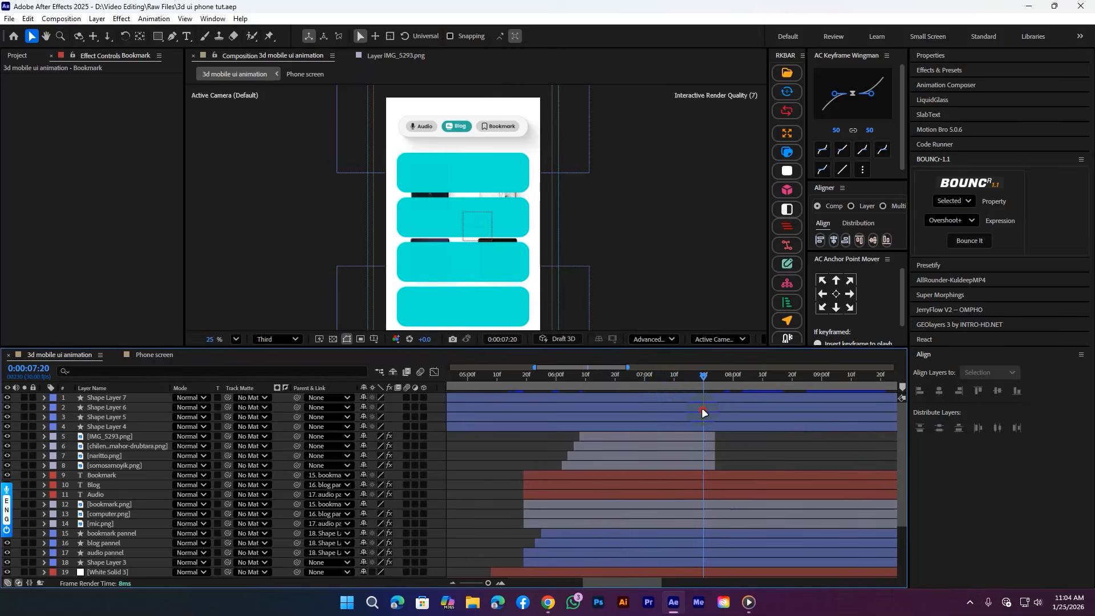
{"action": "left_click_drag", "start_coordinate": [707, 412], "coordinate": [704, 412]}
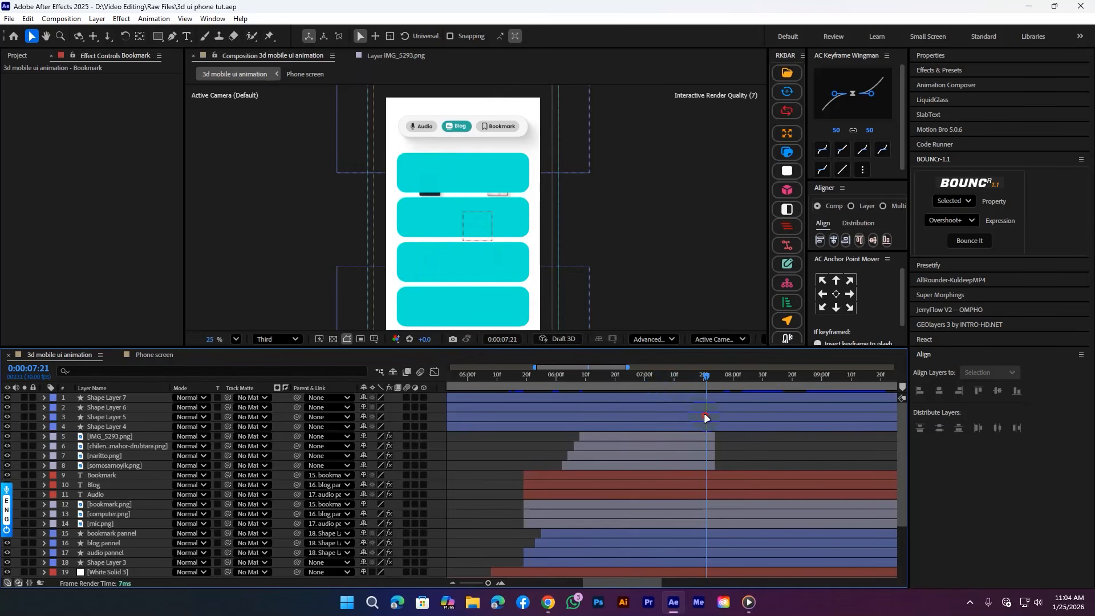
{"action": "left_click", "coordinate": [692, 401]}
{"action": "left_click", "coordinate": [452, 189]}
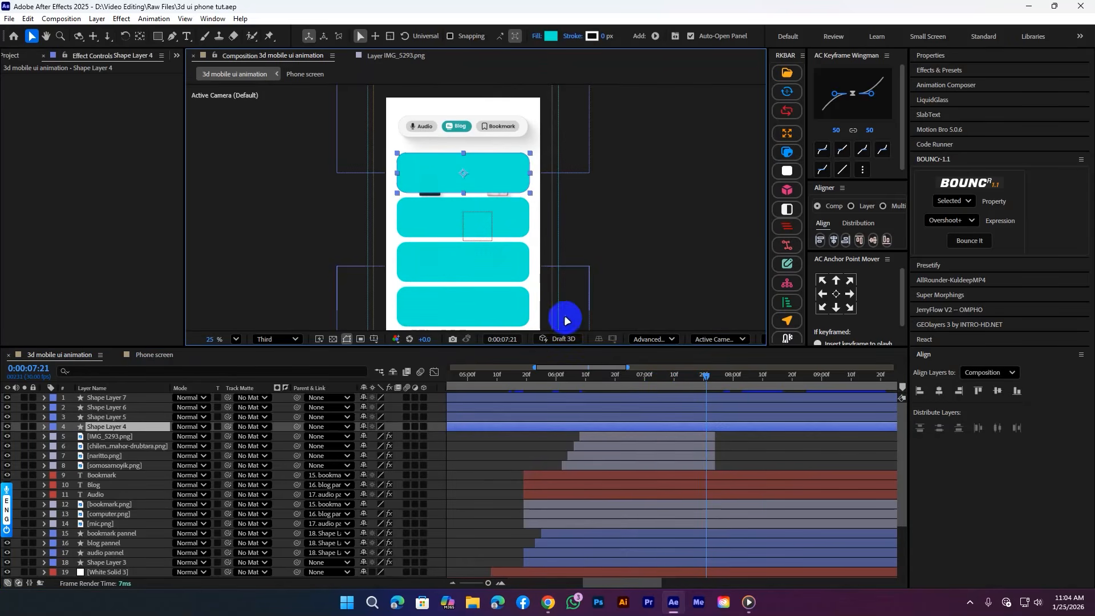
{"action": "scroll", "coordinate": [712, 485], "scroll_direction": "up", "scroll_amount": 2}
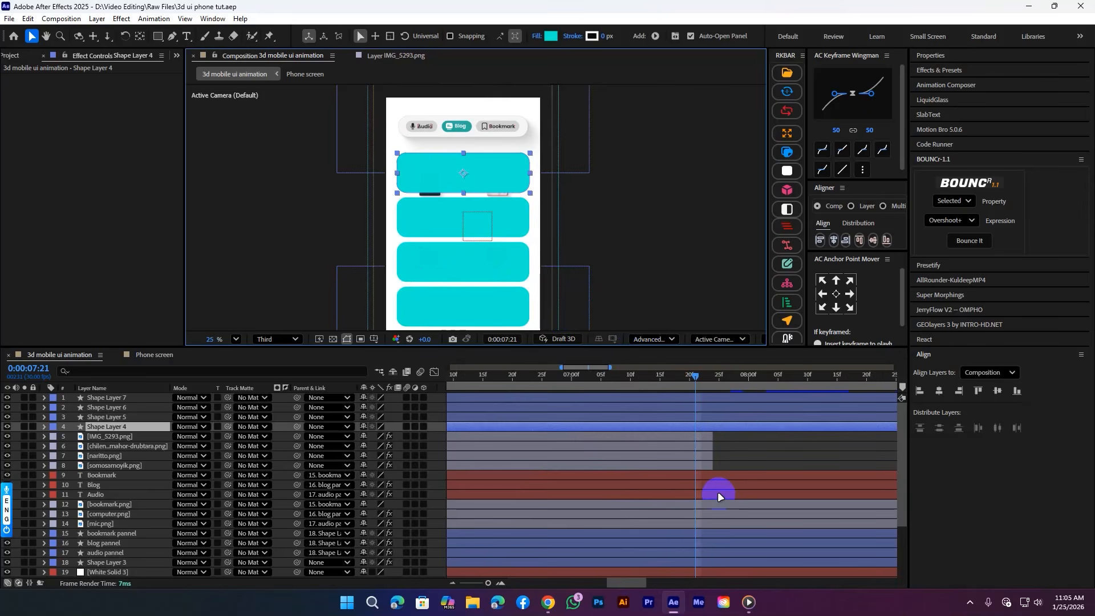
{"action": "key", "text": "alt+bracketleft"}
Step: Animate the uppermost card's Position and Opacity from Y 721.5 and 0% at 0:00:07:21 to its resting state at 0:00:07:24
{"action": "key", "text": "p"}
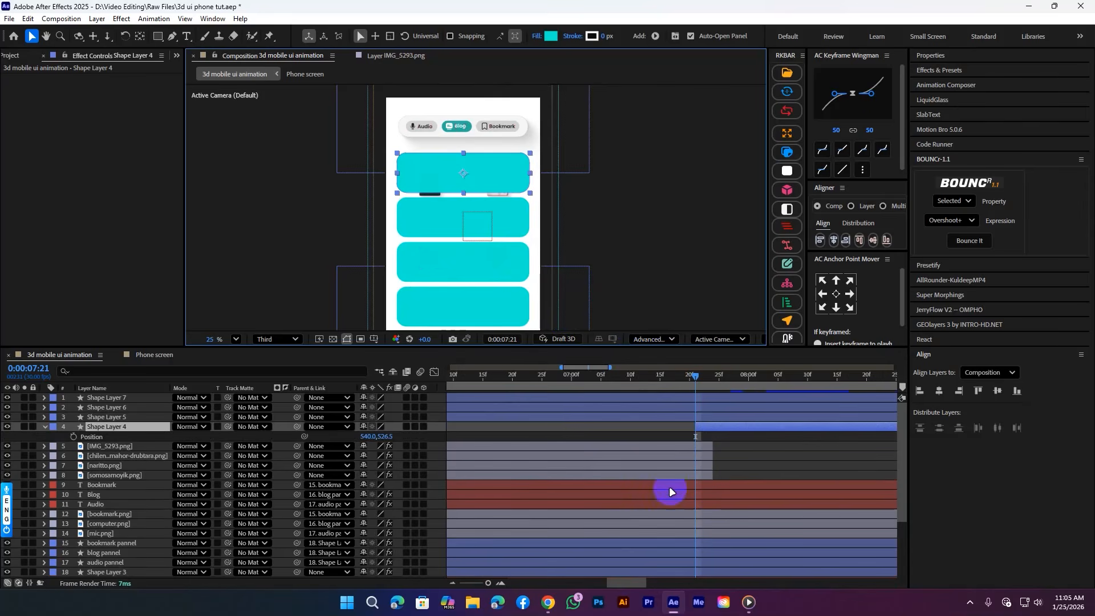
{"action": "key", "text": "shift+t"}
{"action": "left_click", "coordinate": [73, 436]}
{"action": "left_click", "coordinate": [73, 446]}
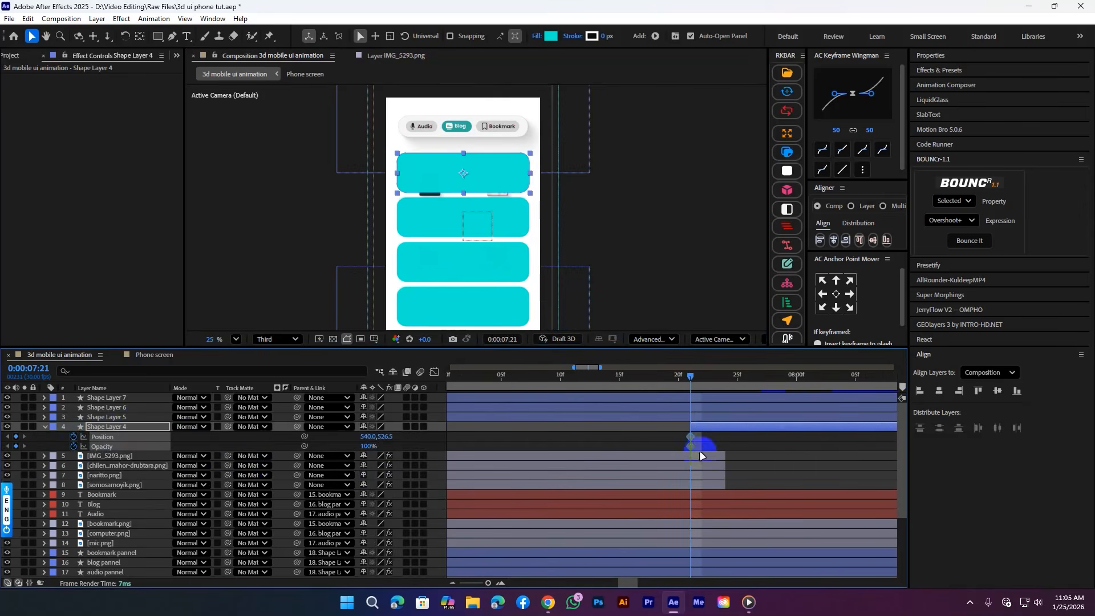
{"action": "left_click_drag", "start_coordinate": [712, 446], "coordinate": [724, 446]}
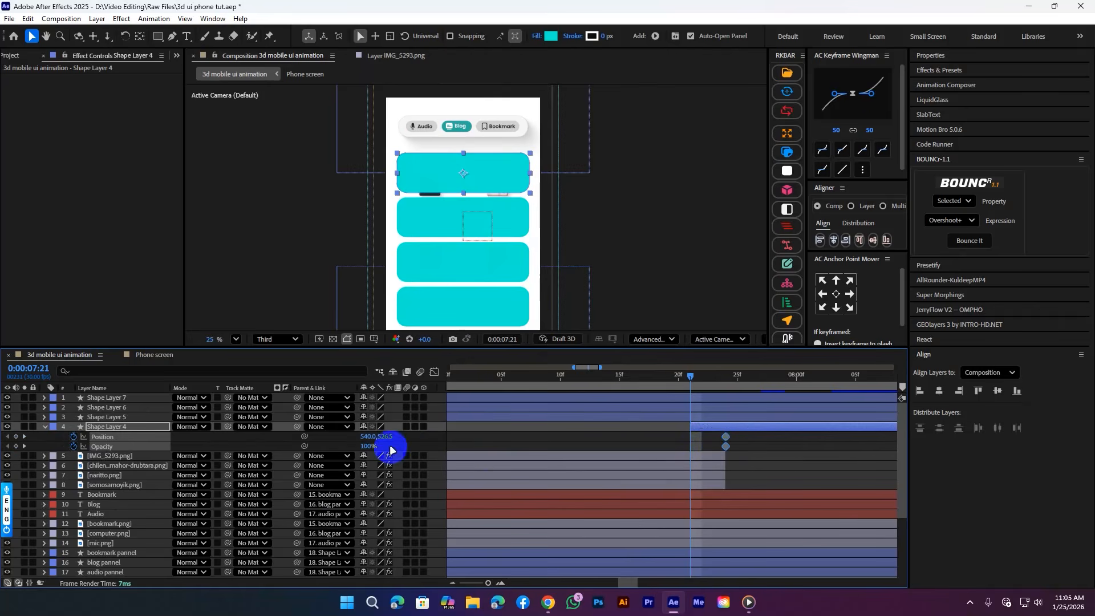
{"action": "left_click_drag", "start_coordinate": [390, 437], "coordinate": [450, 440]}
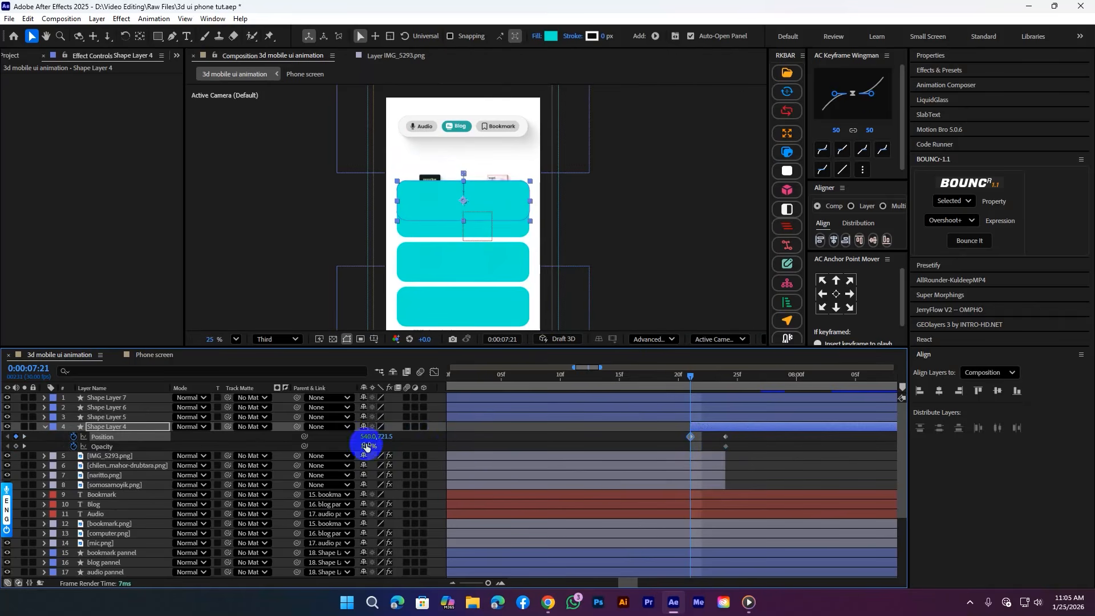
{"action": "left_click_drag", "start_coordinate": [367, 444], "coordinate": [267, 438]}
{"action": "left_click", "coordinate": [600, 443]}
Step: Apply the BOUNCr Overshoot+ expression to the uppermost card's Position keyframes and preview the entrance
{"action": "left_click_drag", "start_coordinate": [717, 458], "coordinate": [665, 437]}
{"action": "left_click", "coordinate": [967, 243]}
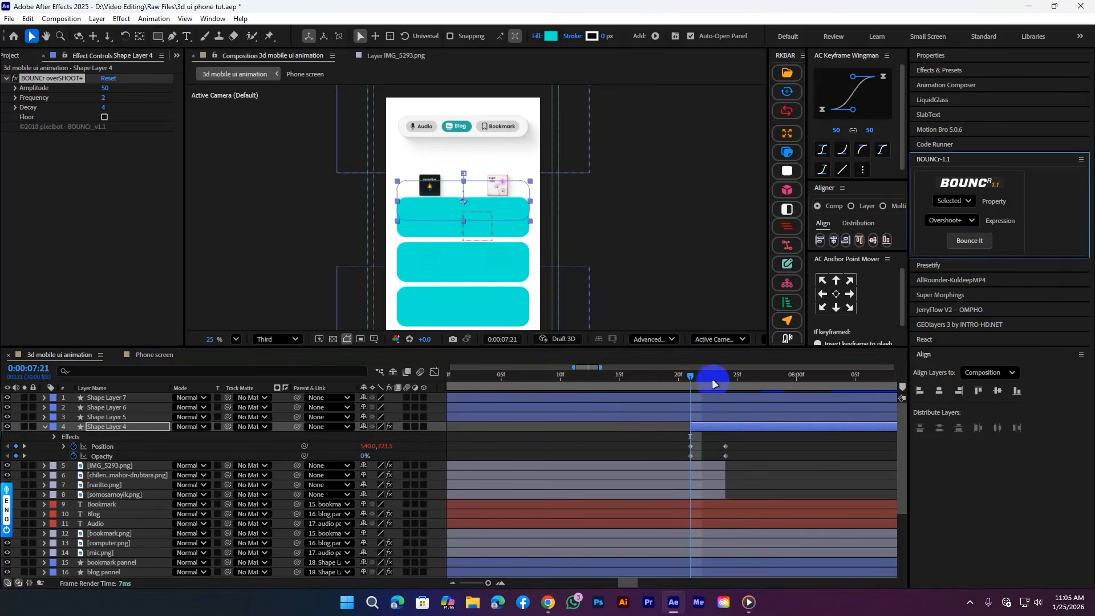
{"action": "left_click_drag", "start_coordinate": [714, 377], "coordinate": [679, 374]}
{"action": "key", "text": "space"}
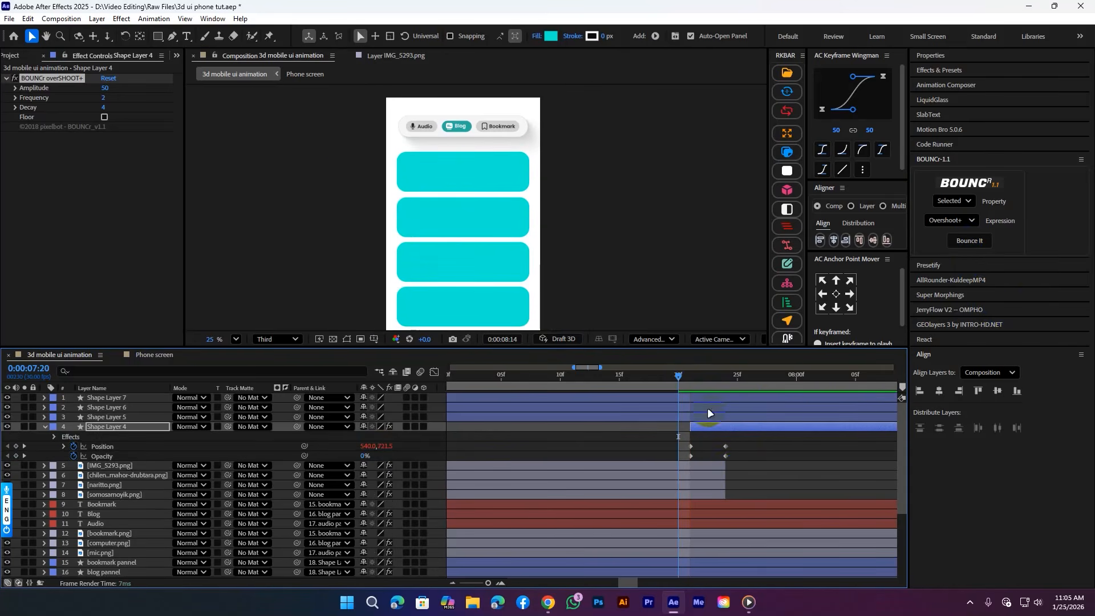
{"action": "key", "text": "space"}
{"action": "scroll", "coordinate": [577, 428], "scroll_direction": "down", "scroll_amount": 4}
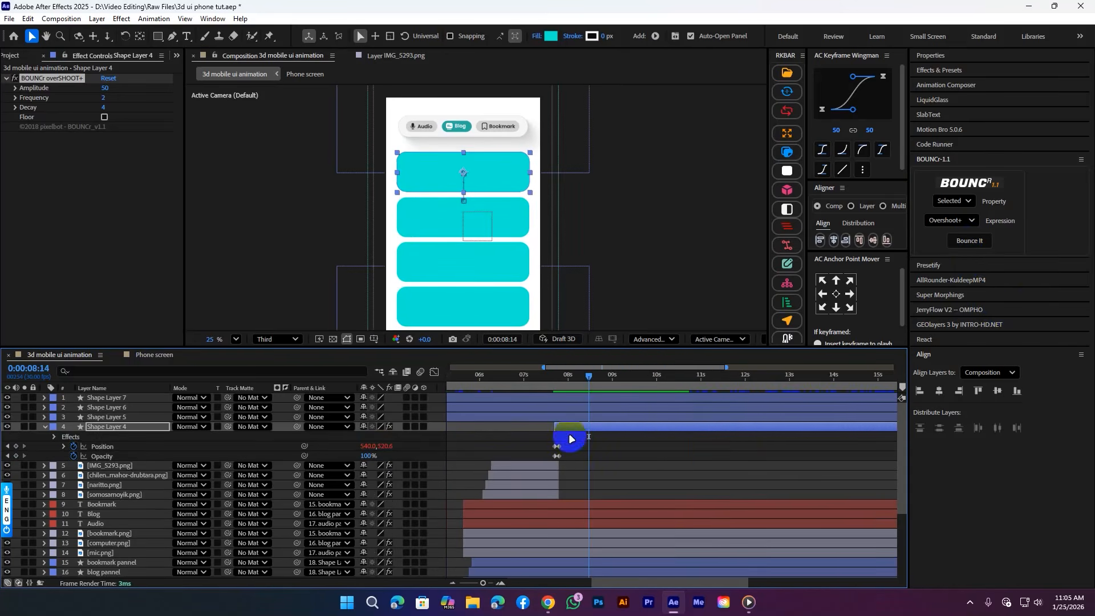
Step: Set the uppermost card's overshoot Amplitude to 25 and preview the softer bounce
{"action": "left_click", "coordinate": [105, 90]}
{"action": "left_click", "coordinate": [92, 181]}
{"action": "left_click_drag", "start_coordinate": [586, 376], "coordinate": [551, 375]}
{"action": "key", "text": "space"}
{"action": "key", "text": "space"}
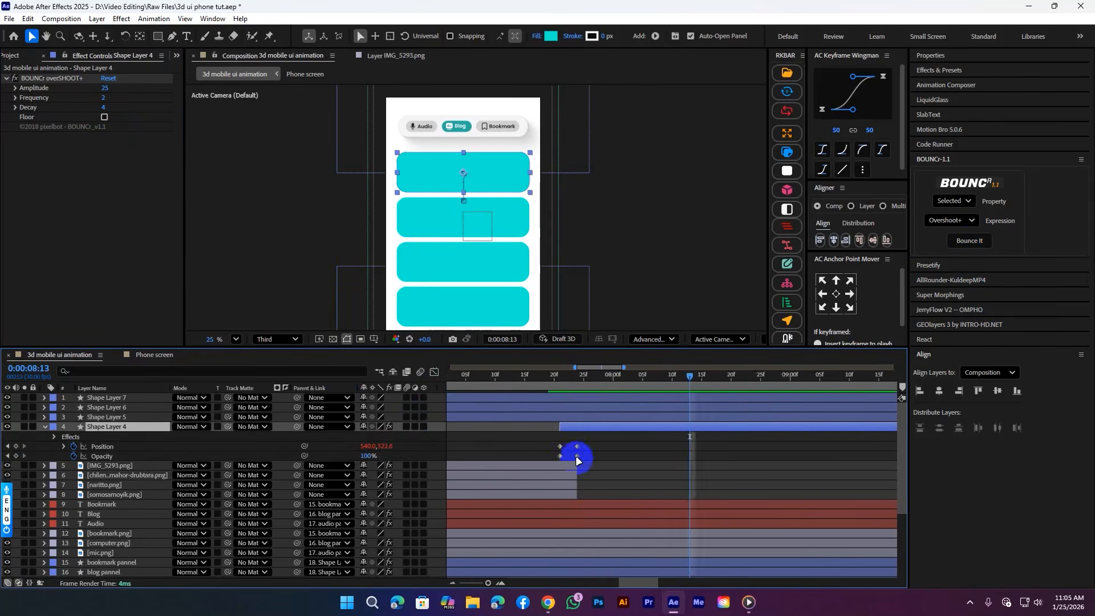
Step: Move the uppermost card's ending Position and Opacity keyframes to 0:00:07:25 and preview the slower entrance
{"action": "scroll", "coordinate": [576, 456], "scroll_direction": "up", "scroll_amount": 4}
{"action": "left_click", "coordinate": [586, 450]}
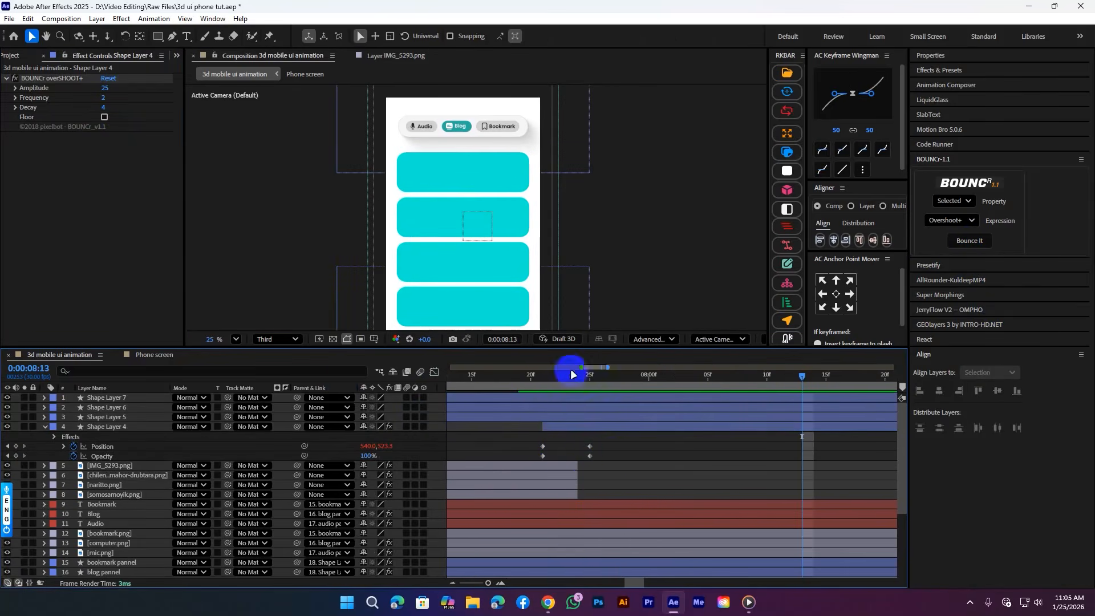
{"action": "left_click", "coordinate": [531, 384]}
{"action": "key", "text": "space"}
{"action": "key", "text": "space"}
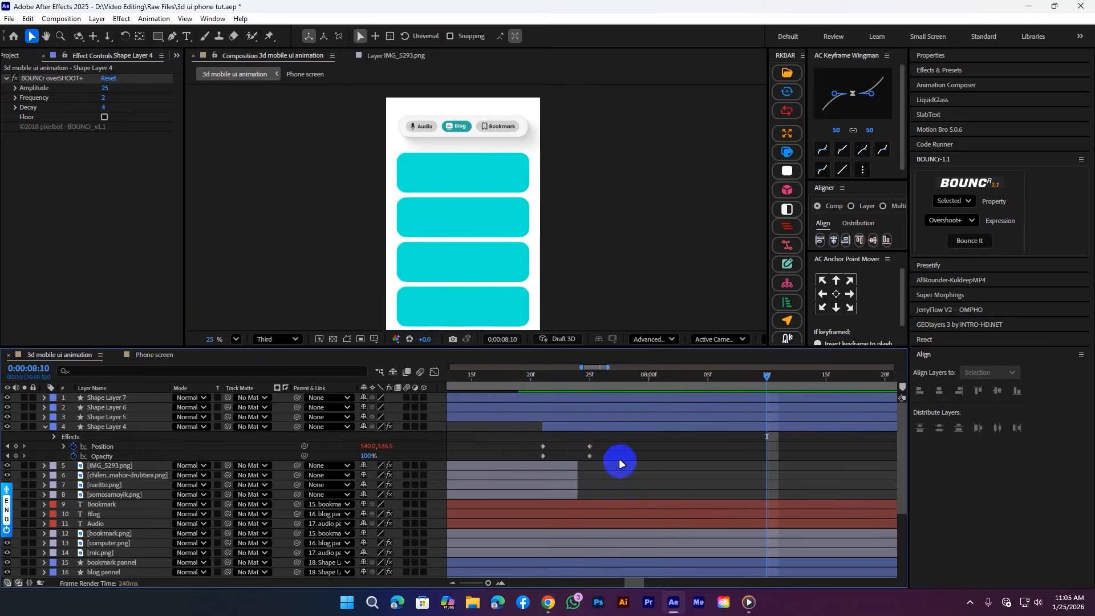
Step: Save the project, trim the other three turquoise cards to start at 0:00:07:21, and show their Position and Opacity
{"action": "key", "text": "ctrl+s"}
{"action": "key", "text": "p"}
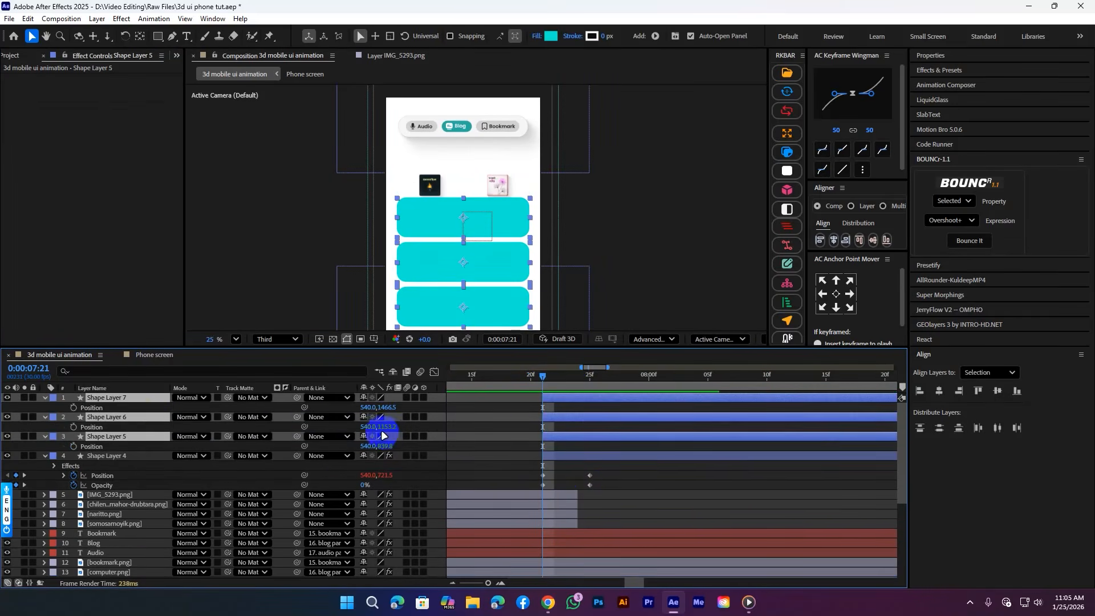
{"action": "key", "text": "shift+t"}
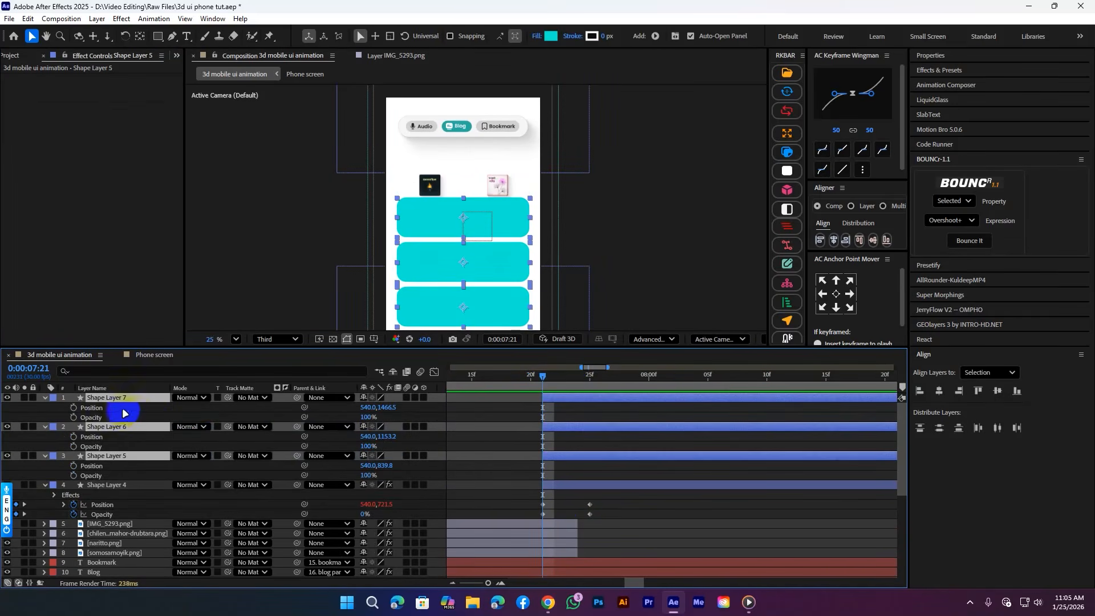
Step: Keyframe the three lower cards from Y positions 1701.5, 1388.2 and 1074.8 with 0% Opacity at 0:00:07:21 to their original state at 0:00:07:25
{"action": "left_click_drag", "start_coordinate": [73, 407], "coordinate": [74, 476]}
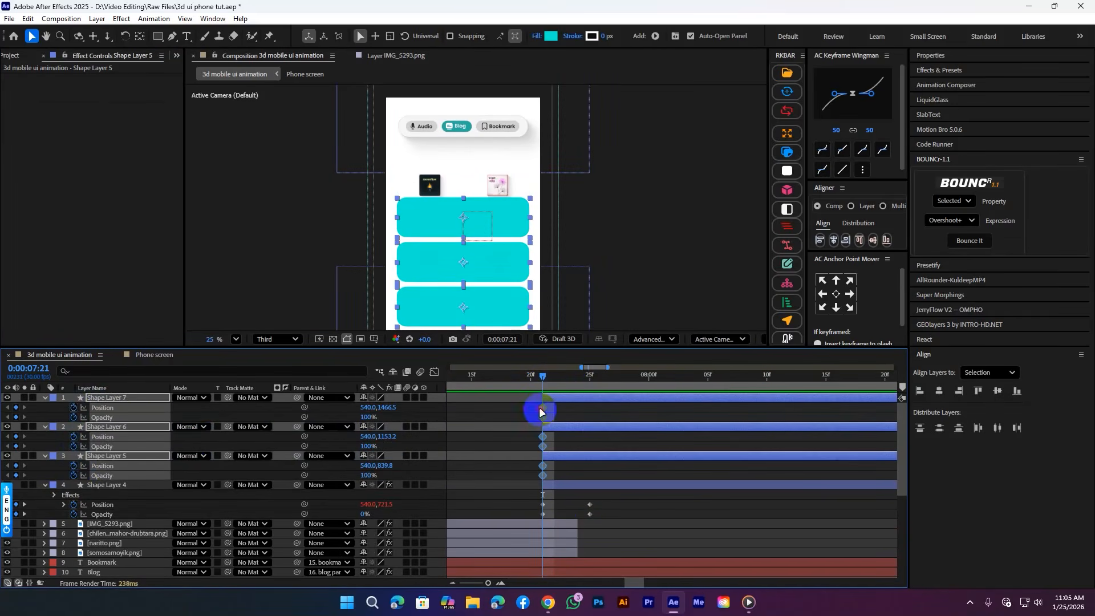
{"action": "left_click_drag", "start_coordinate": [542, 412], "coordinate": [594, 429]}
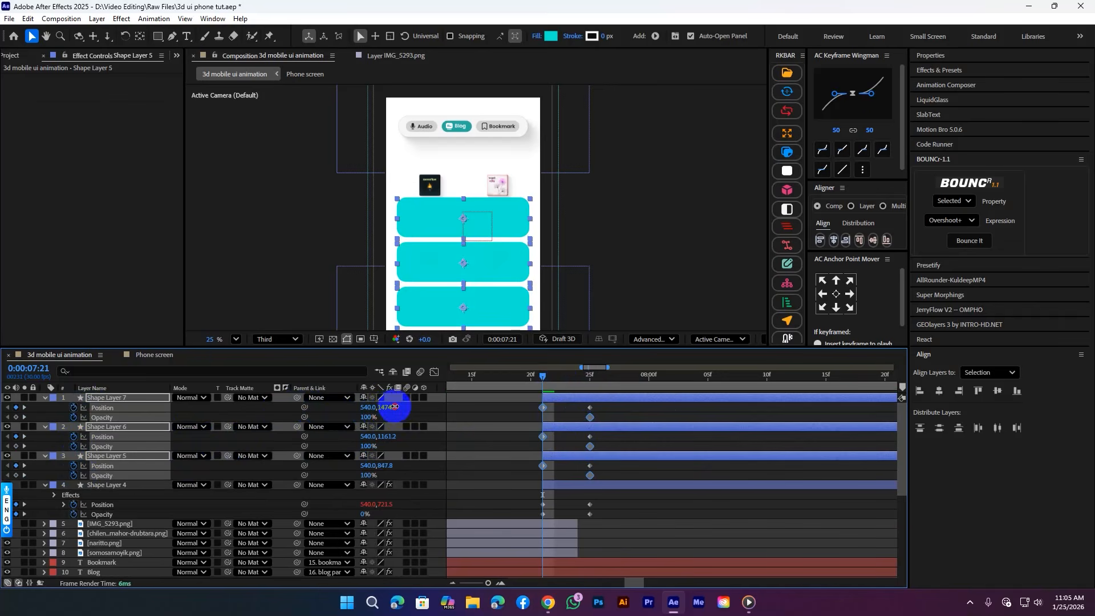
{"action": "left_click_drag", "start_coordinate": [395, 407], "coordinate": [518, 408]}
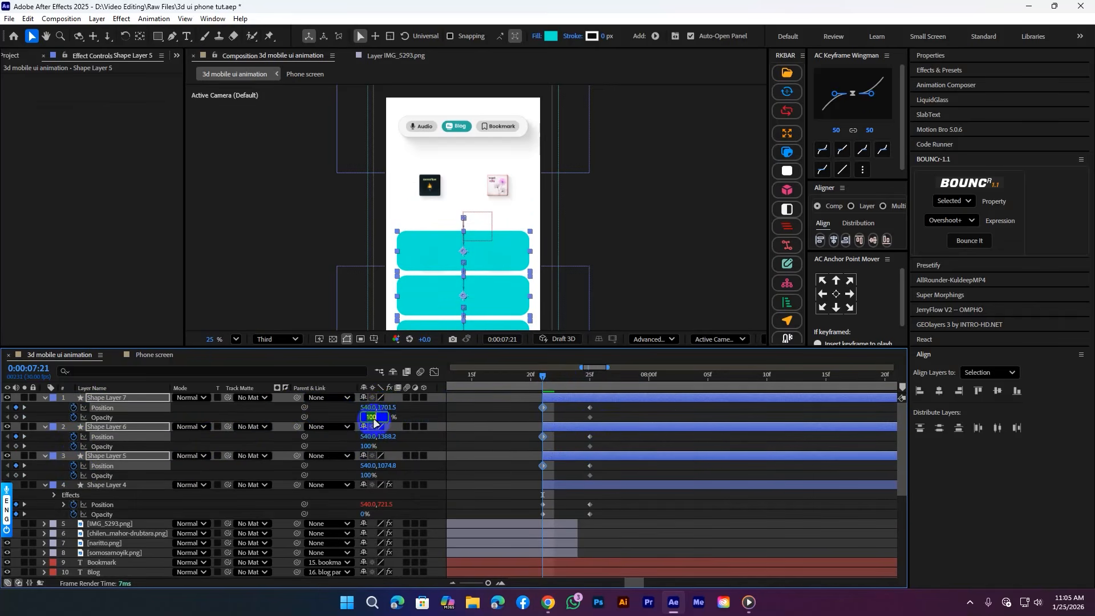
{"action": "type", "text": "0"}
{"action": "key", "text": "Return"}
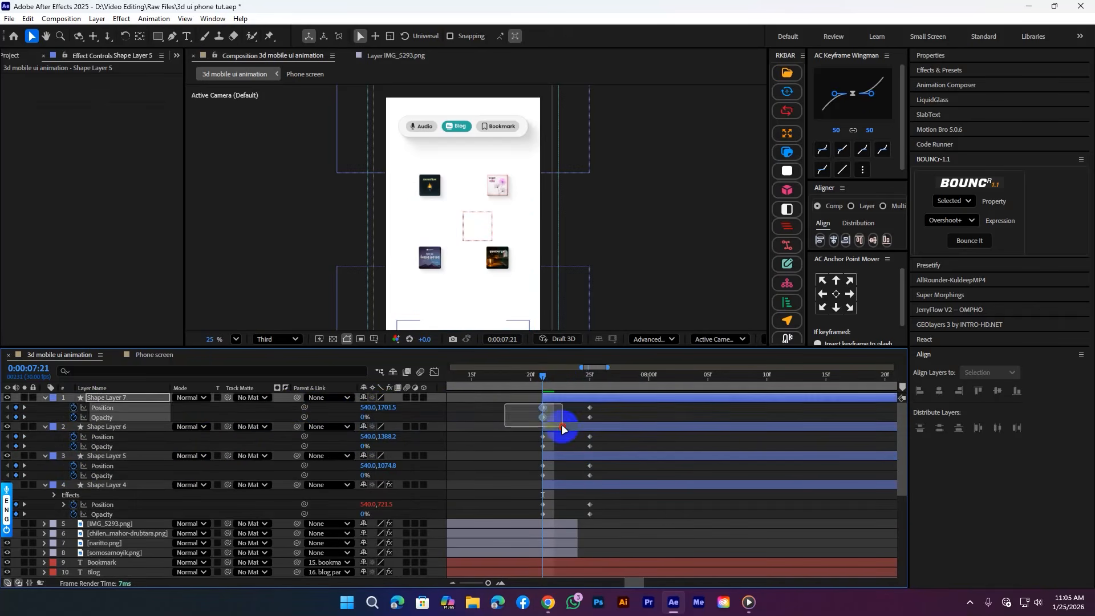
Step: Try to apply the BOUNCr Overshoot+ expression to the Position keyframes of the three lower cards together
{"action": "left_click", "coordinate": [262, 415]}
{"action": "left_click", "coordinate": [137, 408]}
{"action": "left_click", "coordinate": [122, 436], "text": "ctrl"}
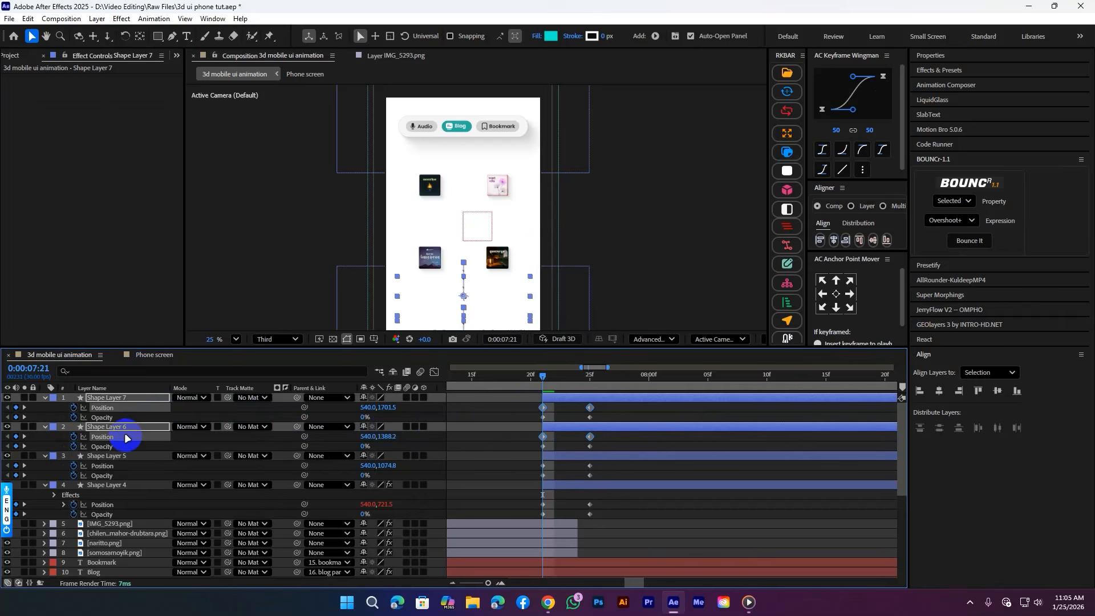
{"action": "left_click", "coordinate": [104, 466], "text": "ctrl"}
{"action": "left_click", "coordinate": [970, 240]}
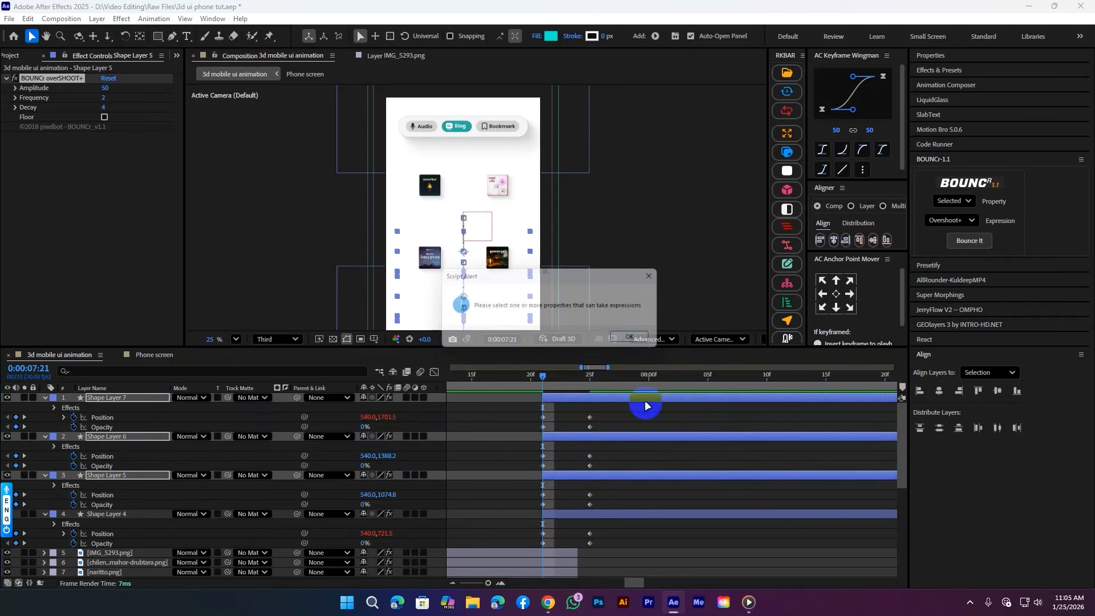
{"action": "left_click", "coordinate": [643, 338]}
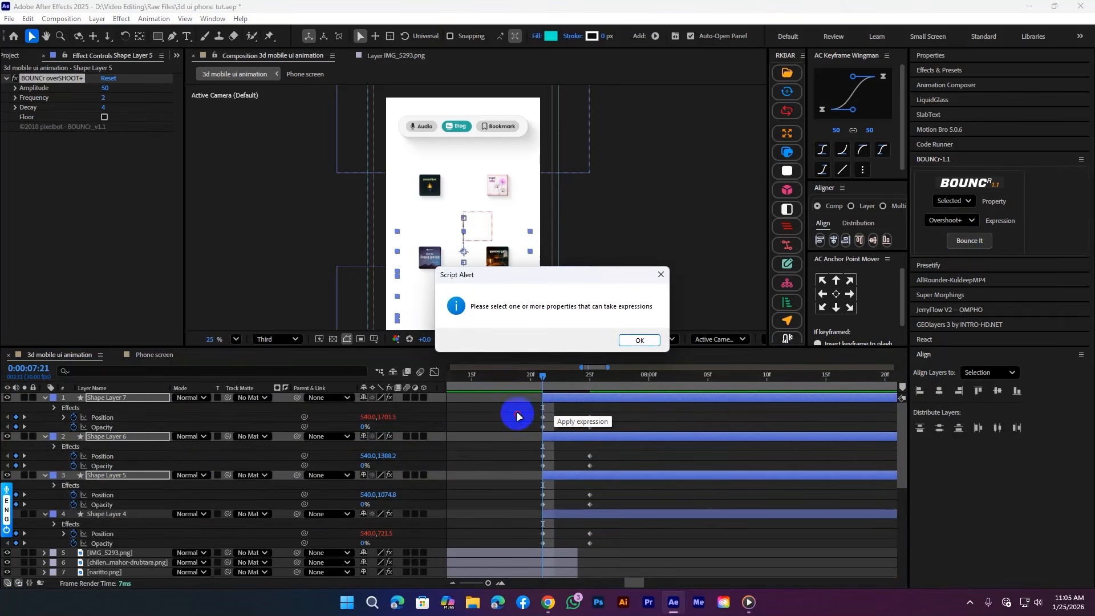
{"action": "left_click", "coordinate": [640, 340]}
Step: Apply BOUNCr Overshoot+ individually to the Position keyframes of Shape Layer 6 and Shape Layer 5, and preview the cards' entrance
{"action": "left_click", "coordinate": [318, 472]}
{"action": "left_click", "coordinate": [122, 456]}
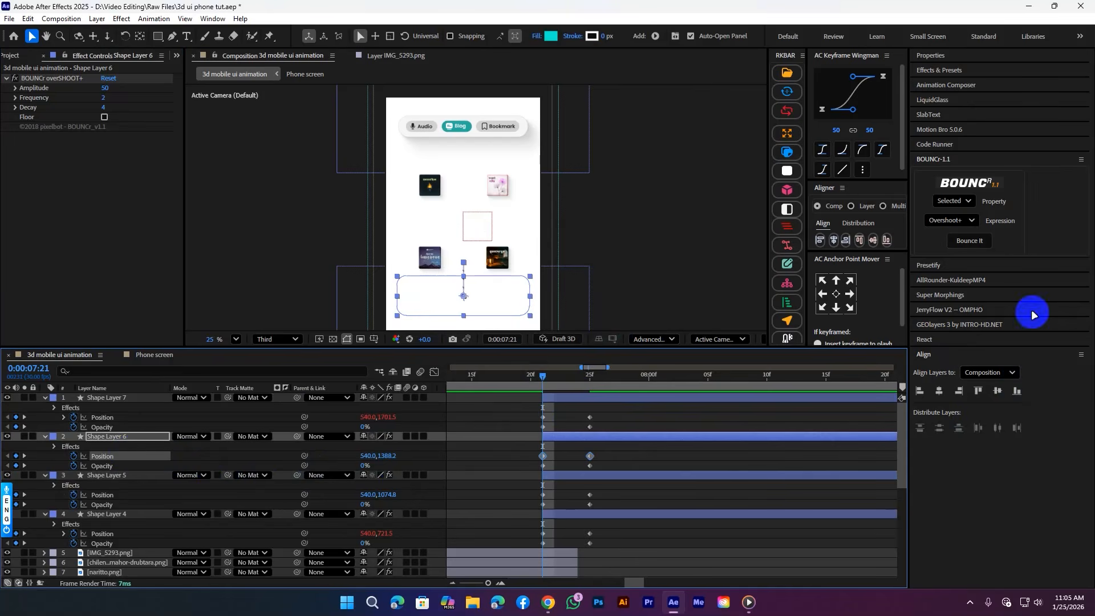
{"action": "left_click", "coordinate": [130, 496]}
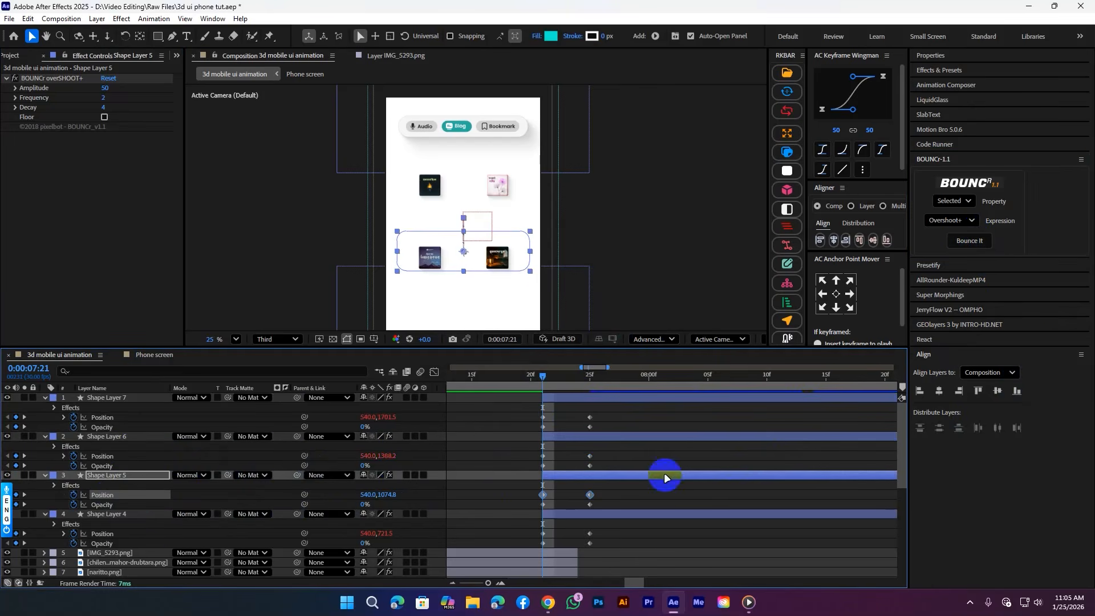
{"action": "left_click", "coordinate": [497, 447]}
{"action": "left_click", "coordinate": [531, 377]}
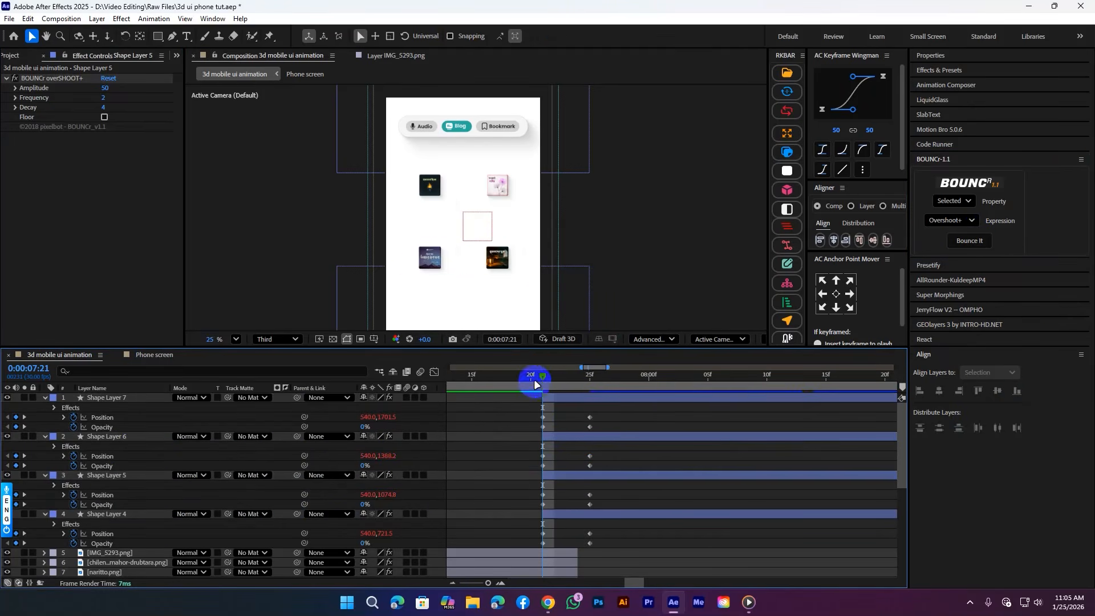
{"action": "key", "text": "space"}
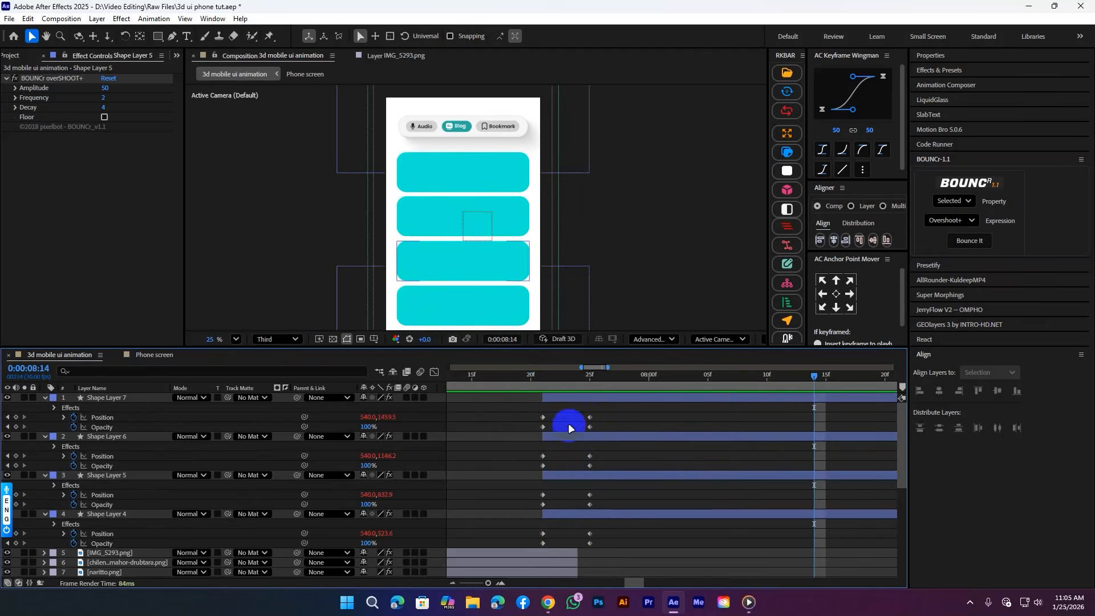
Step: Collapse the properties of the four turquoise card layers and save the project
{"action": "left_click", "coordinate": [574, 398]}
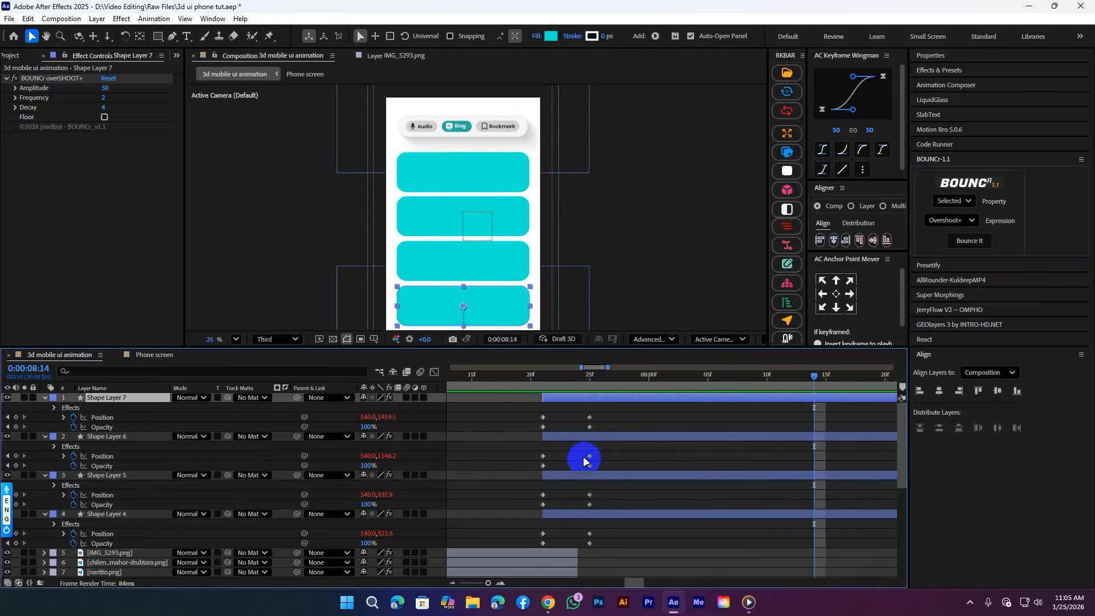
{"action": "left_click", "coordinate": [535, 448]}
{"action": "key", "text": "u"}
{"action": "key", "text": "ctrl+s"}
Step: Stagger the cards by starting Shape Layer 5 at 0:00:07:22, Shape Layer 6 at 0:00:07:23 and Shape Layer 7 at 0:00:07:24, and save
{"action": "left_click", "coordinate": [551, 407]}
{"action": "left_click", "coordinate": [547, 416]}
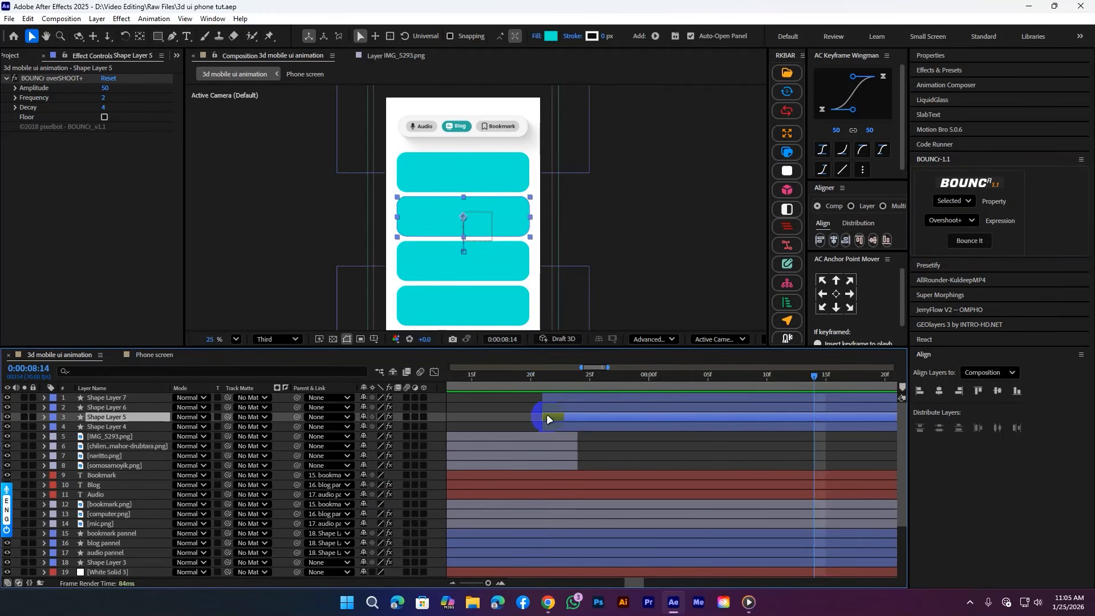
{"action": "scroll", "coordinate": [547, 419], "scroll_direction": "up", "scroll_amount": 2}
{"action": "left_click", "coordinate": [505, 384]}
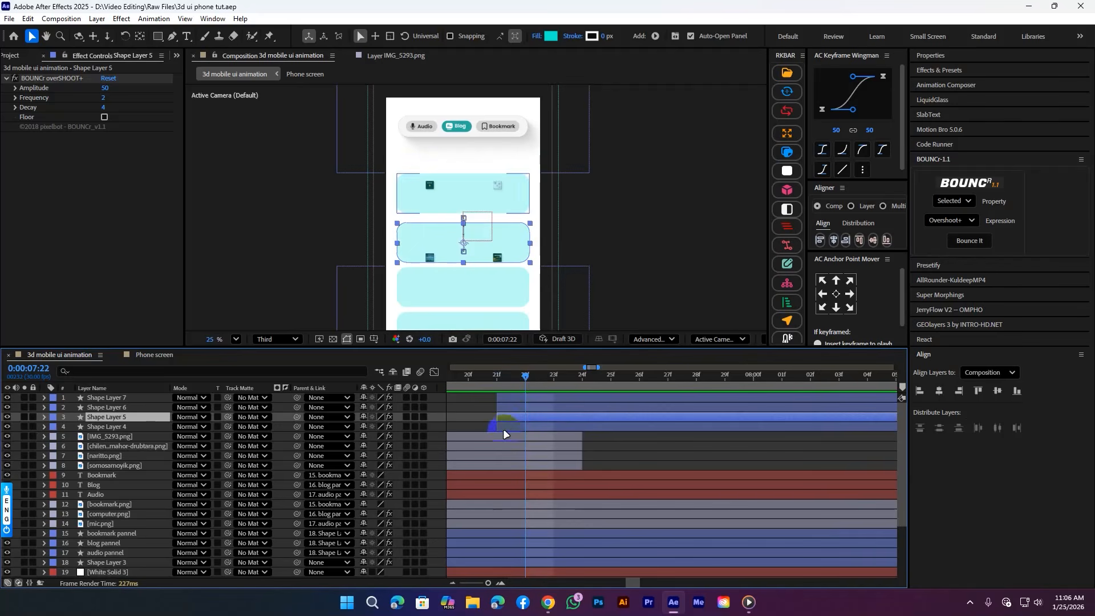
{"action": "left_click", "coordinate": [540, 405]}
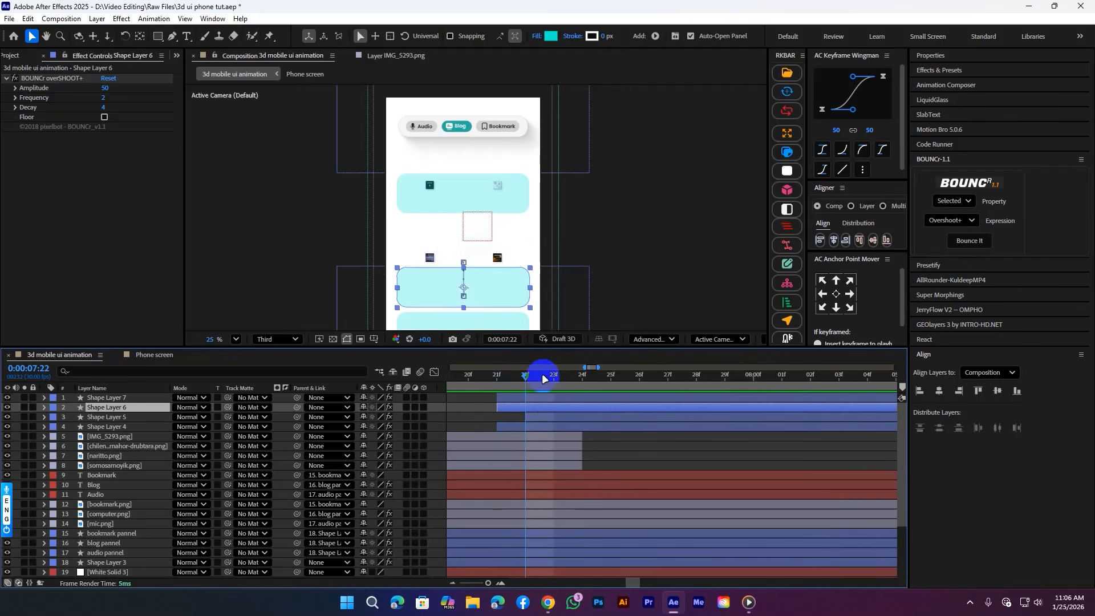
{"action": "left_click", "coordinate": [543, 375]}
{"action": "key", "text": "["}
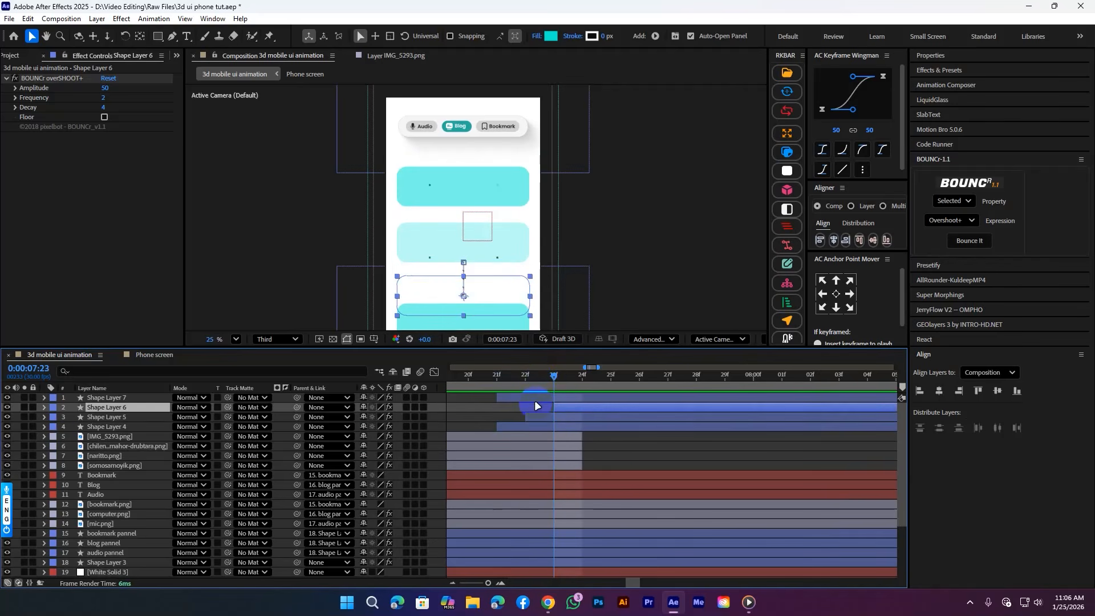
{"action": "left_click", "coordinate": [569, 379]}
{"action": "left_click", "coordinate": [575, 397]}
{"action": "key", "text": "["}
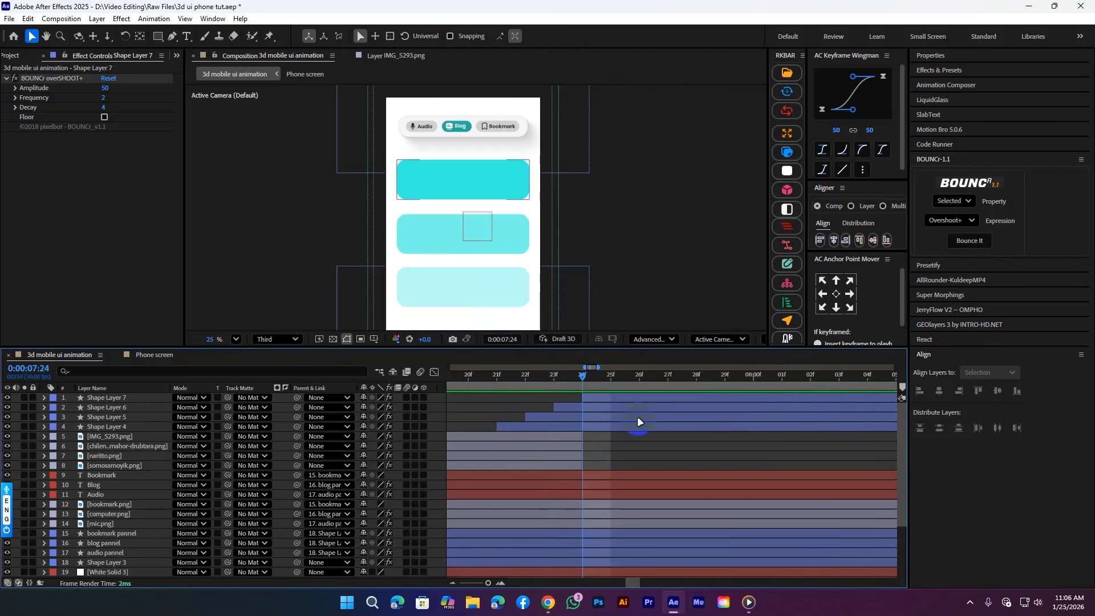
{"action": "key", "text": "ctrl+s"}
Step: Preview the staggered card entrance from 0:00:07:20, just before the audio cards shrink away
{"action": "scroll", "coordinate": [611, 424], "scroll_direction": "down", "scroll_amount": 3}
{"action": "left_click", "coordinate": [593, 376]}
{"action": "key", "text": "space"}
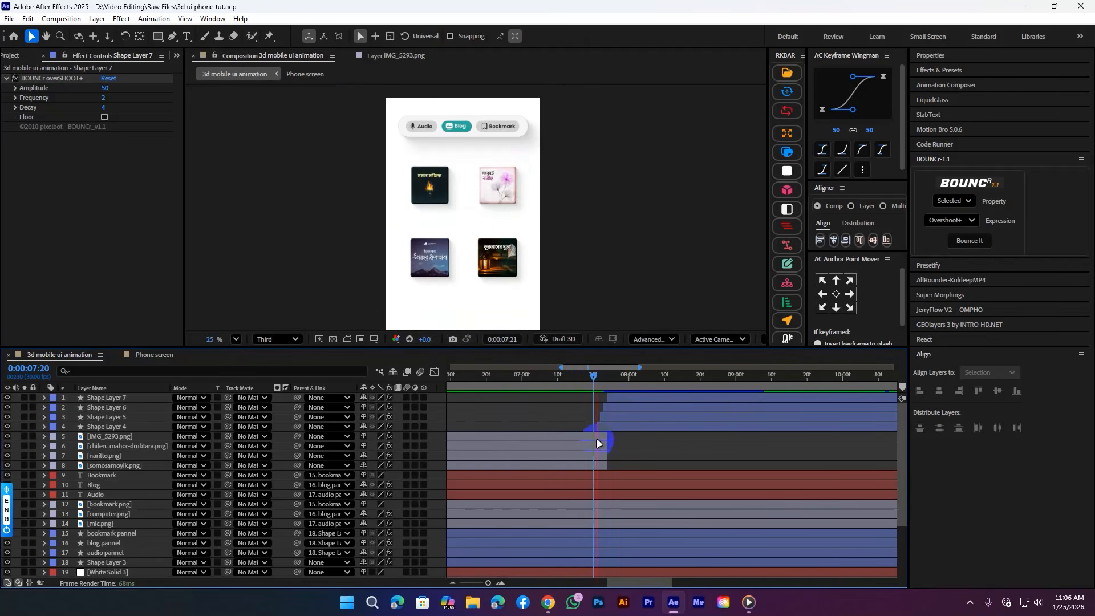
{"action": "key", "text": "space"}
{"action": "scroll", "coordinate": [512, 270], "scroll_direction": "down", "scroll_amount": 2}
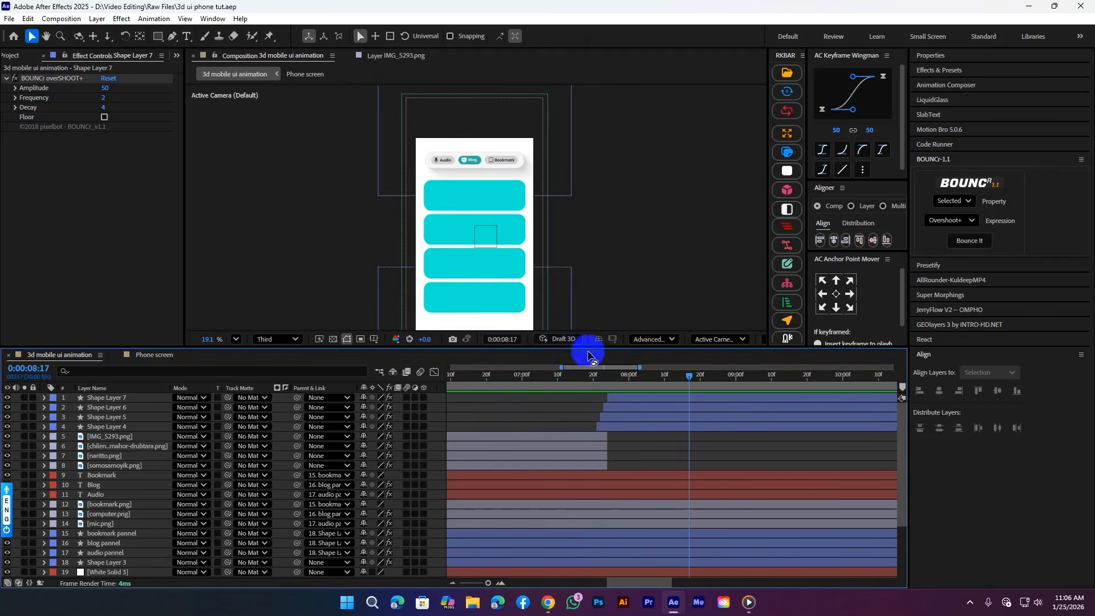
Step: Preview the animation from 0:00:05:05, from the phone's splash screen through the blog cards' entrance
{"action": "left_click", "coordinate": [522, 381]}
{"action": "scroll", "coordinate": [551, 398], "scroll_direction": "down", "scroll_amount": 4}
{"action": "left_click_drag", "start_coordinate": [561, 378], "coordinate": [531, 398]}
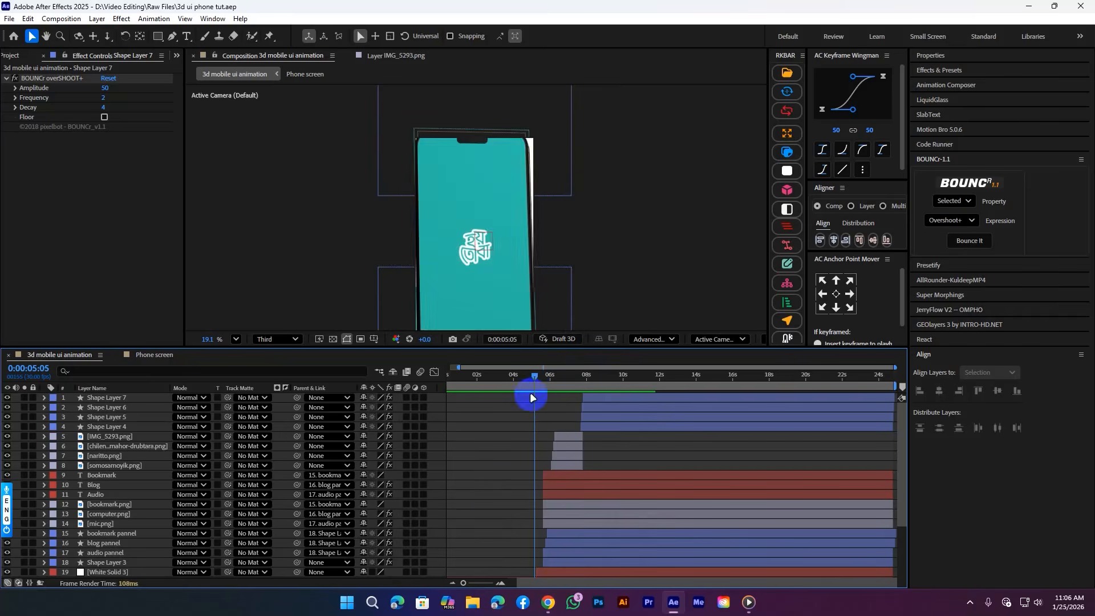
{"action": "key", "text": "space"}
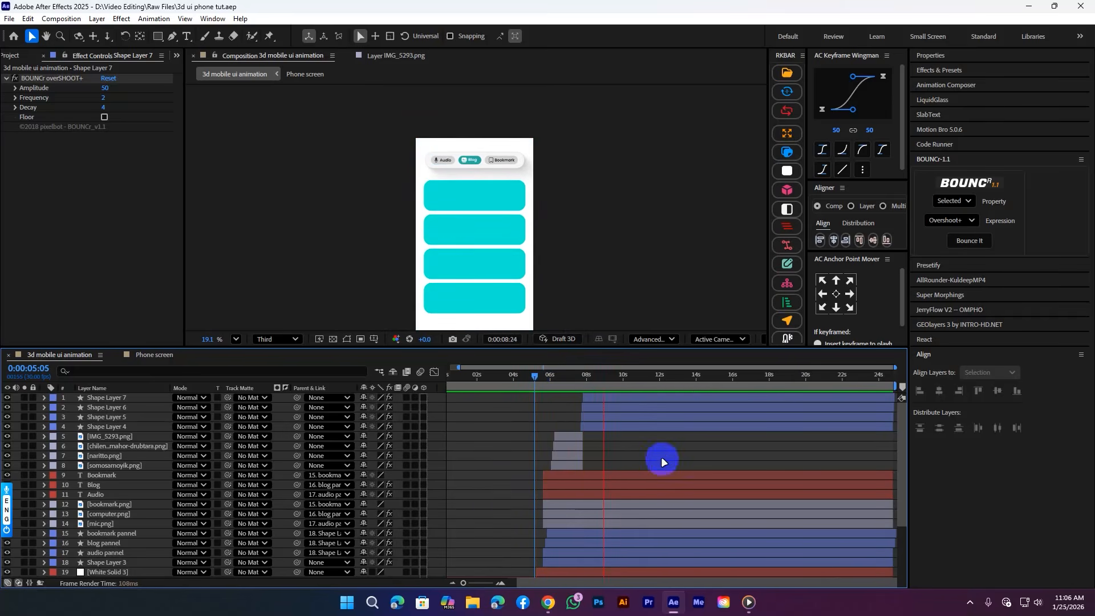
{"action": "key", "text": "space"}
Step: Play the whole animation from the start of the composition through the blog cards' entrance
{"action": "scroll", "coordinate": [505, 452], "scroll_direction": "down", "scroll_amount": 3}
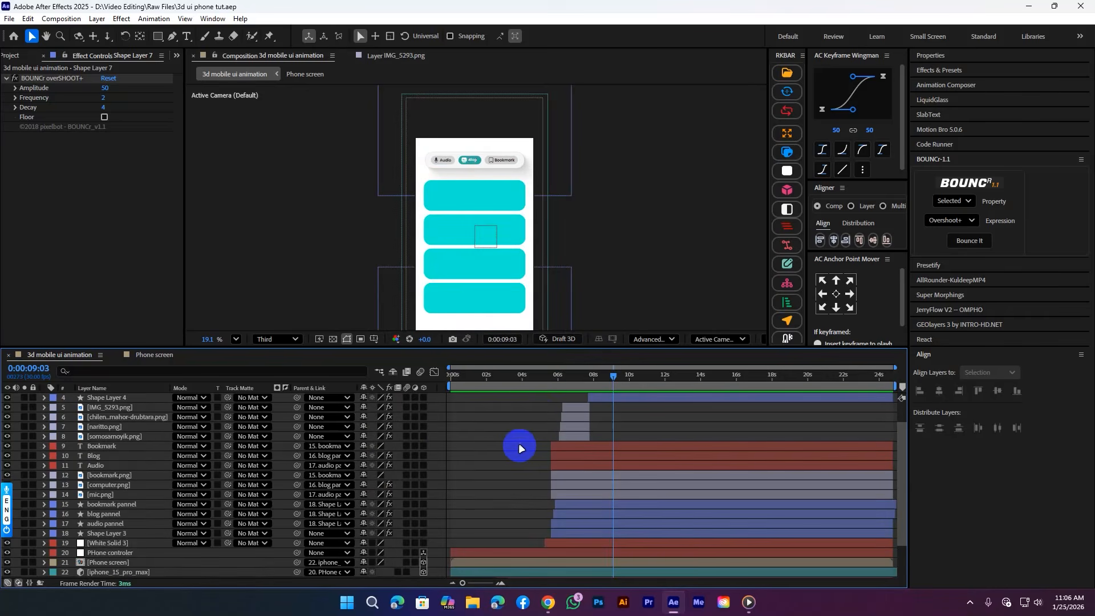
{"action": "left_click_drag", "start_coordinate": [523, 374], "coordinate": [355, 362]}
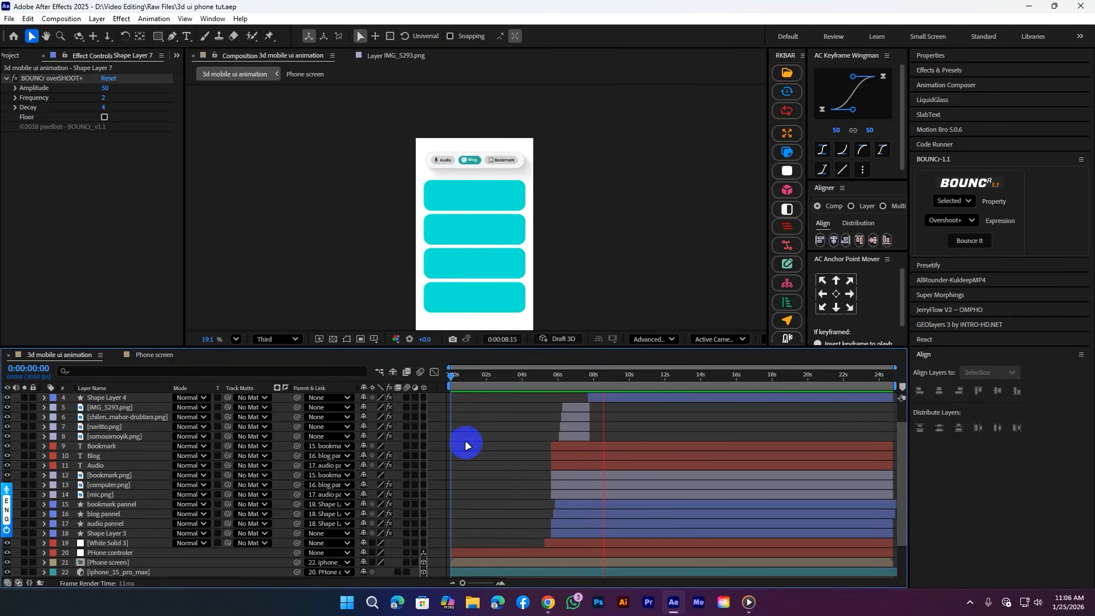
{"action": "key", "text": "space"}
{"action": "scroll", "coordinate": [452, 435], "scroll_direction": "up", "scroll_amount": 1}
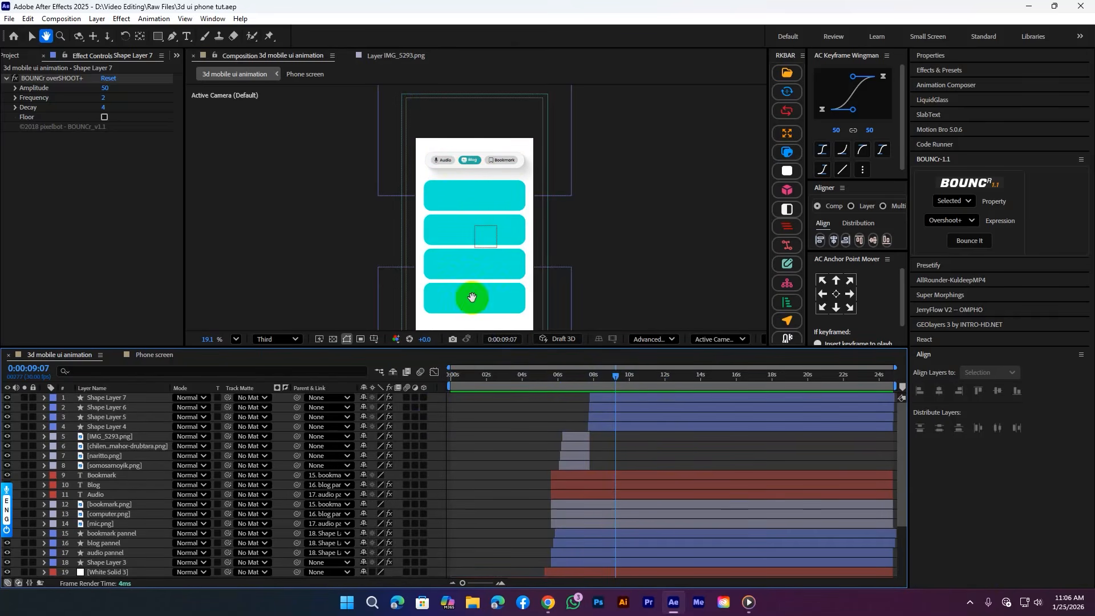
Step: End the work area at 0:00:09:07 and preview the animation from the beginning
{"action": "key", "text": "n"}
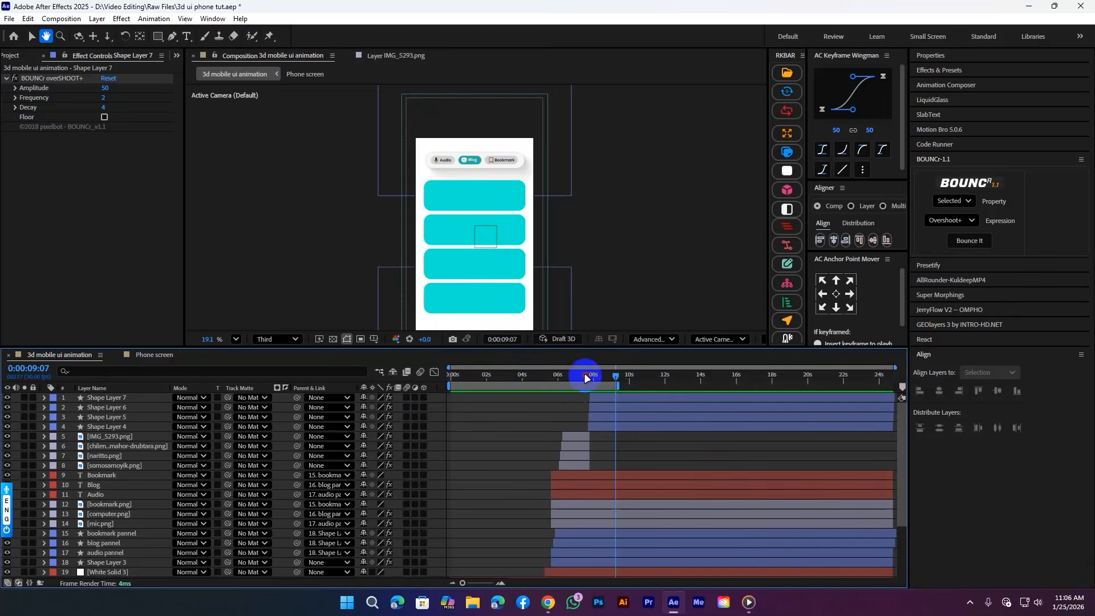
{"action": "left_click_drag", "start_coordinate": [587, 378], "coordinate": [455, 391]}
{"action": "key", "text": "space"}
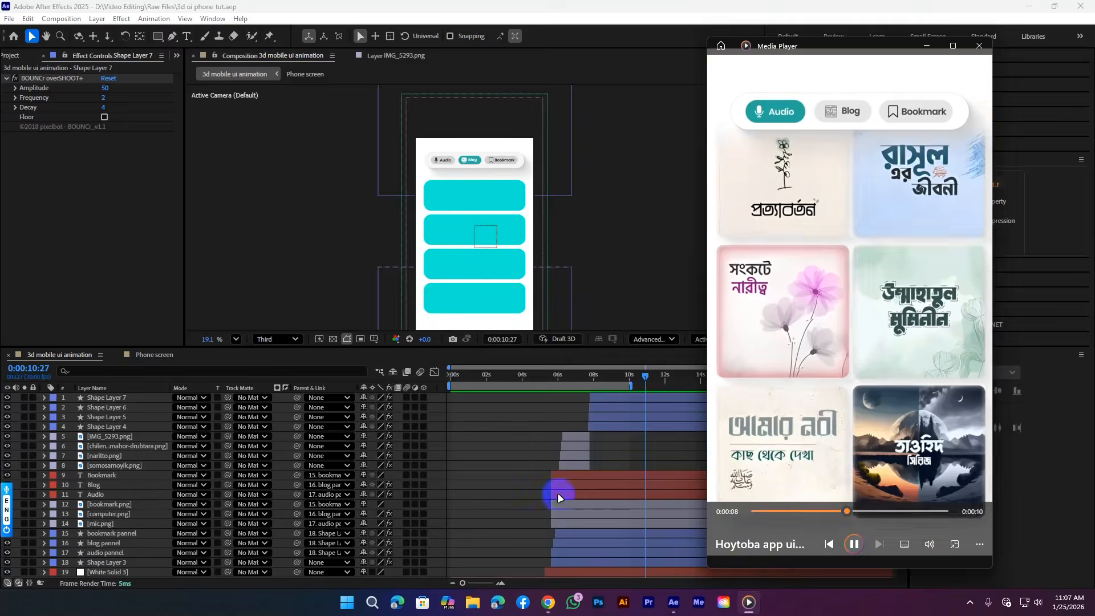
Step: Review the finished Hoytoba app reference video in Media Player and return to the After Effects composition
{"action": "left_click", "coordinate": [558, 495]}
{"action": "left_click", "coordinate": [509, 461]}
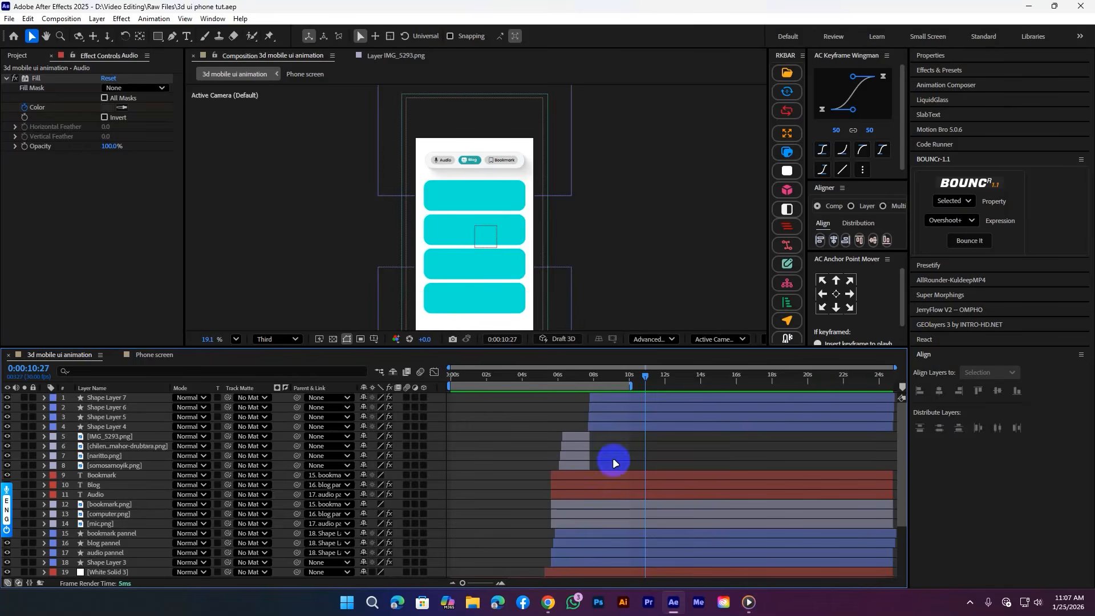
{"action": "left_click", "coordinate": [749, 602]}
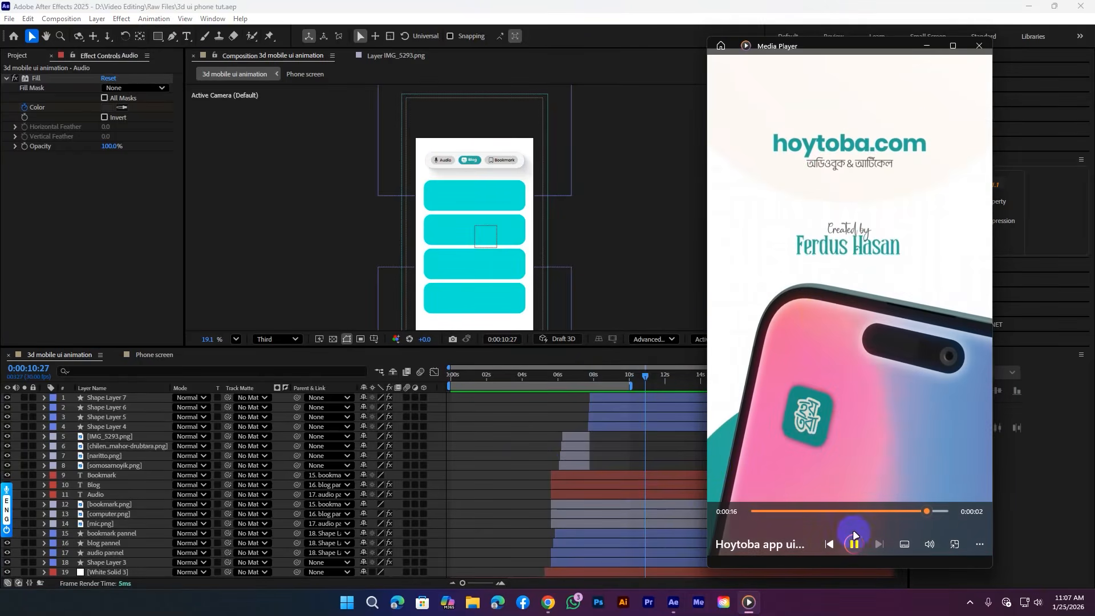
{"action": "left_click", "coordinate": [495, 431]}
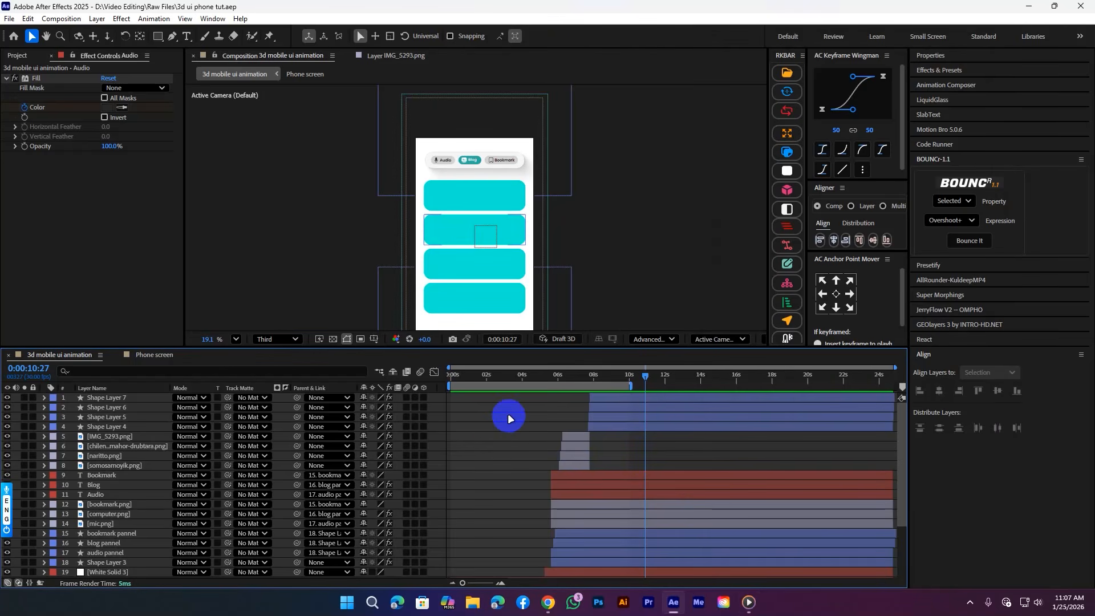